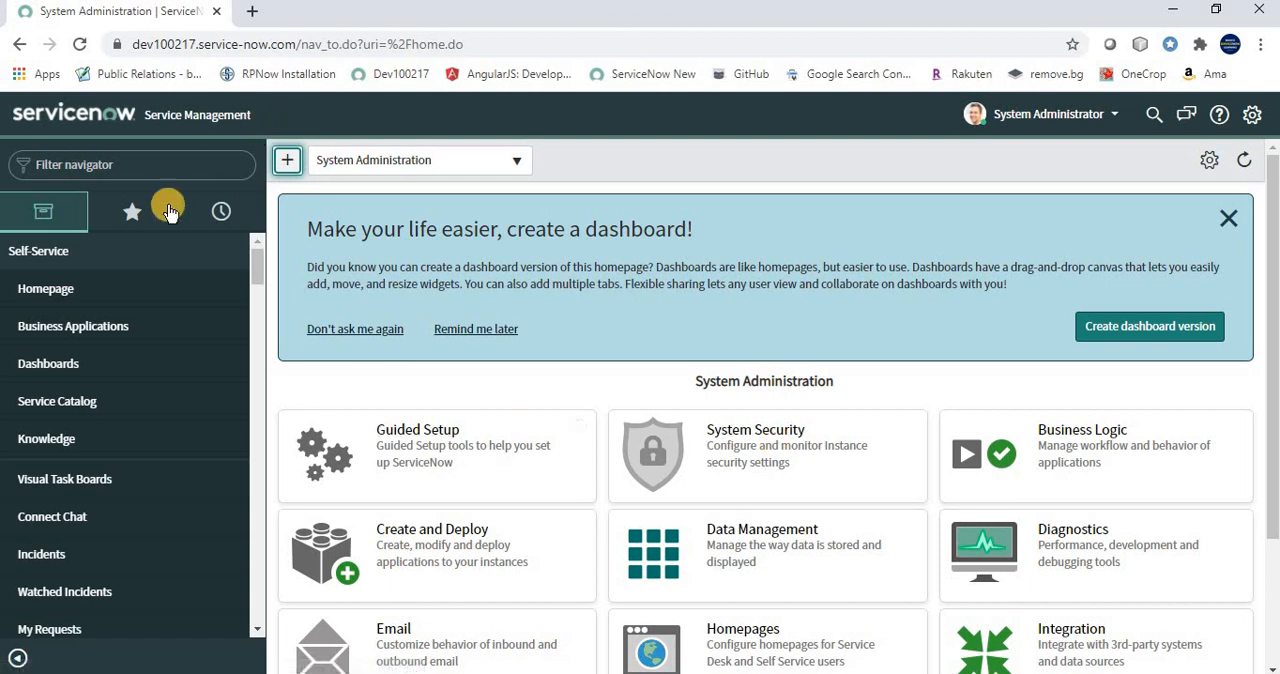
Filter the navigator for "Incident" and open the list of open incidents to look through it
click(176, 170)
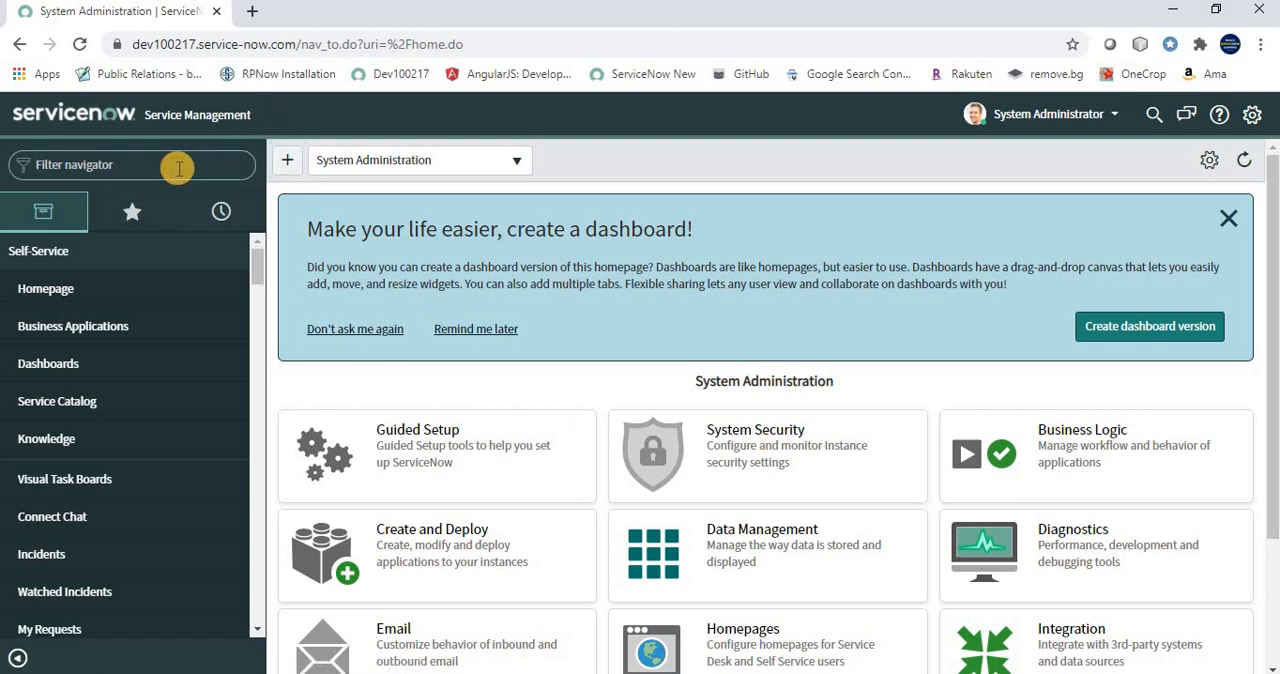
text(Incident)
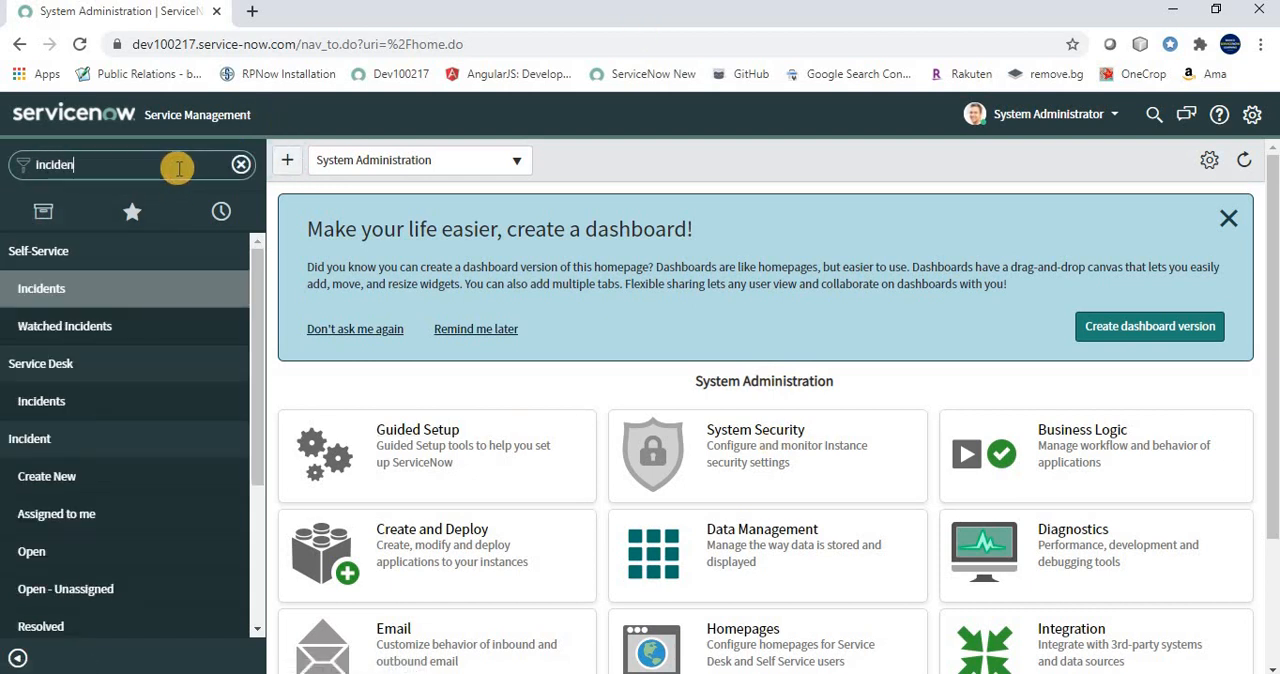
click(44, 563)
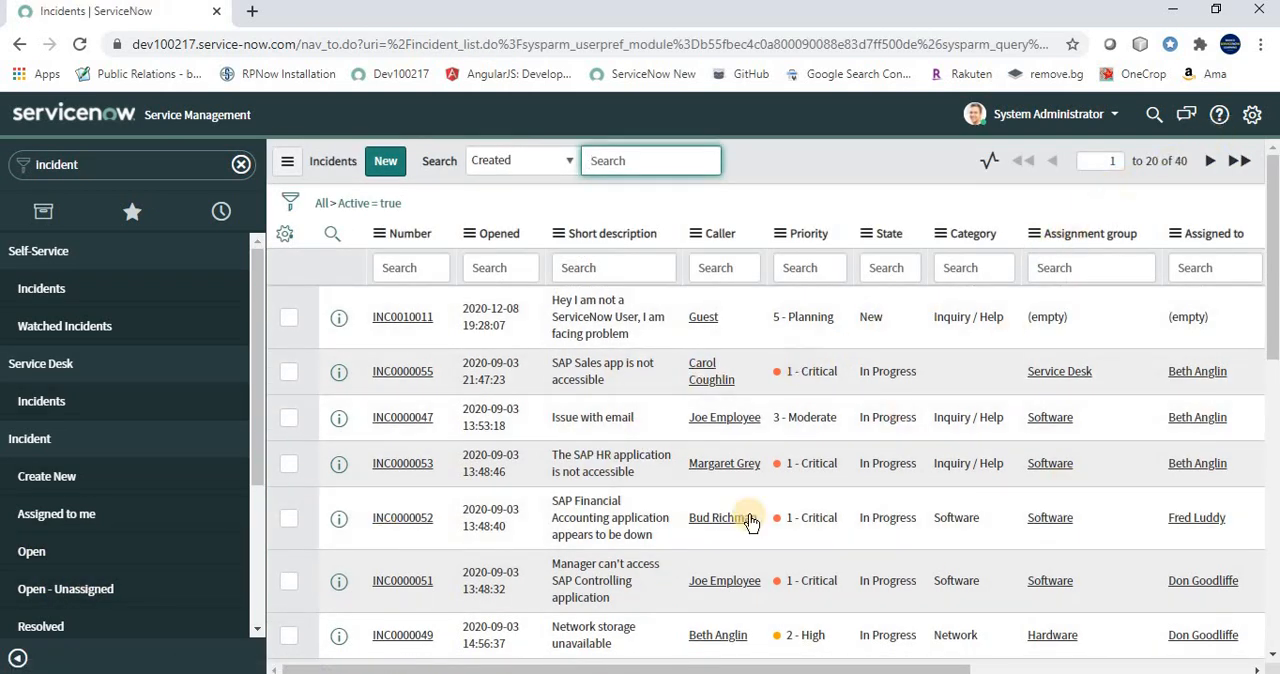
scroll(633, 446, down, 6)
scroll(633, 446, up, 6)
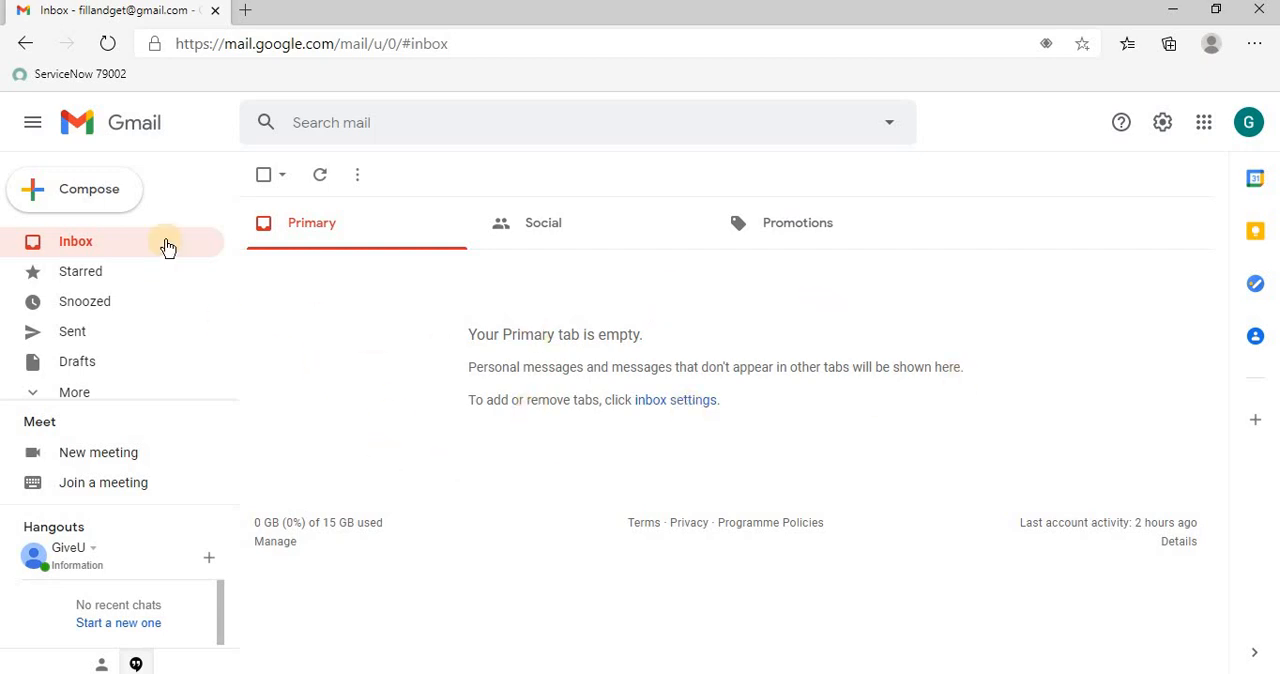
Switch to Gmail and start a new email with the subject "I am not able to access my application"
click(107, 203)
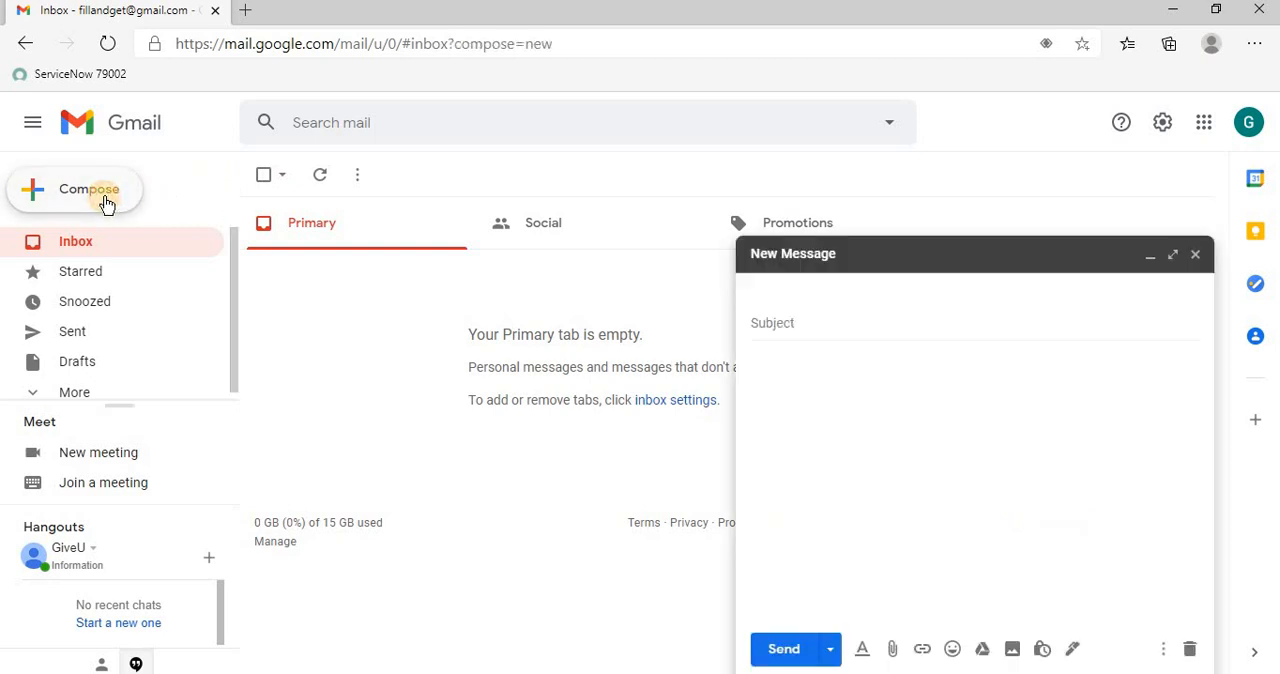
click(802, 358)
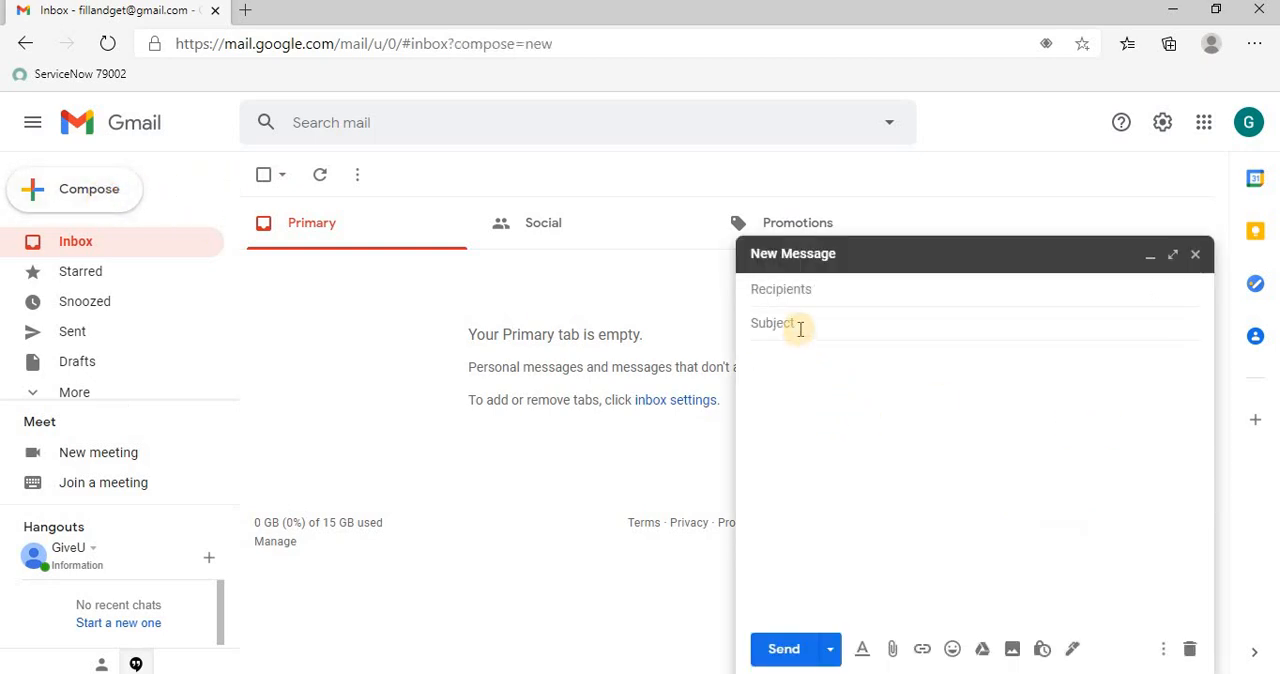
click(803, 325)
text(I am not able to a)
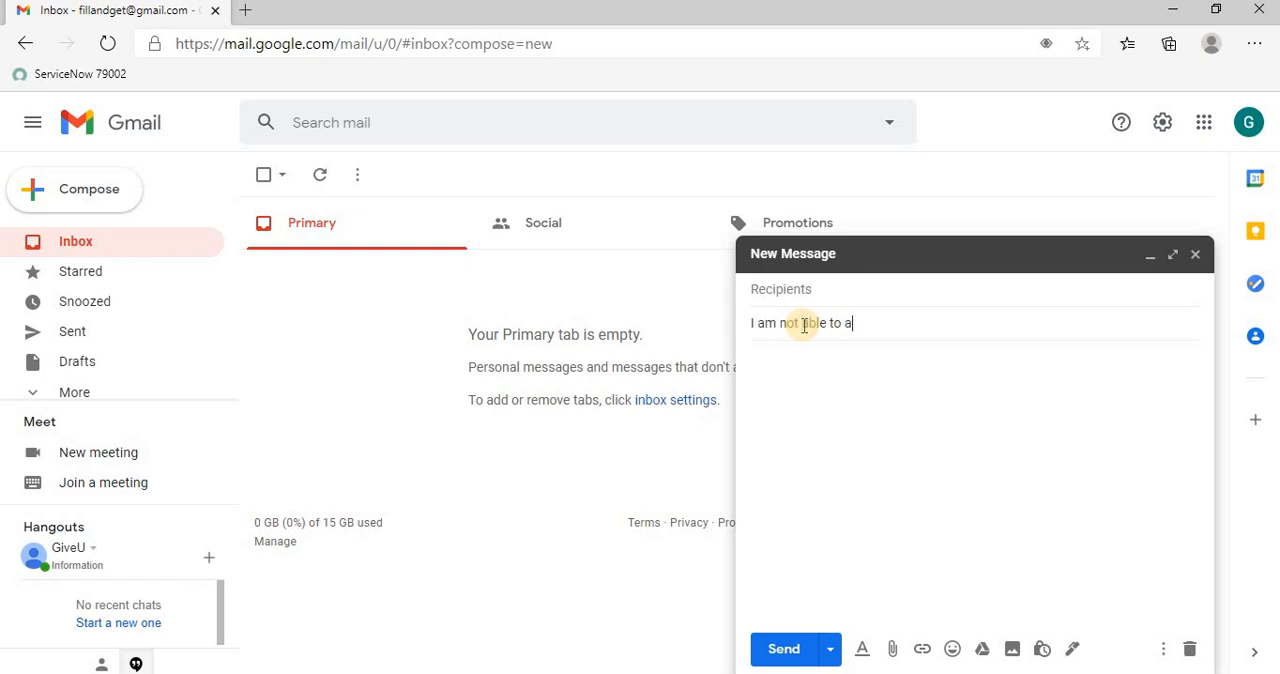
text(ccess my appliation)
key(BackSpace)
key(BackSpace)
key(BackSpace)
text(cation)
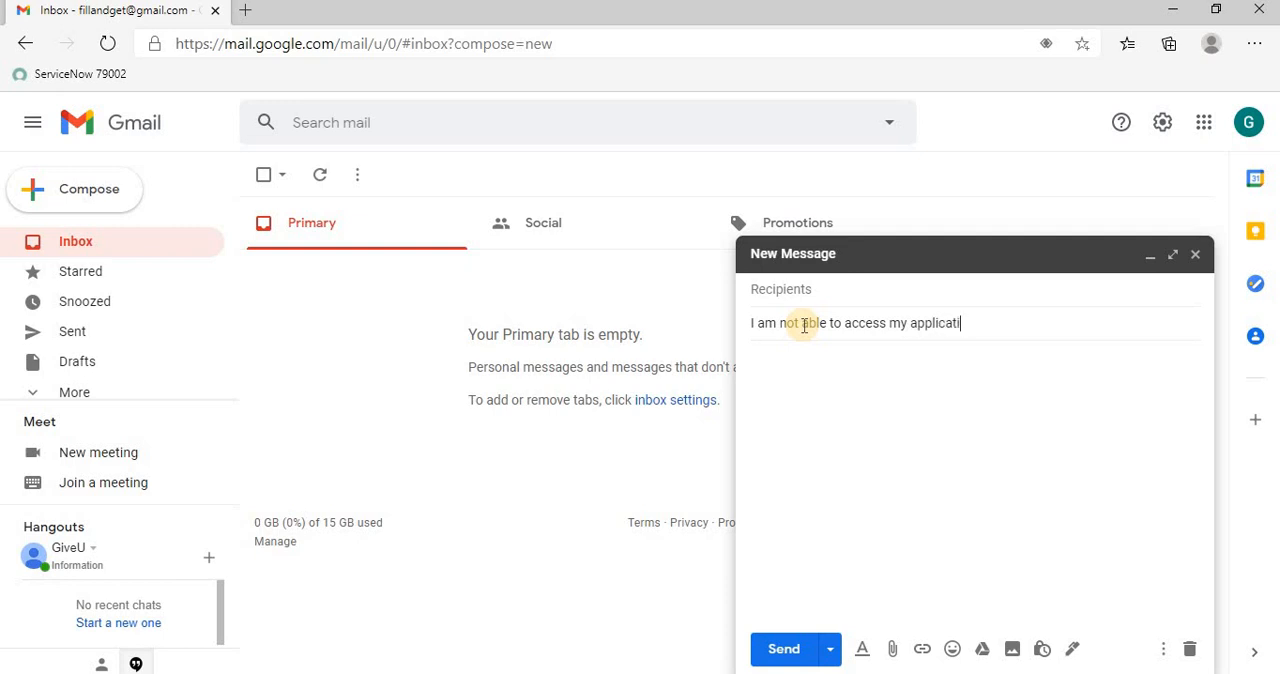
key(Tab)
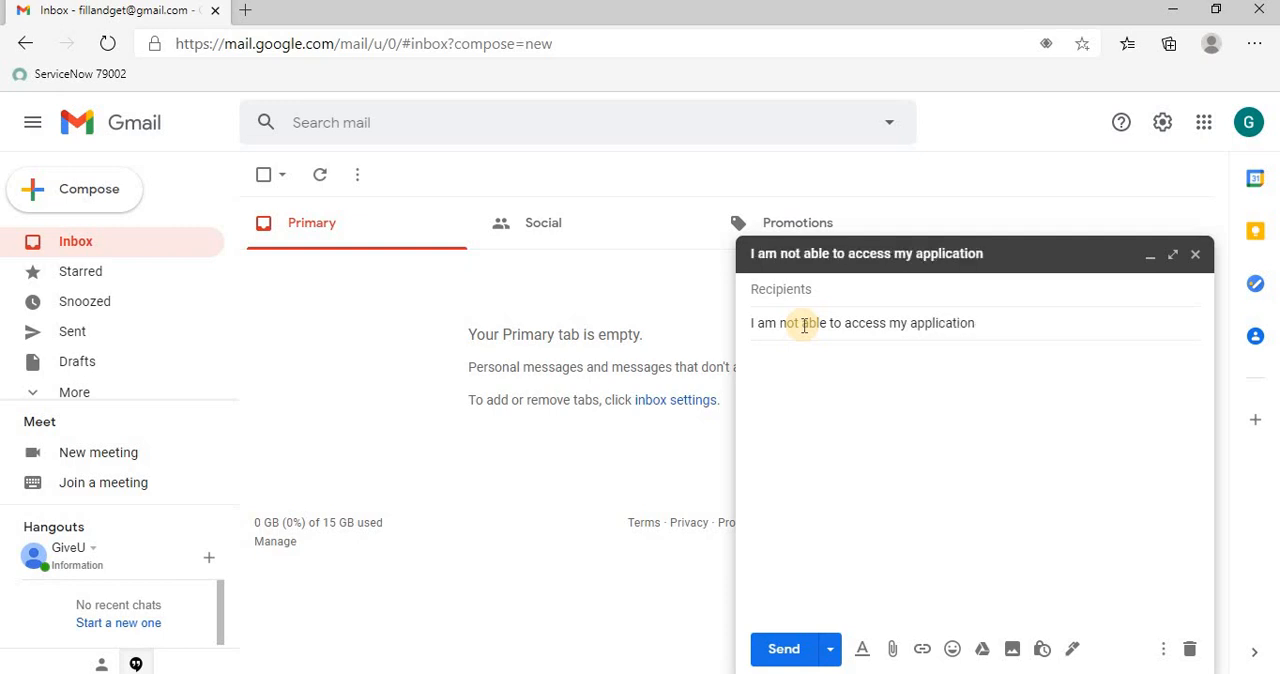
Write the email body "Please fix it asap as i have a client meeting in next 60 minutes" and dismiss the Smart Compose tip
text(Please fix it asap as i have a c)
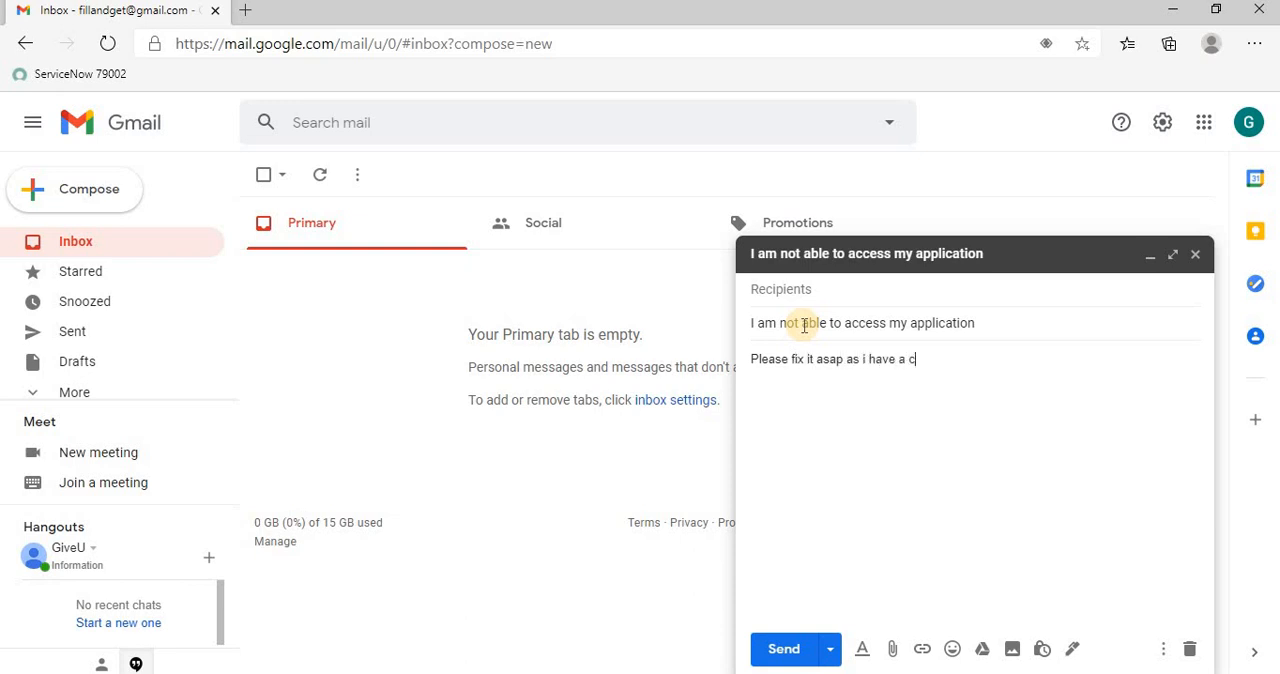
text(lient meeting in )
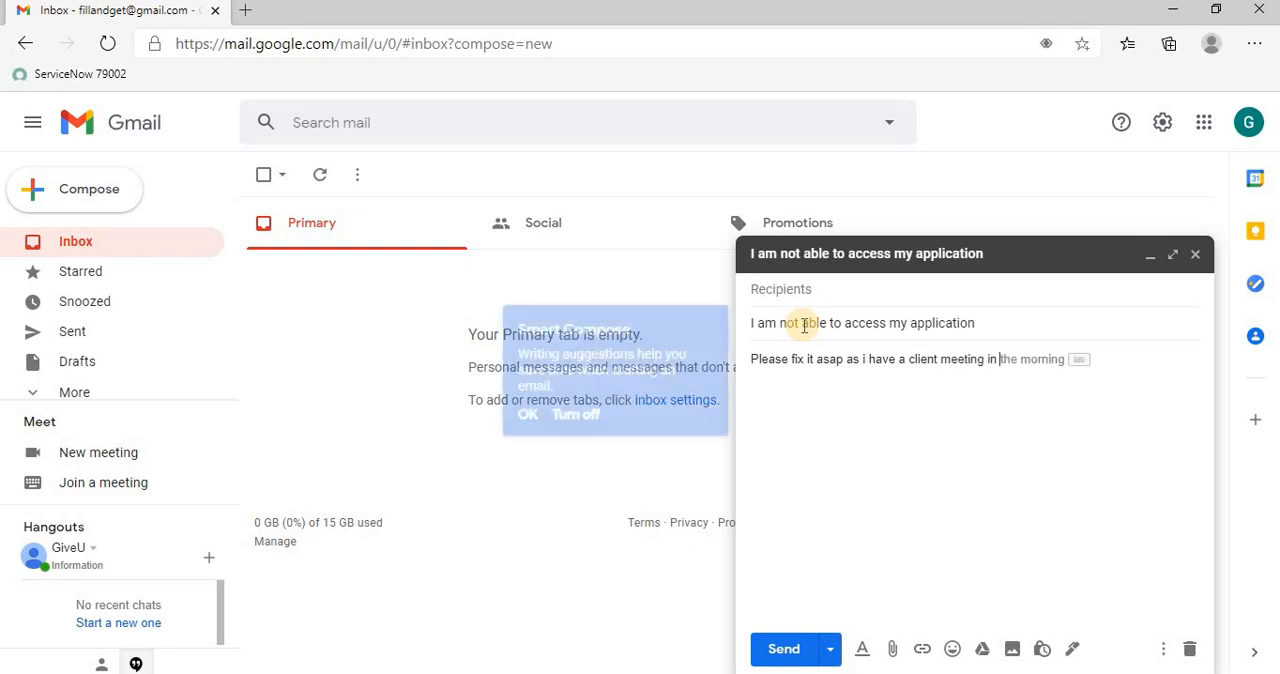
text(next )
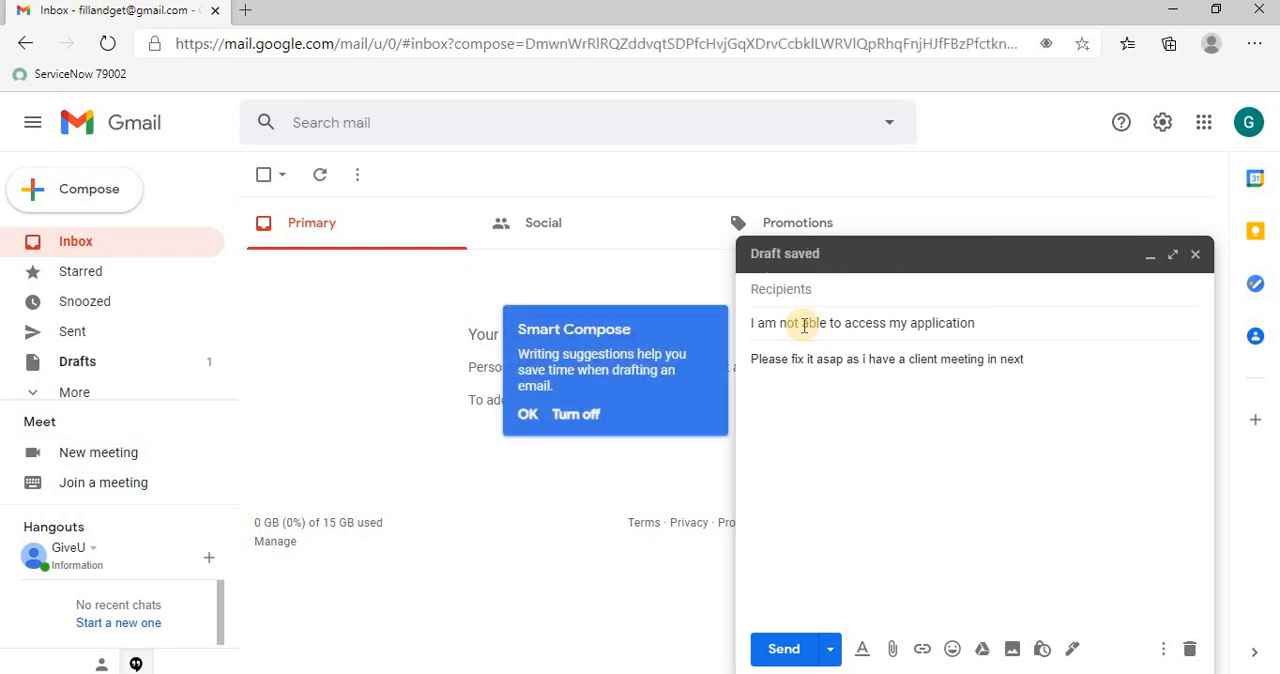
text(60 ki)
text(minut)
text(es)
click(532, 418)
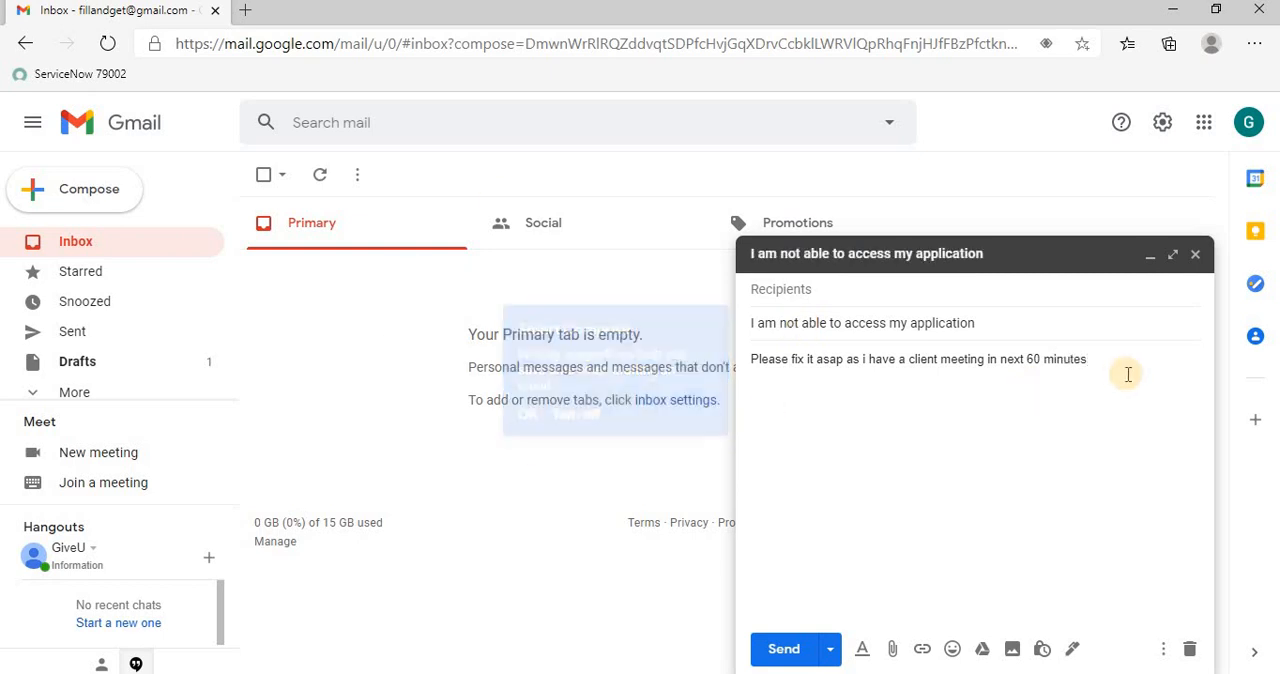
click(1100, 357)
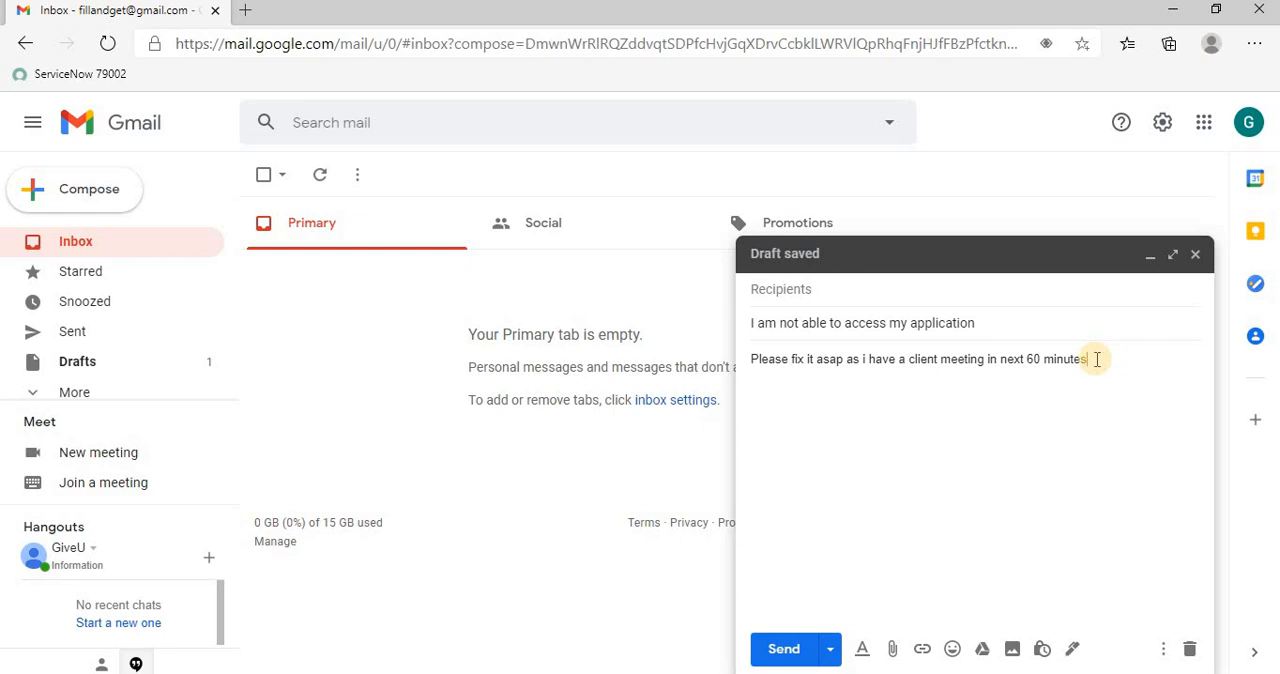
Address the email to the ServiceNow instance's mailbox, combining the instance name copied from its URL with the servicenowdevelopers.com domain
click(852, 293)
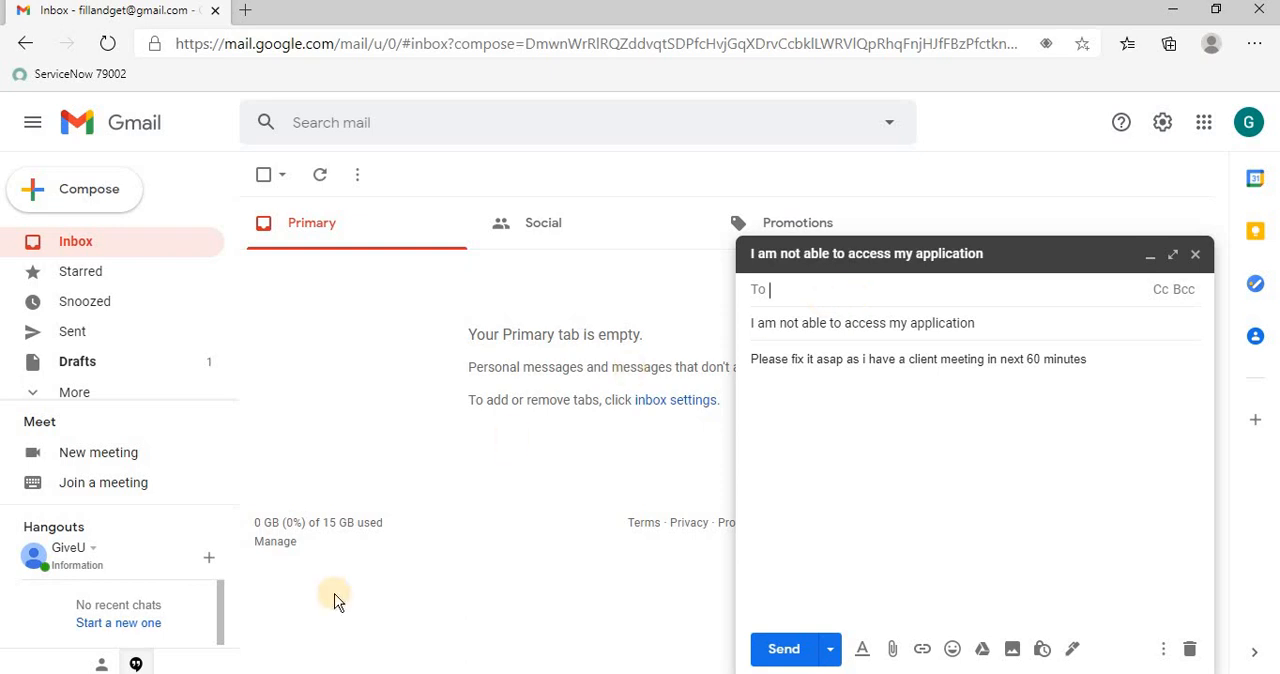
click(335, 673)
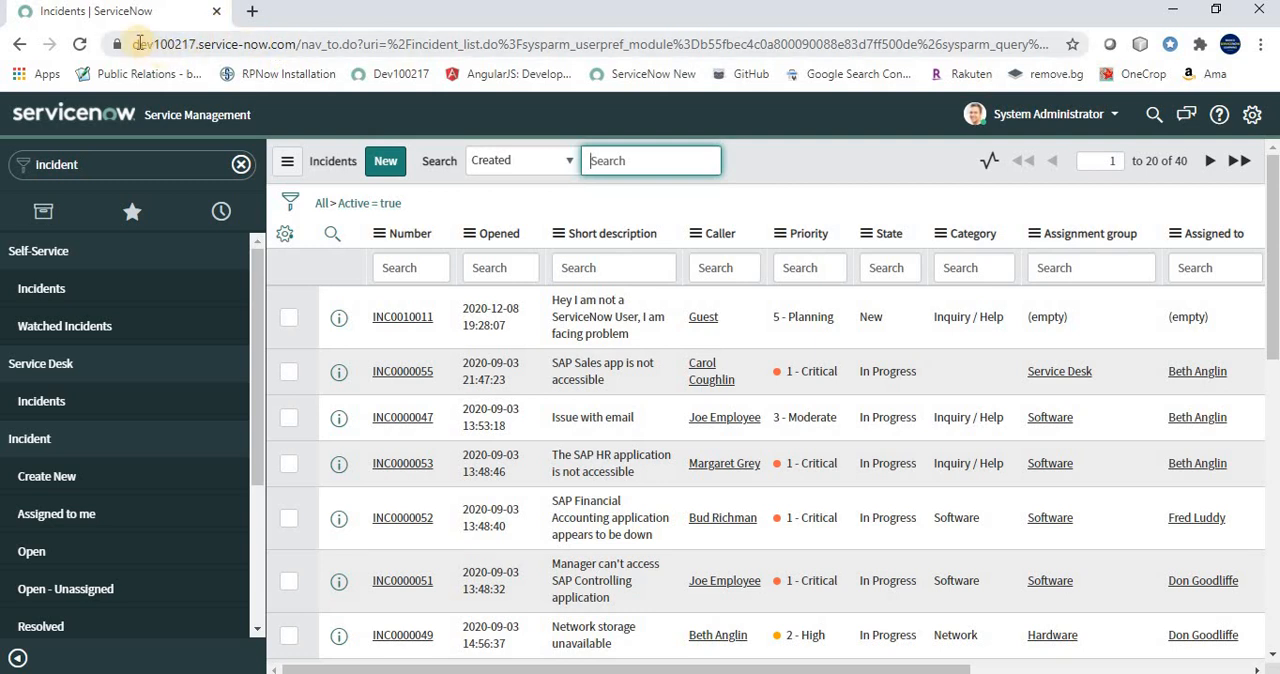
drag(133, 43, 195, 46)
key(ctrl+c)
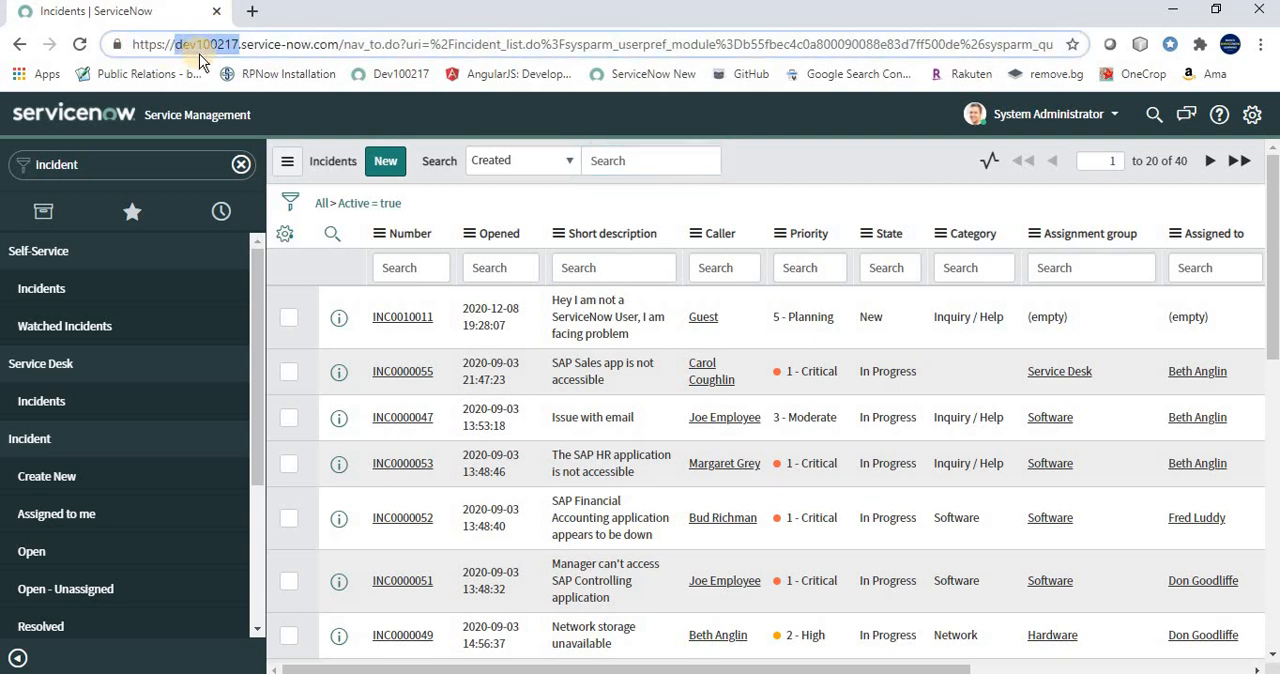
key(alt+Tab)
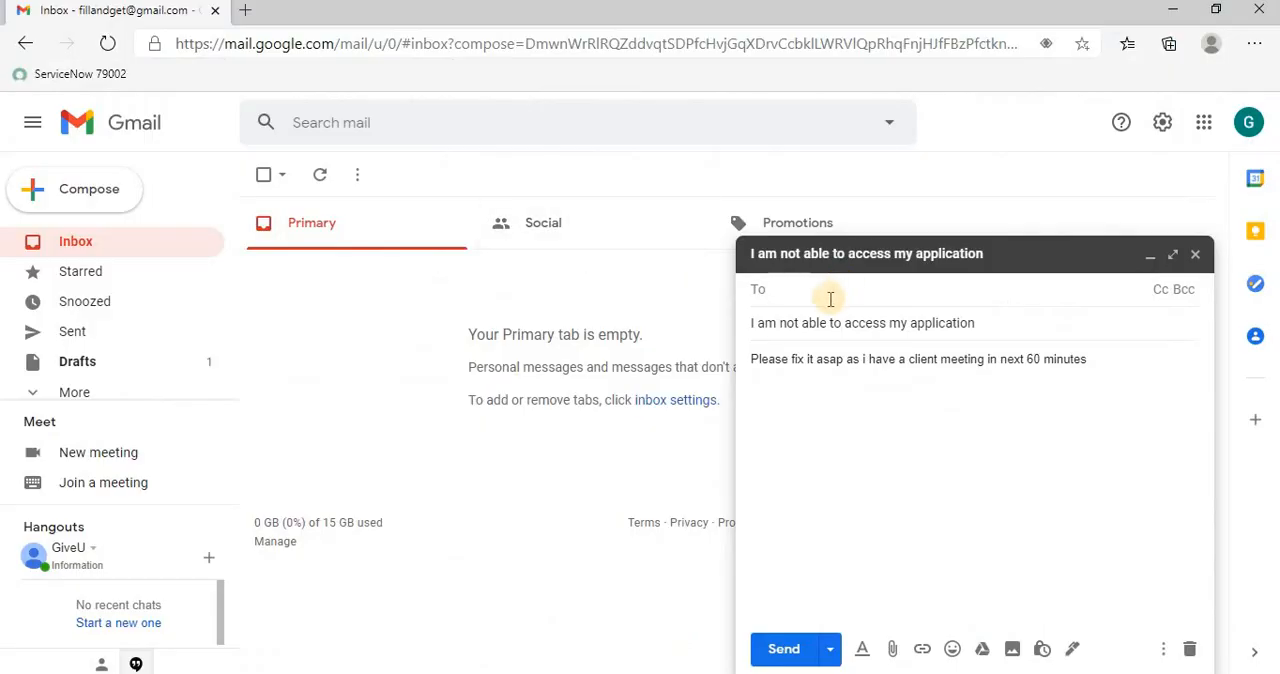
key(ctrl+v)
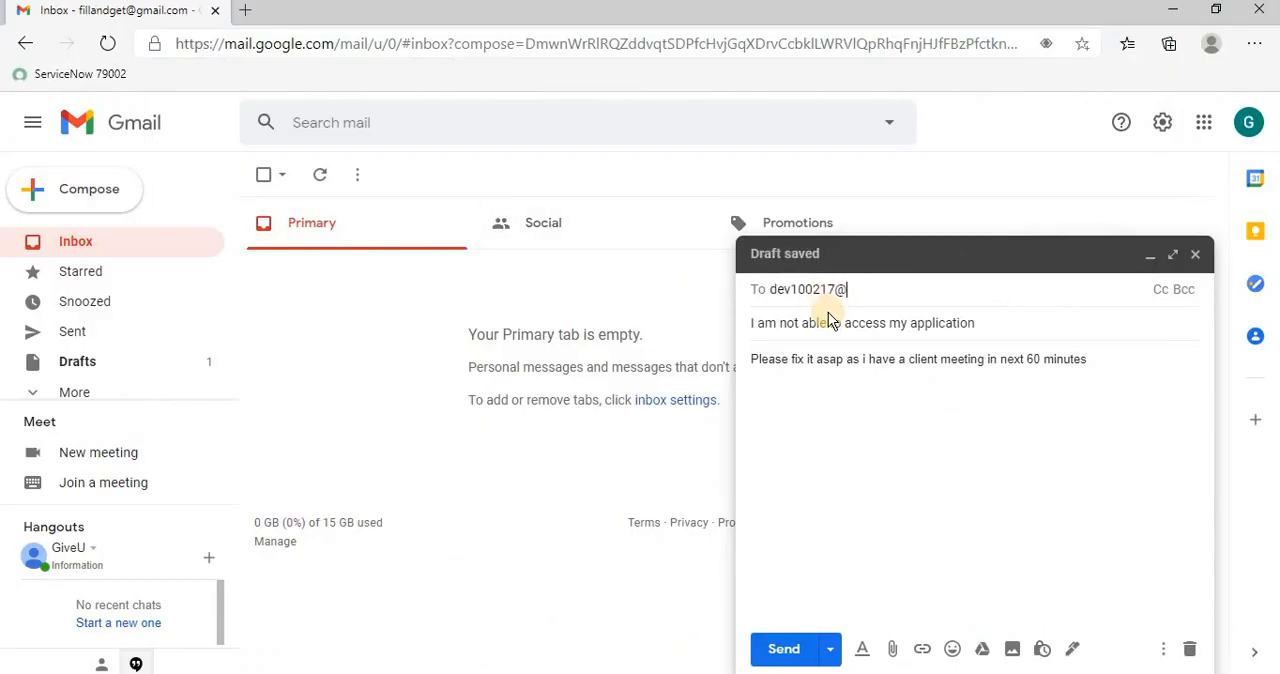
text(@servicenowdevelopers.com)
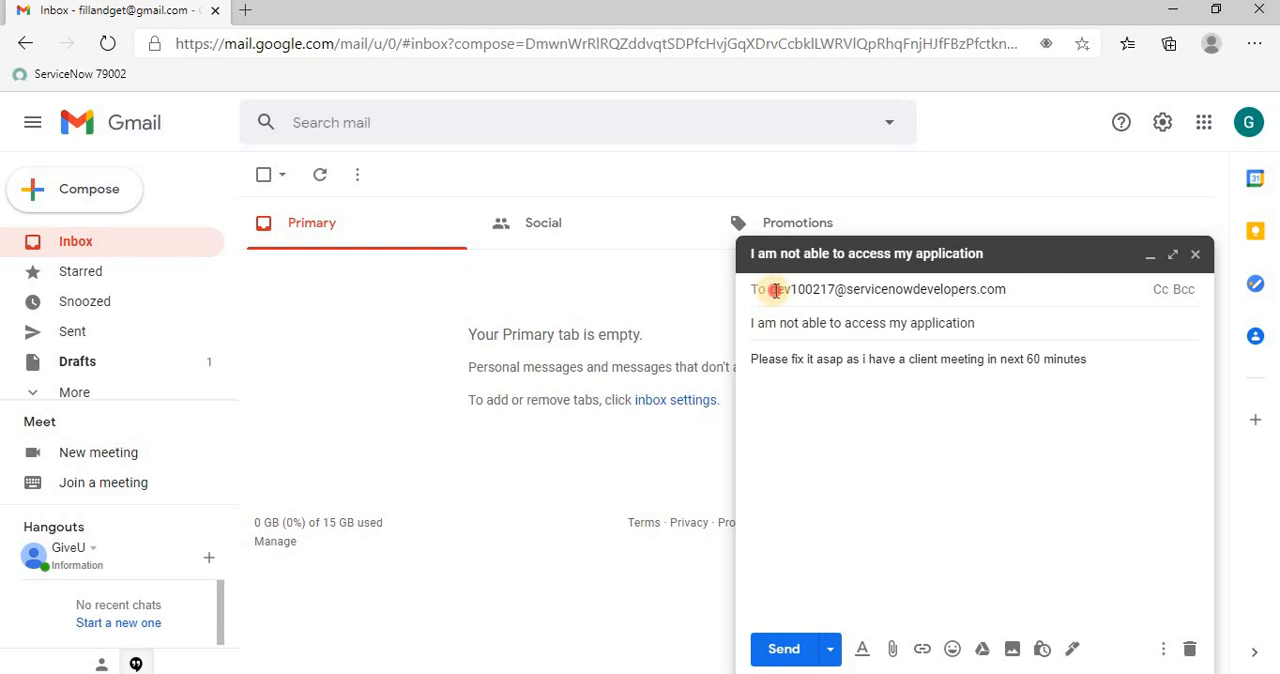
Review the email's recipient, subject and body, and send it
drag(766, 289, 835, 287)
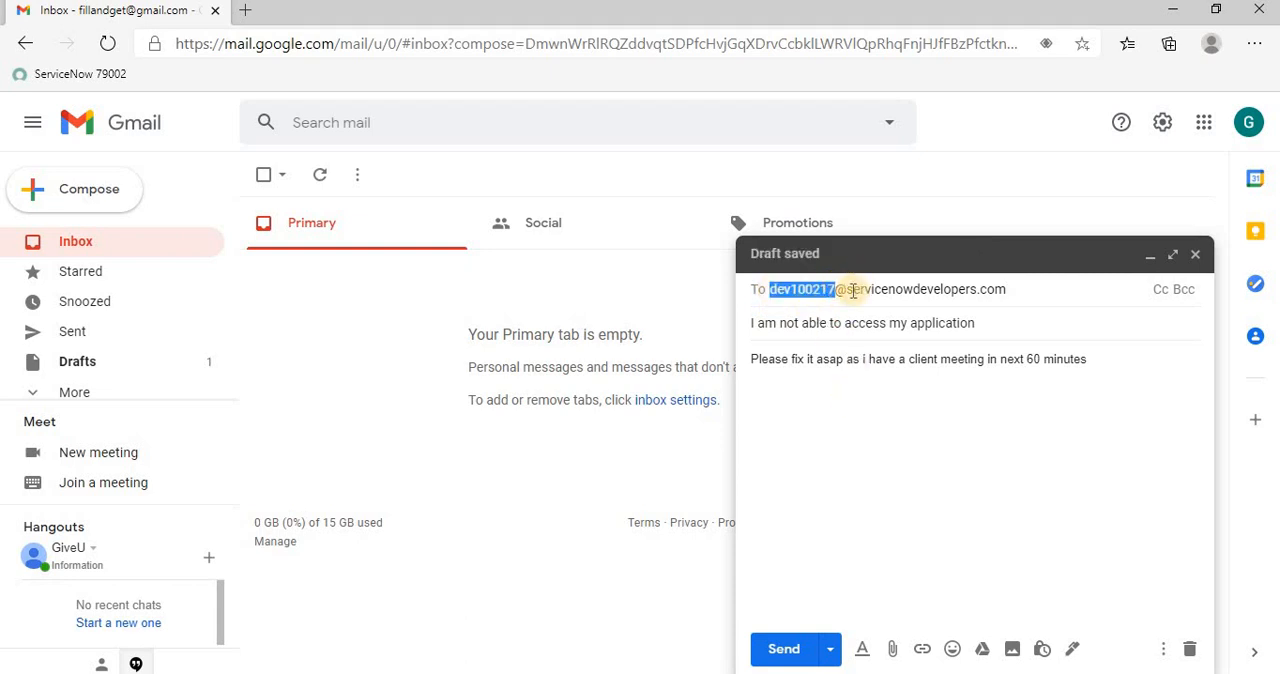
click(1024, 281)
drag(995, 330, 728, 352)
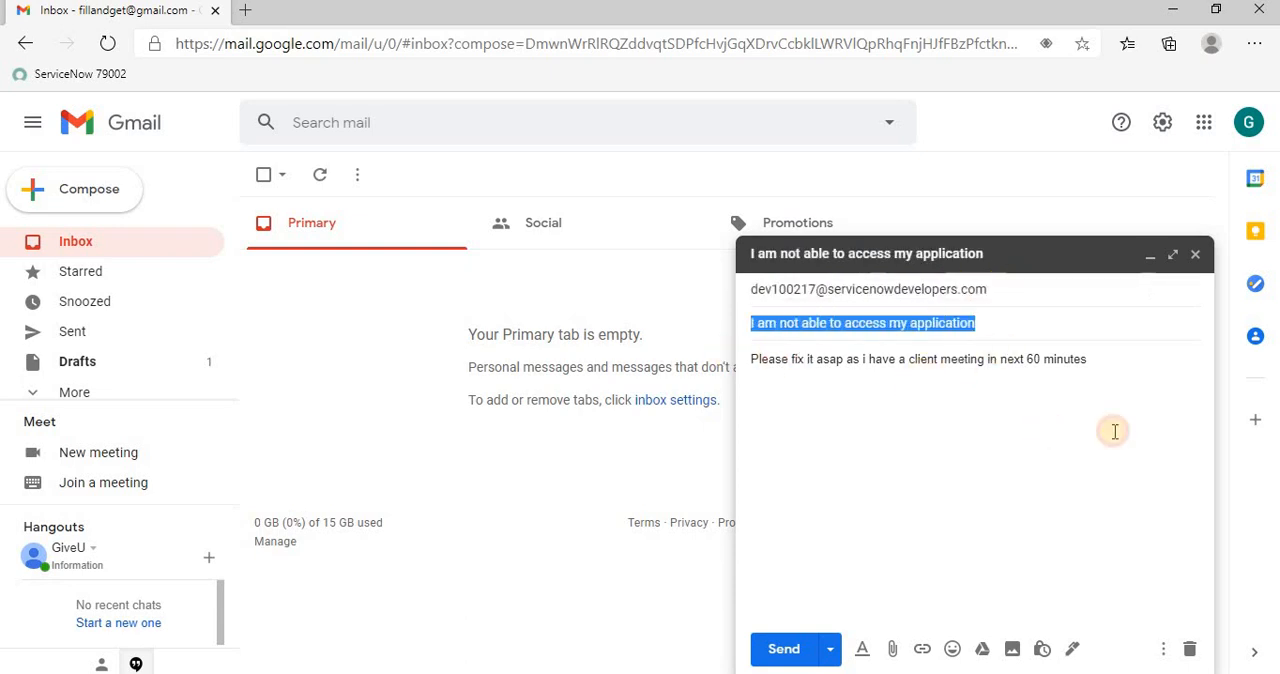
drag(1092, 360, 728, 363)
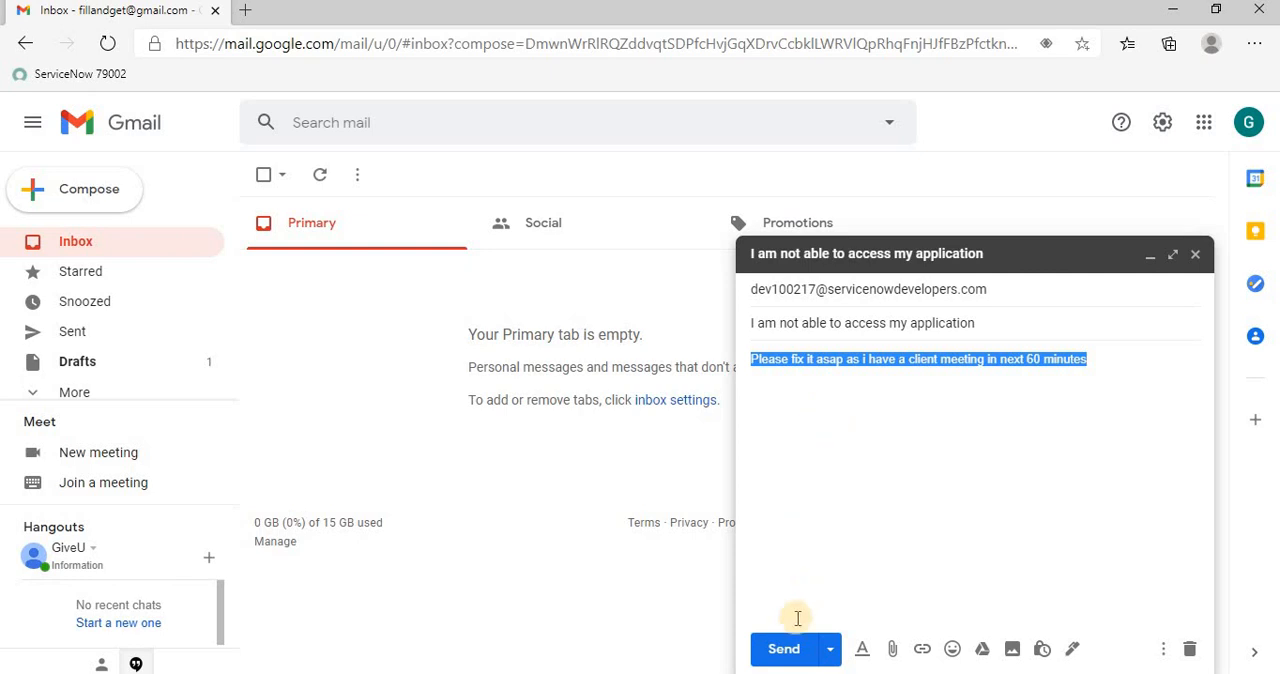
click(777, 648)
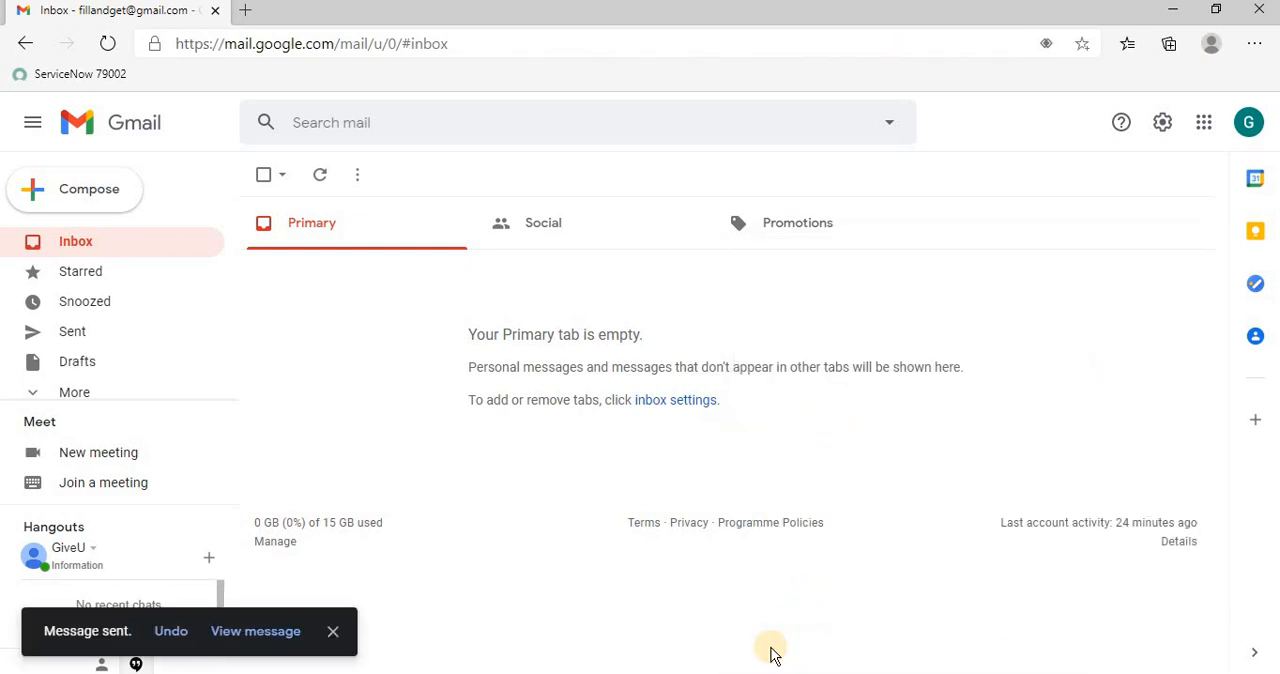
Open the application access email in the sent mail and check its recipient details
click(116, 337)
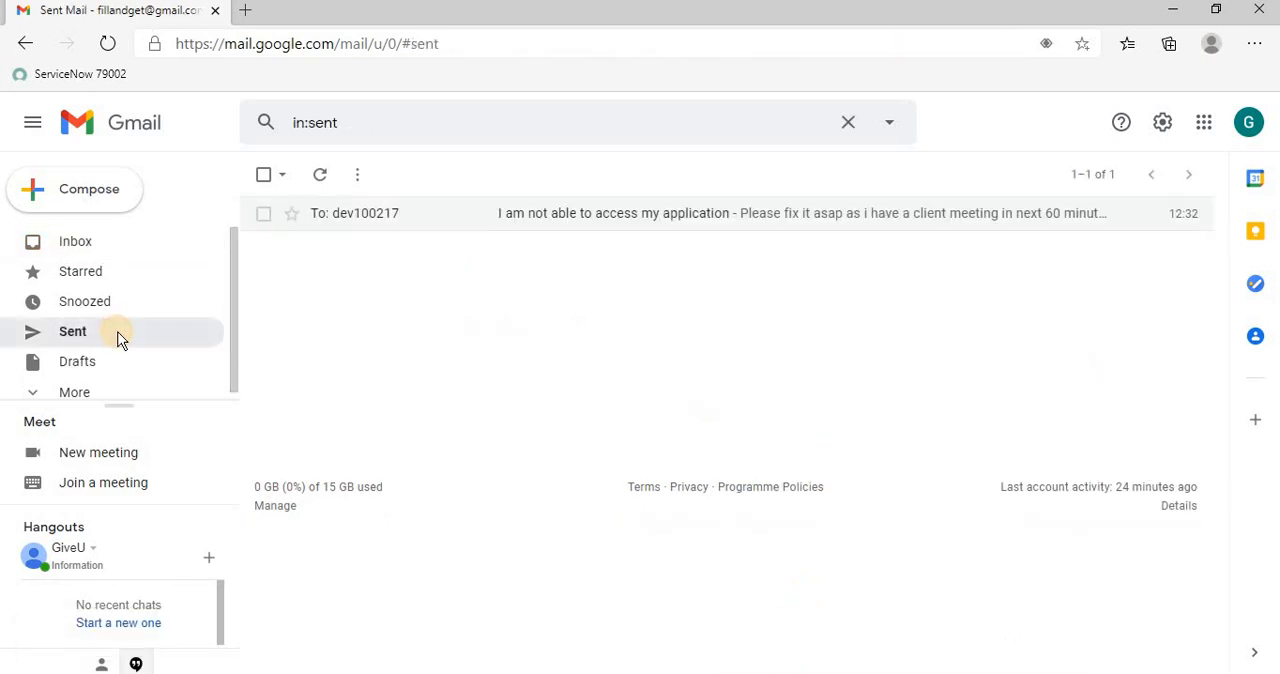
click(530, 213)
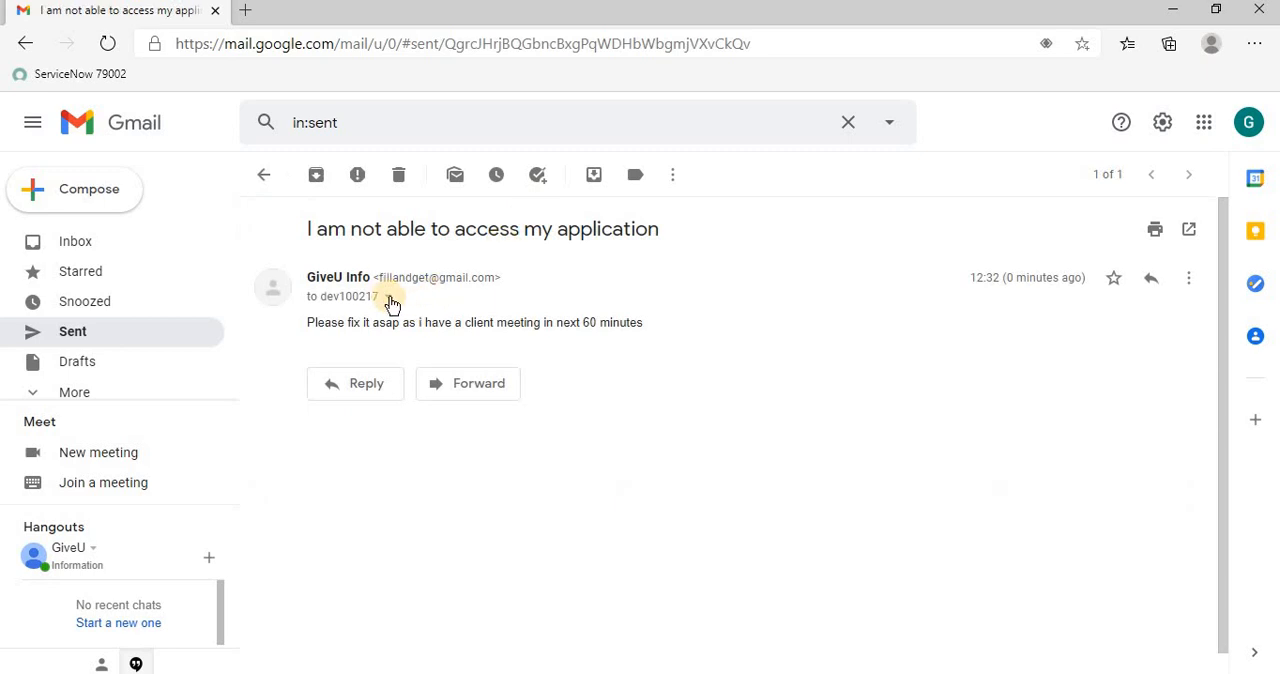
click(388, 297)
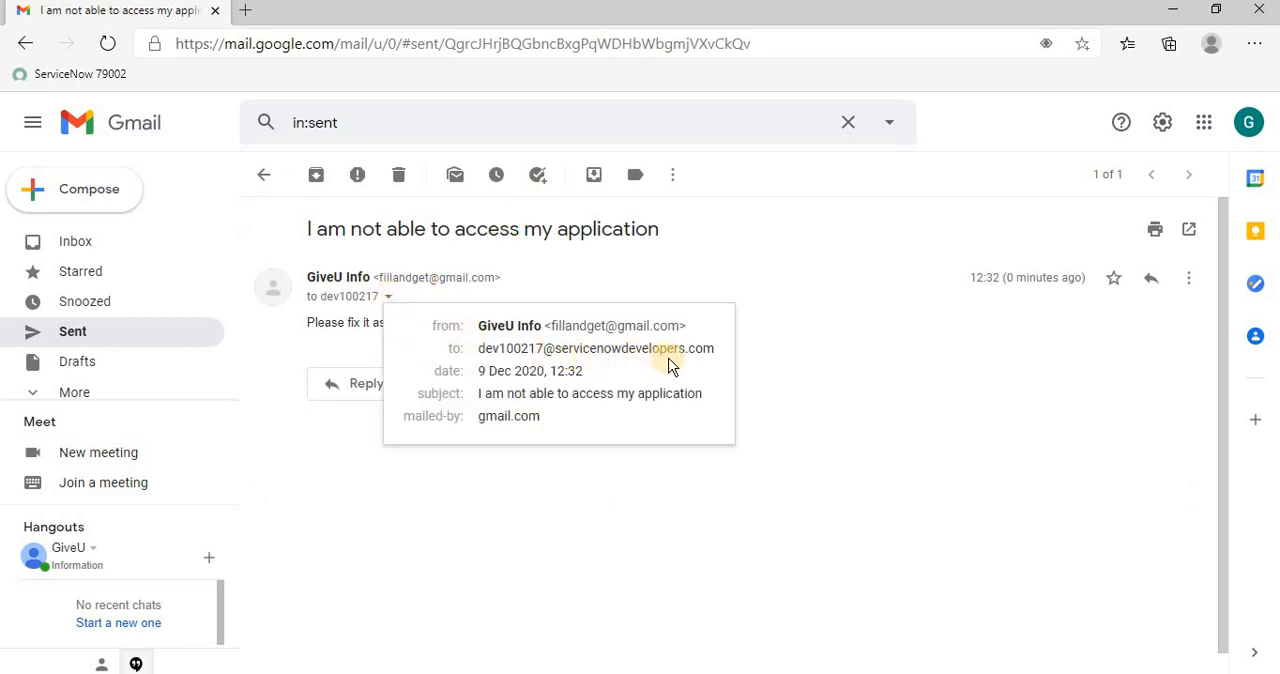
click(682, 442)
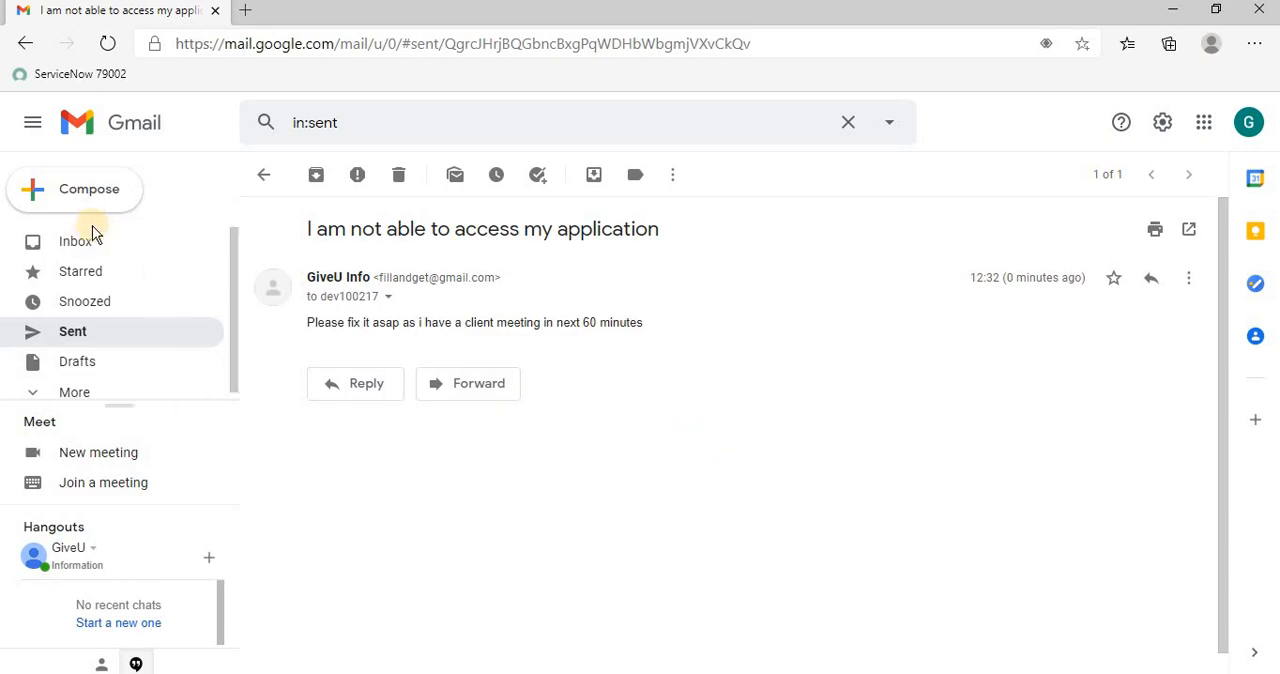
Open the IT Service Desk incident notification in the inbox and examine the sender's address in its message details
click(83, 249)
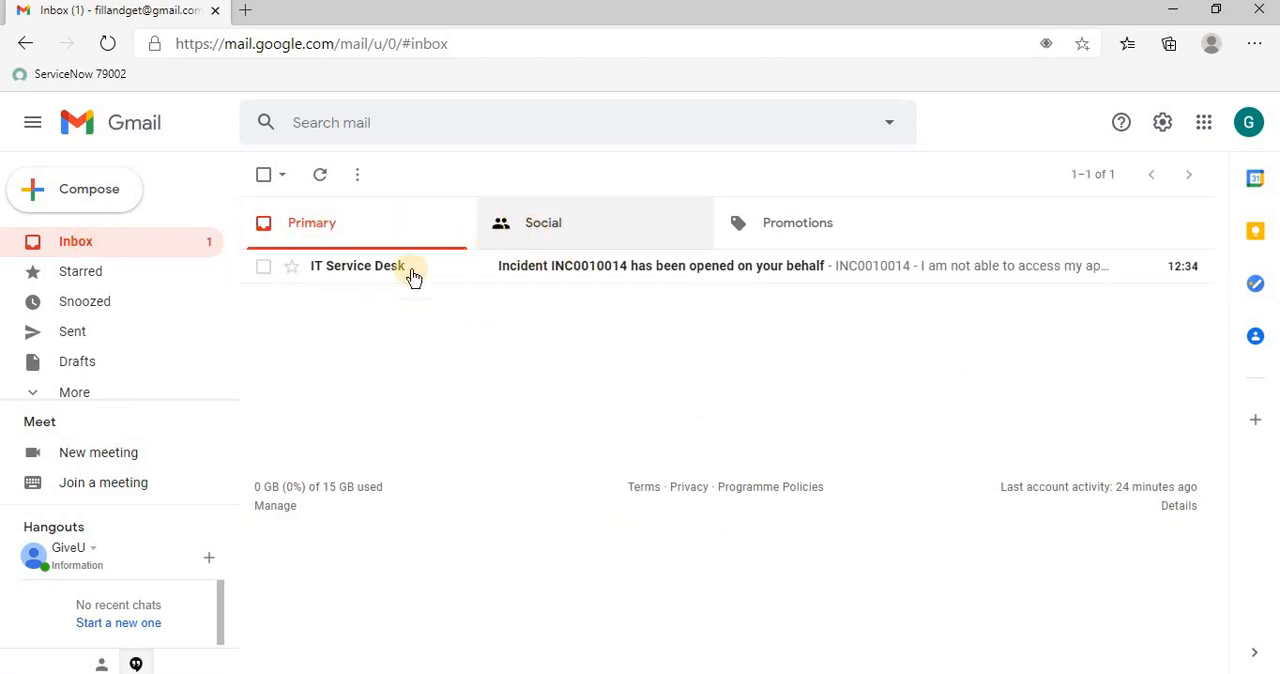
click(342, 277)
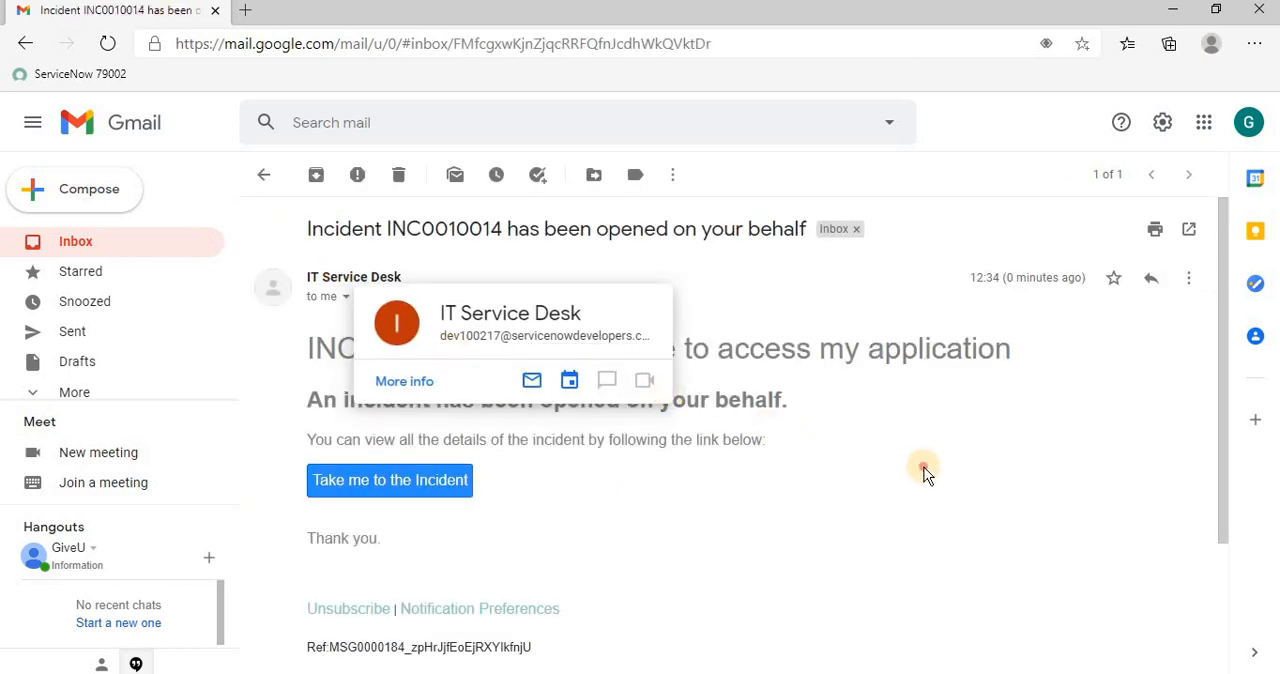
click(345, 298)
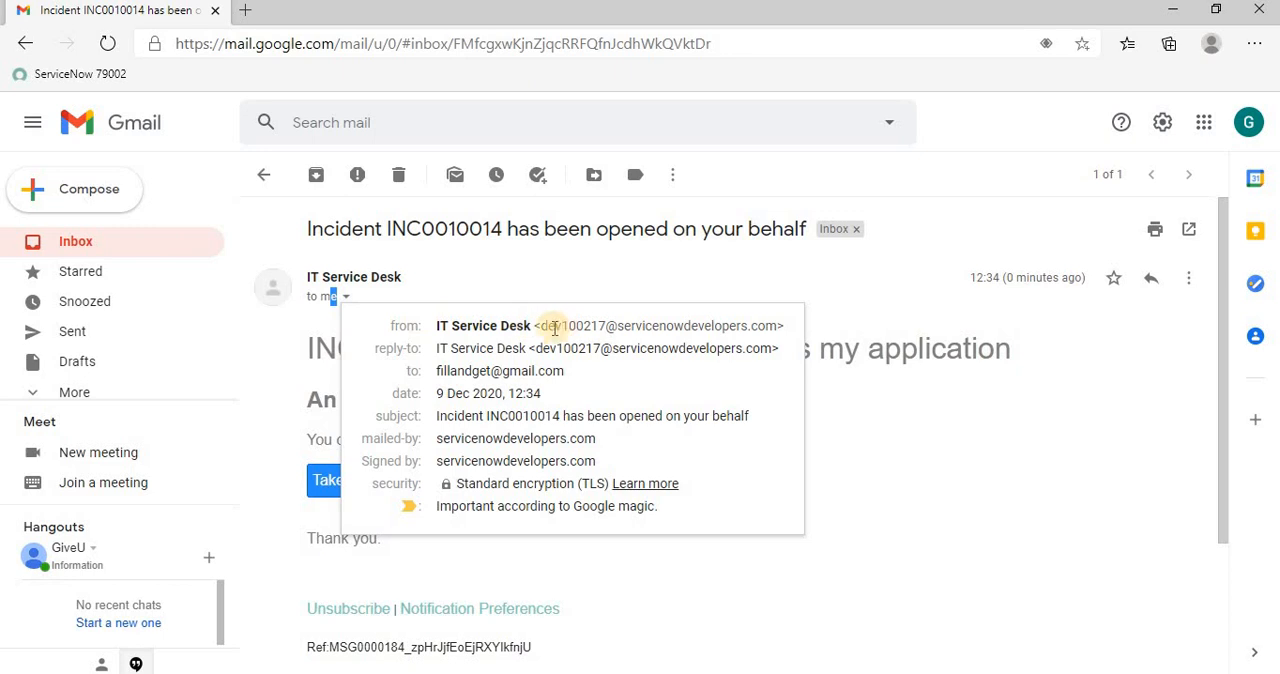
drag(541, 330, 776, 326)
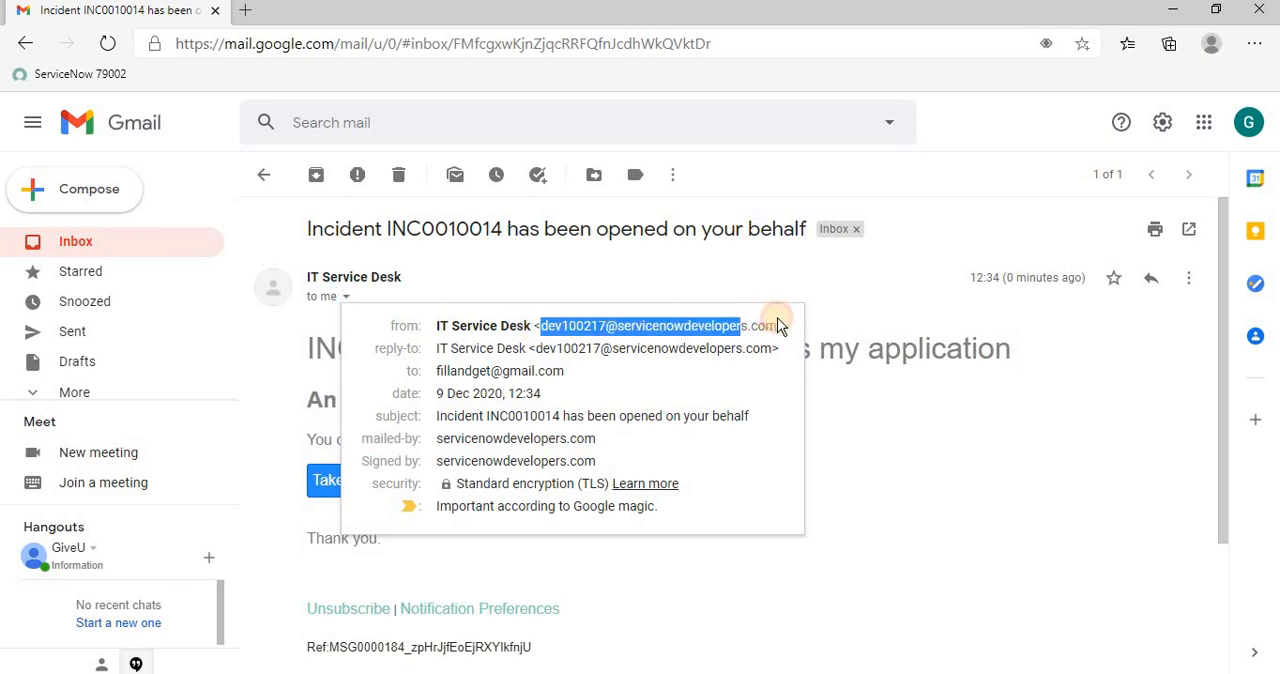
click(1016, 412)
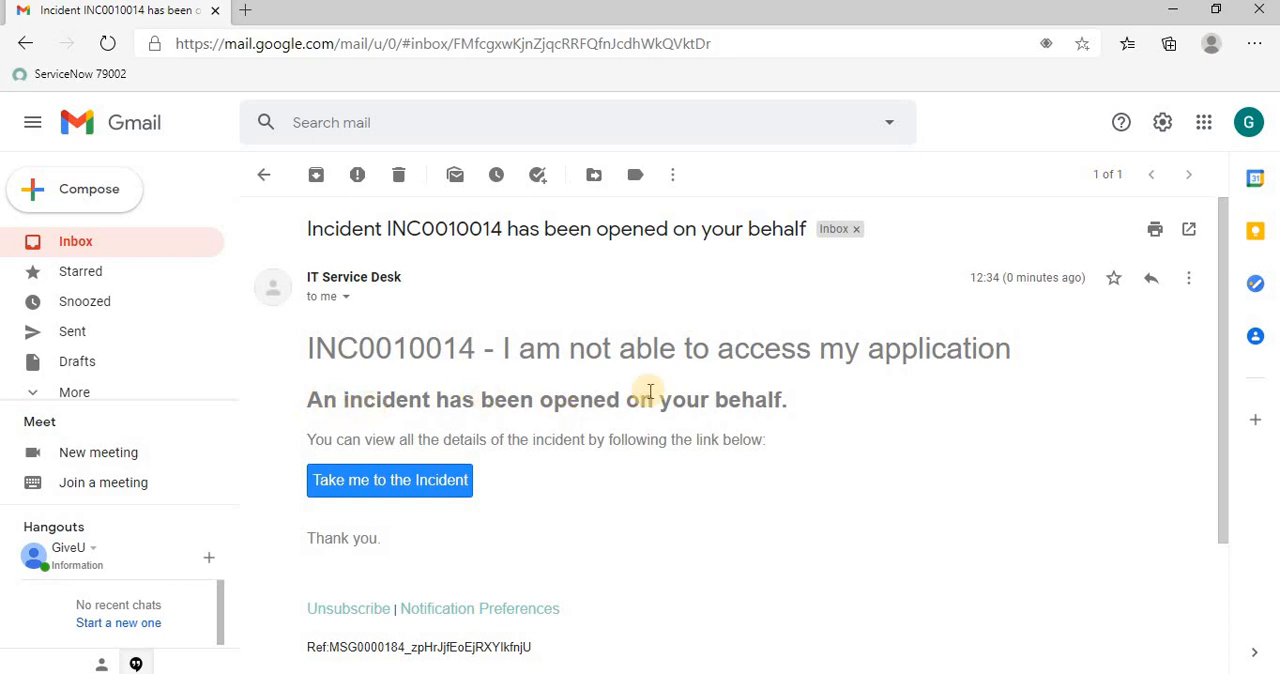
Examine the message reference line at the end of the incident notification
scroll(697, 434, down, 2)
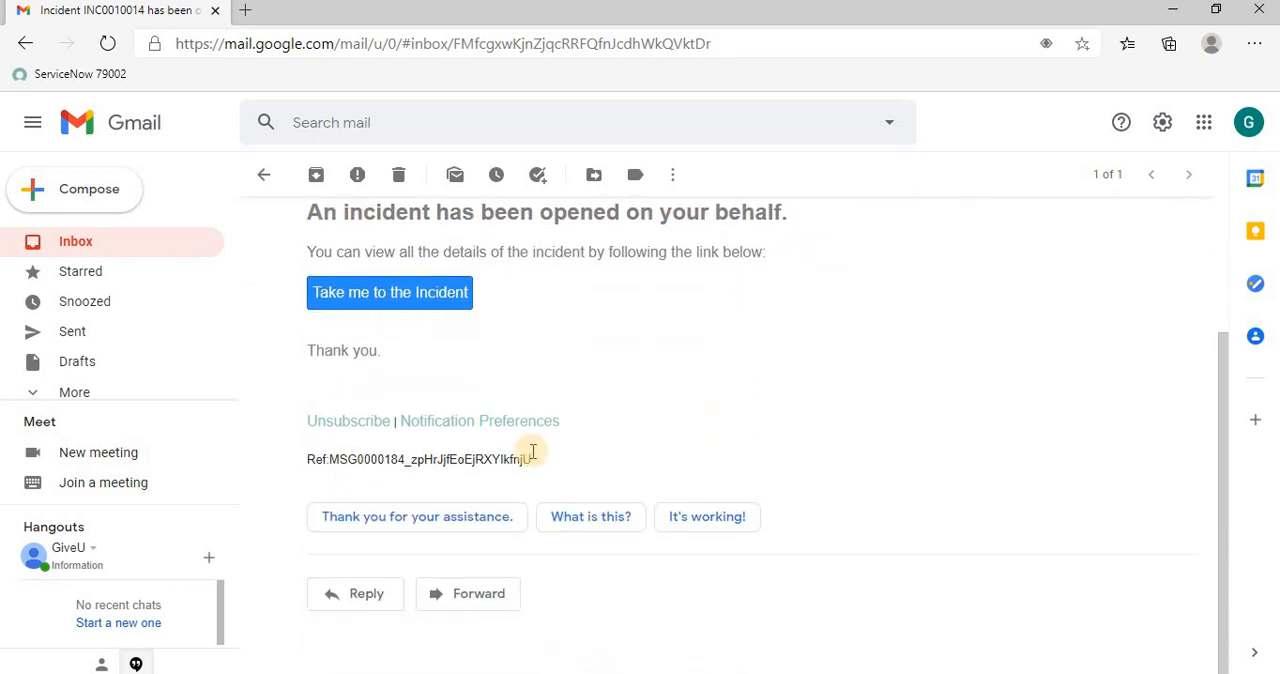
drag(533, 458, 300, 458)
click(300, 458)
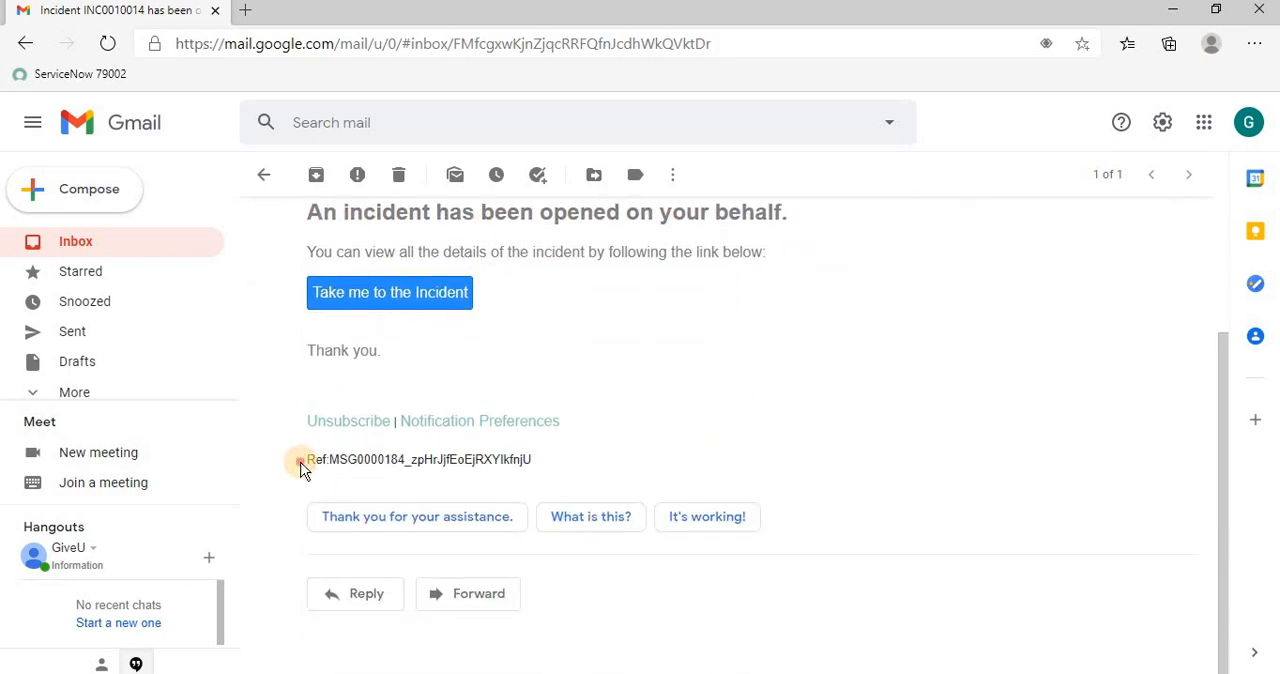
Highlight the message reference line in the incident notification and reread the message from its heading
double_click(310, 457)
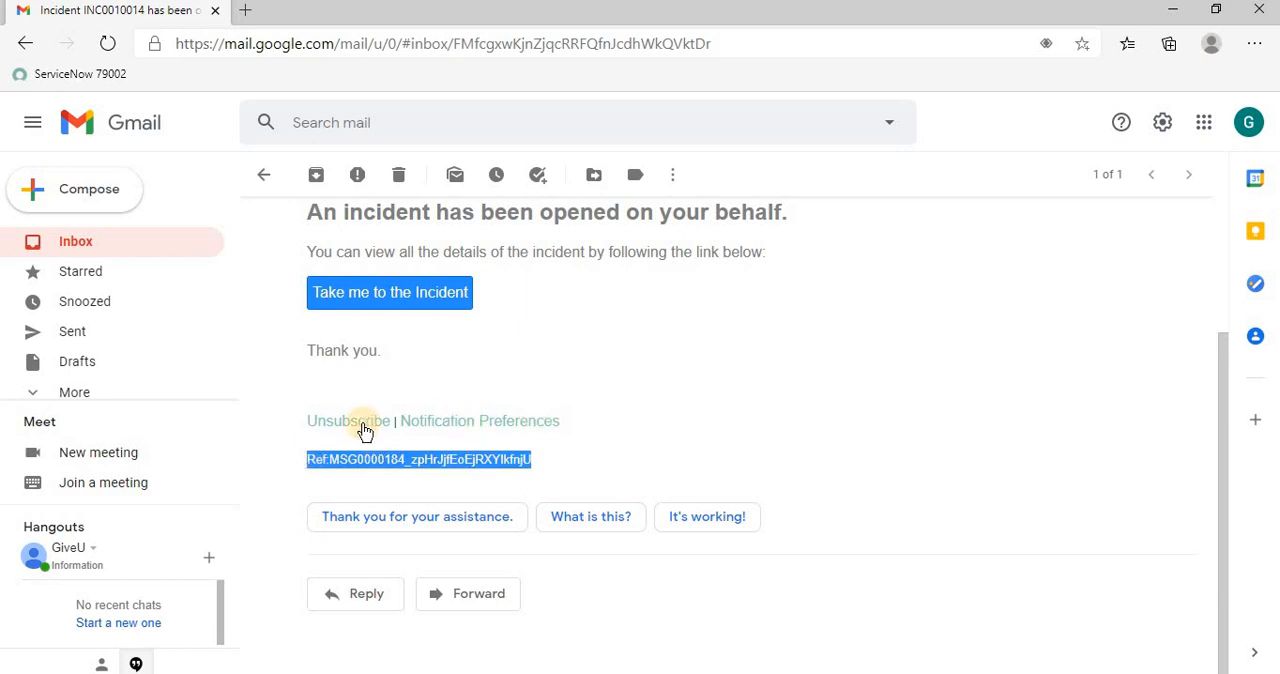
click(811, 374)
scroll(790, 355, up, 2)
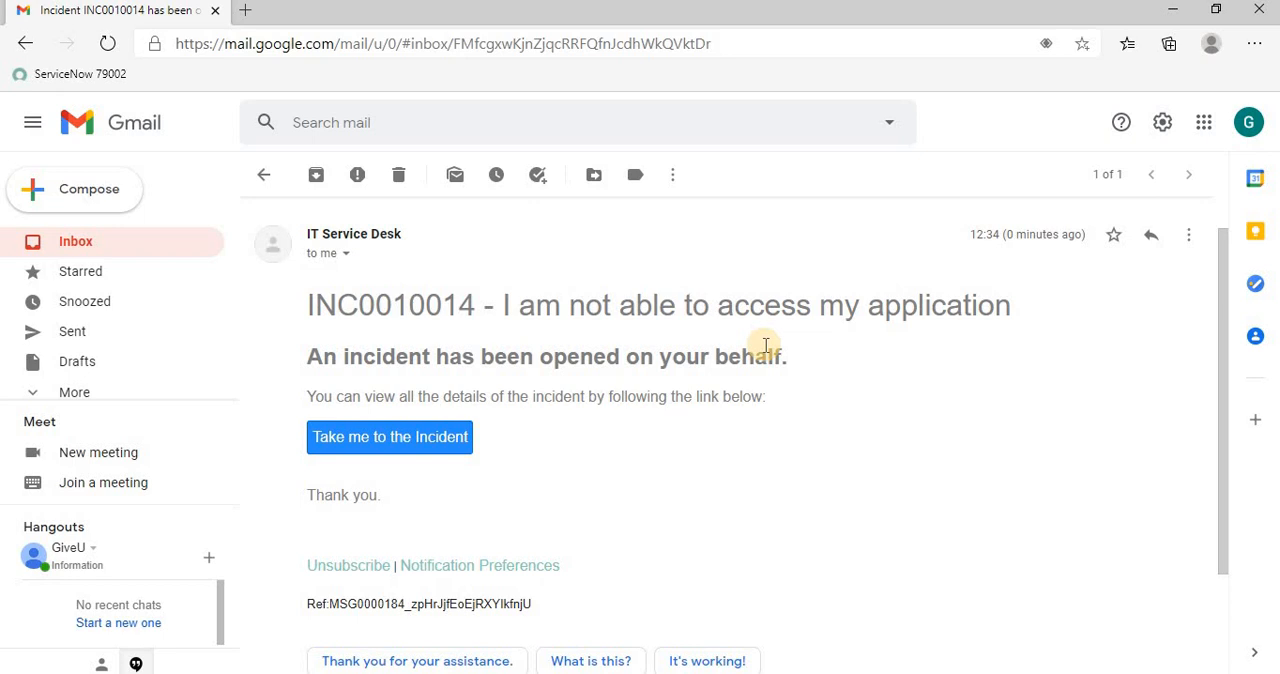
scroll(758, 380, down, 1)
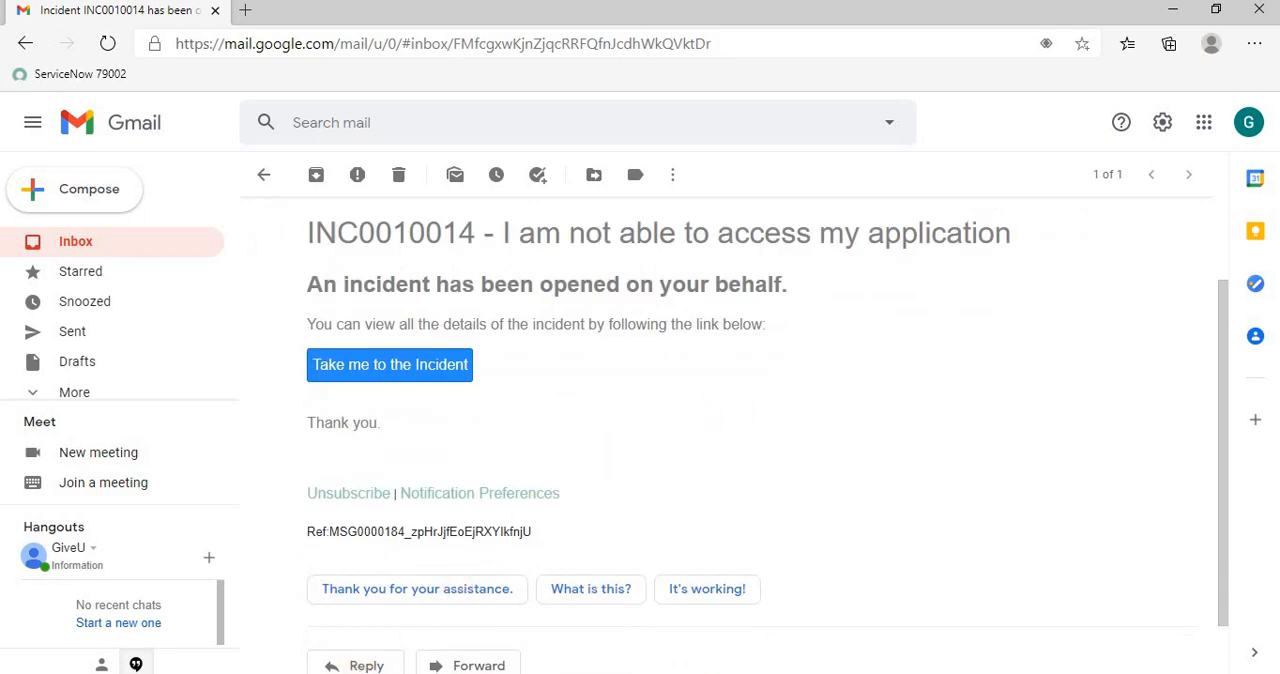
Switch to the ServiceNow instance, reload the open incidents list and check the short description of INC0010014
click(270, 672)
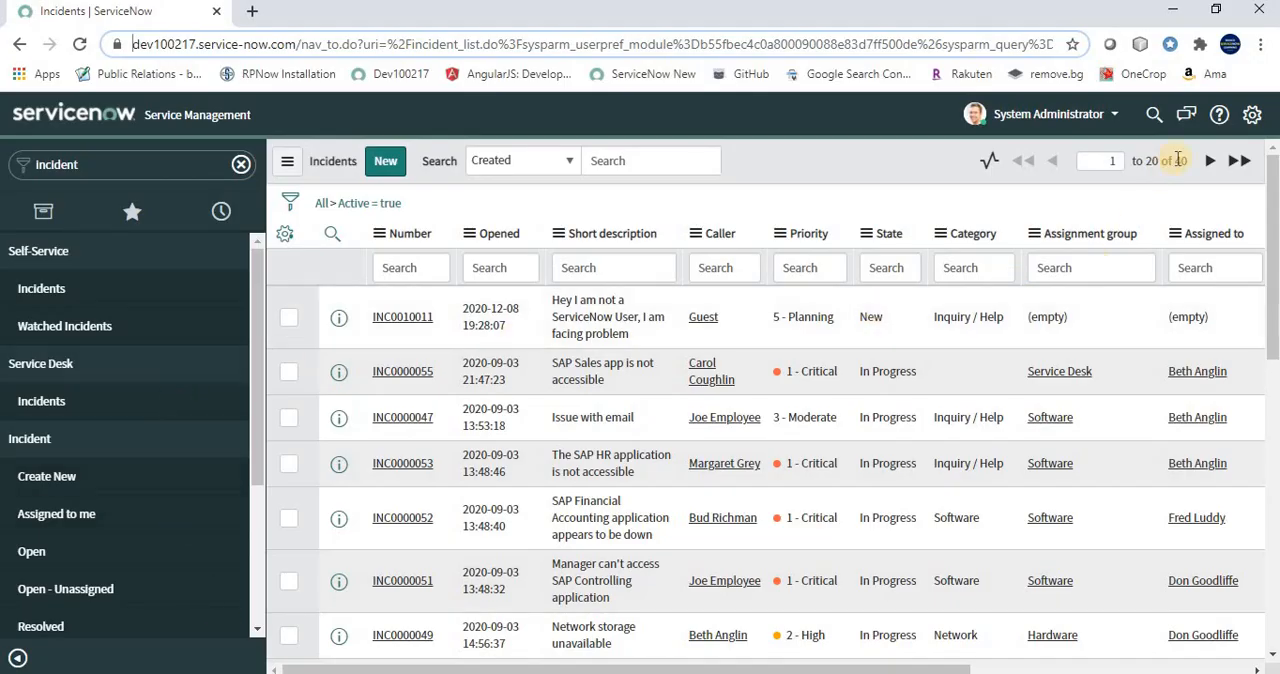
click(38, 556)
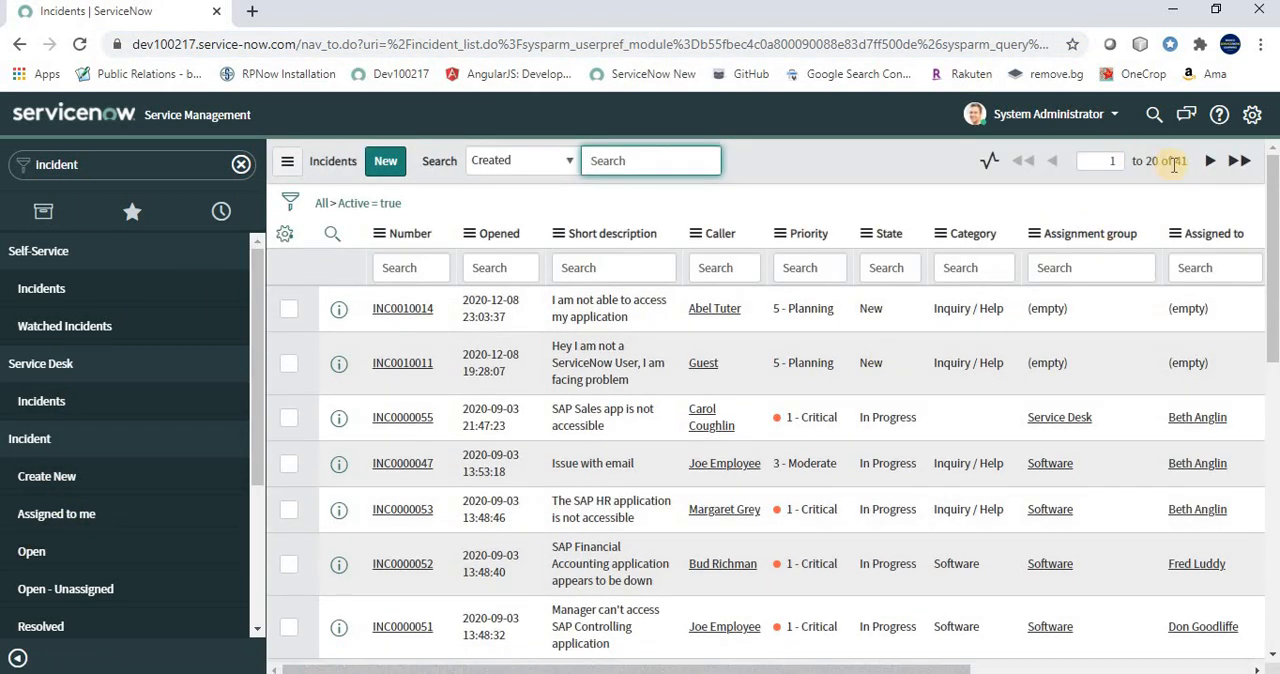
double_click(1179, 161)
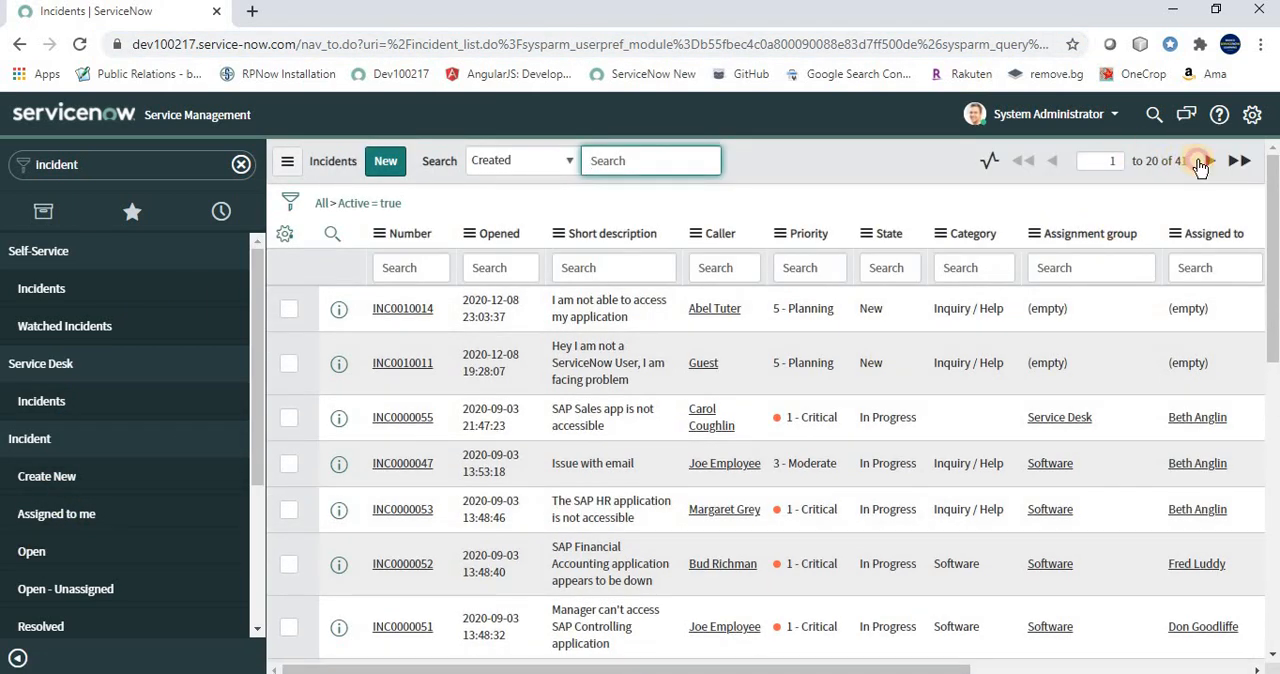
double_click(634, 316)
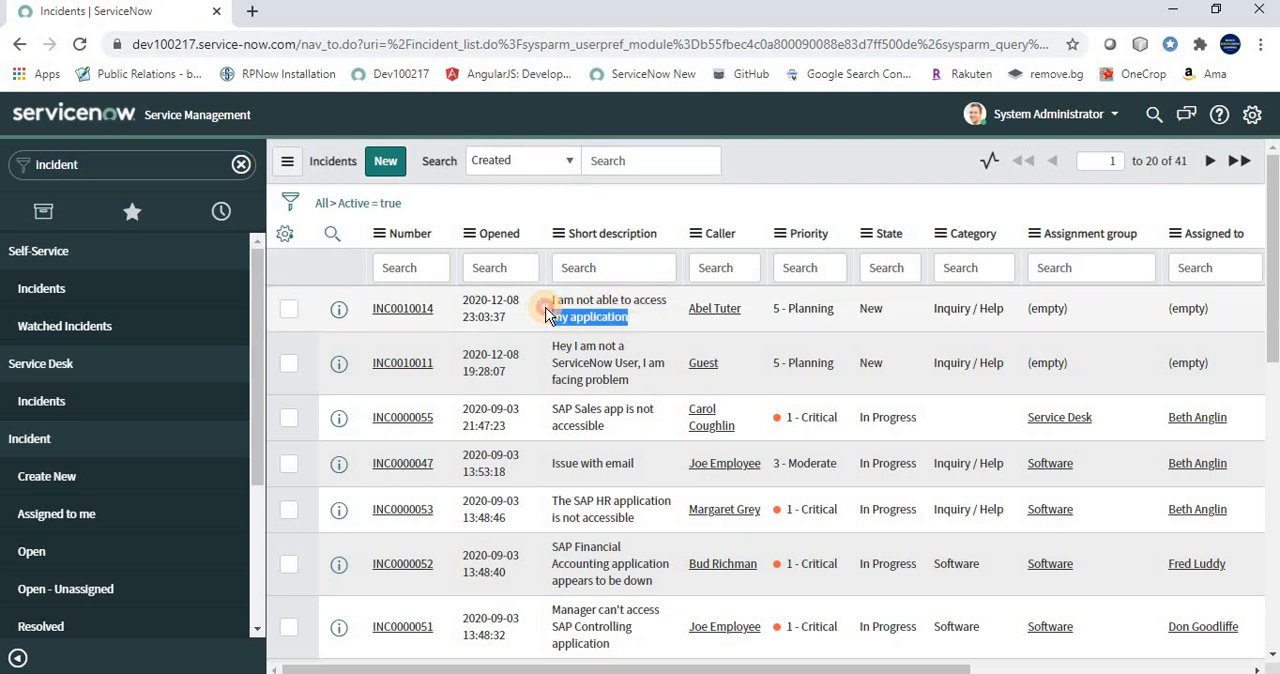
click(785, 158)
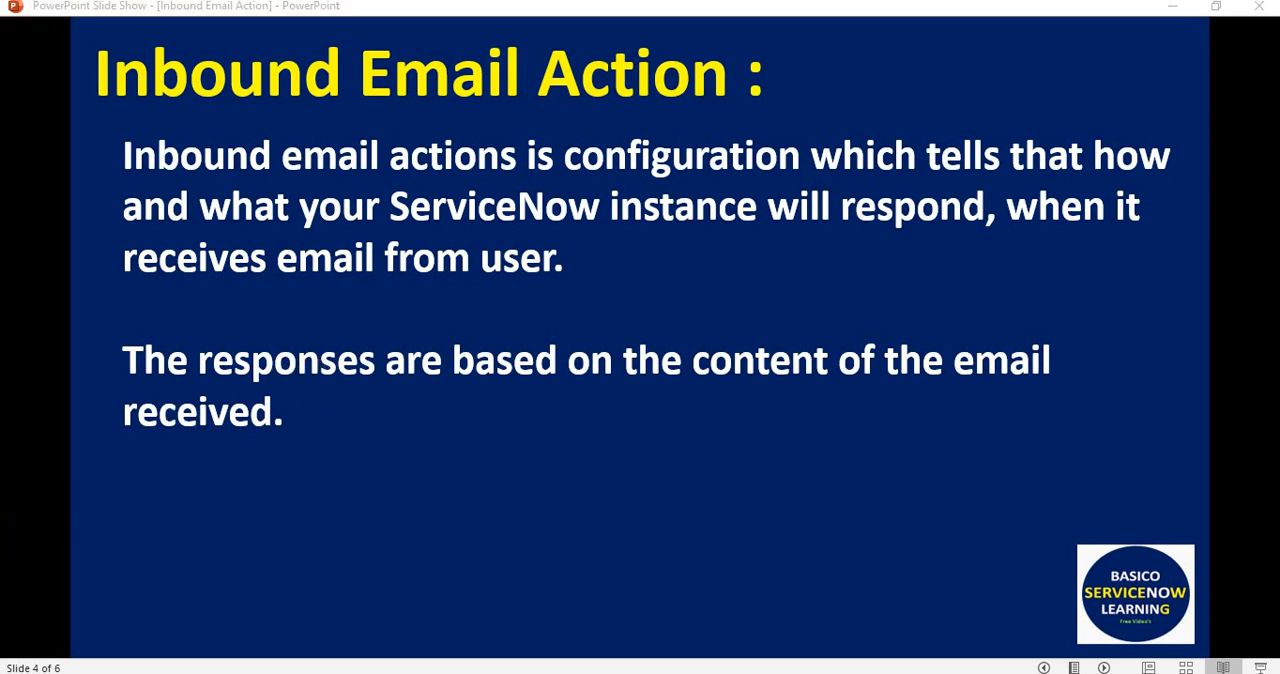
Switch back to Gmail and reopen the INC0010014 notification from the inbox to review it
key(alt+Tab)
scroll(1003, 374, up, 1)
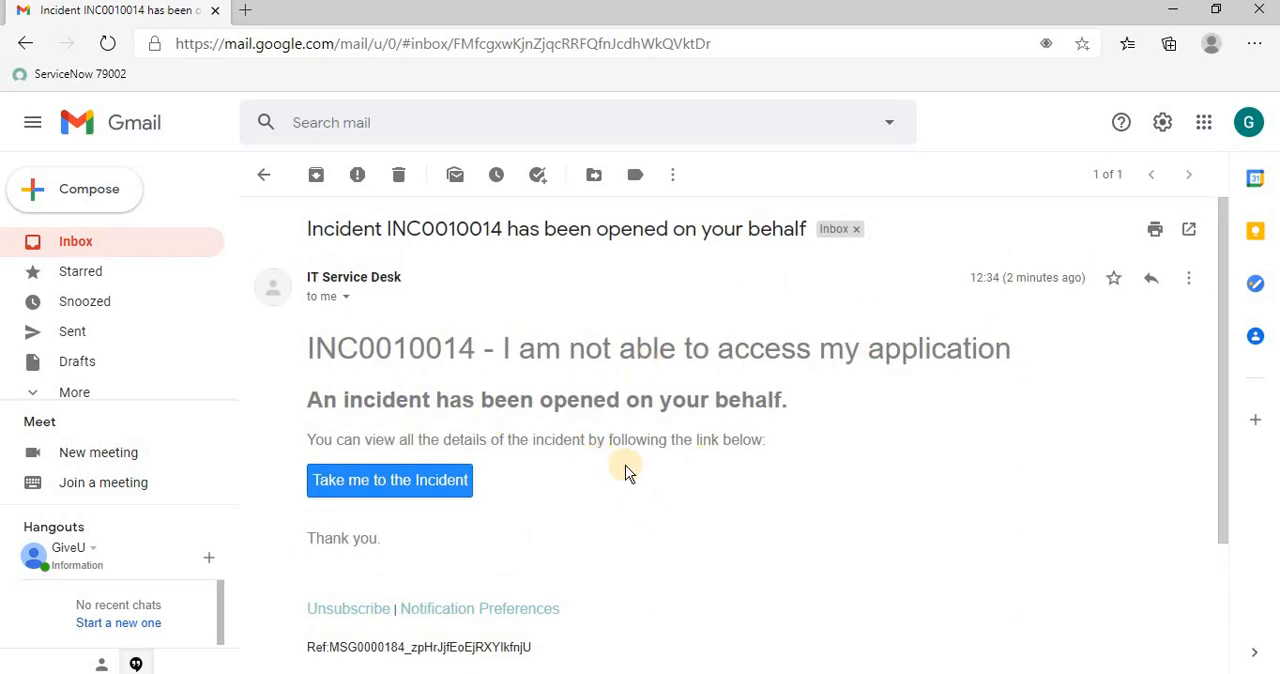
click(134, 247)
click(403, 275)
scroll(514, 423, down, 1)
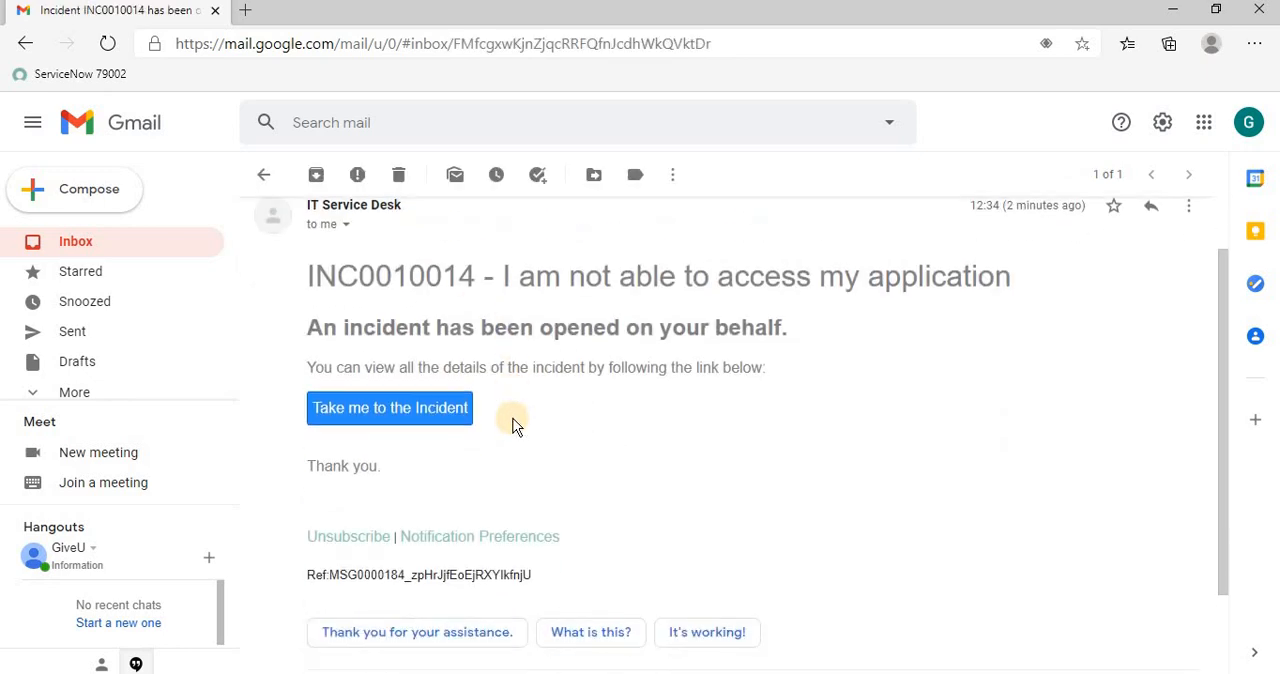
scroll(934, 434, up, 1)
Start a reply to the incident notification, open its subject for editing to inspect it, and close the draft
click(1151, 277)
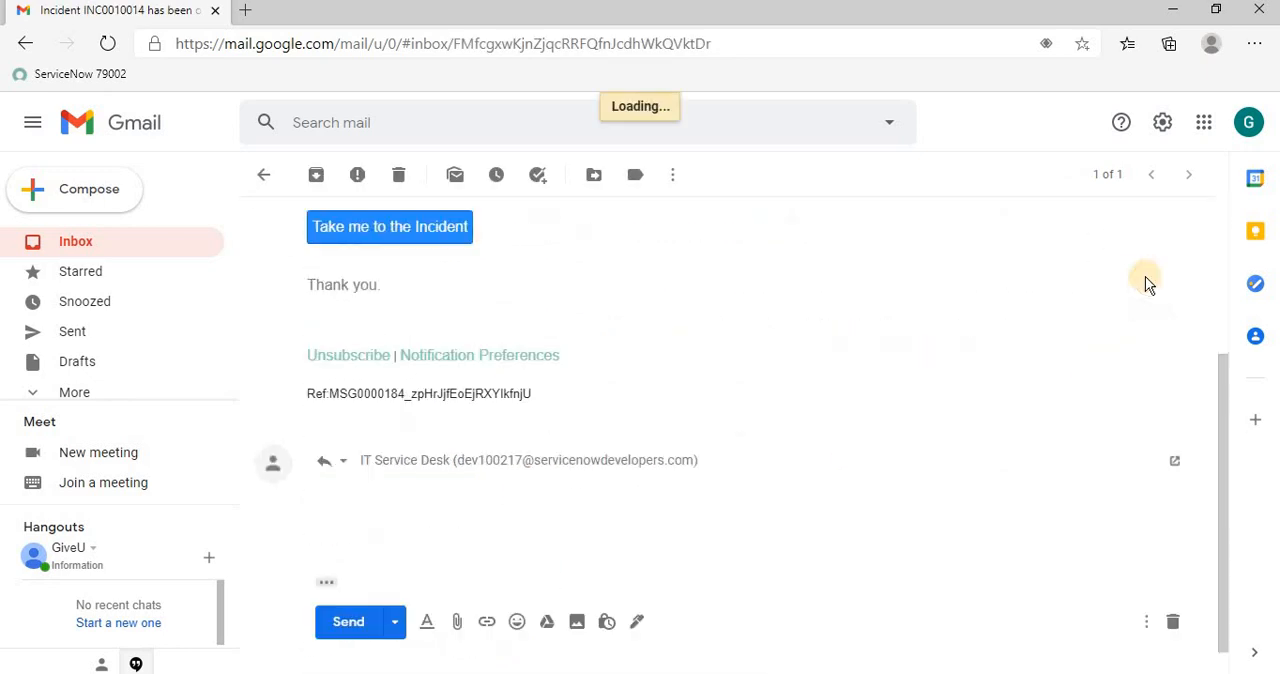
click(346, 458)
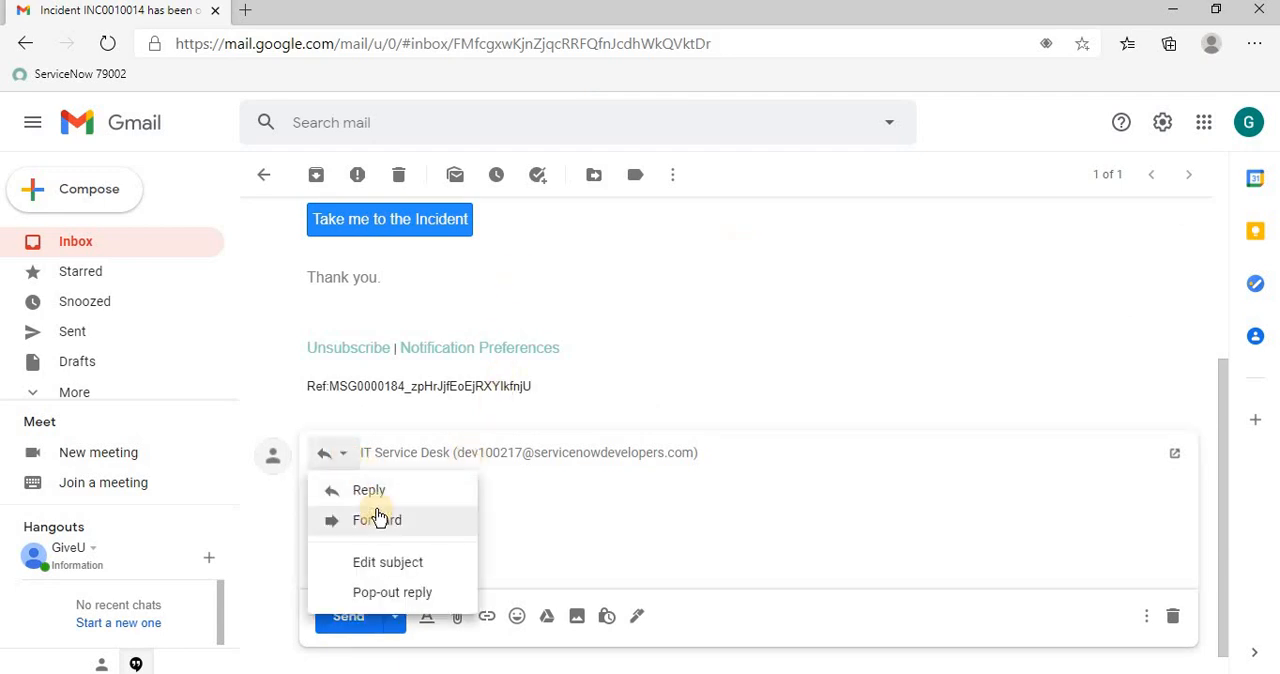
click(375, 560)
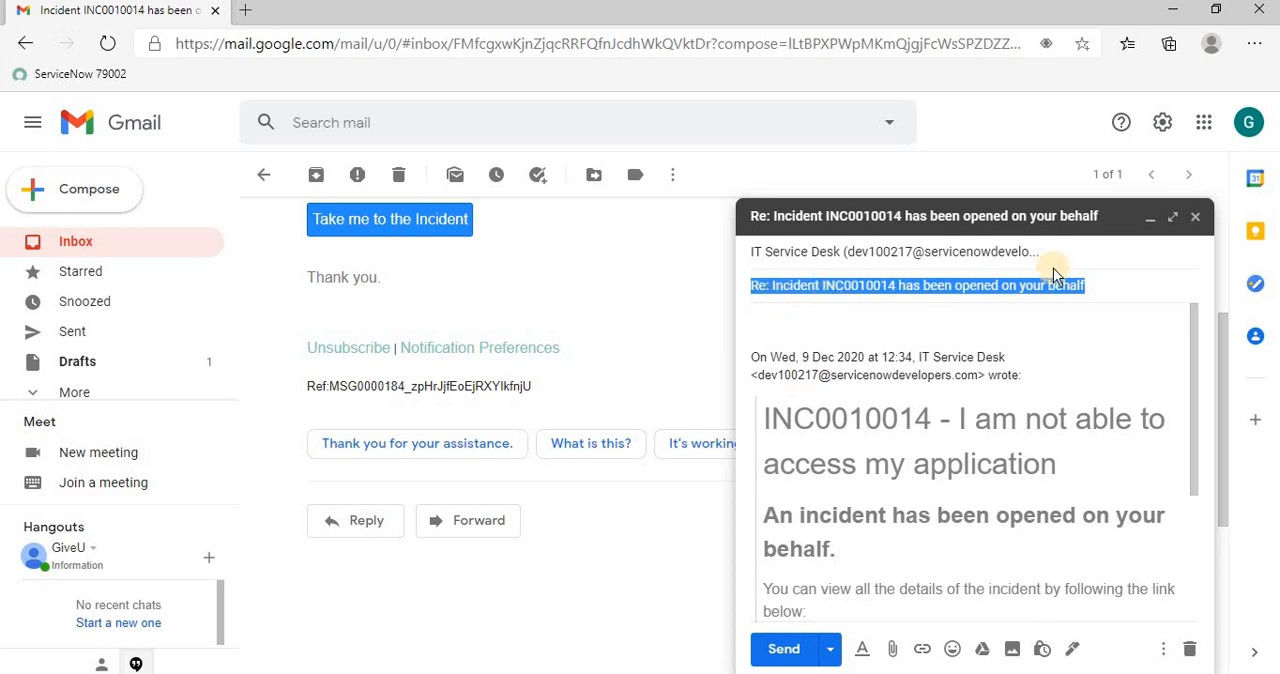
click(1195, 216)
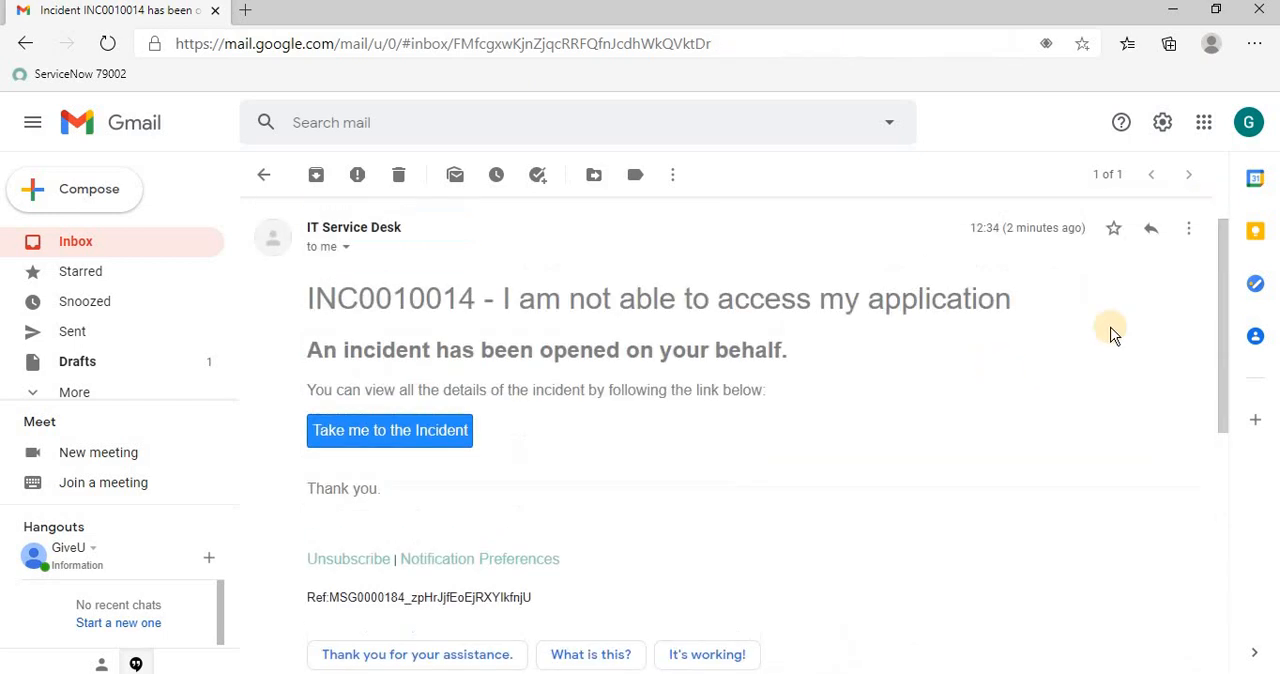
Start forwarding the incident notification and review the header of the forwarded message
click(1190, 237)
click(1050, 291)
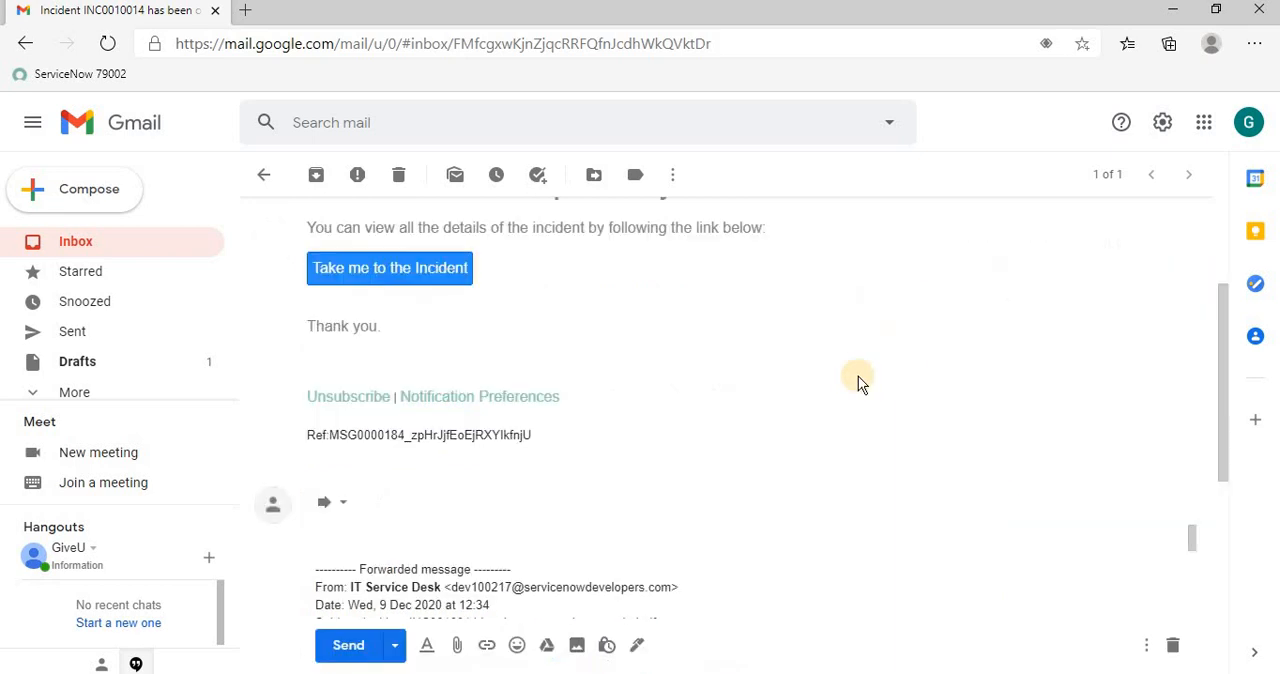
scroll(472, 467, down, 1)
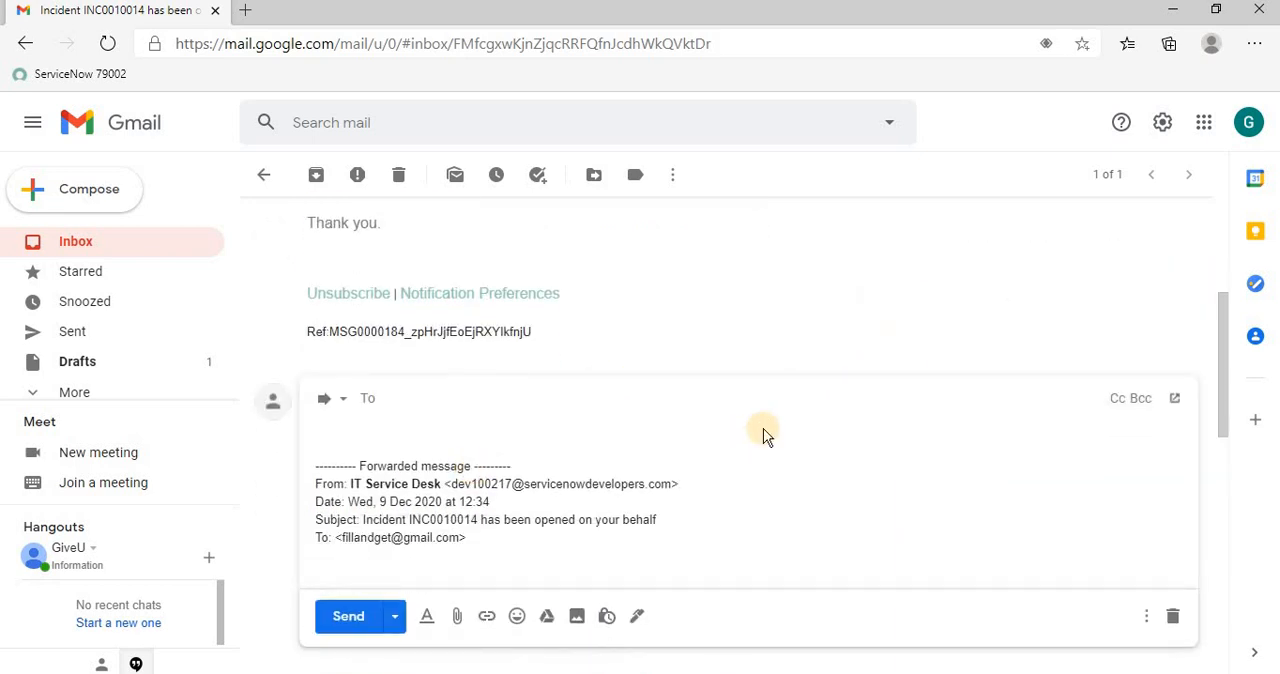
scroll(740, 433, up, 1)
scroll(517, 471, down, 2)
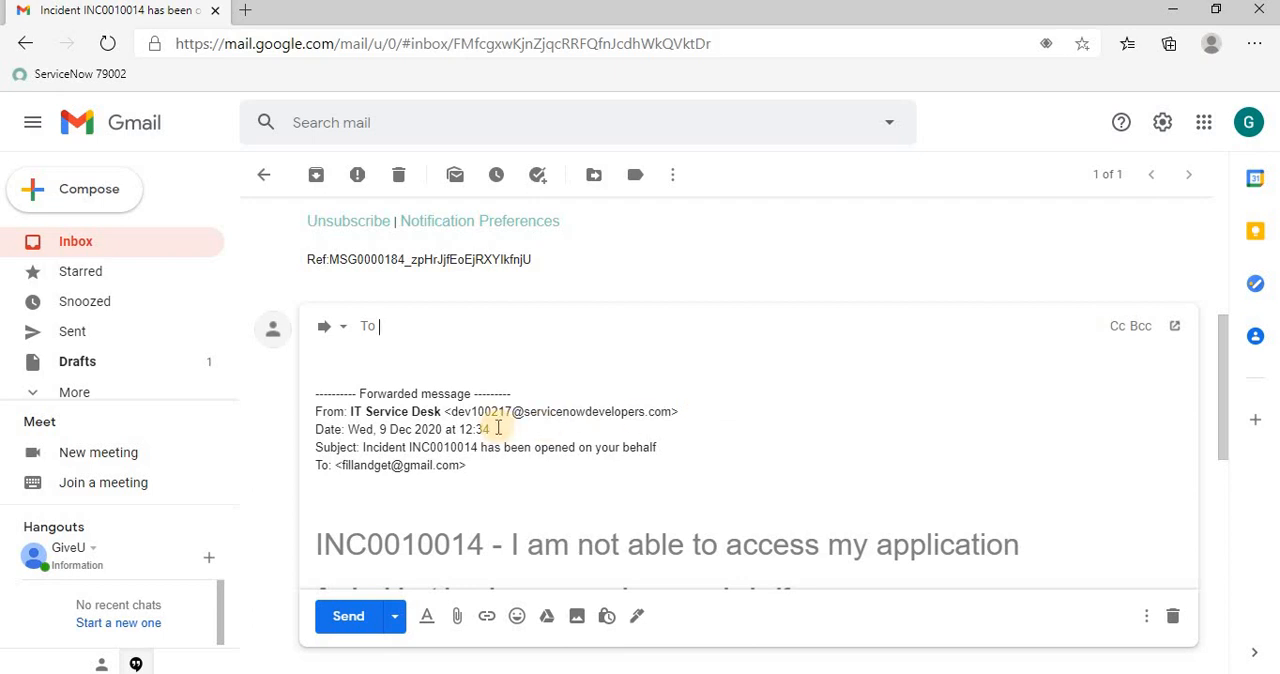
Open the forward's subject for editing, examine the "Fwd:" prefix and the "From:" line, and close the draft
click(344, 328)
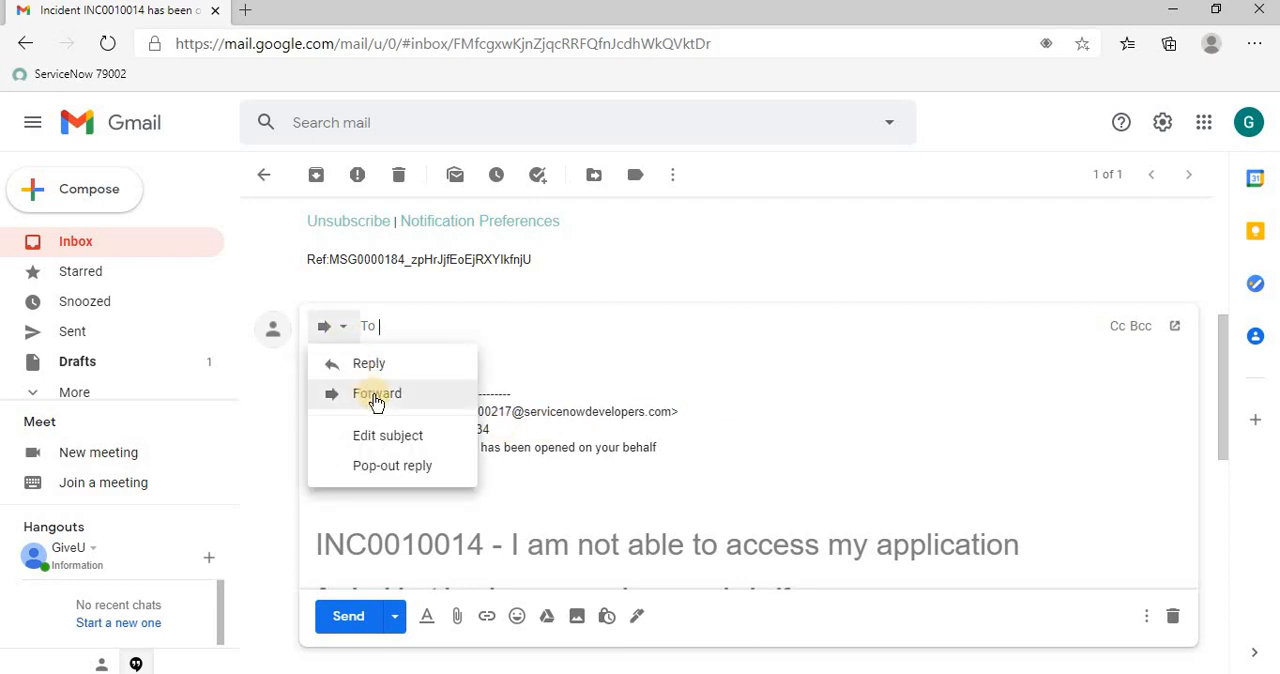
click(388, 435)
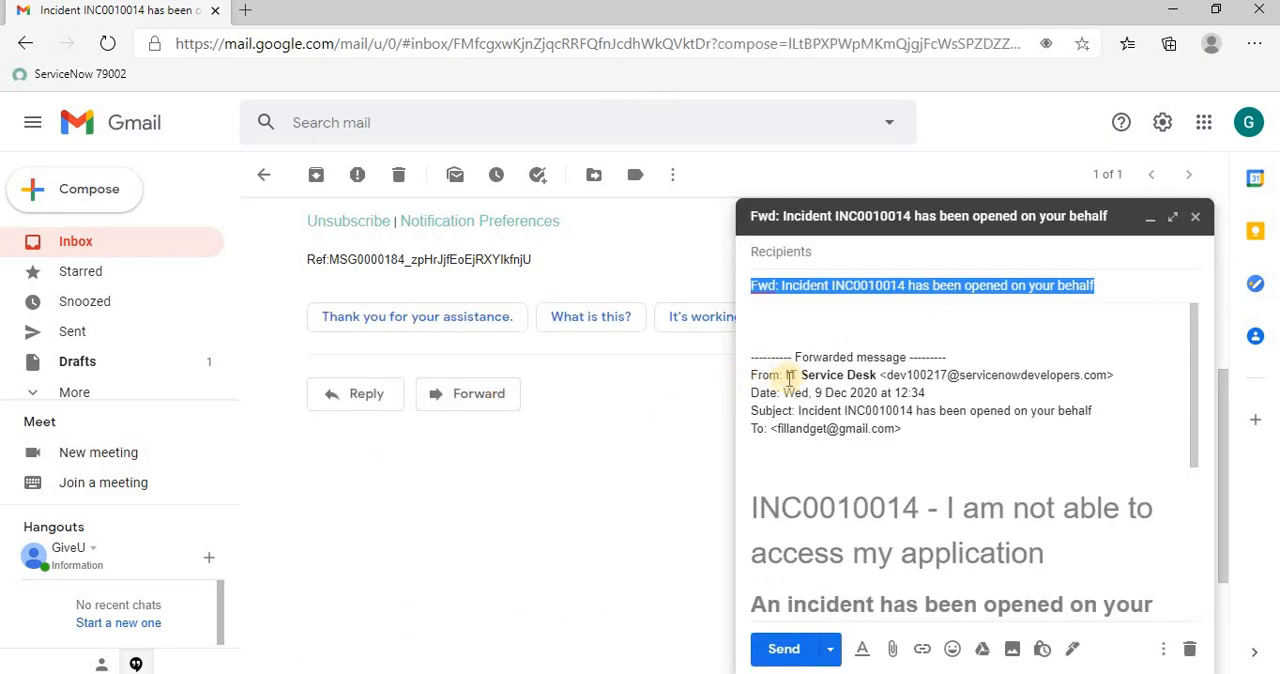
click(781, 285)
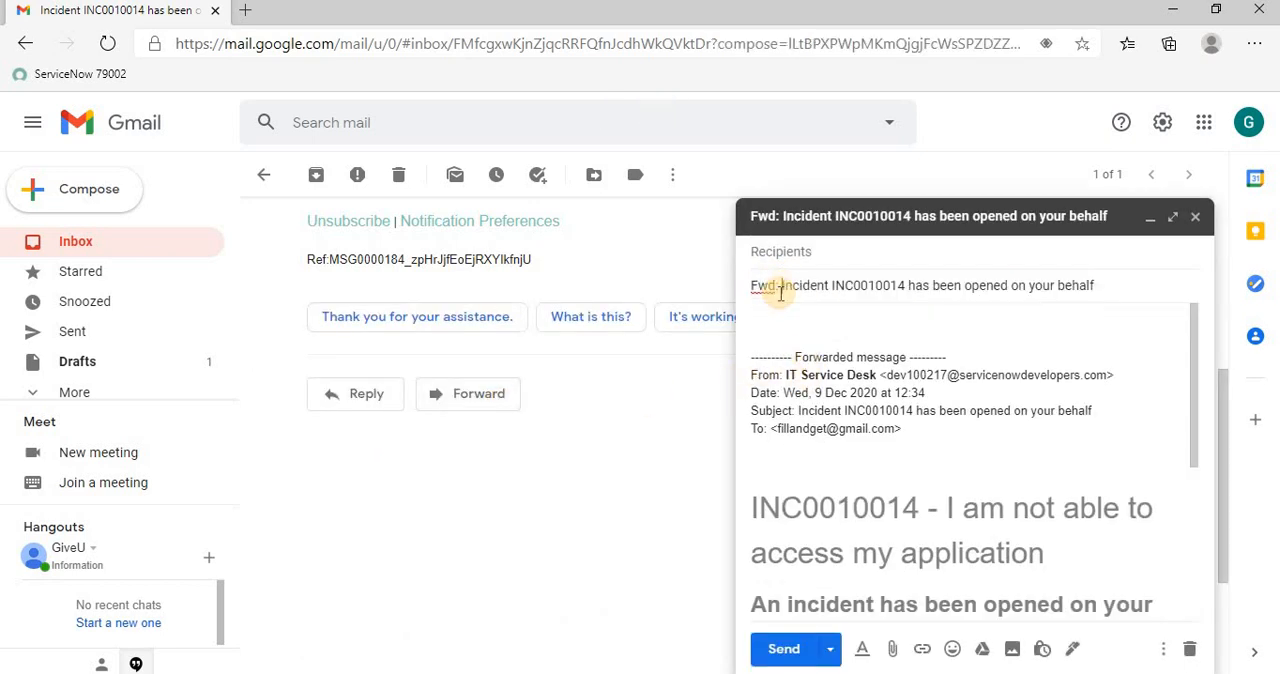
drag(779, 285, 748, 293)
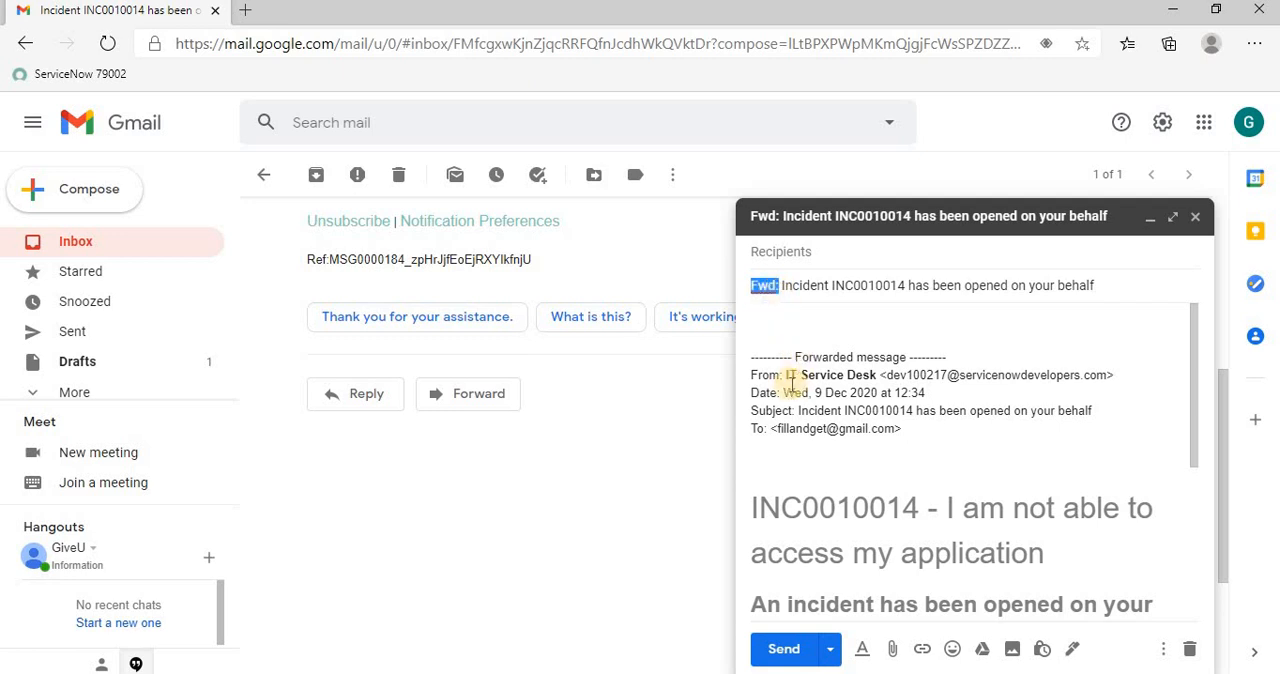
drag(782, 375, 749, 375)
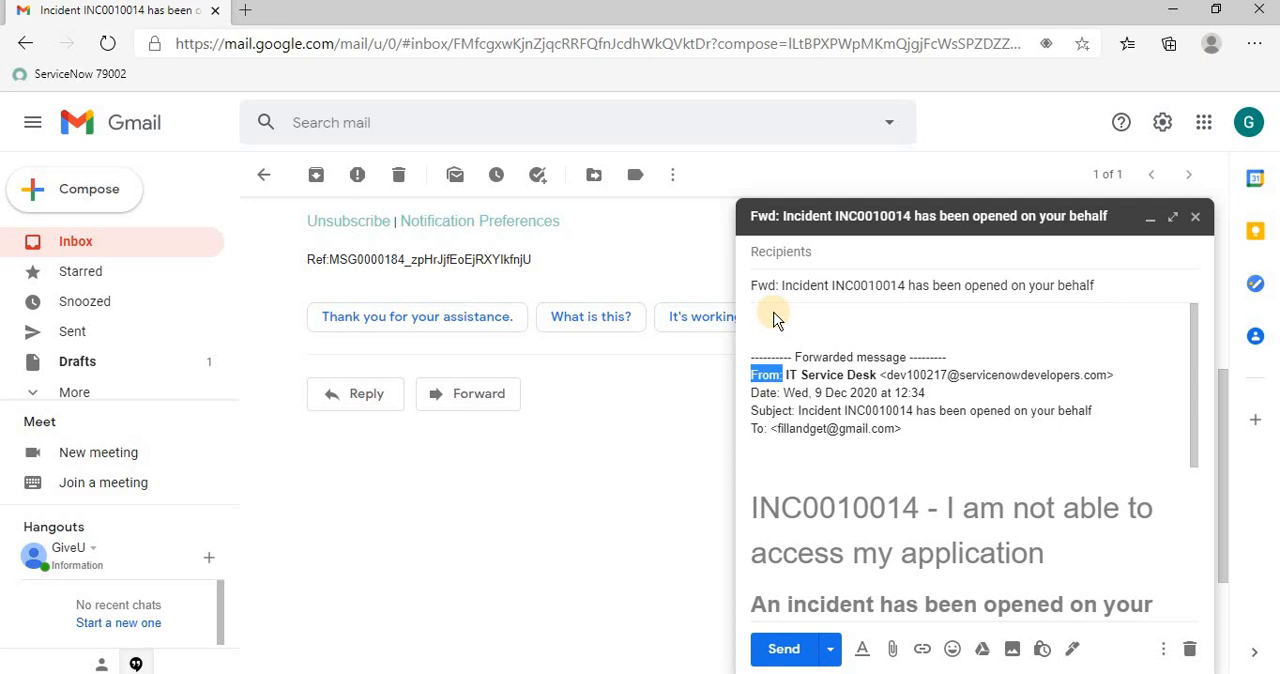
click(1194, 217)
Start another reply to the incident notification, open its subject for editing and highlight the "Re:" prefix
scroll(948, 366, up, 4)
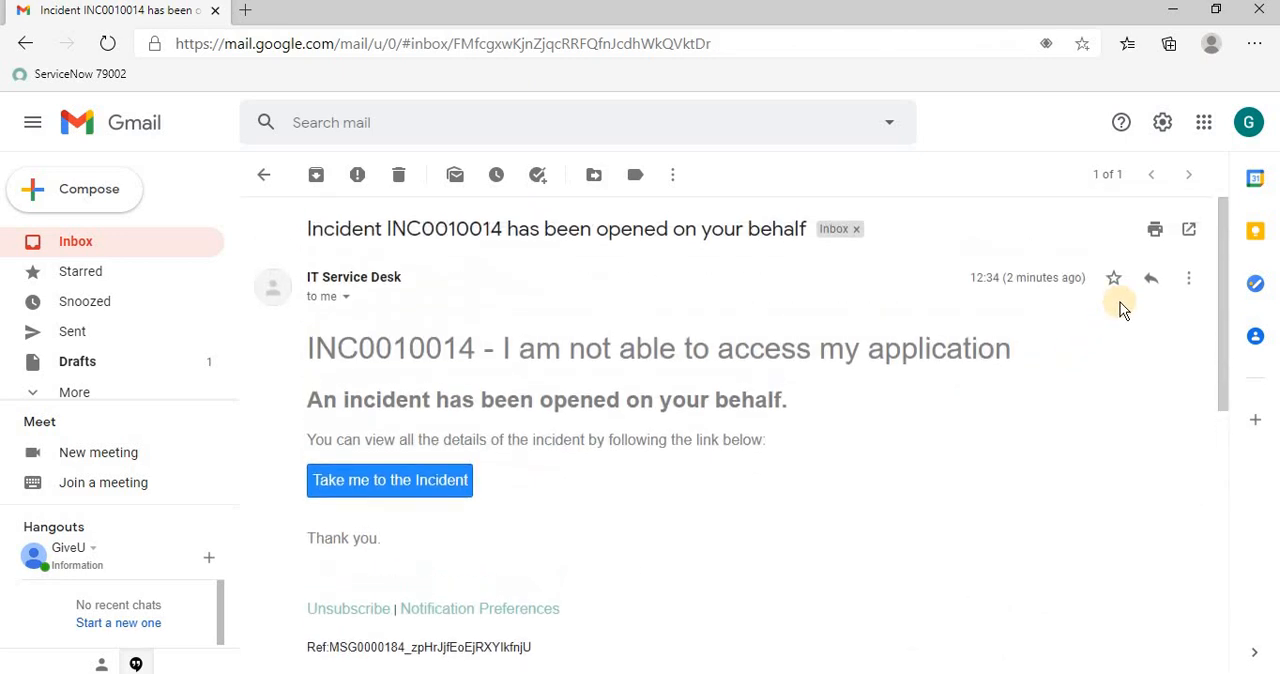
click(1147, 278)
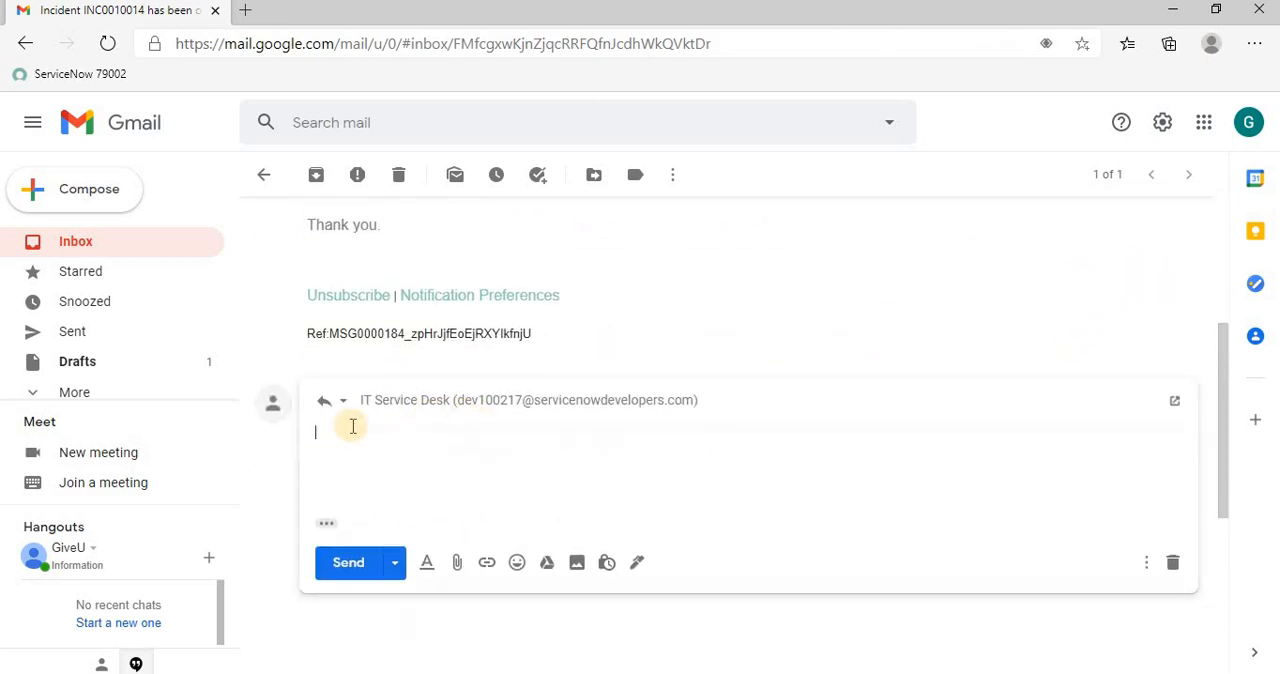
click(345, 388)
click(396, 490)
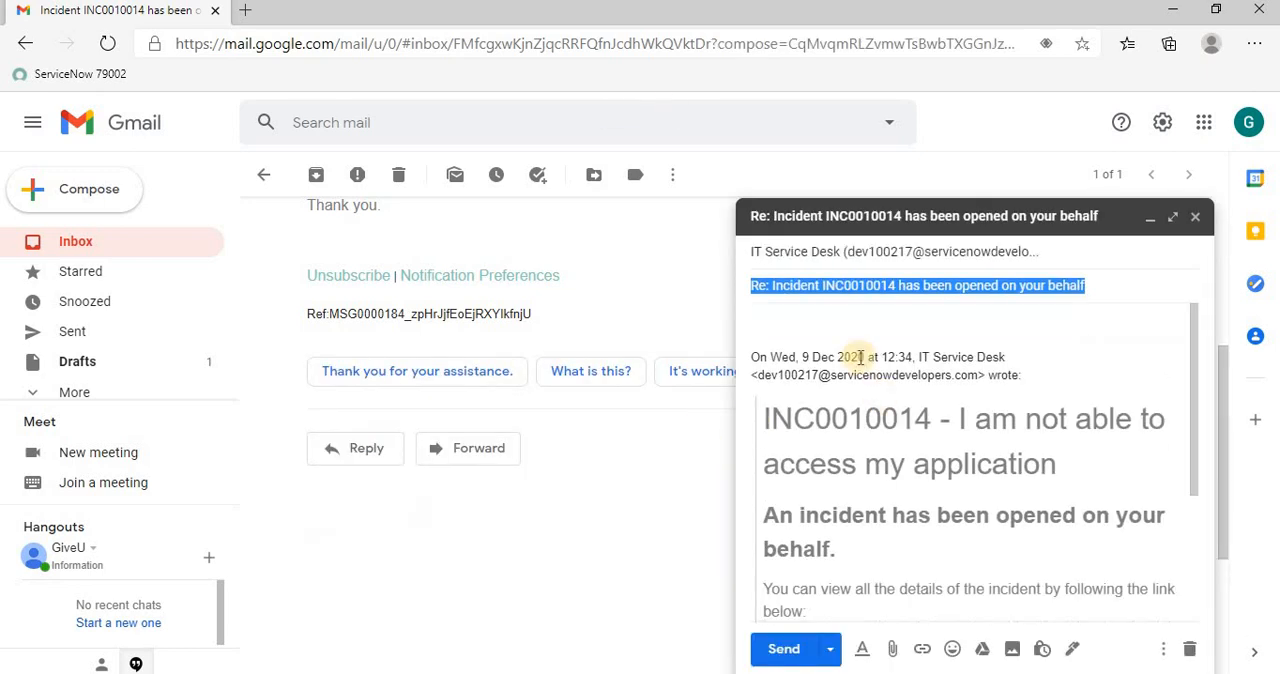
click(772, 285)
drag(772, 285, 748, 285)
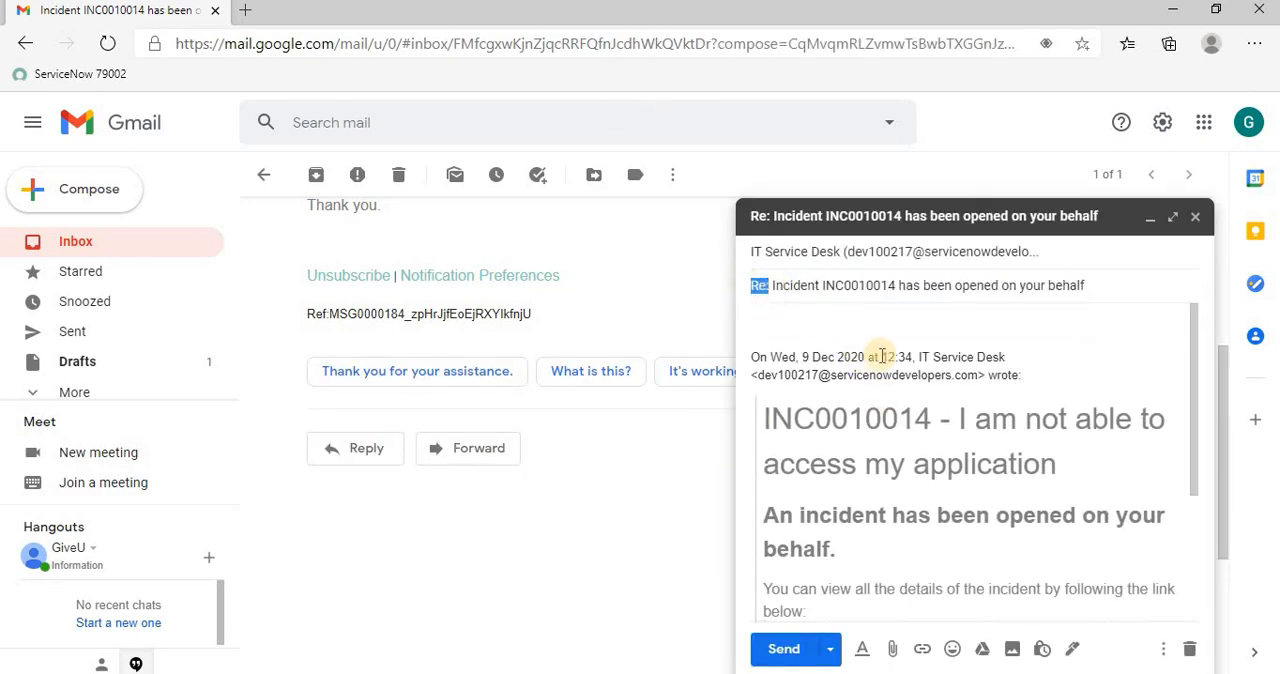
Replace the reply's subject with the message reference line copied from the end of the quoted notification, and close the draft
scroll(870, 410, down, 3)
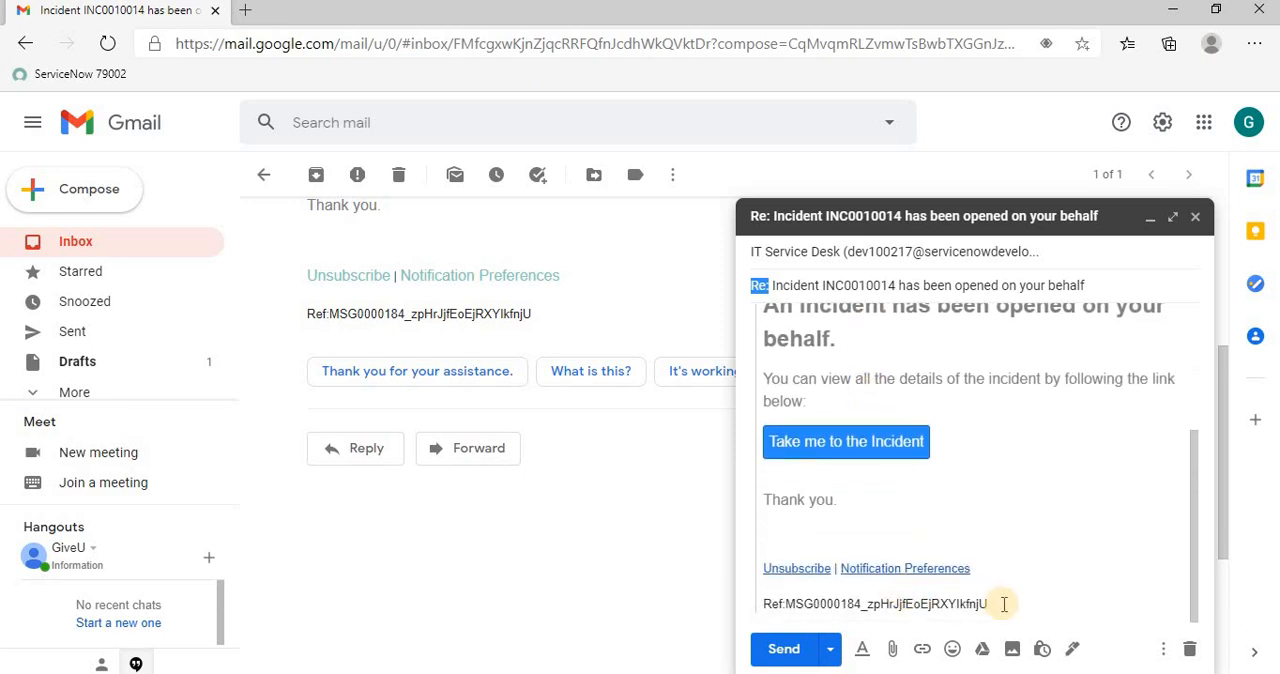
triple_click(995, 604)
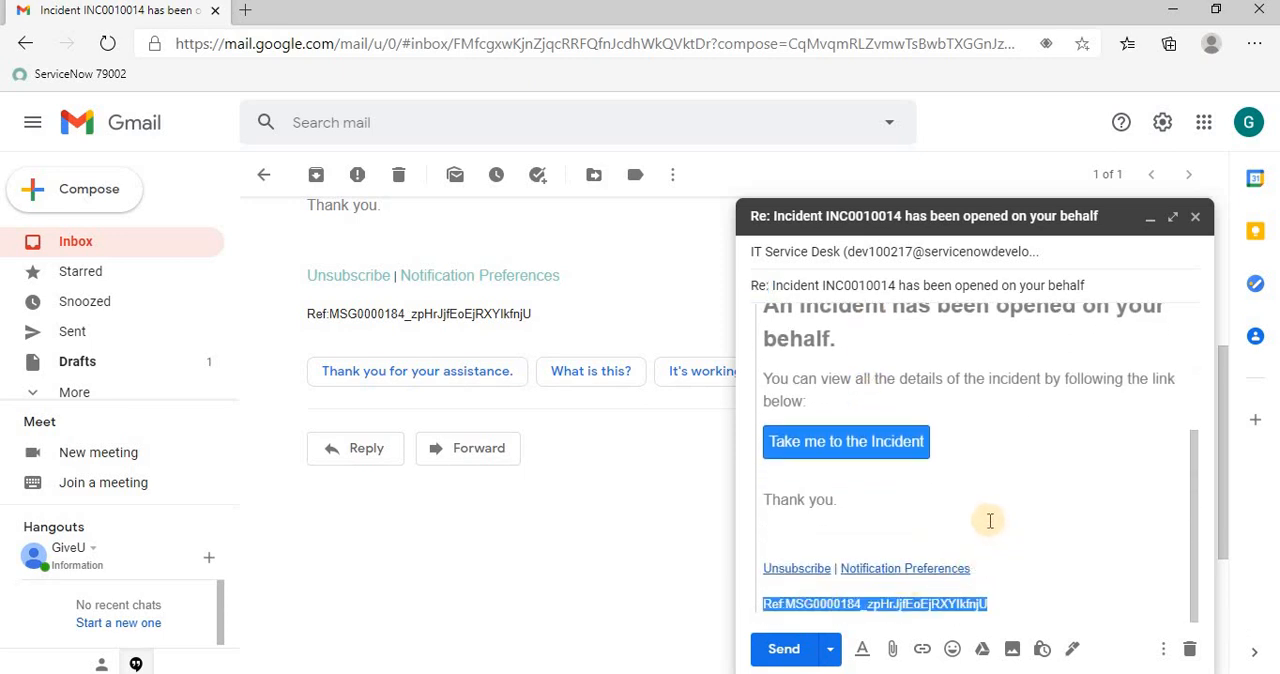
click(991, 543)
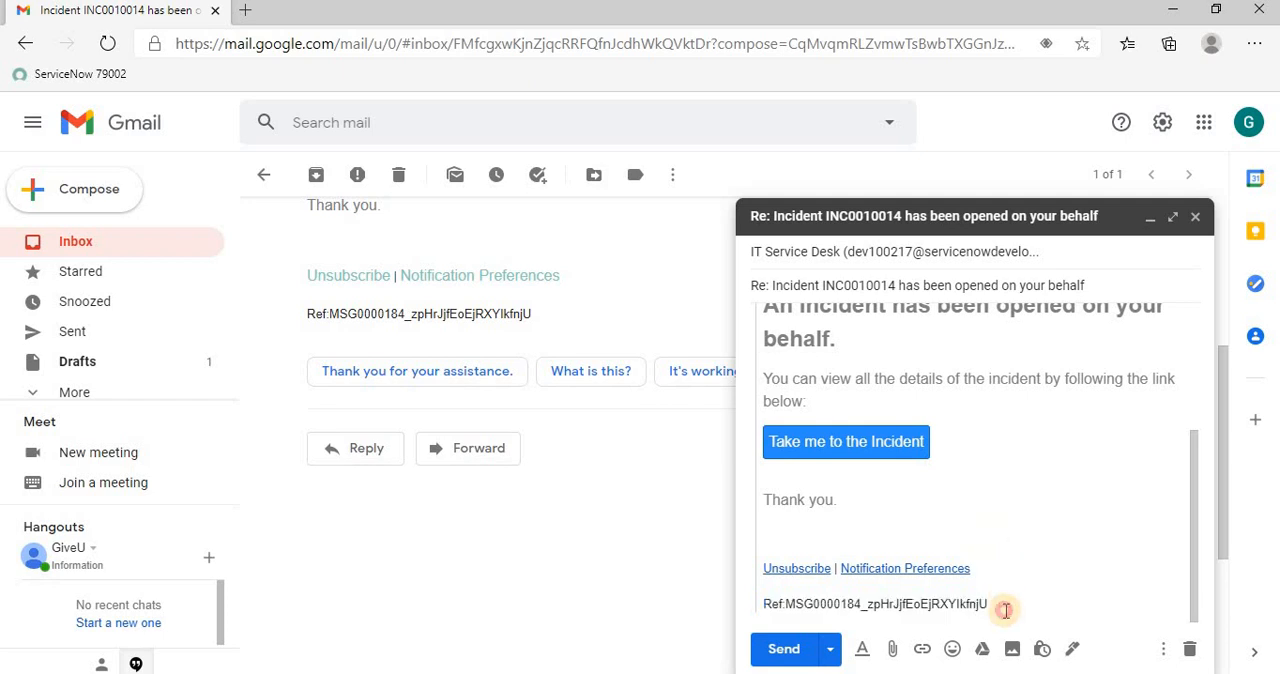
drag(1000, 606, 763, 601)
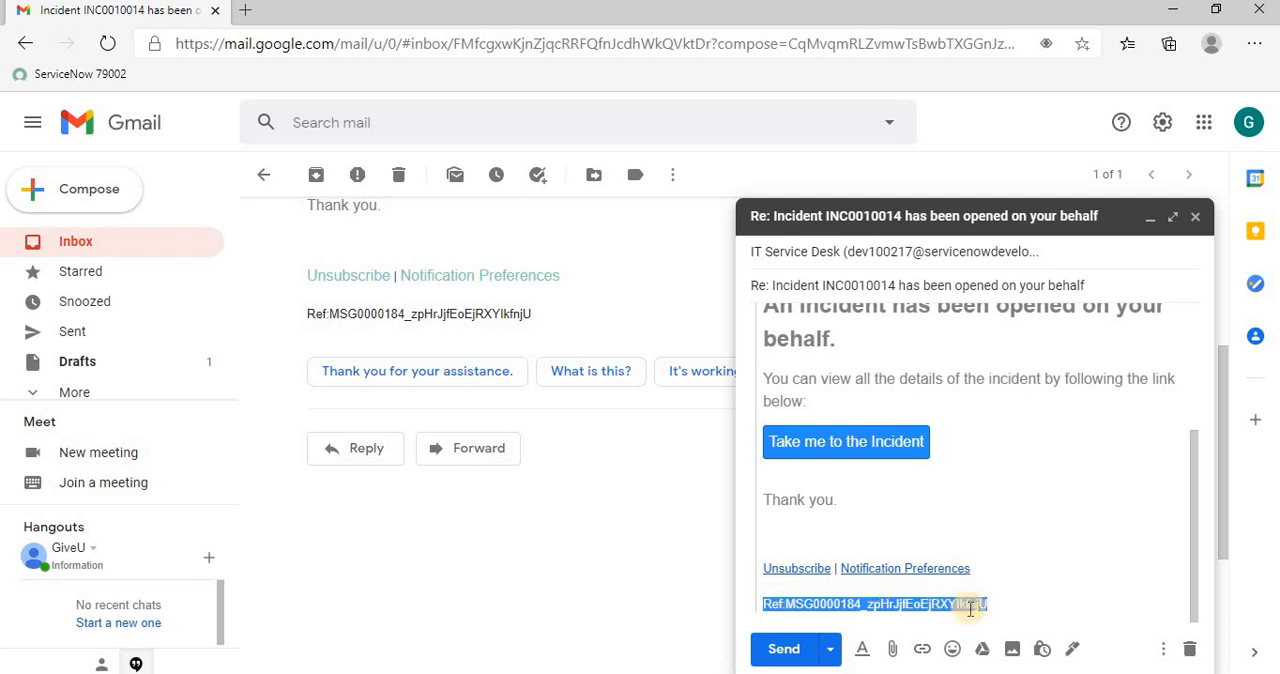
key(ctrl+c)
scroll(968, 606, up, 3)
triple_click(943, 287)
key(ctrl+v)
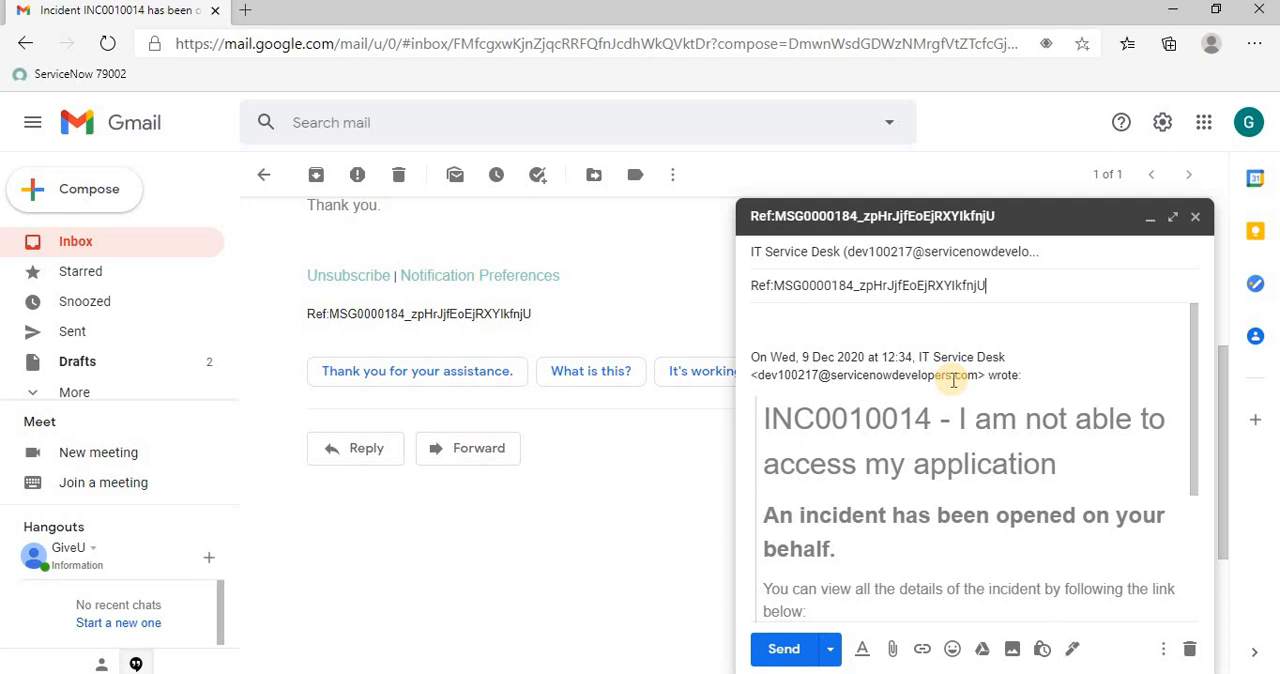
scroll(952, 378, down, 5)
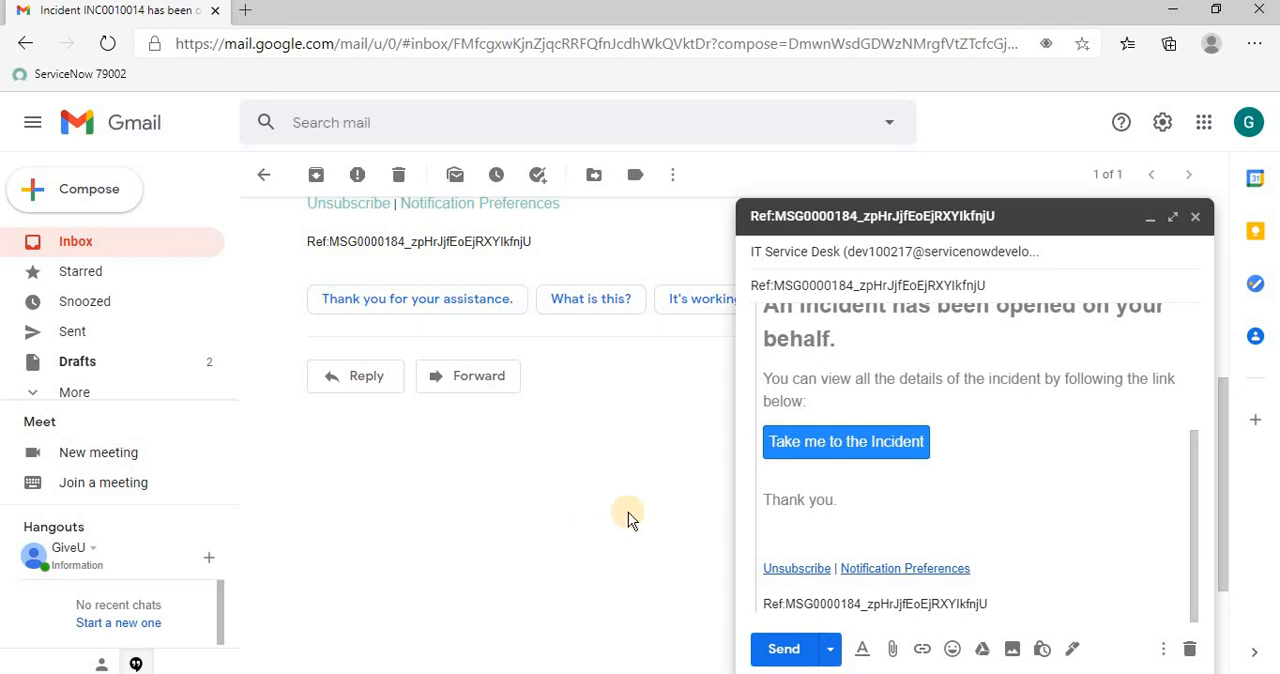
click(1195, 216)
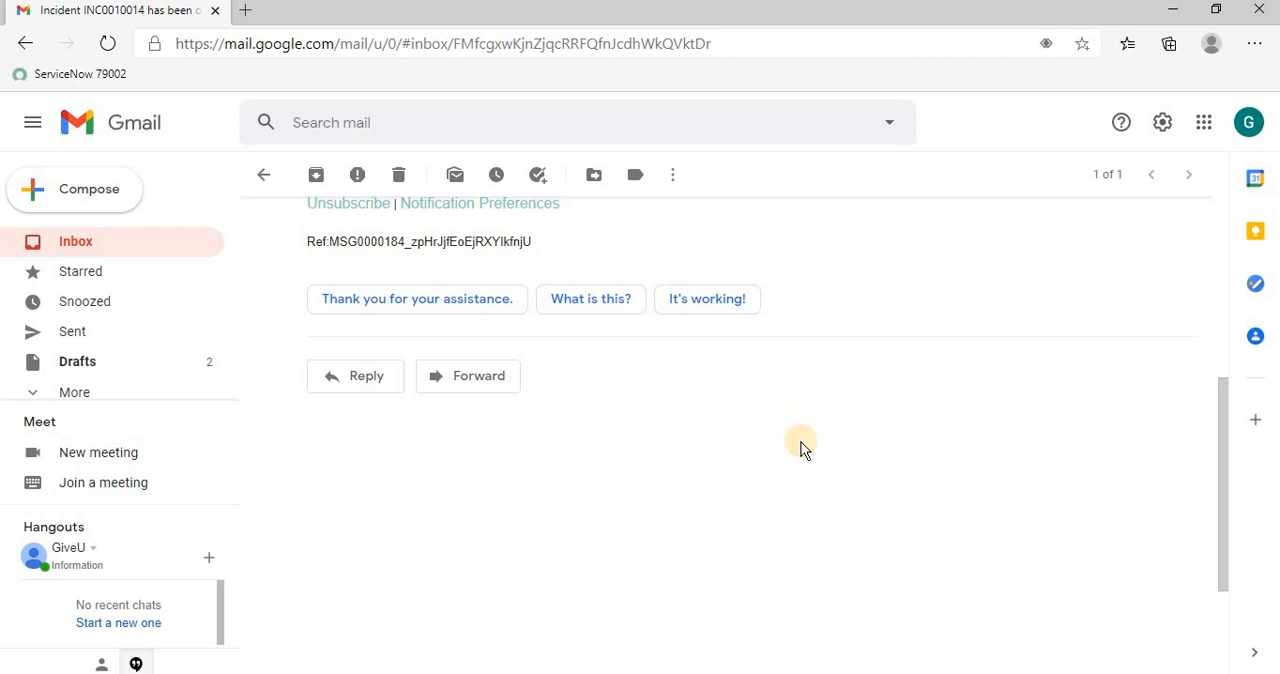
Switch from the ServiceNow incident list back to Gmail and return to the beginning of the incident notification
scroll(803, 449, up, 2)
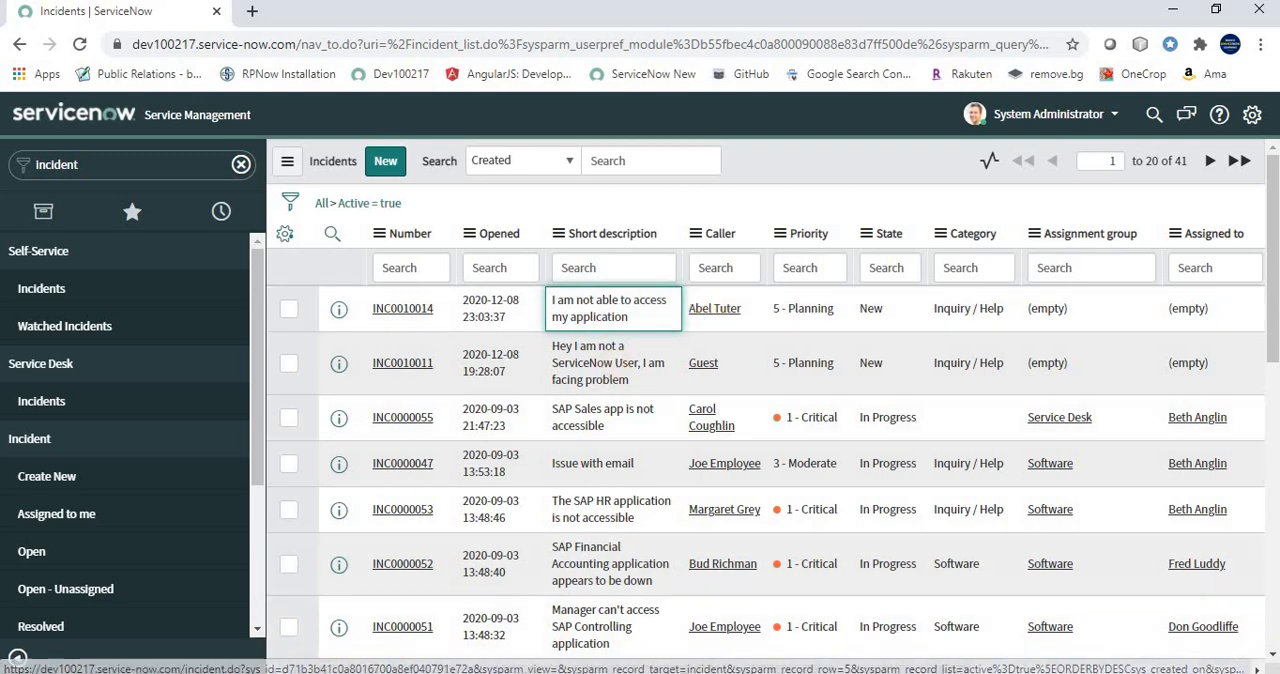
click(268, 673)
scroll(518, 300, up, 2)
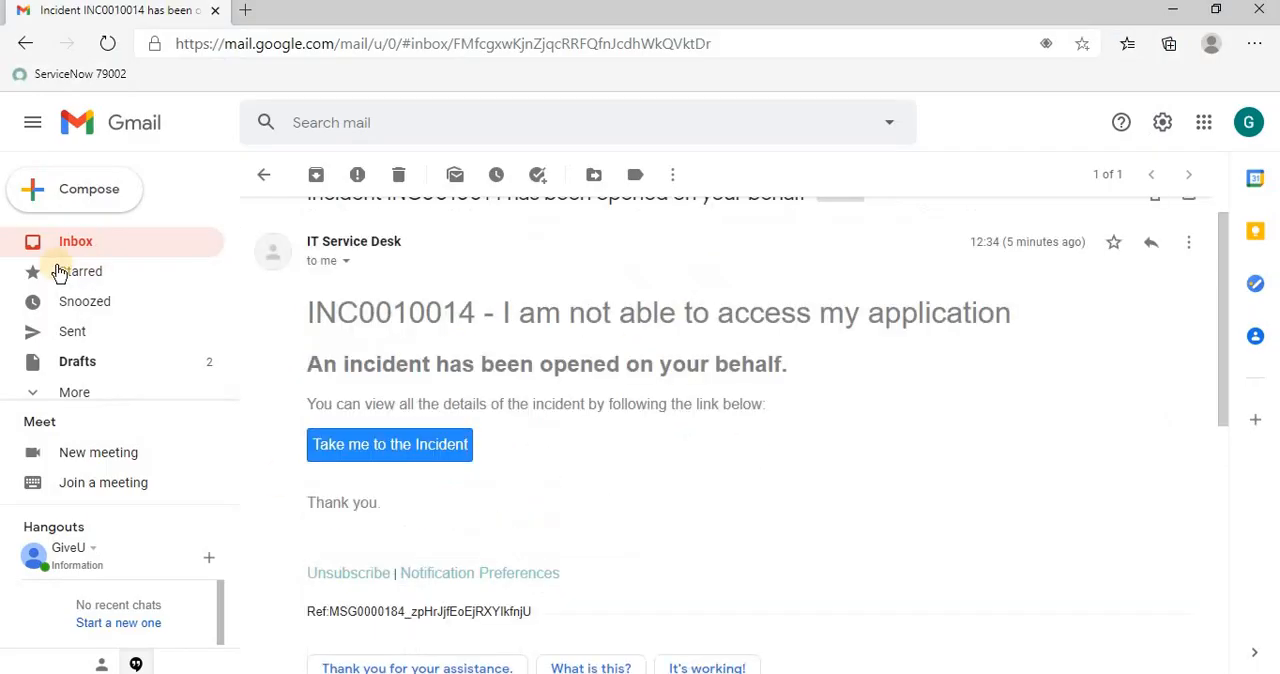
Return to the Gmail inbox and switch to the PowerPoint slide show to read the use case for reopening a resolved incident
click(60, 245)
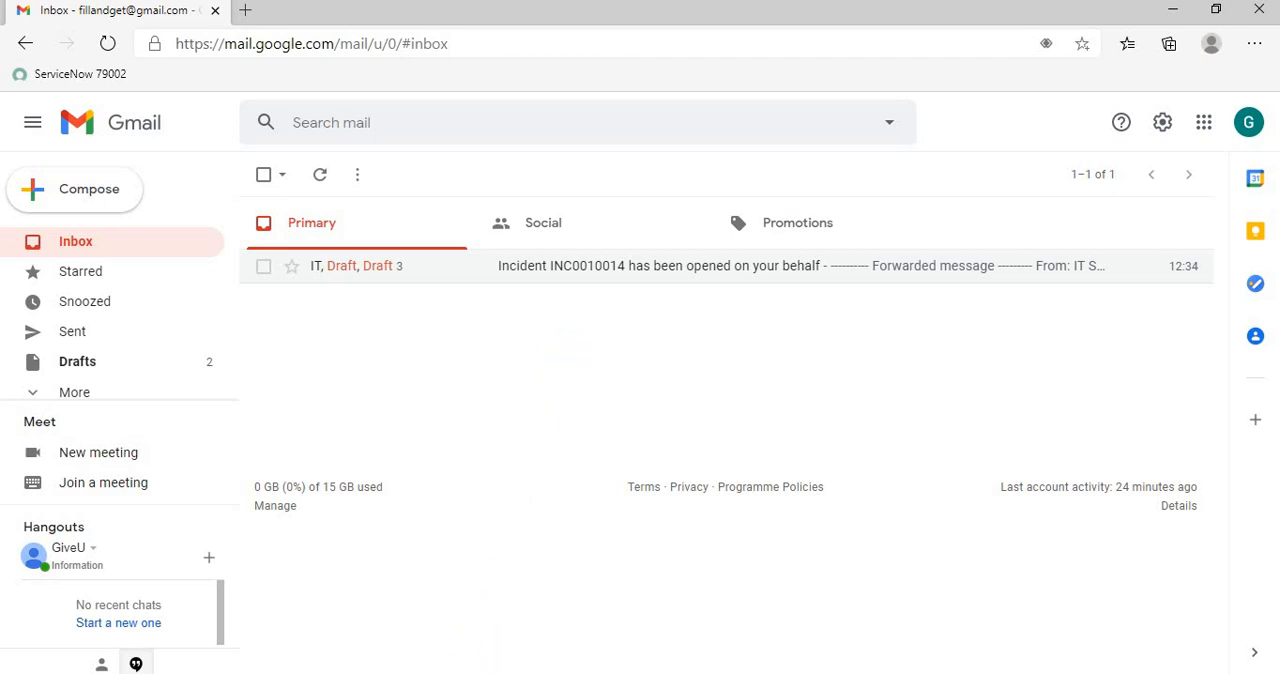
click(445, 673)
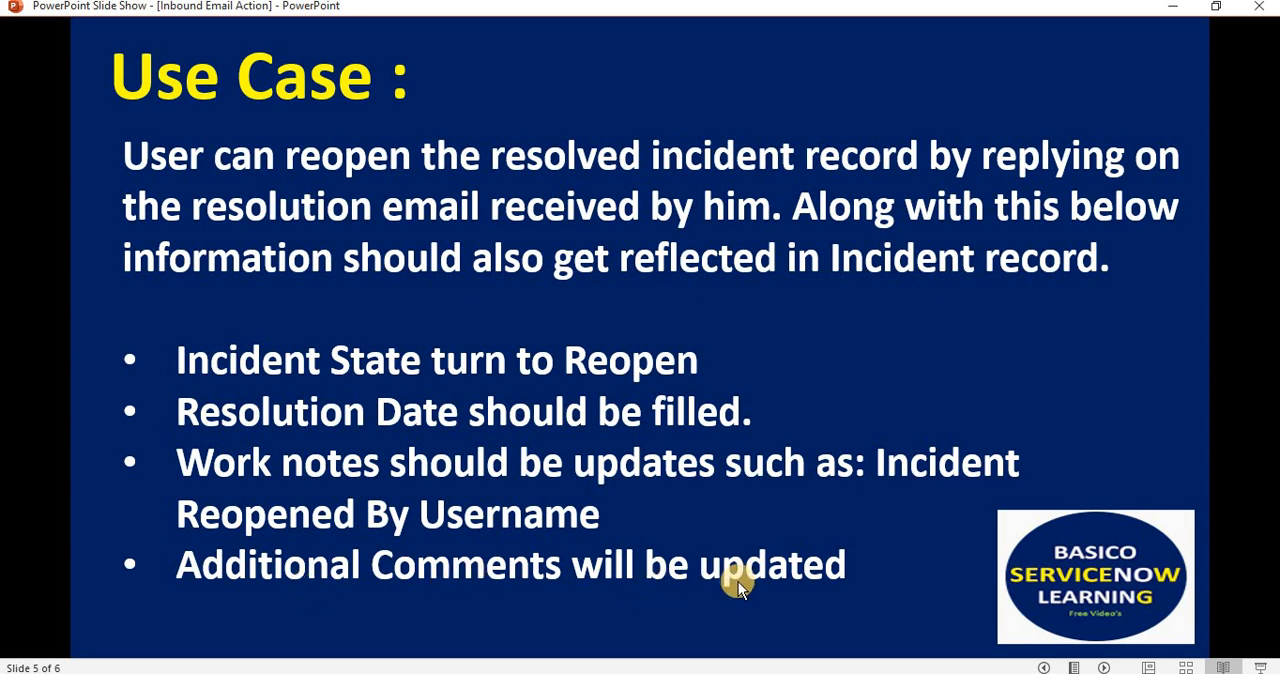
Switch to Gmail, open the incident notification conversation with its reply draft, and go back to the PowerPoint use case slide
key(alt+Tab)
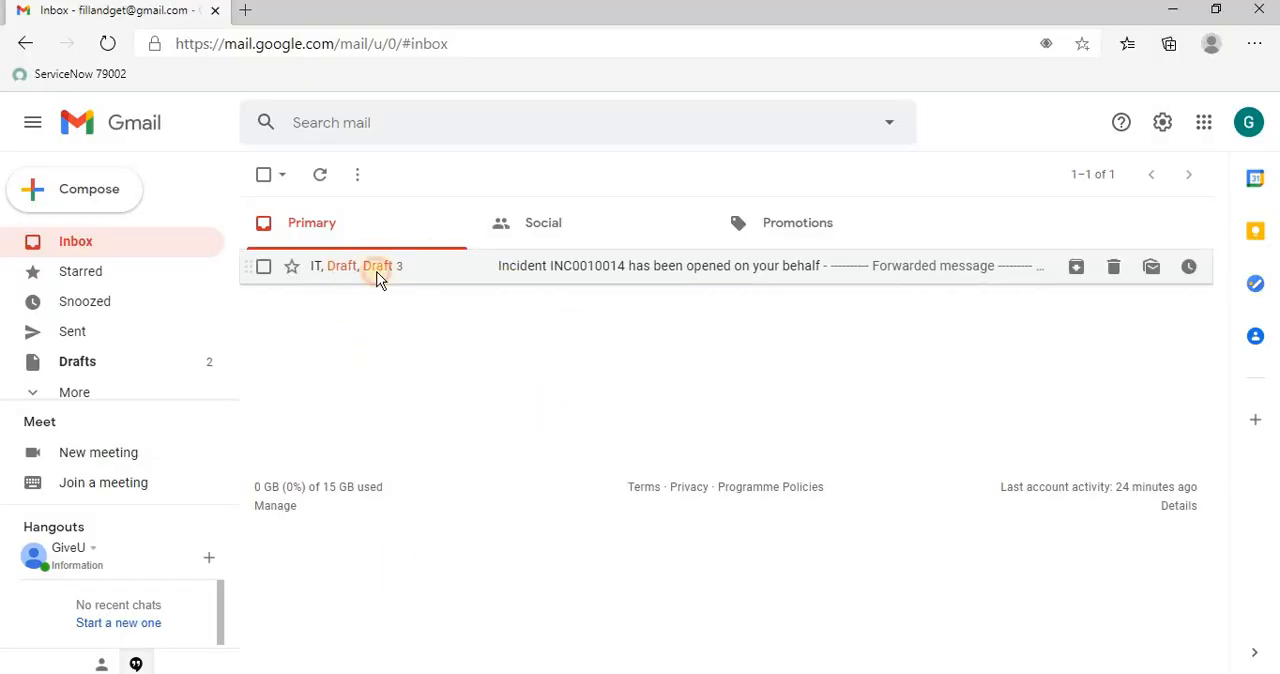
click(374, 268)
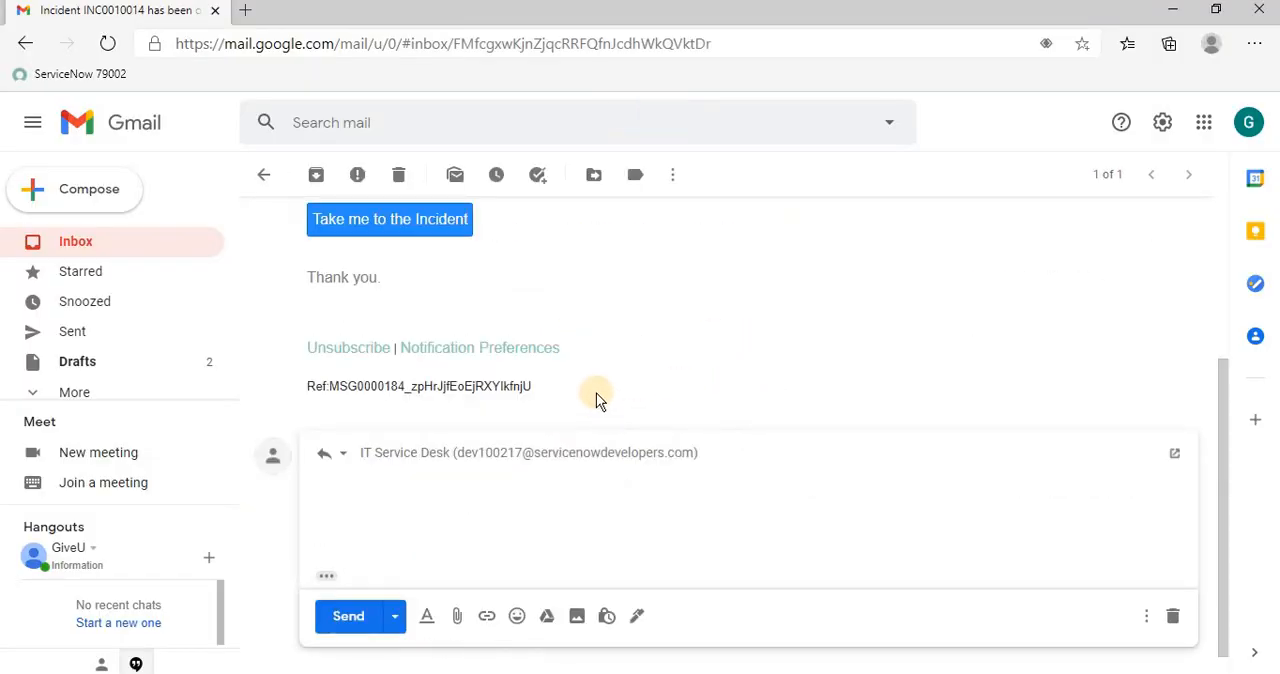
click(1110, 515)
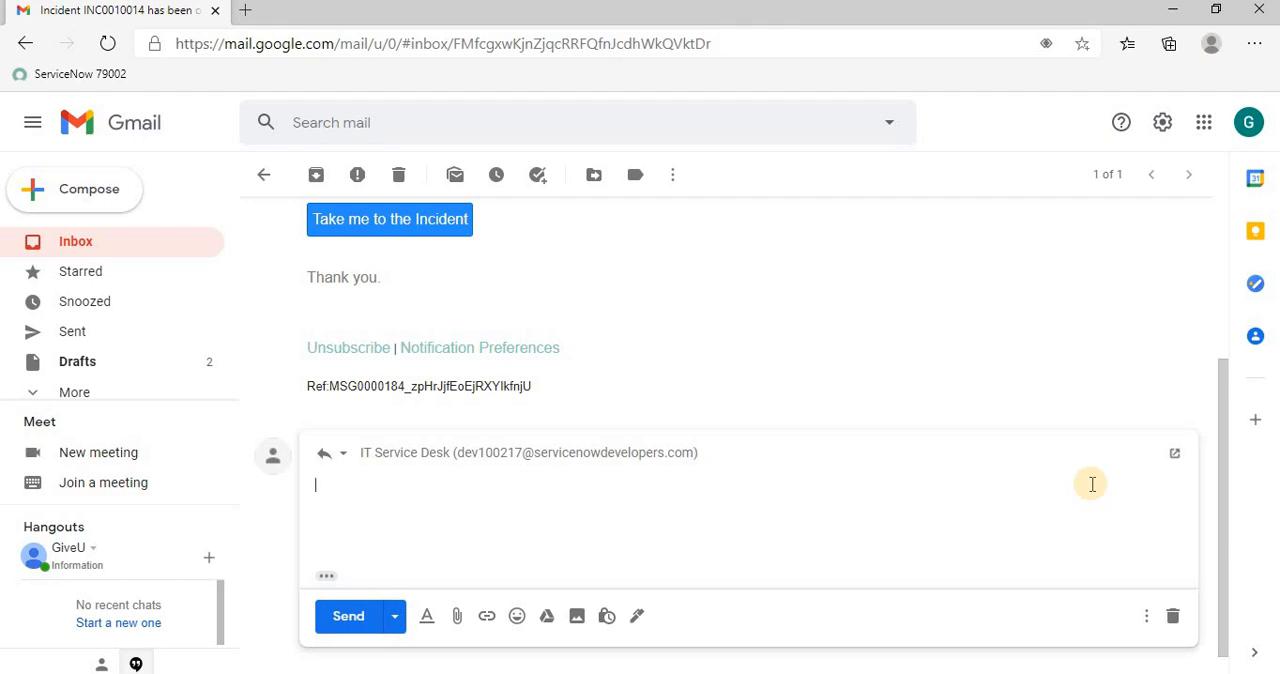
click(445, 673)
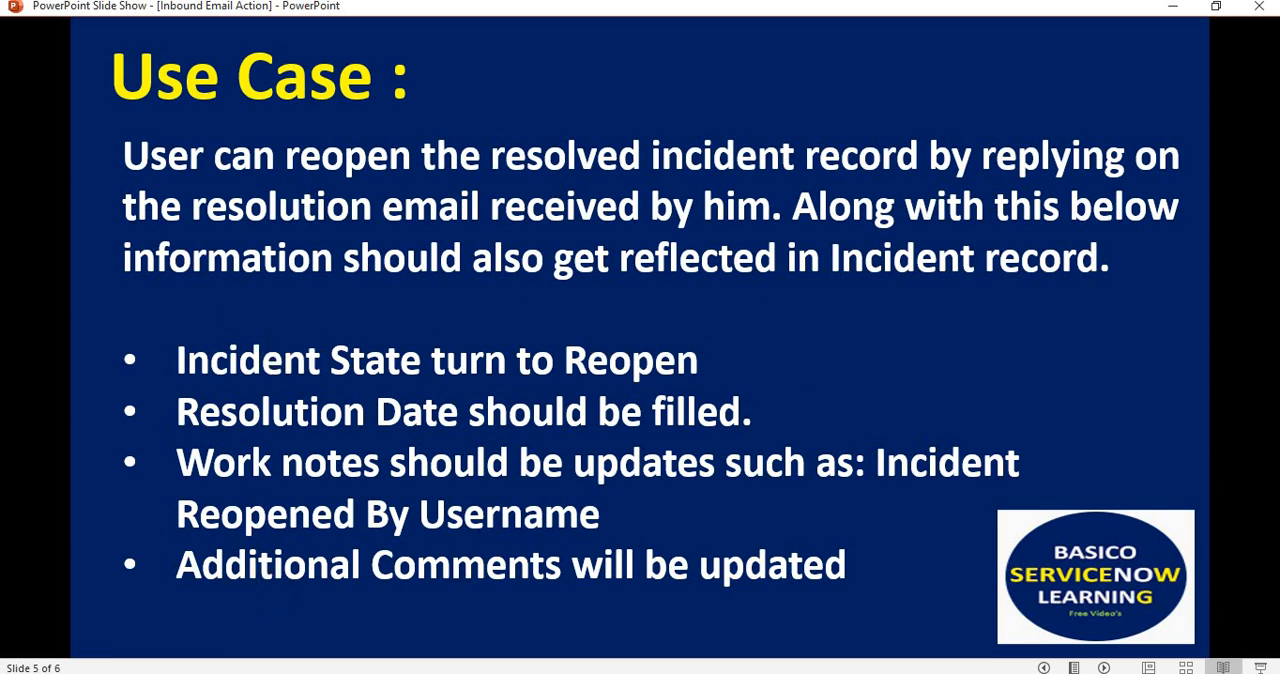
Switch to ServiceNow, open the incident "I am not able to access my application" and set its state to Resolved
click(250, 615)
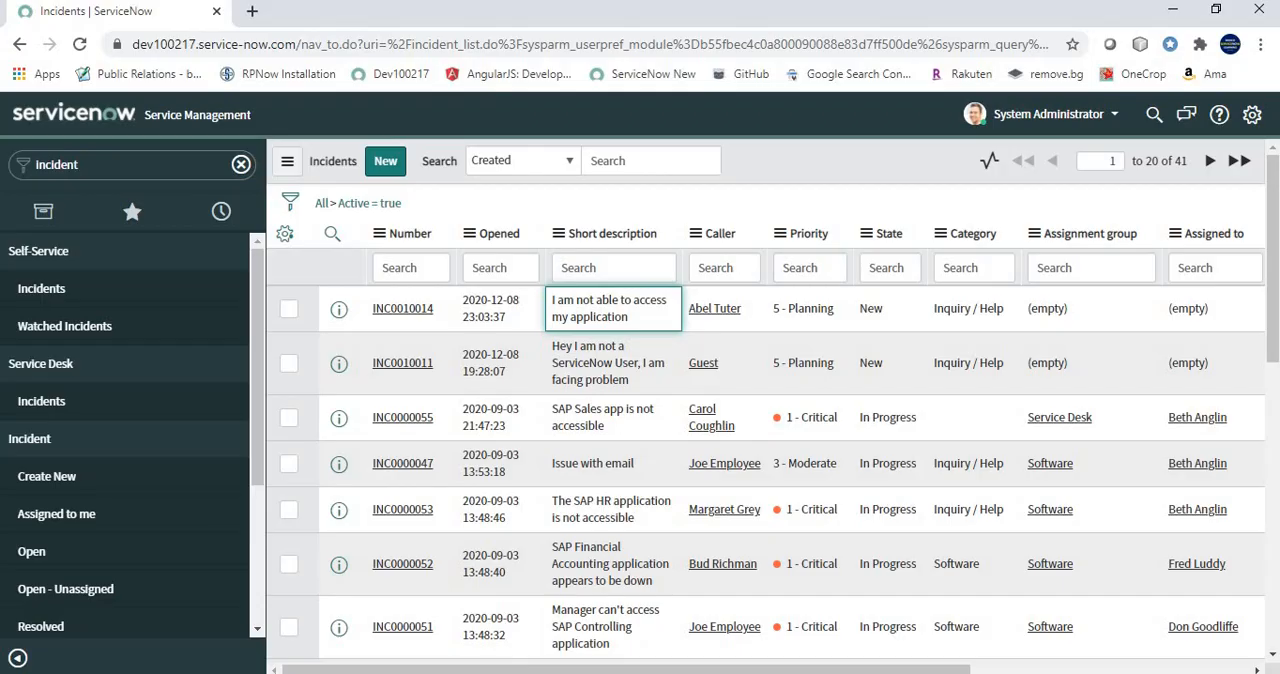
click(410, 310)
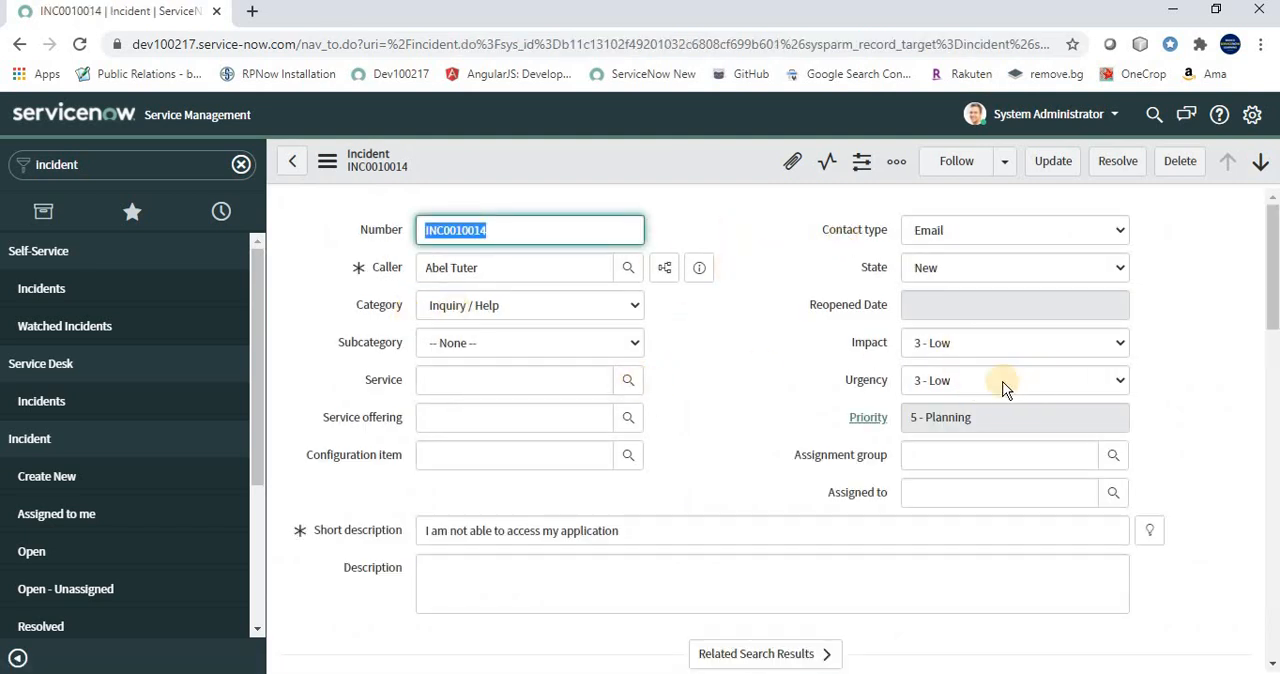
click(950, 268)
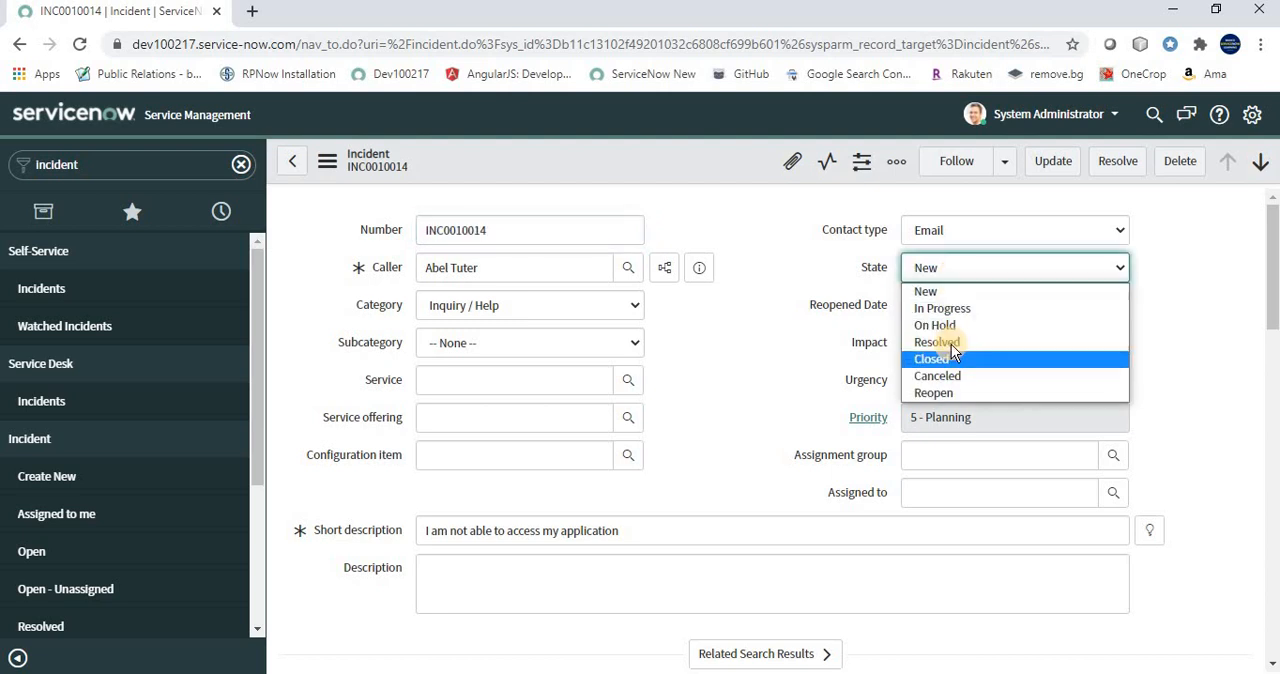
click(951, 342)
Set the incident's assignment group to Hardware and assign it to the first user offered for that group
click(1112, 456)
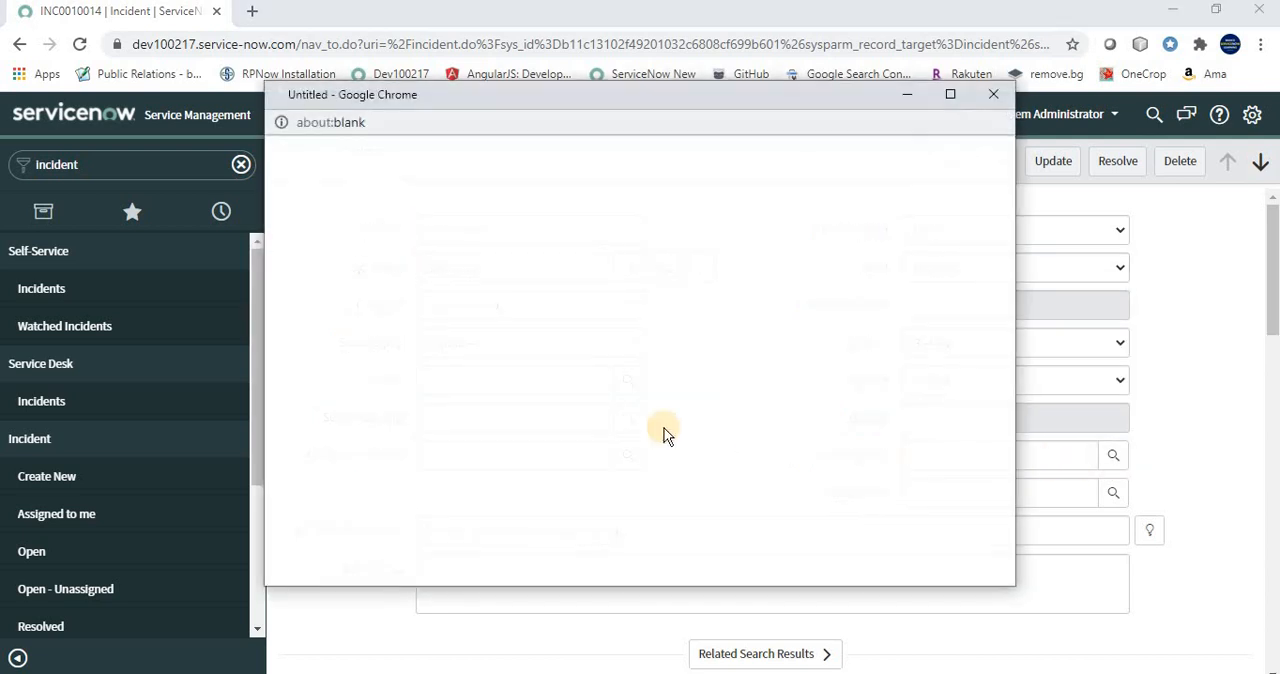
scroll(580, 430, down, 2)
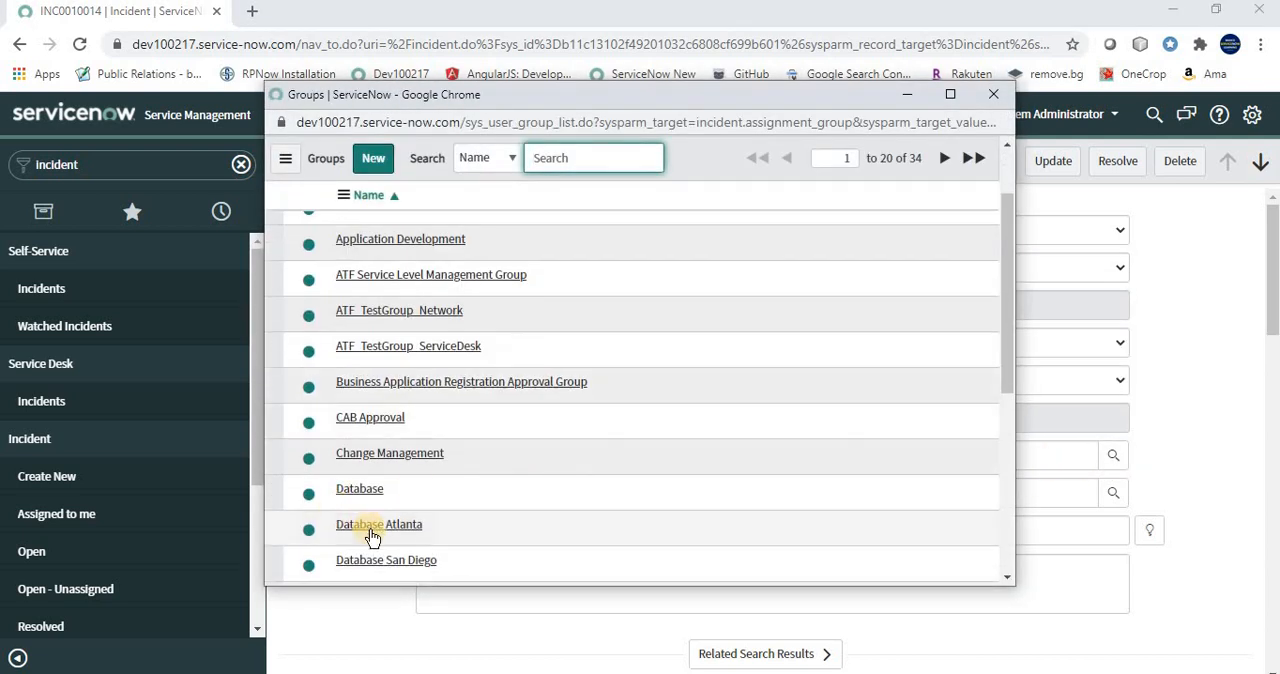
scroll(370, 537, down, 1)
click(366, 534)
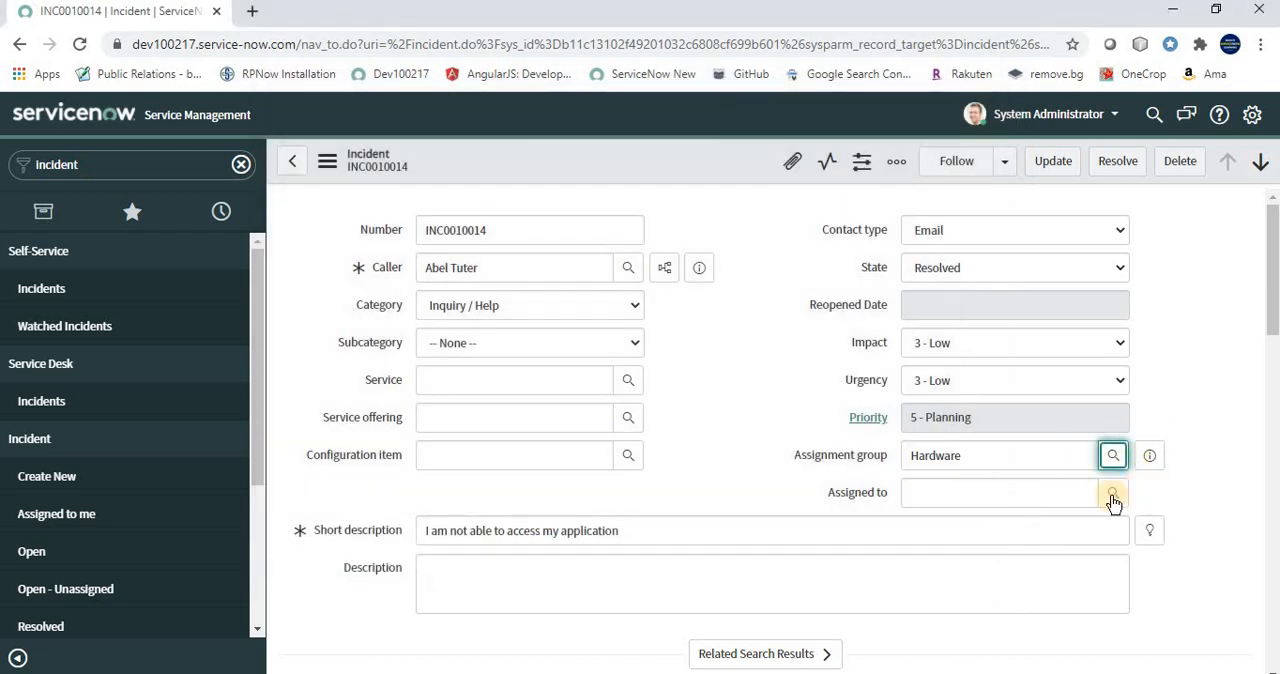
click(1112, 495)
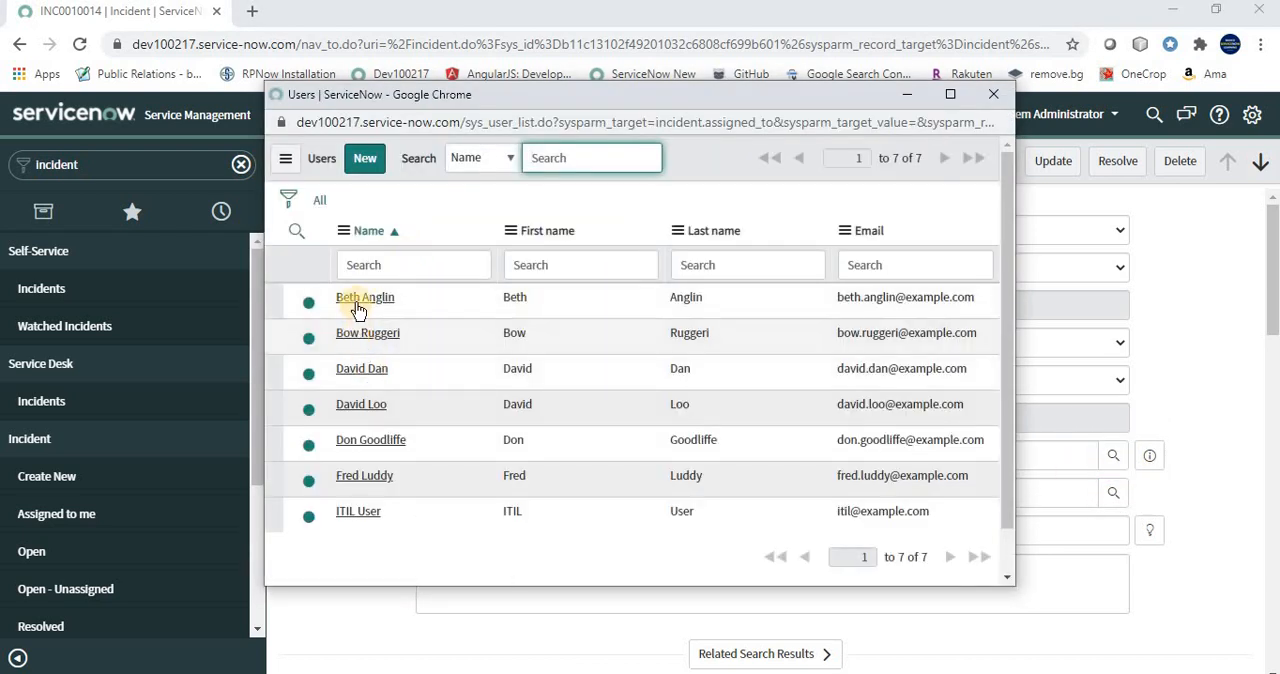
click(358, 310)
Enter the resolution code Solved (Permanently) and the resolution notes "Demo resolution notes.", and resolve the incident
scroll(600, 450, down, 4)
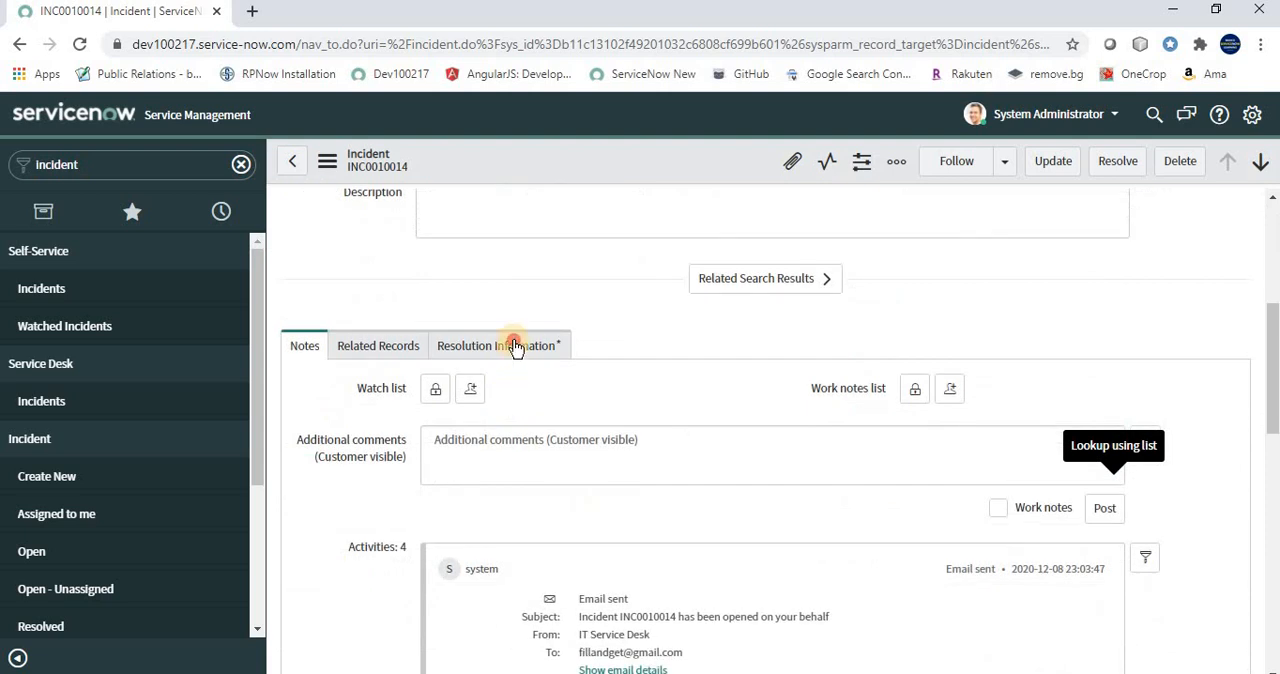
click(515, 346)
click(490, 425)
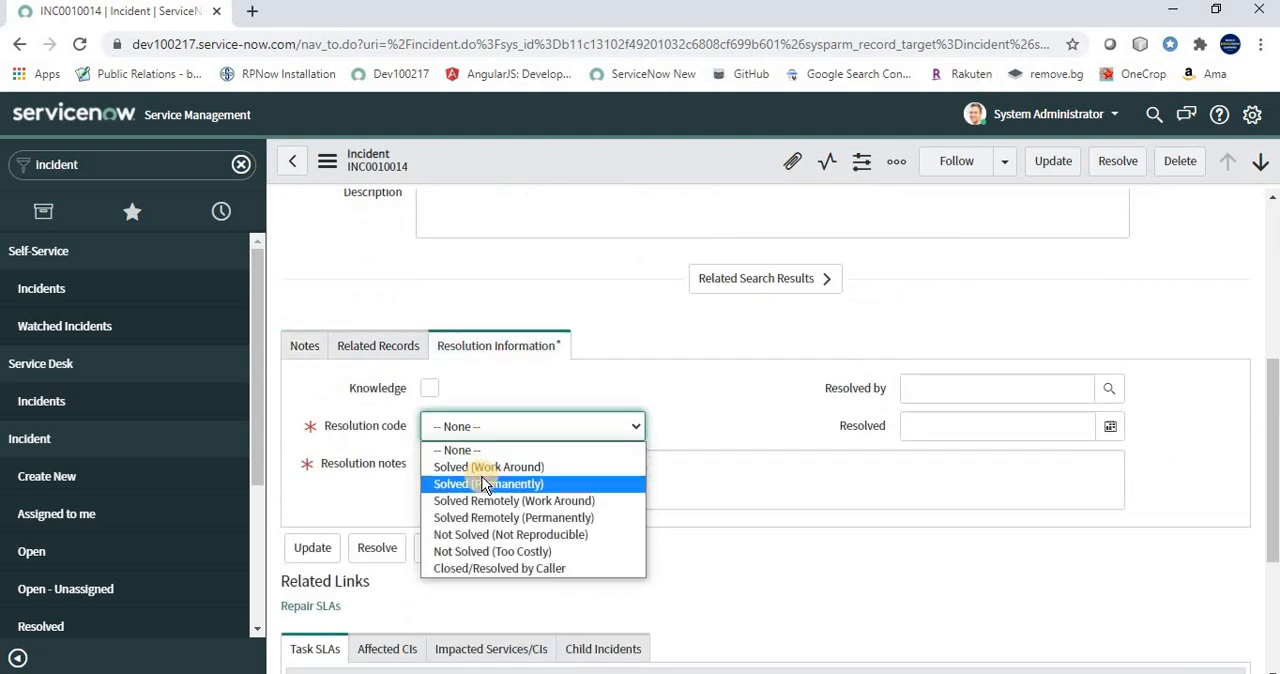
click(485, 484)
click(484, 479)
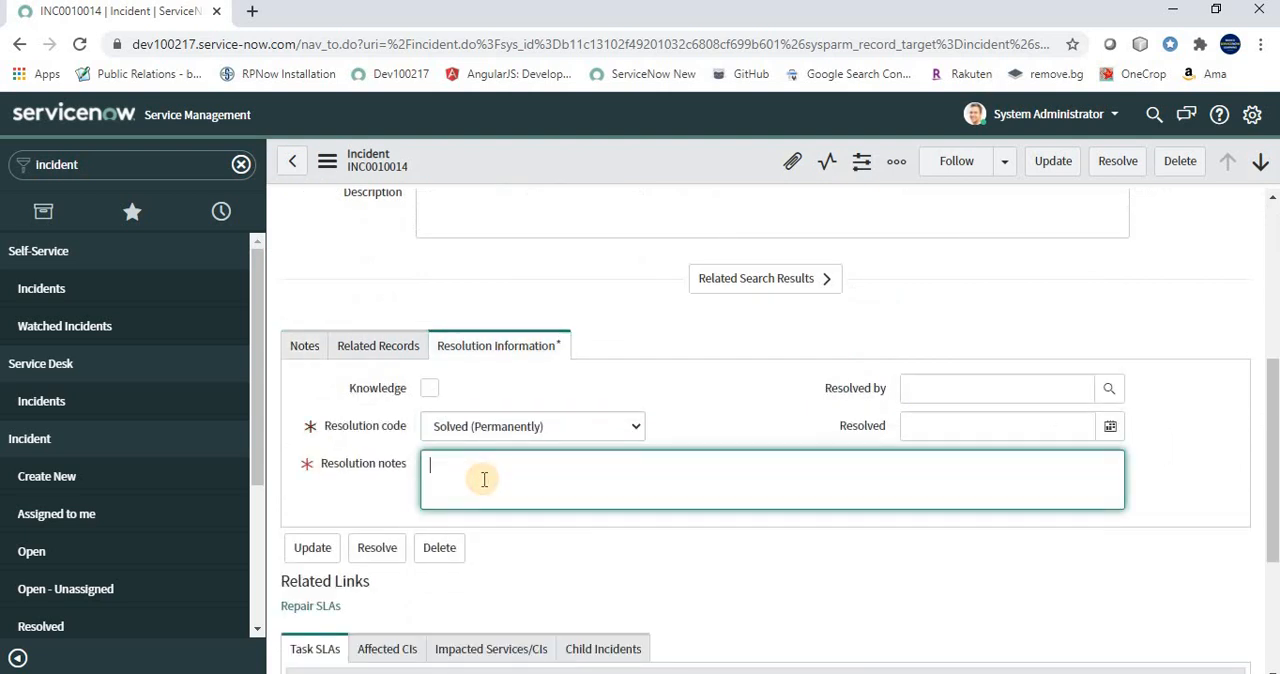
text(Demo resolution do)
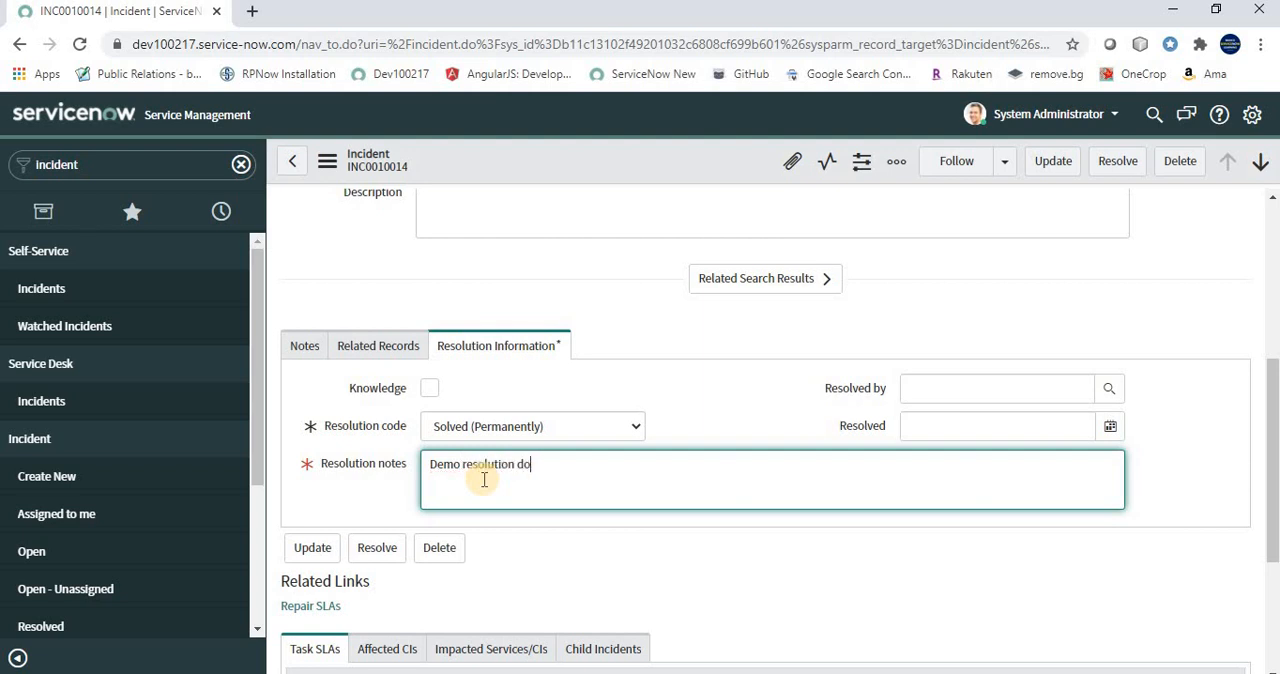
key(BackSpace)
key(BackSpace)
text(notes.)
click(1124, 166)
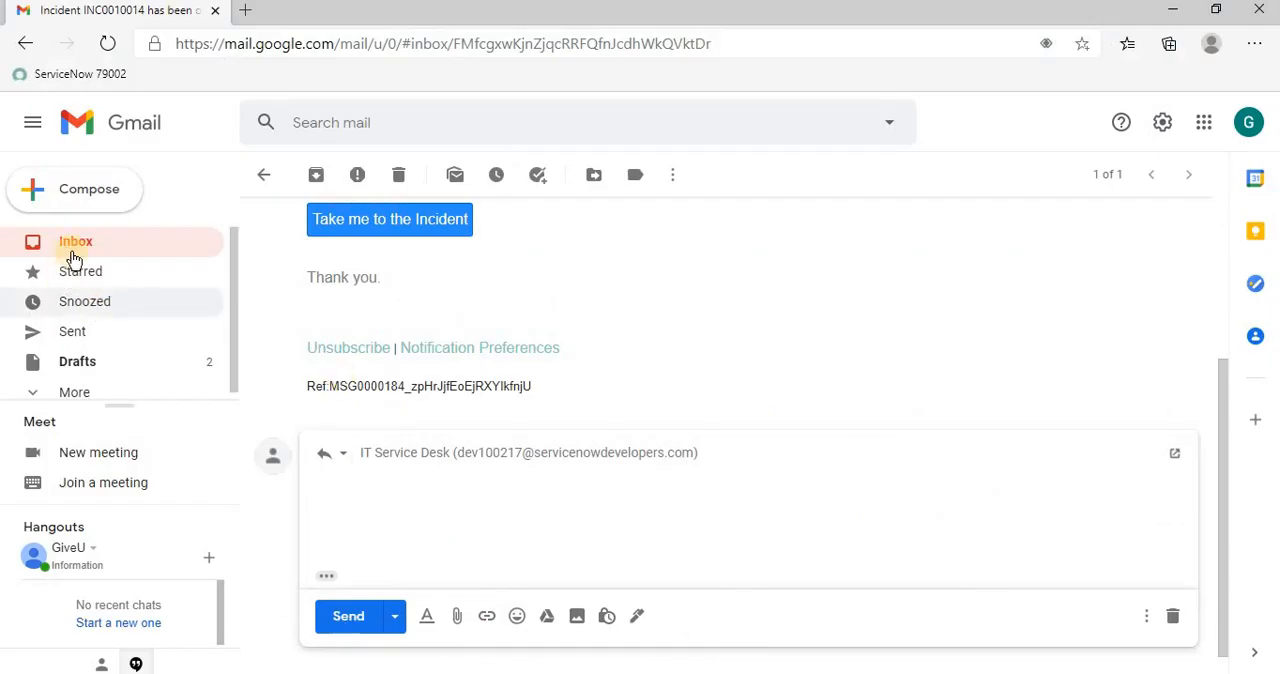
Switch to Gmail, refresh the inbox and open the new email saying the incident has been resolved
click(75, 251)
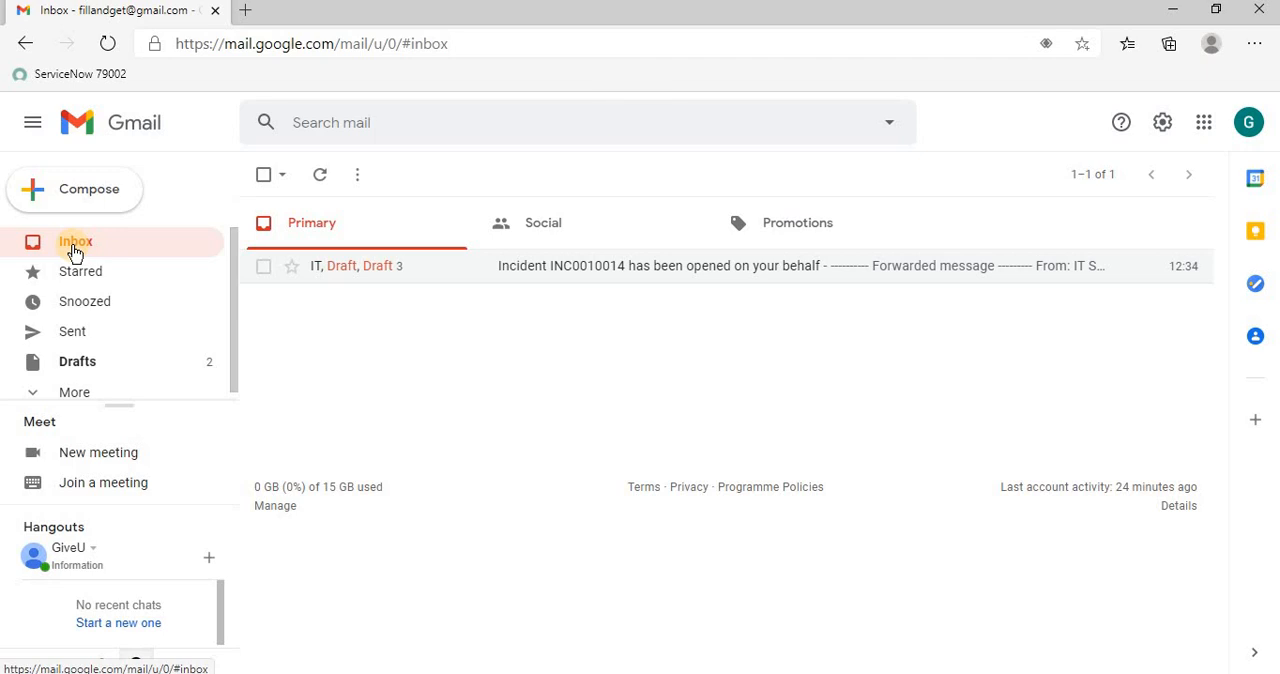
click(74, 245)
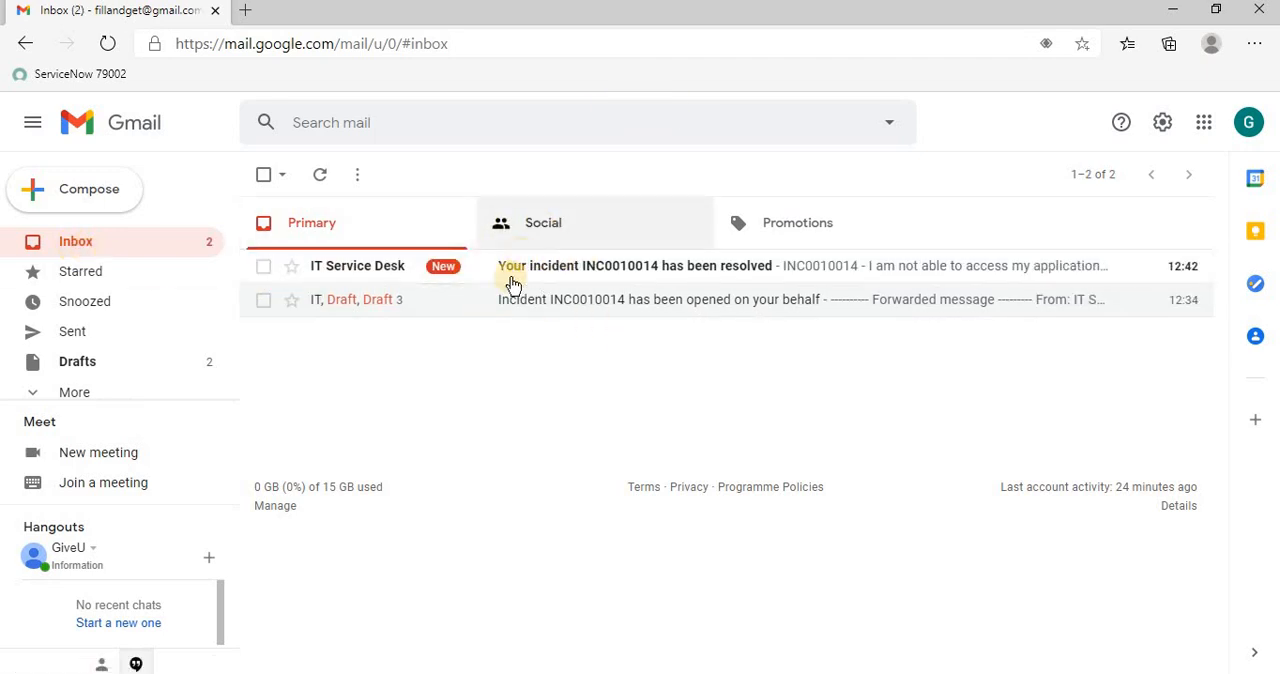
click(658, 275)
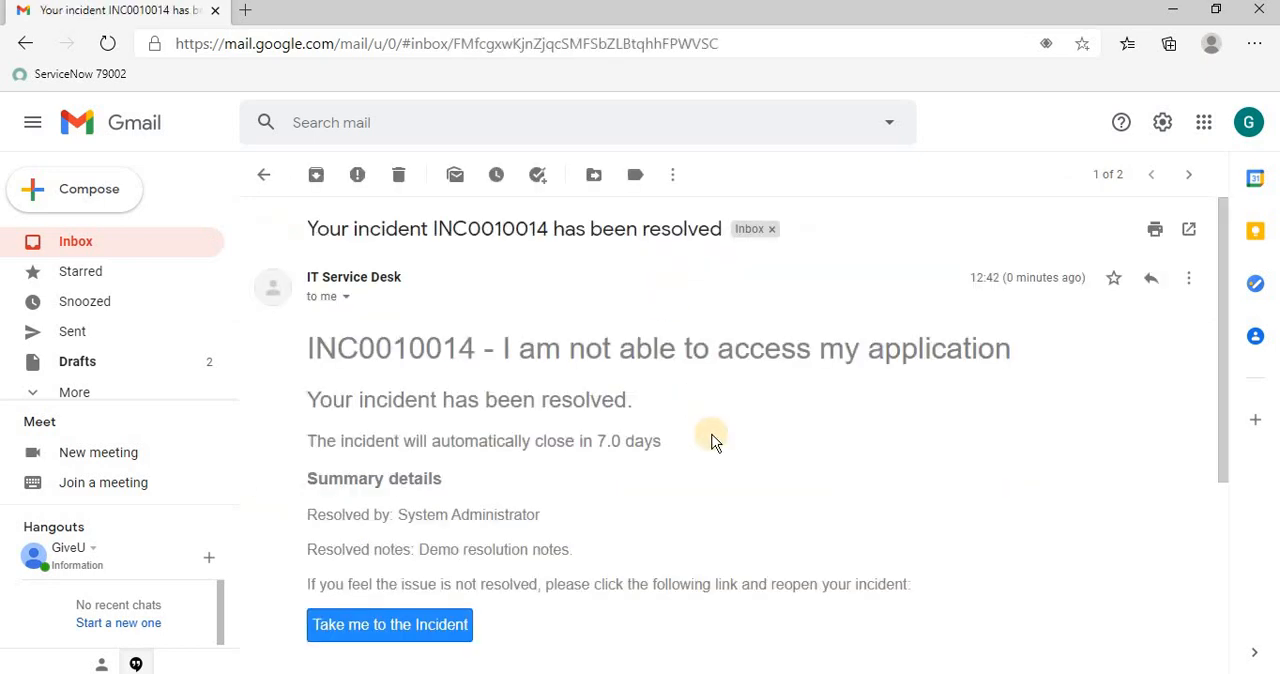
Review the resolution email down to its message reference line and start a reply to it
scroll(714, 442, down, 4)
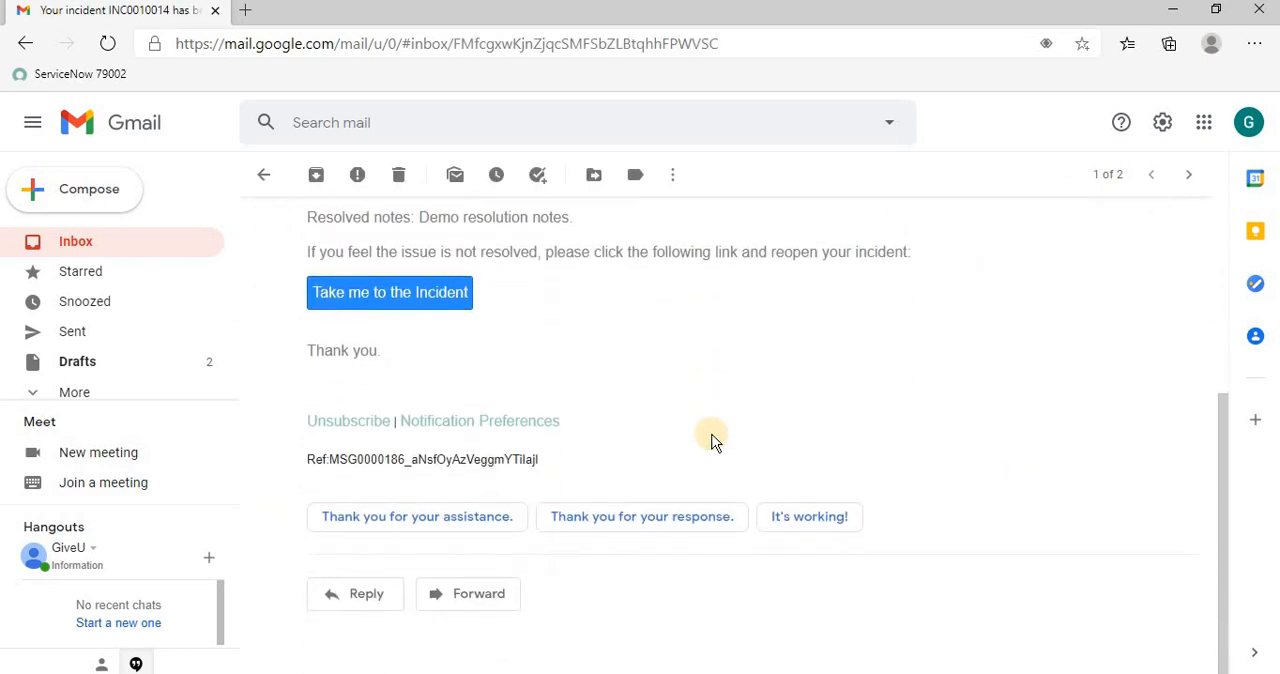
scroll(714, 442, up, 4)
click(1188, 279)
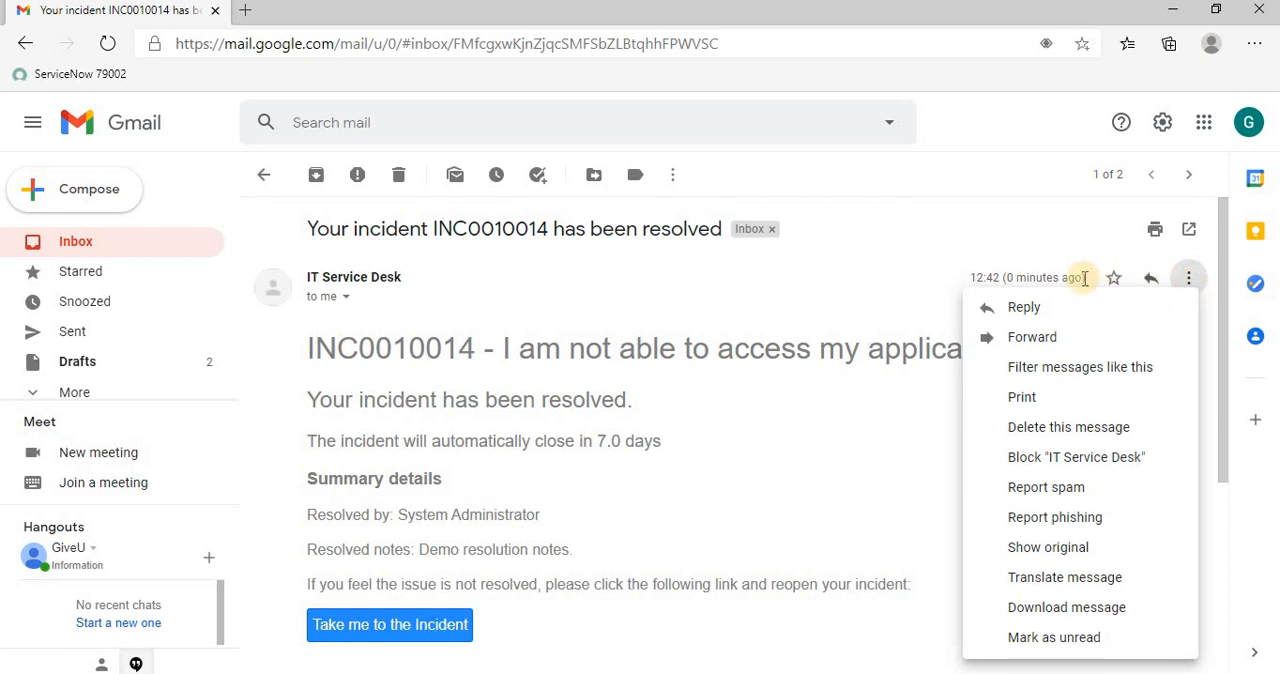
click(1043, 314)
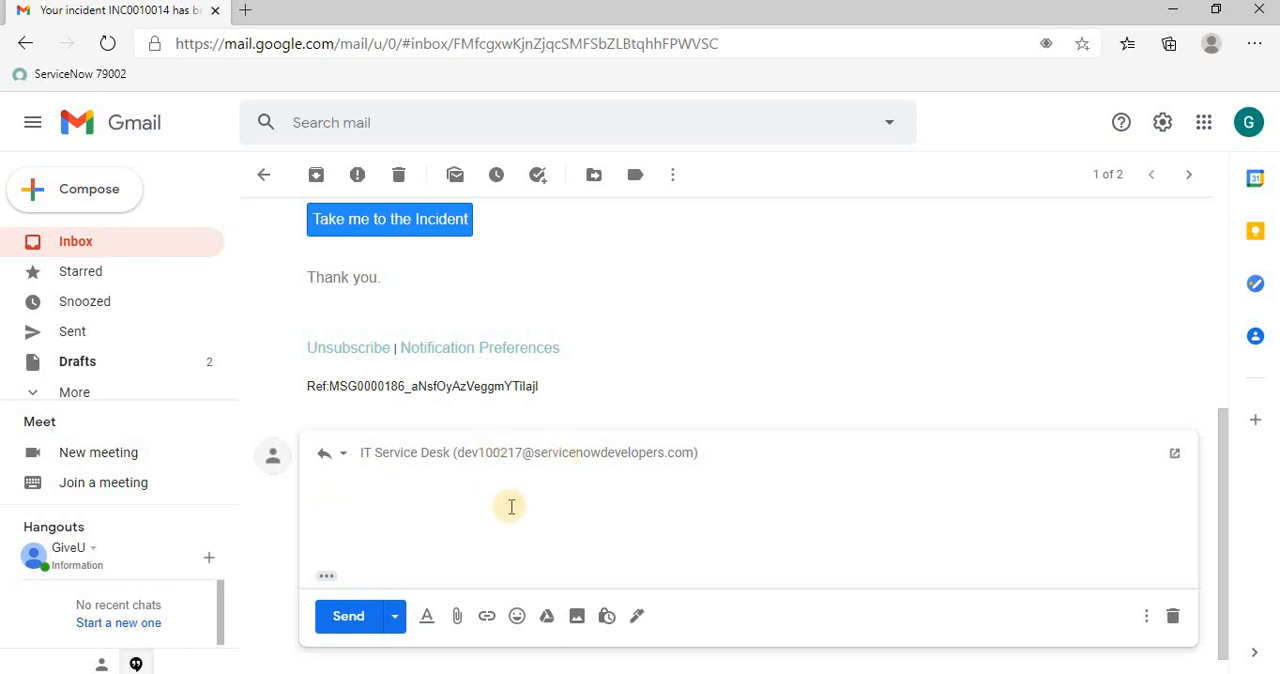
Switch to ServiceNow, filter the navigator by "email", open Email Properties and check the Email receiving enabled setting
click(304, 670)
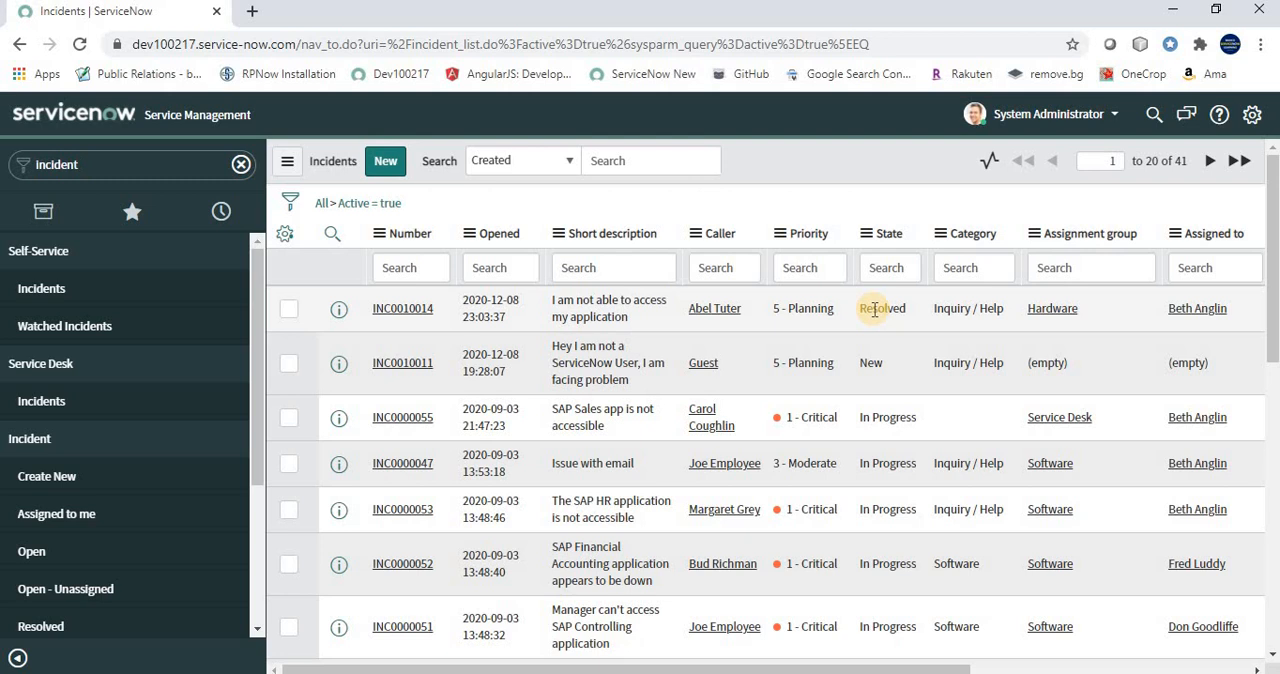
click(128, 171)
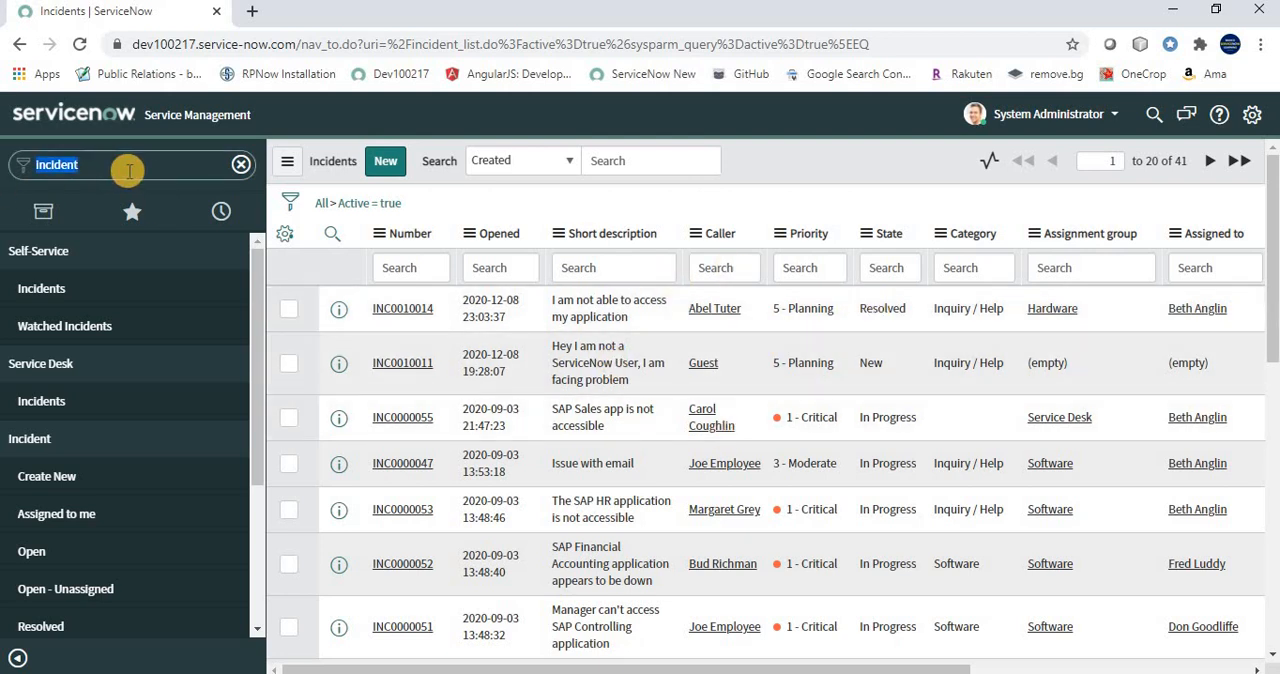
text(email)
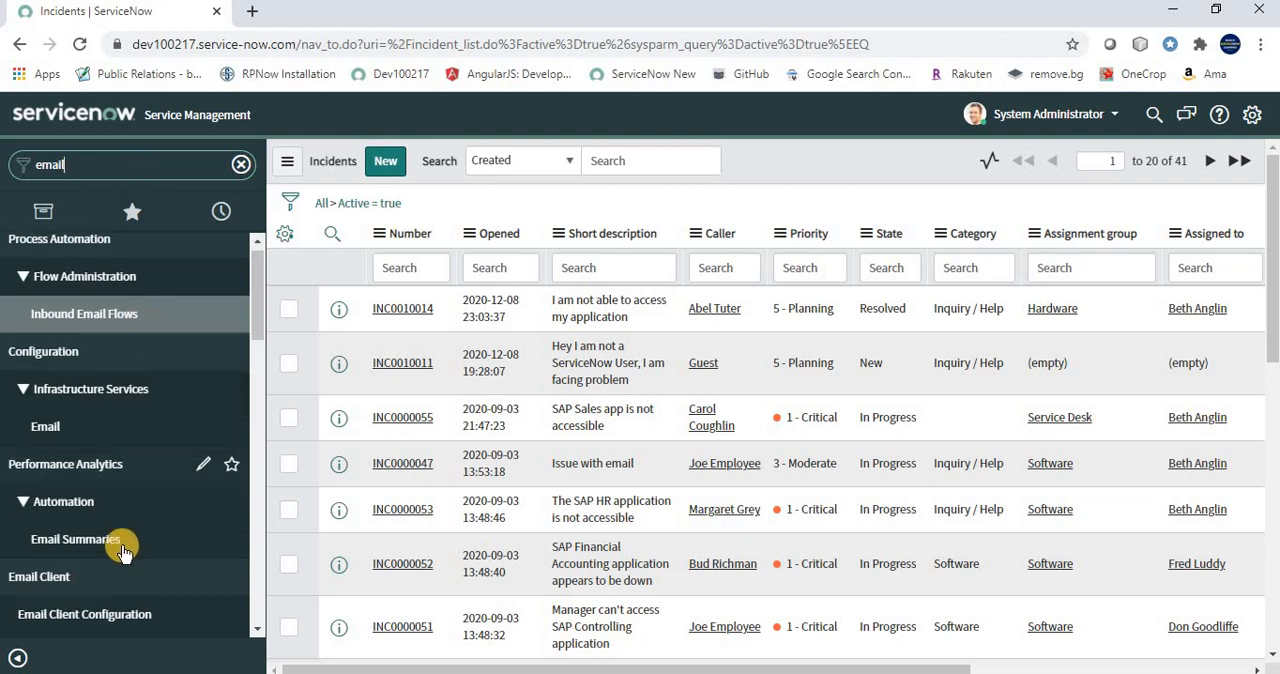
scroll(123, 553, down, 8)
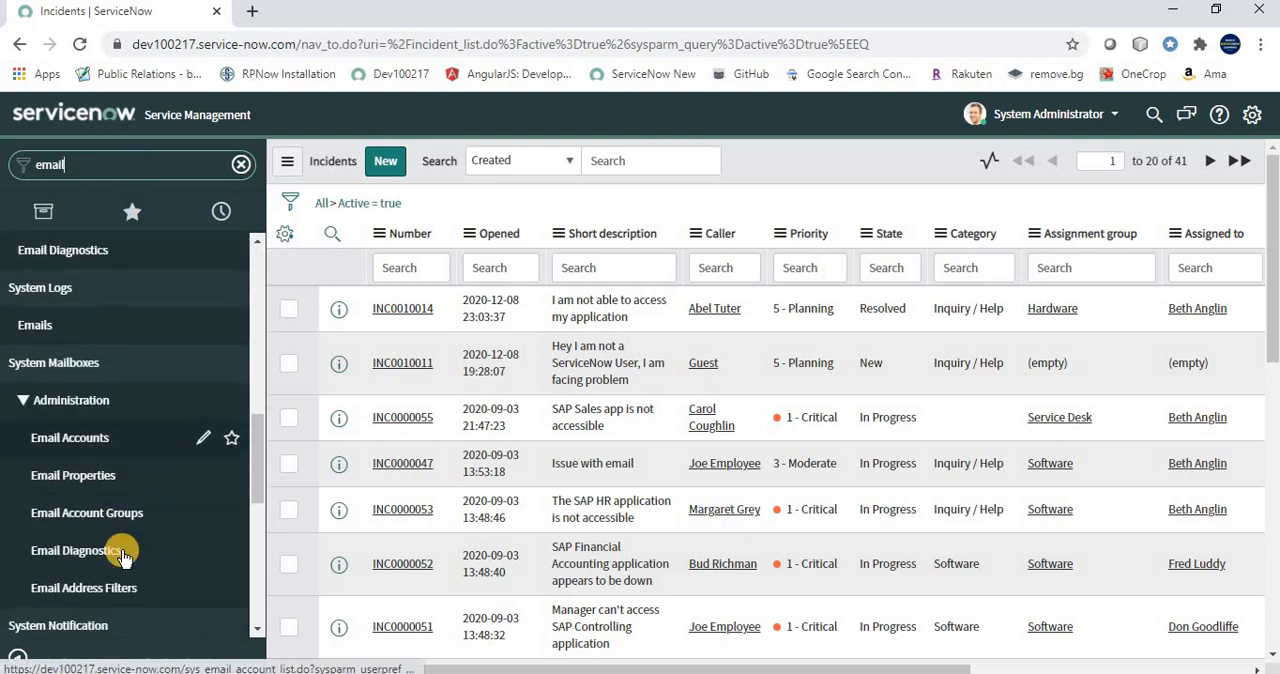
scroll(123, 553, down, 10)
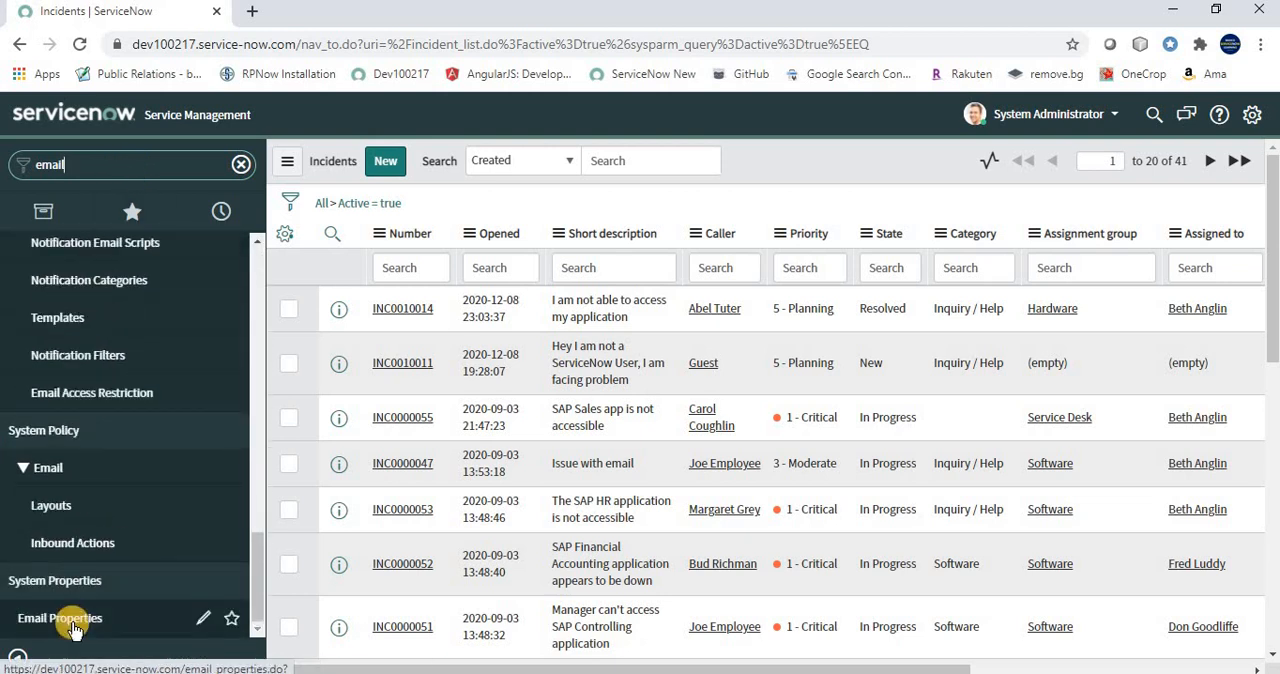
click(73, 628)
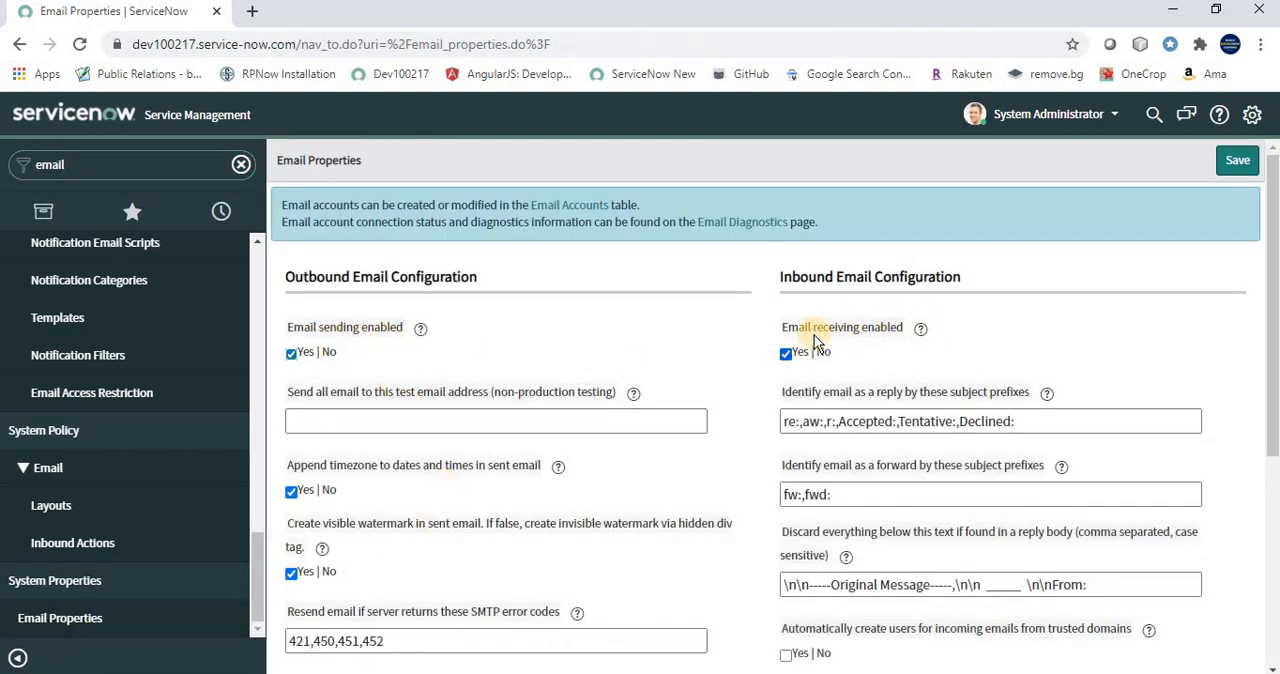
click(786, 353)
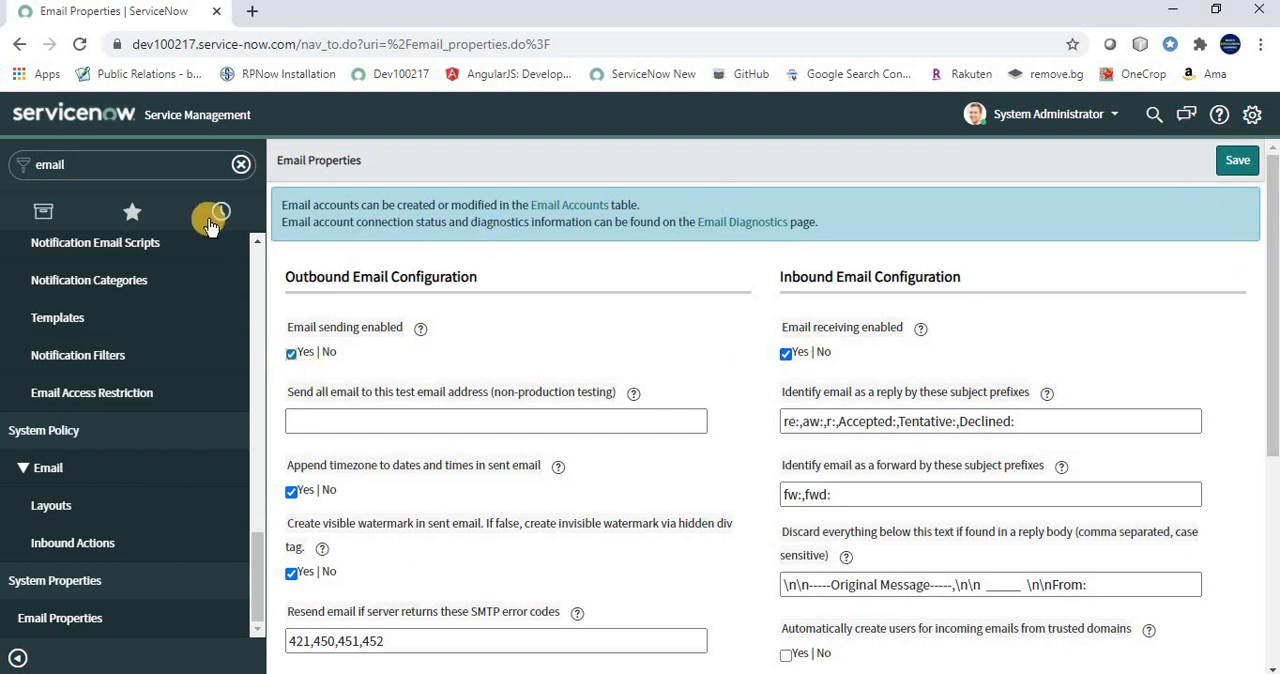
Filter the navigator by "Inbound actions", open Inbound Actions in a separate tab and start a new inbound email action
click(158, 172)
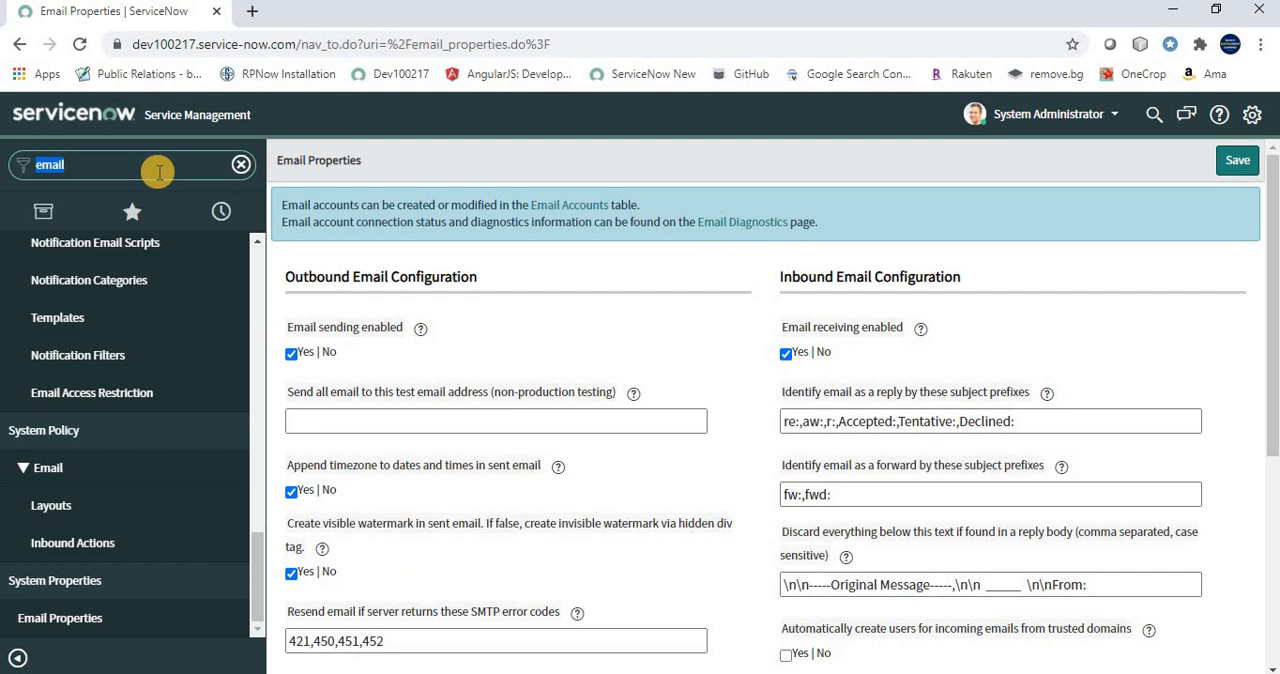
text(Inboun)
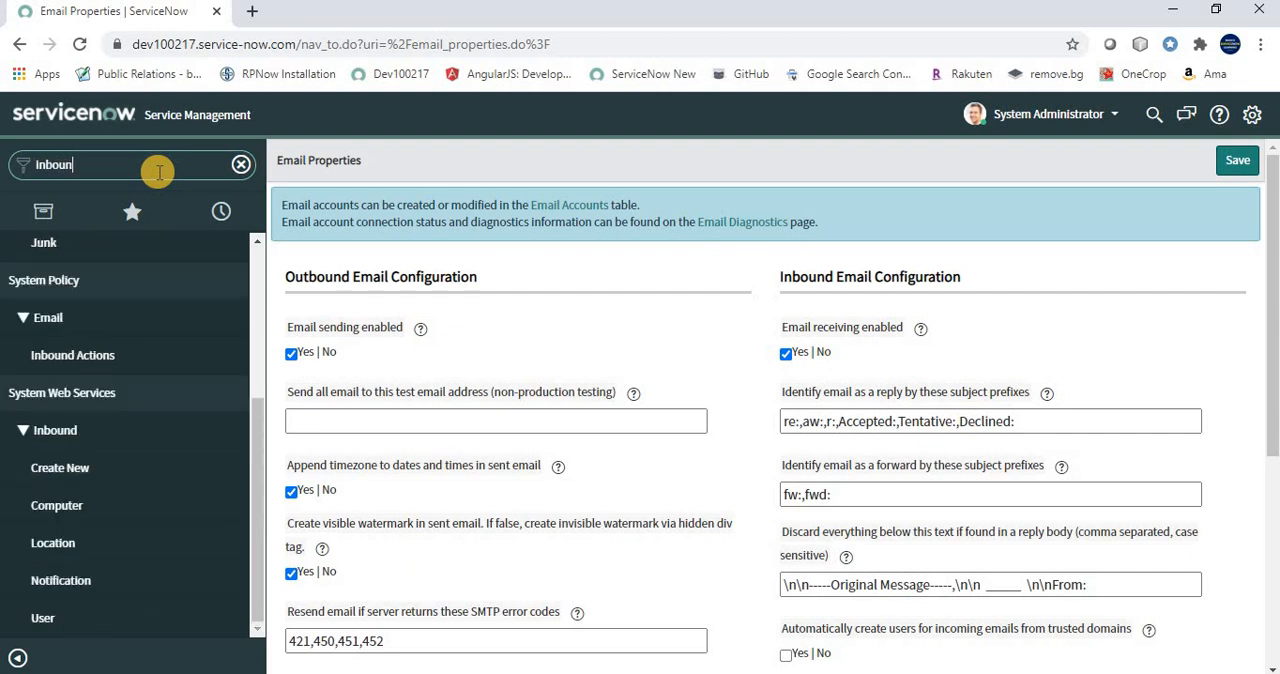
text(d actions)
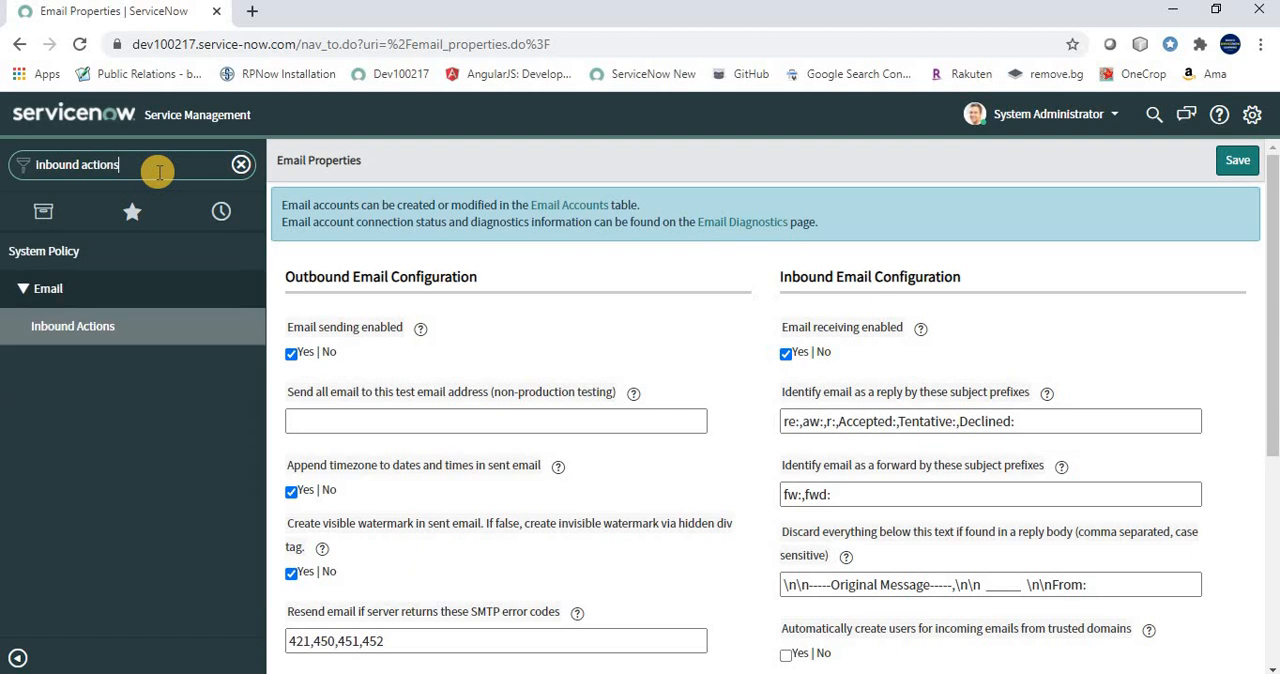
middle_click(62, 333)
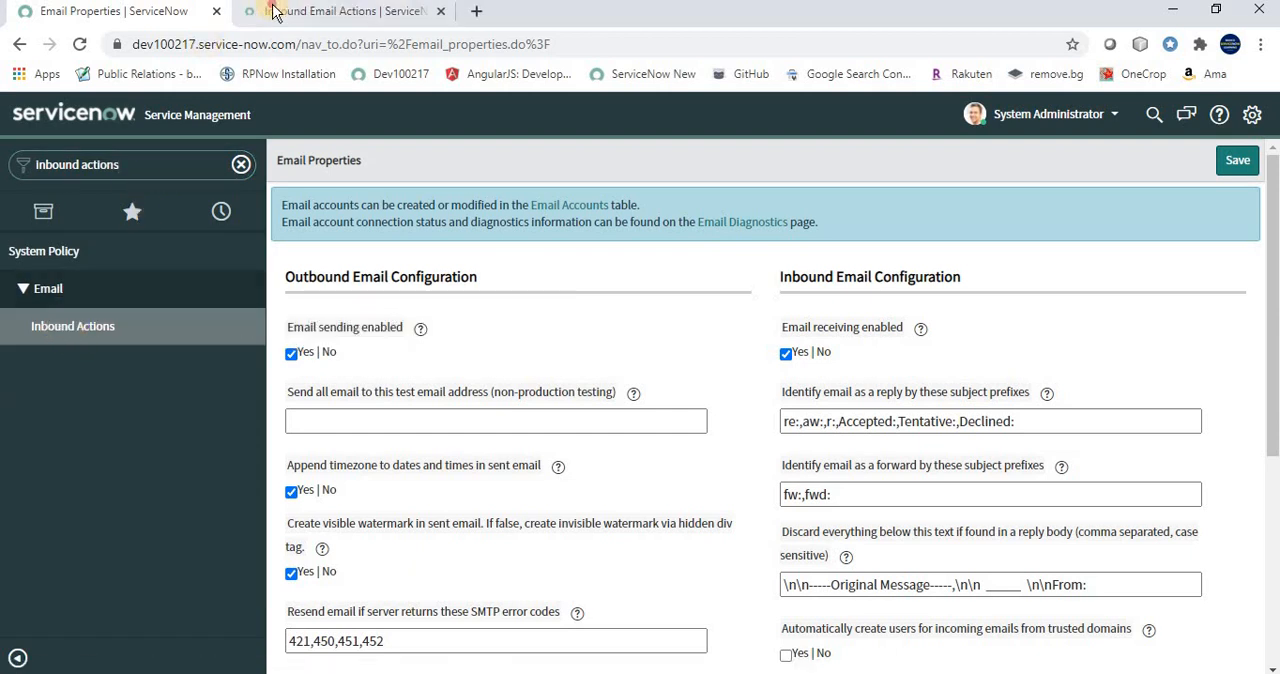
click(262, 11)
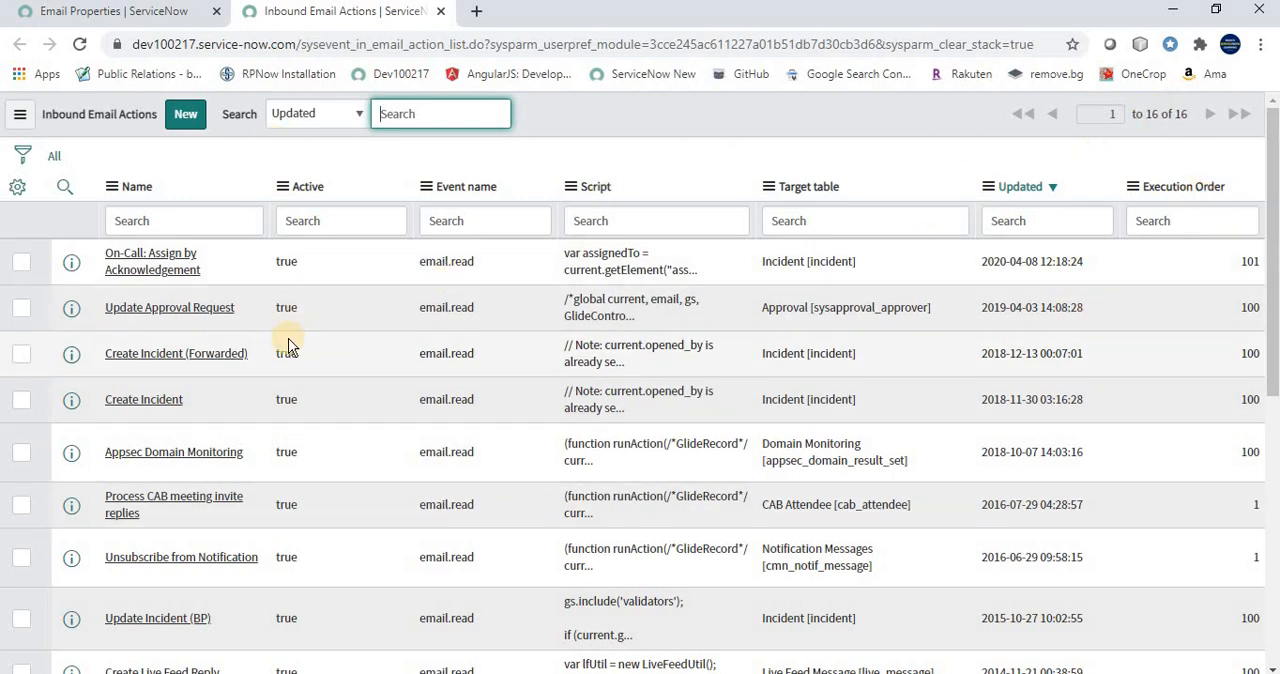
click(183, 116)
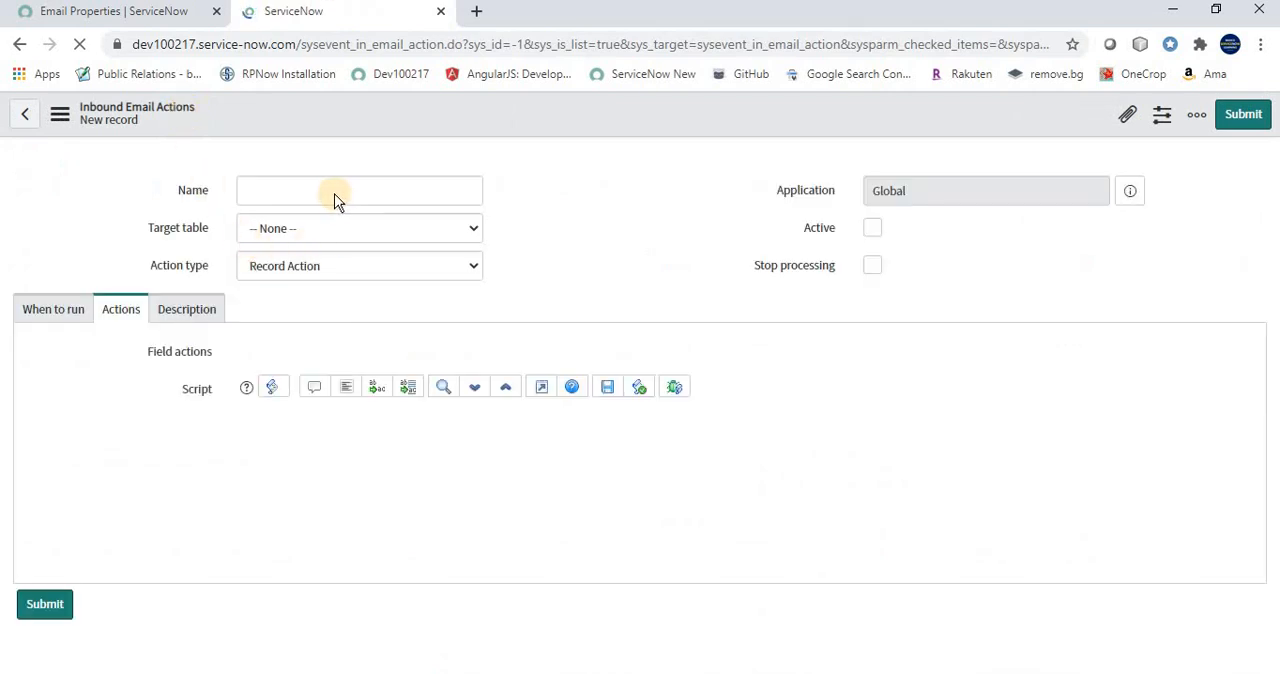
Name the inbound email action "Reopen Incident ticket"
click(300, 246)
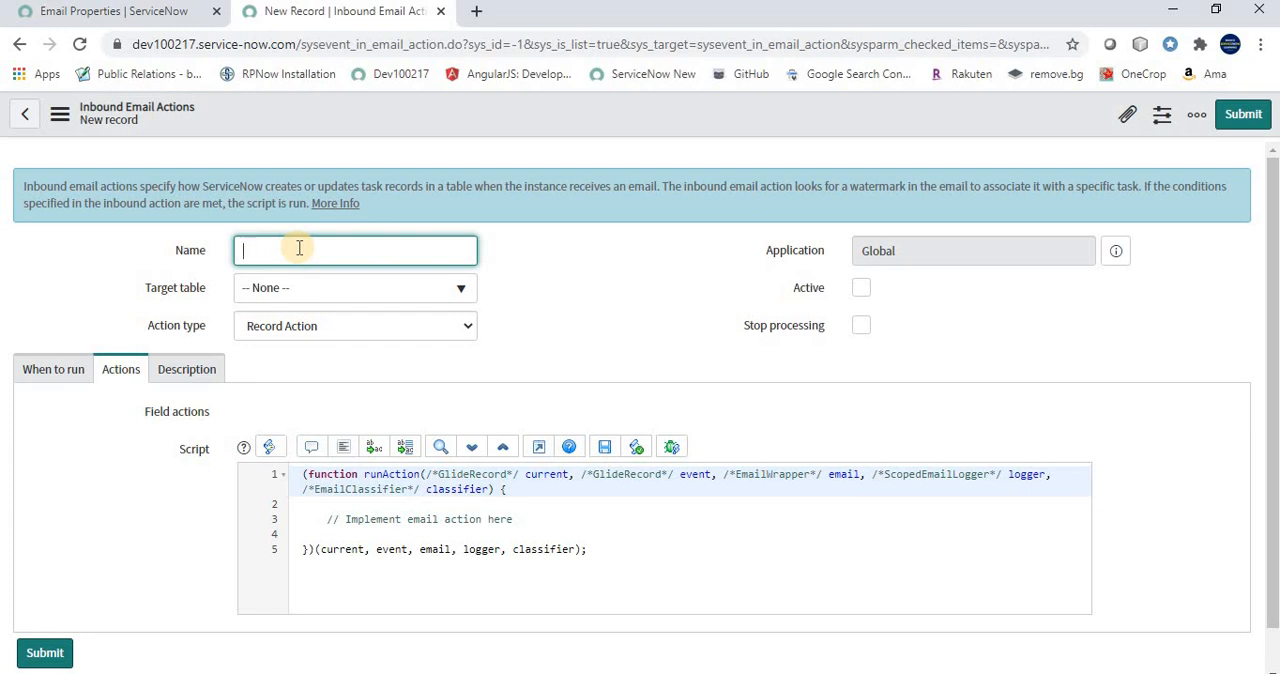
text(Reopen Incident ticket)
key(Tab)
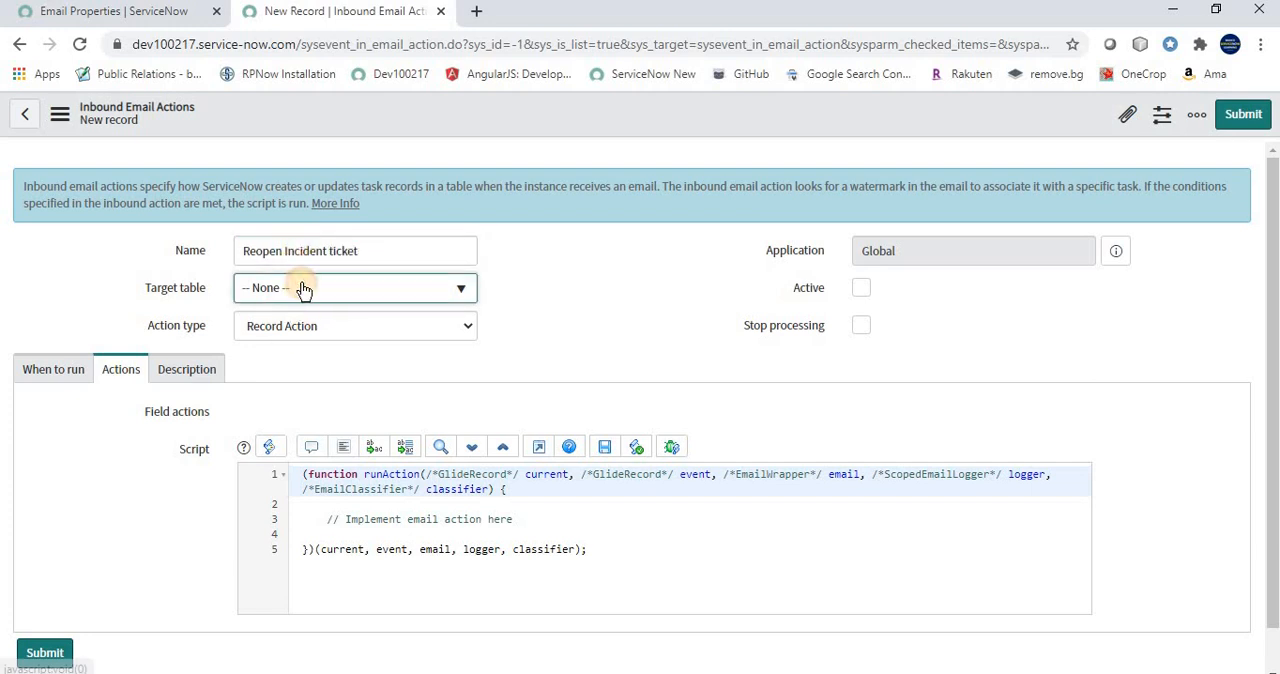
Set the target table to Incident [incident] and make the inbound action active
click(302, 289)
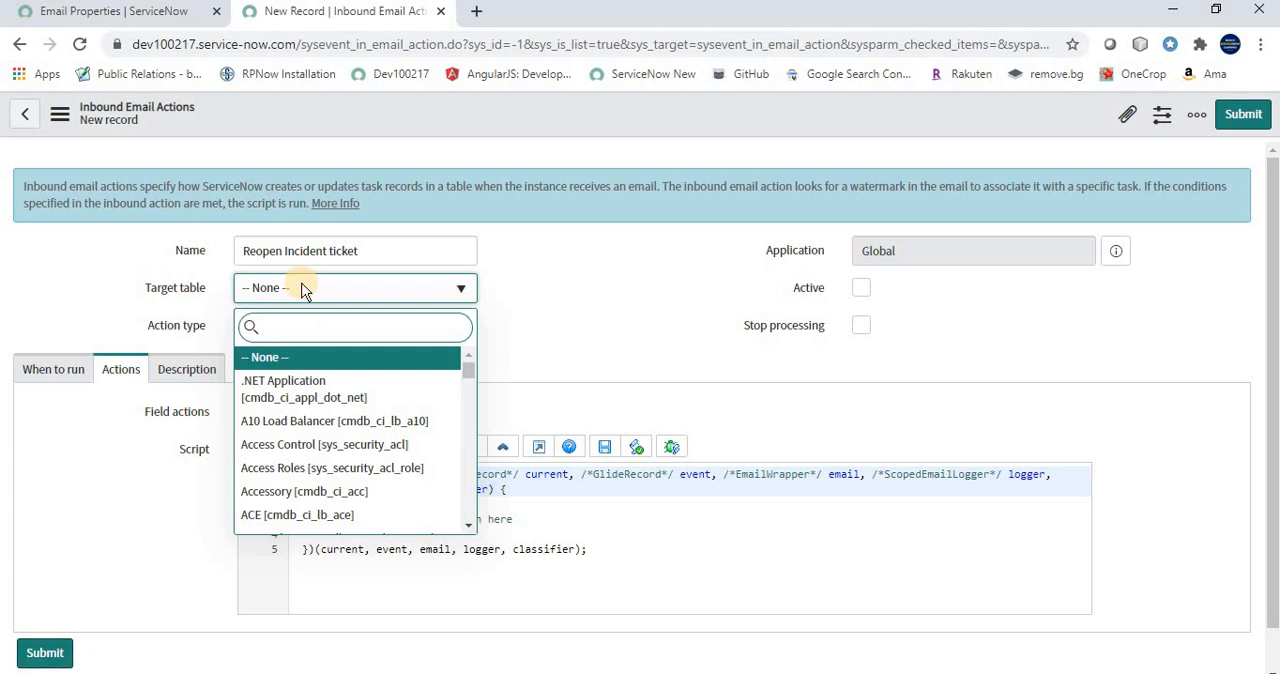
text(incident)
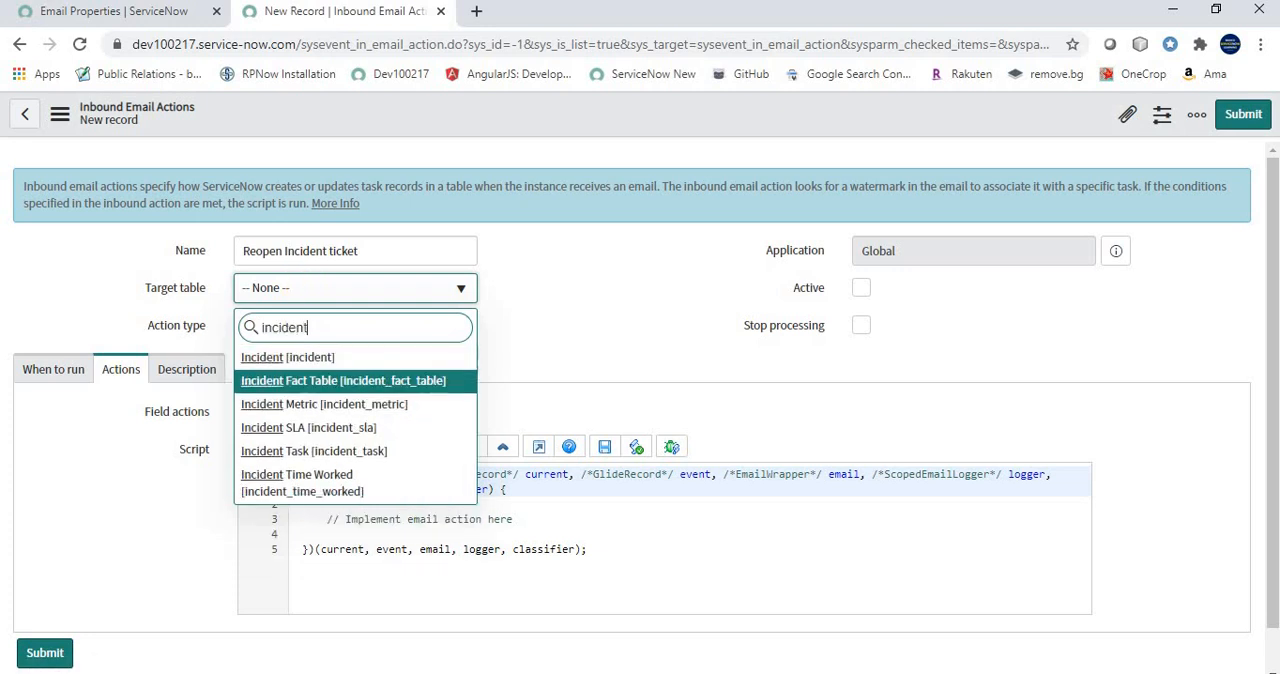
click(274, 357)
click(860, 290)
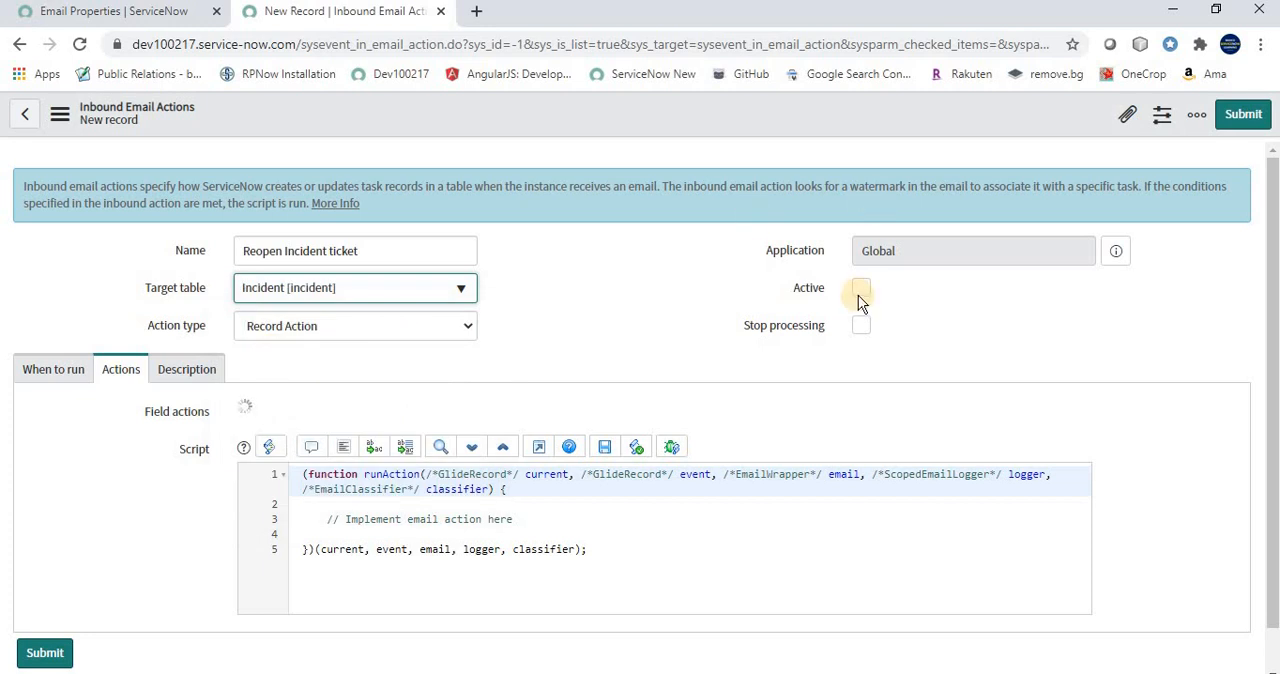
Keep Record Action as the action type and set the triggering email type to Reply in the run settings
click(55, 368)
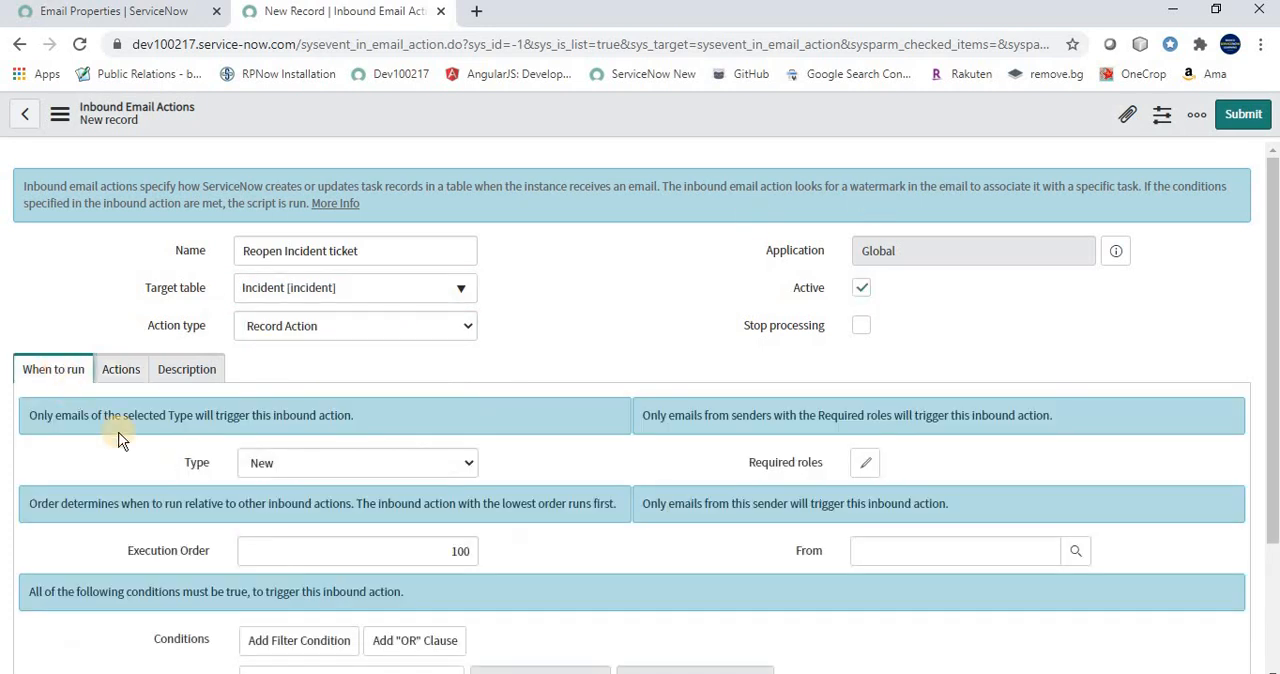
click(271, 460)
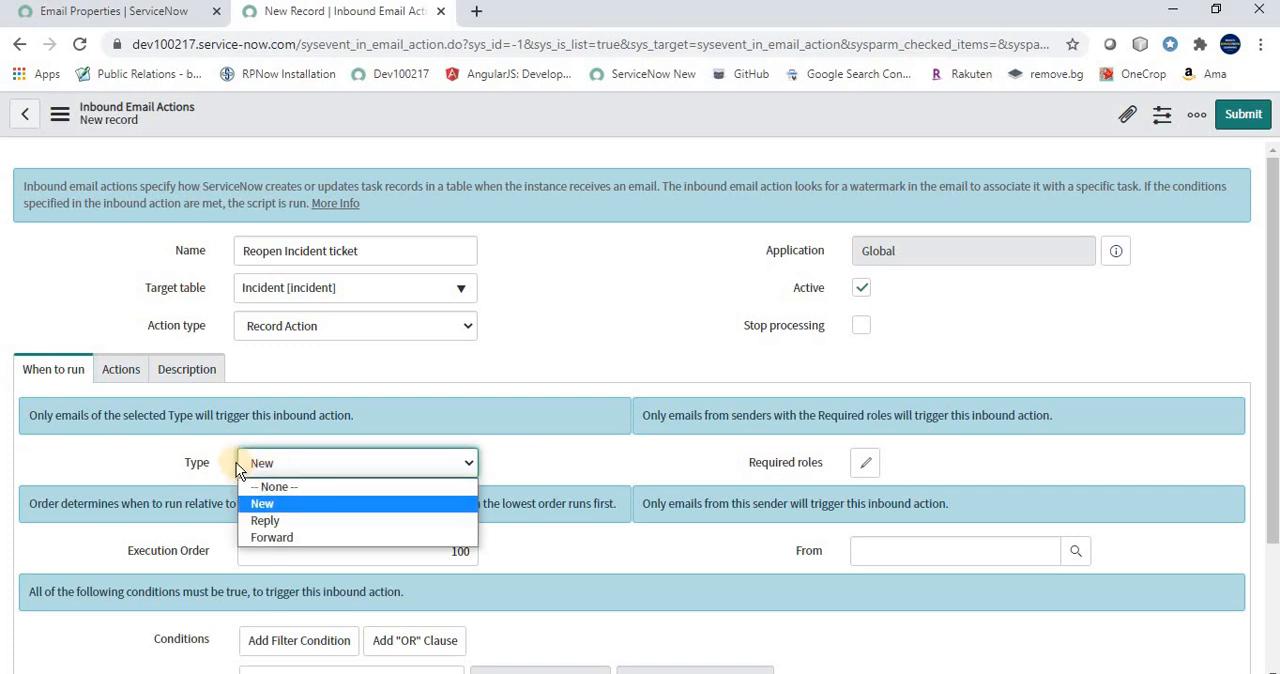
click(275, 326)
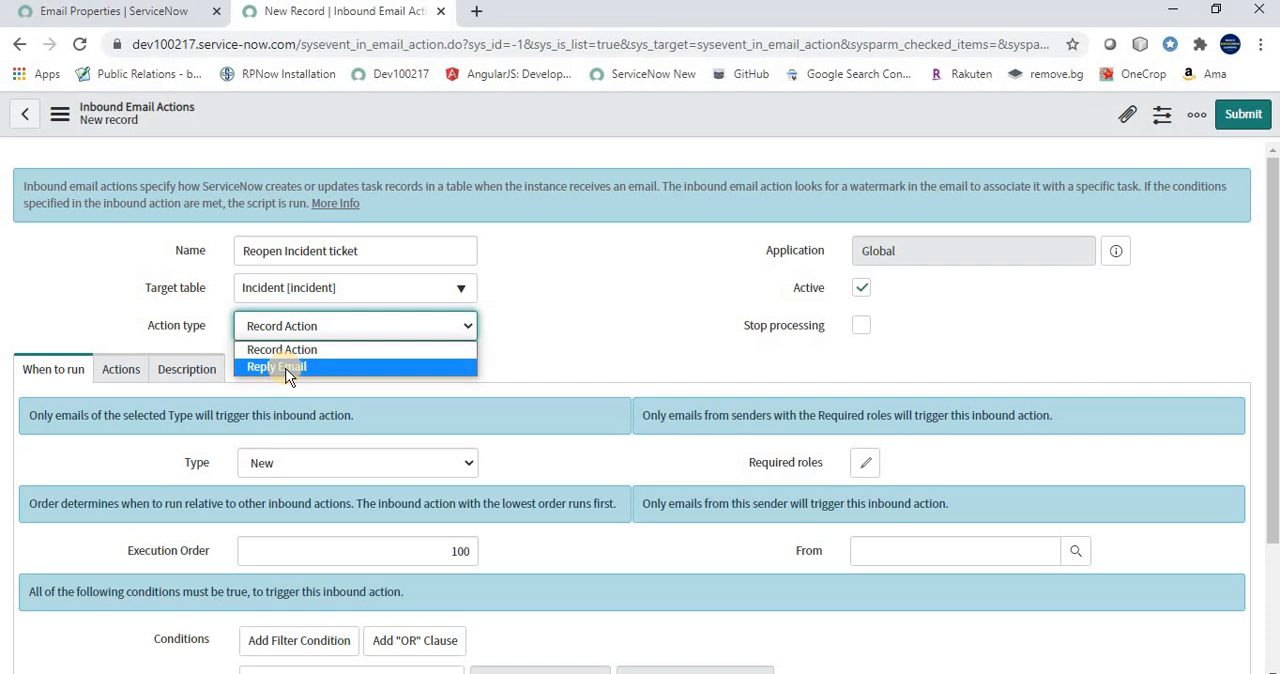
click(284, 354)
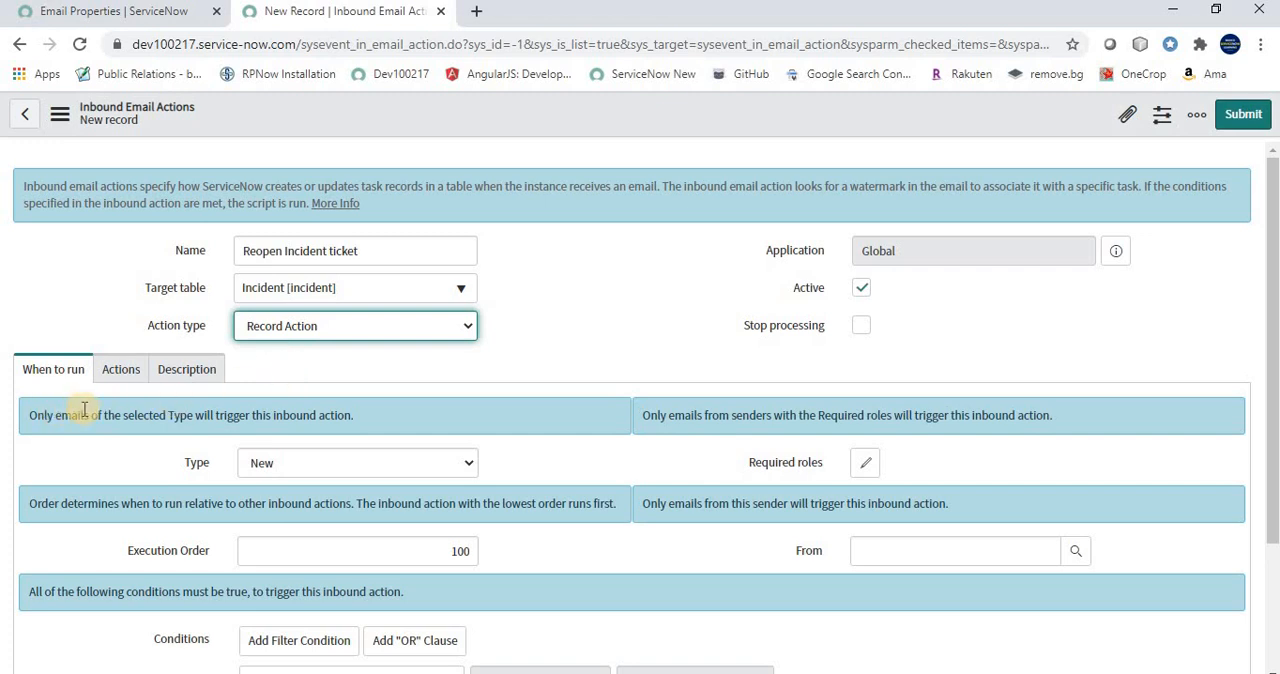
click(265, 462)
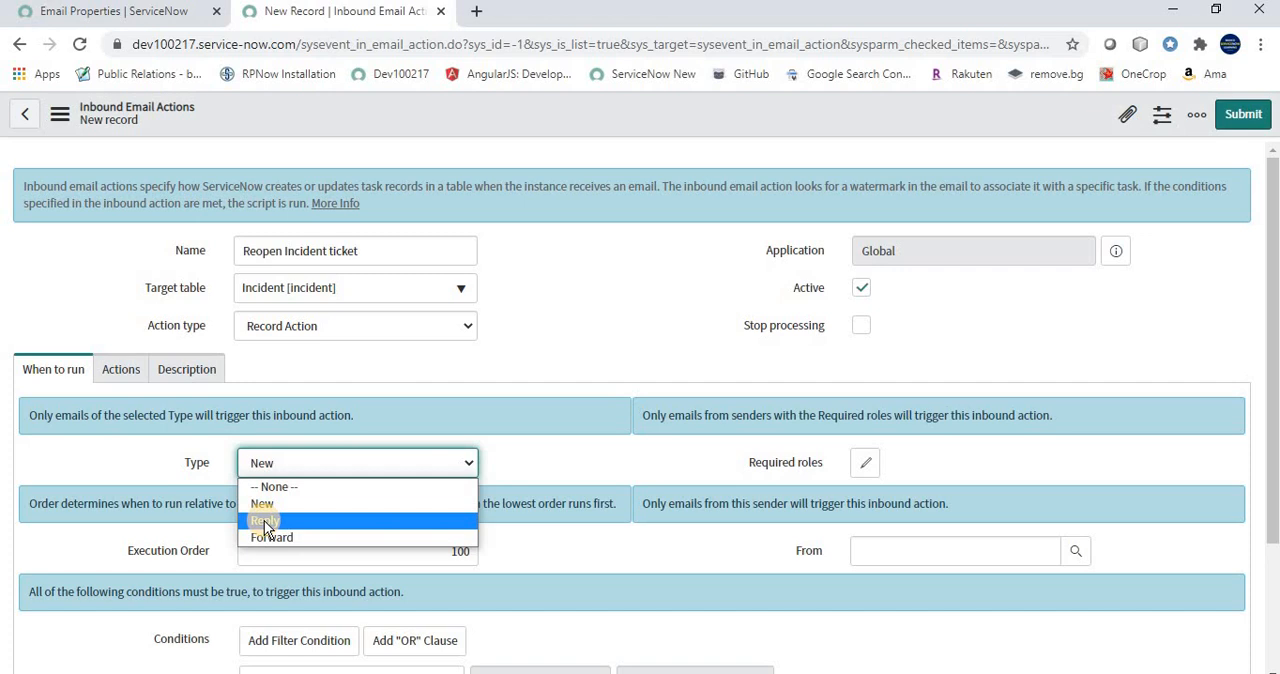
click(264, 520)
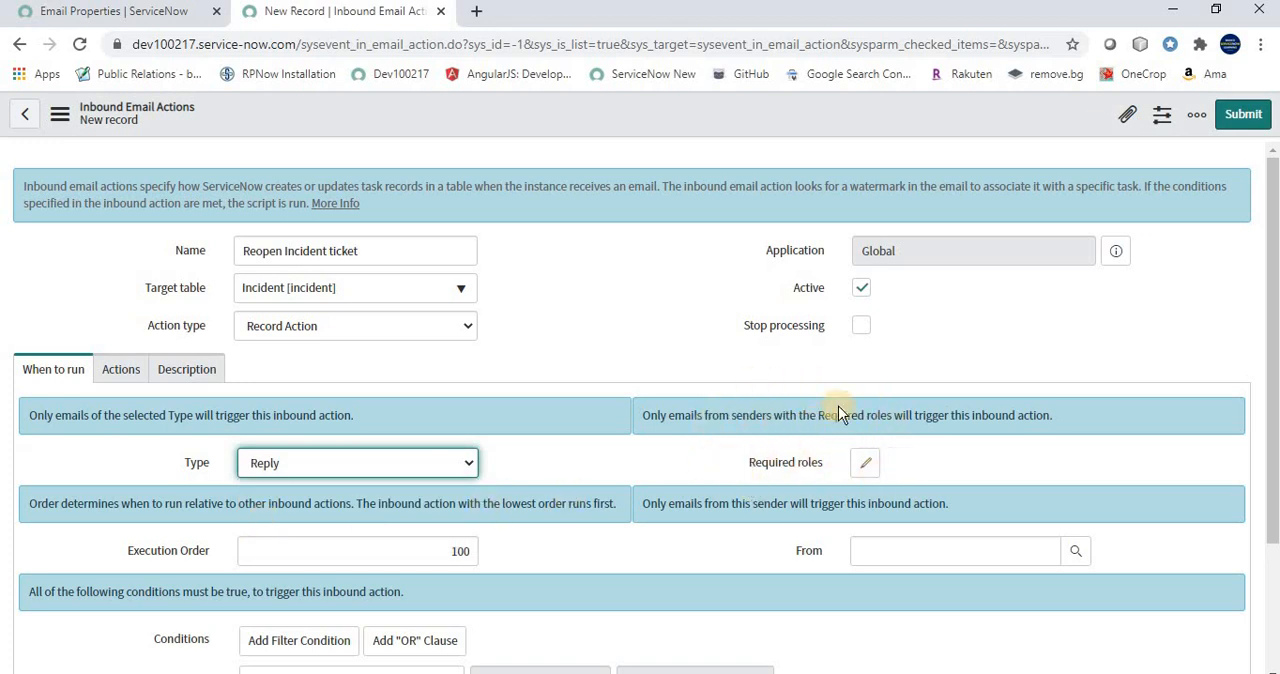
Add a trigger condition that the email's Body text contains "not working"
scroll(921, 450, down, 1)
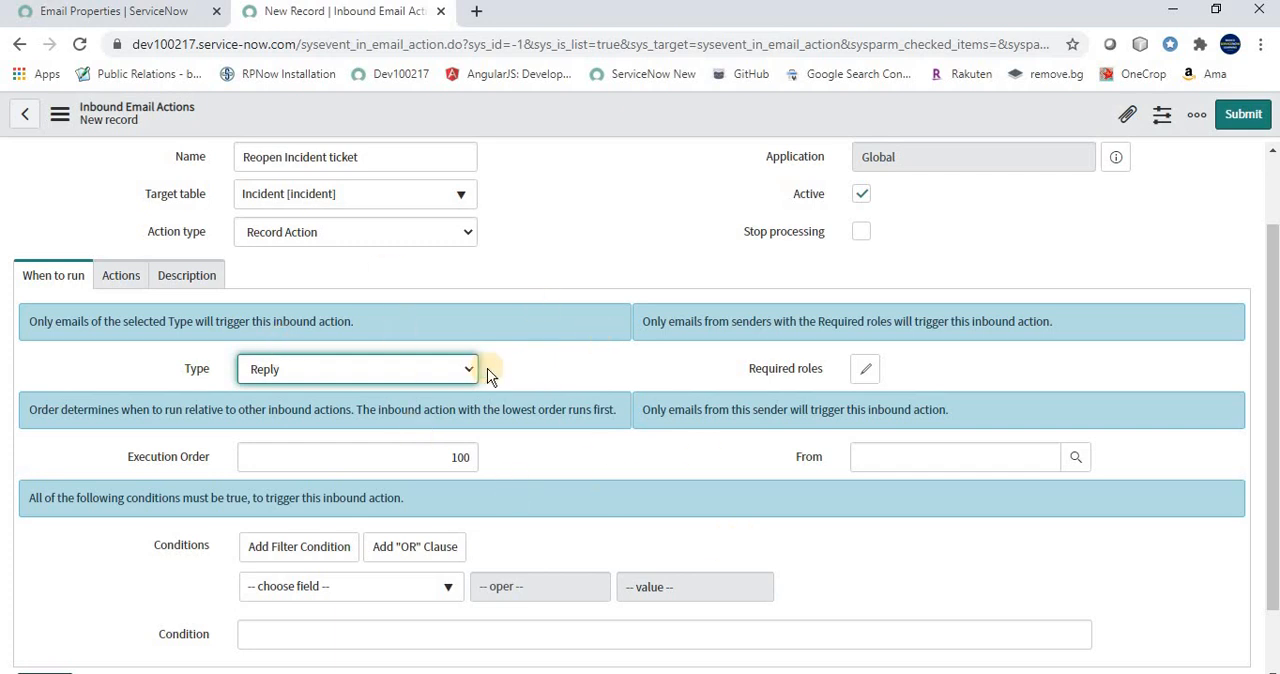
click(902, 453)
scroll(603, 531, down, 2)
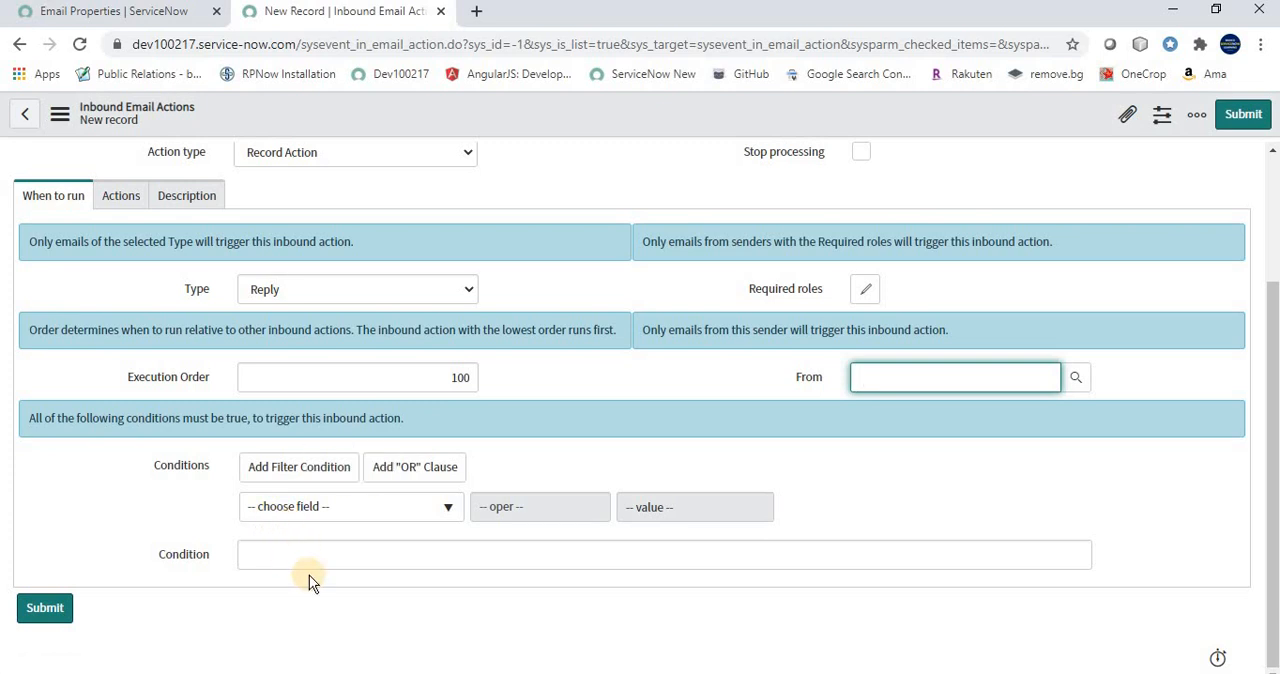
click(298, 508)
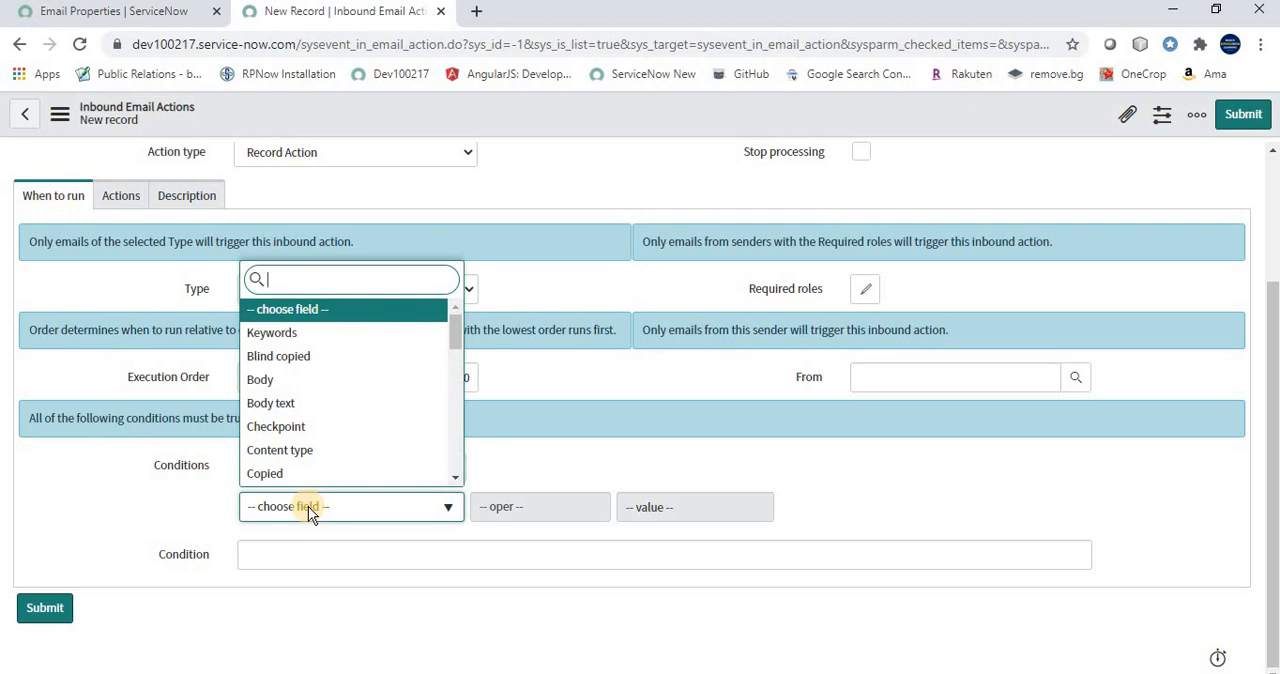
text(body)
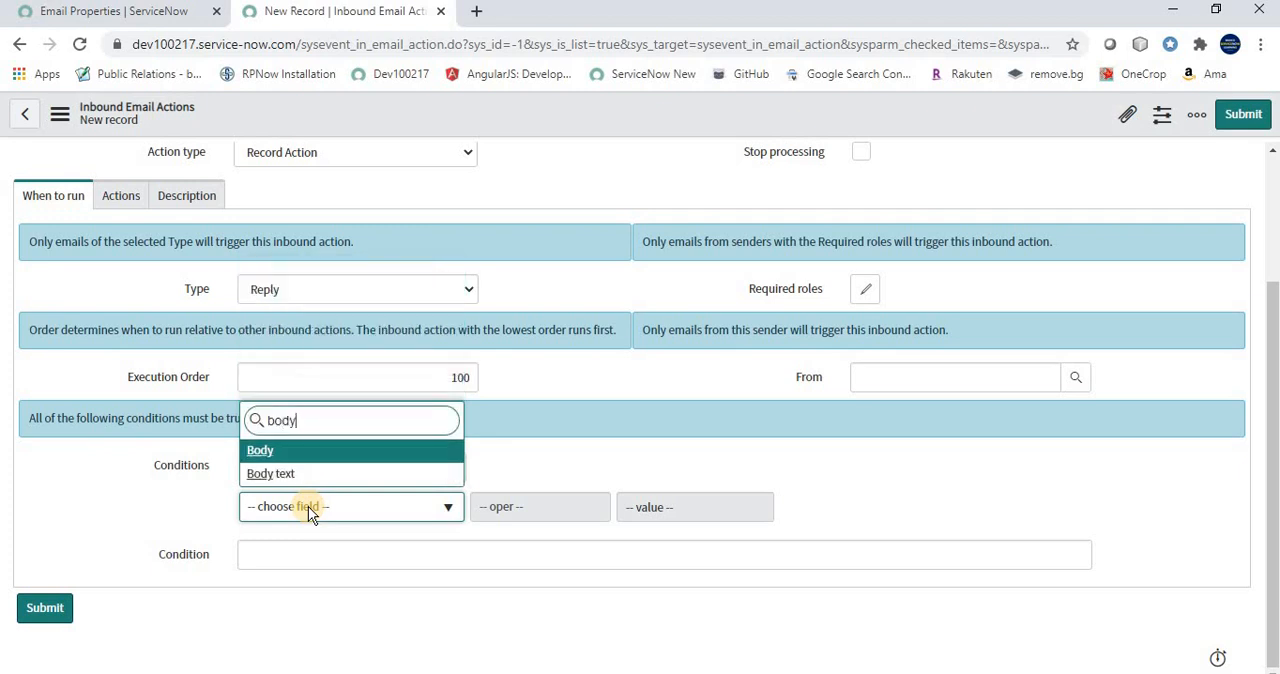
click(291, 478)
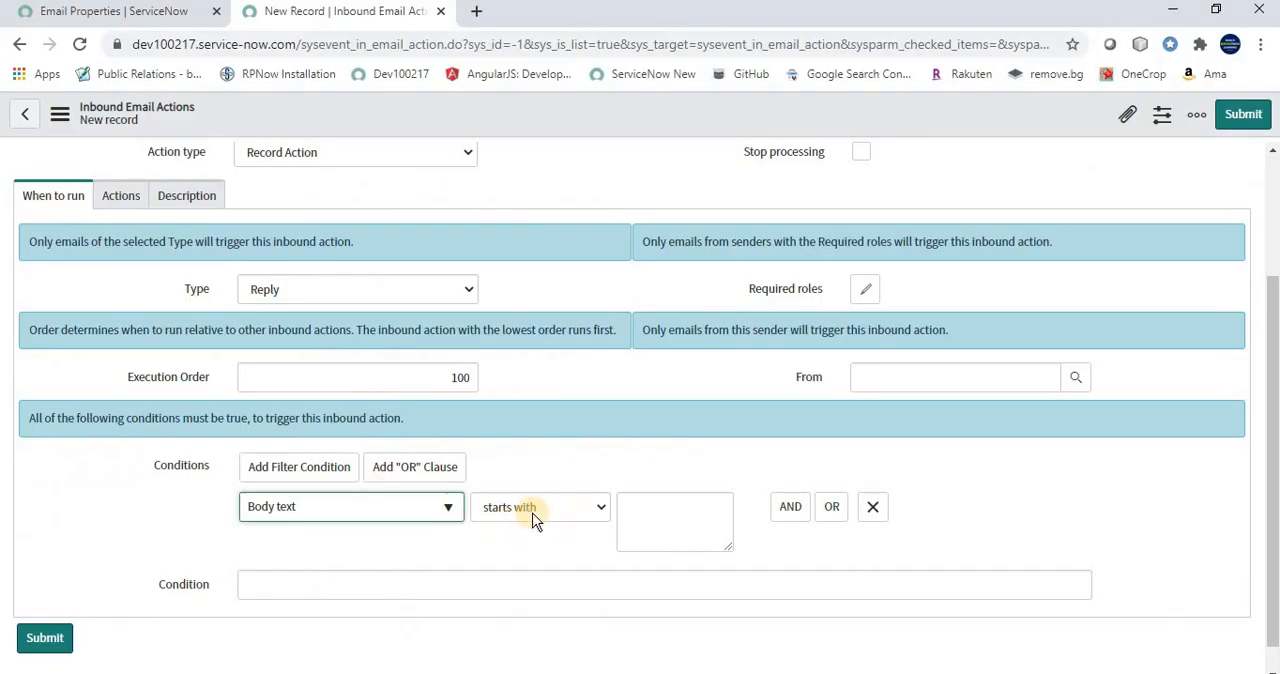
click(505, 508)
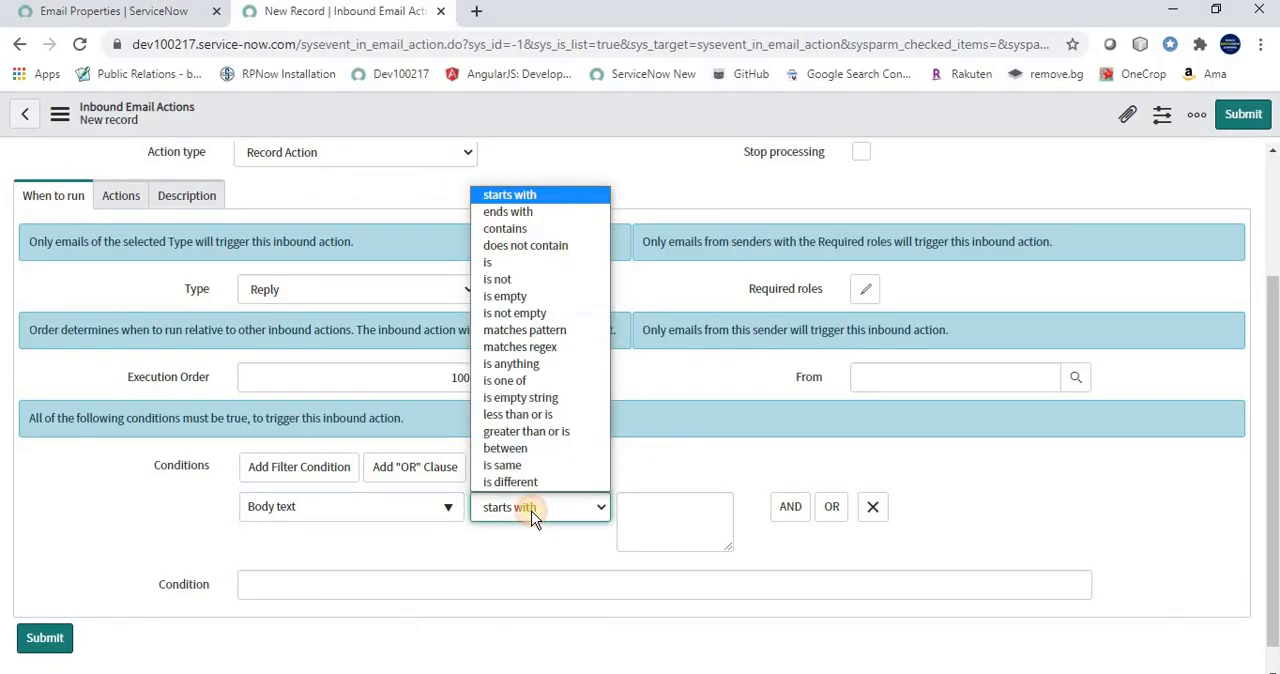
click(527, 229)
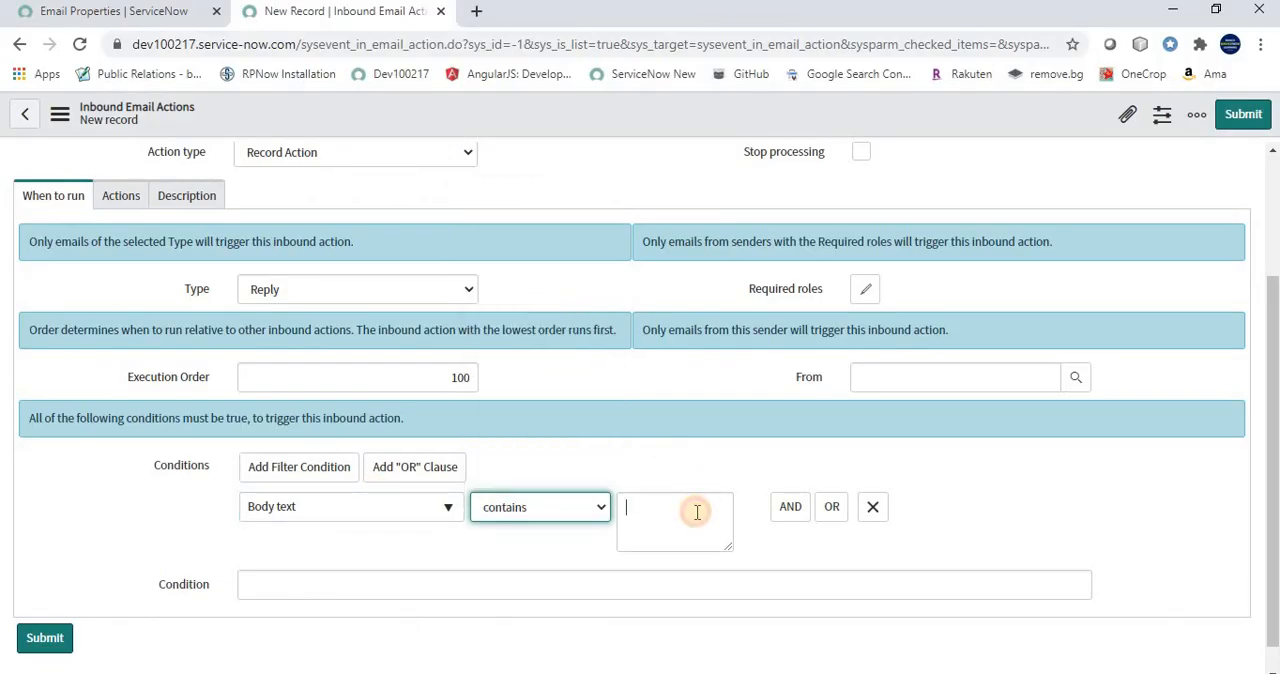
click(698, 512)
text(not working)
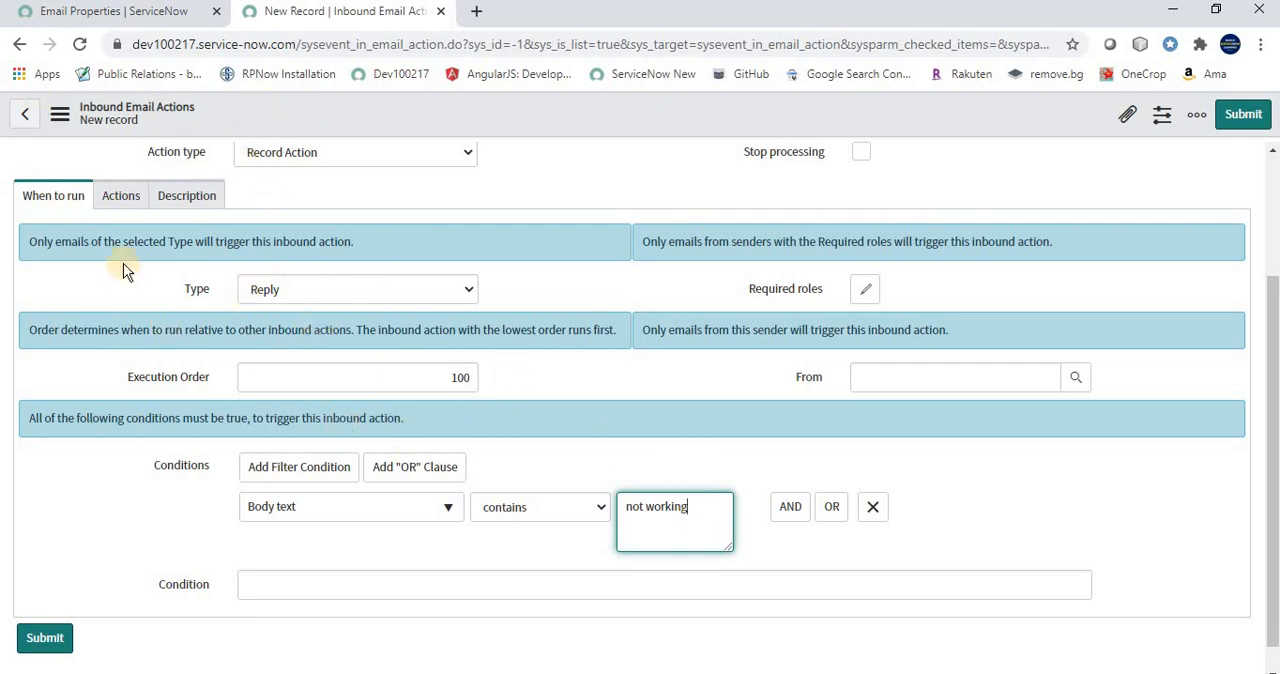
Add a field action that sets the incident's State to Reopen
click(124, 200)
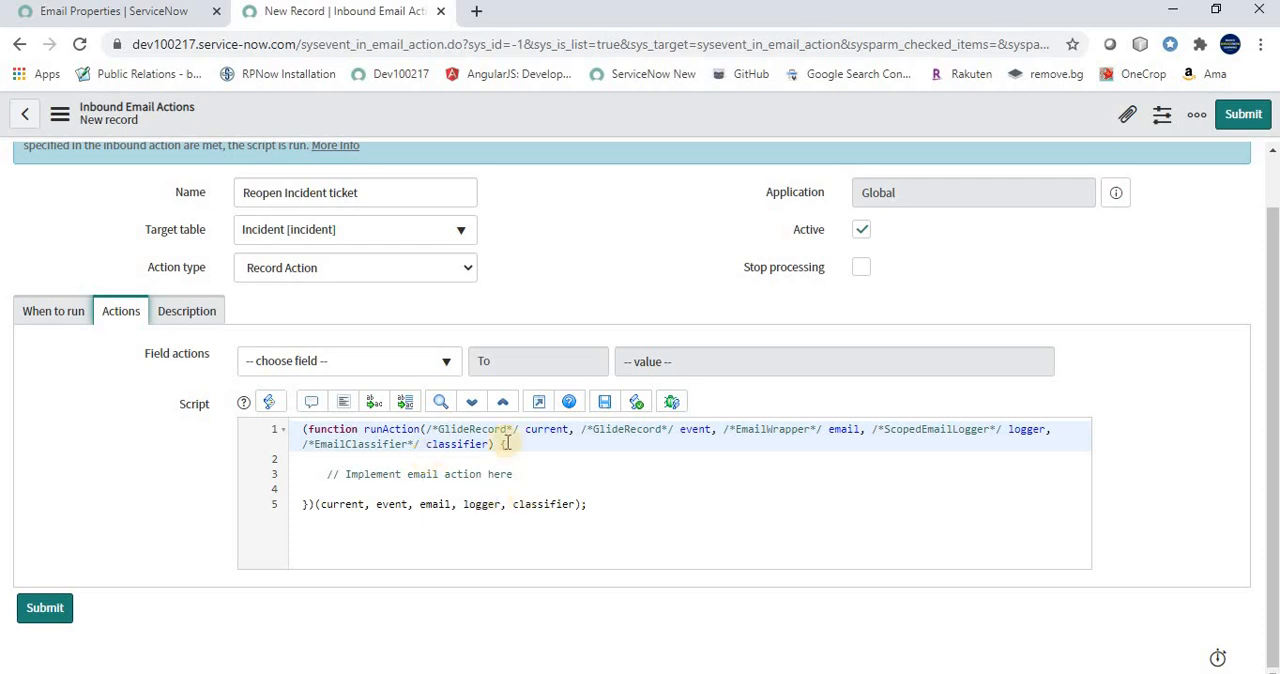
click(363, 366)
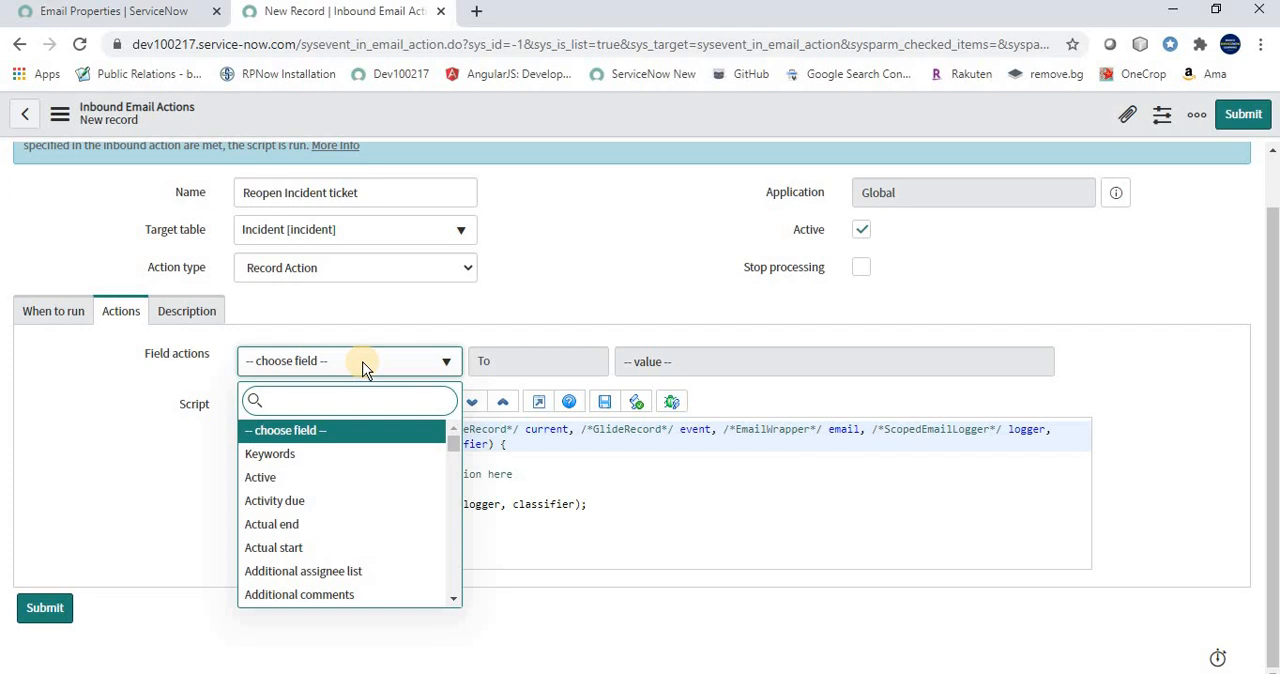
text(state)
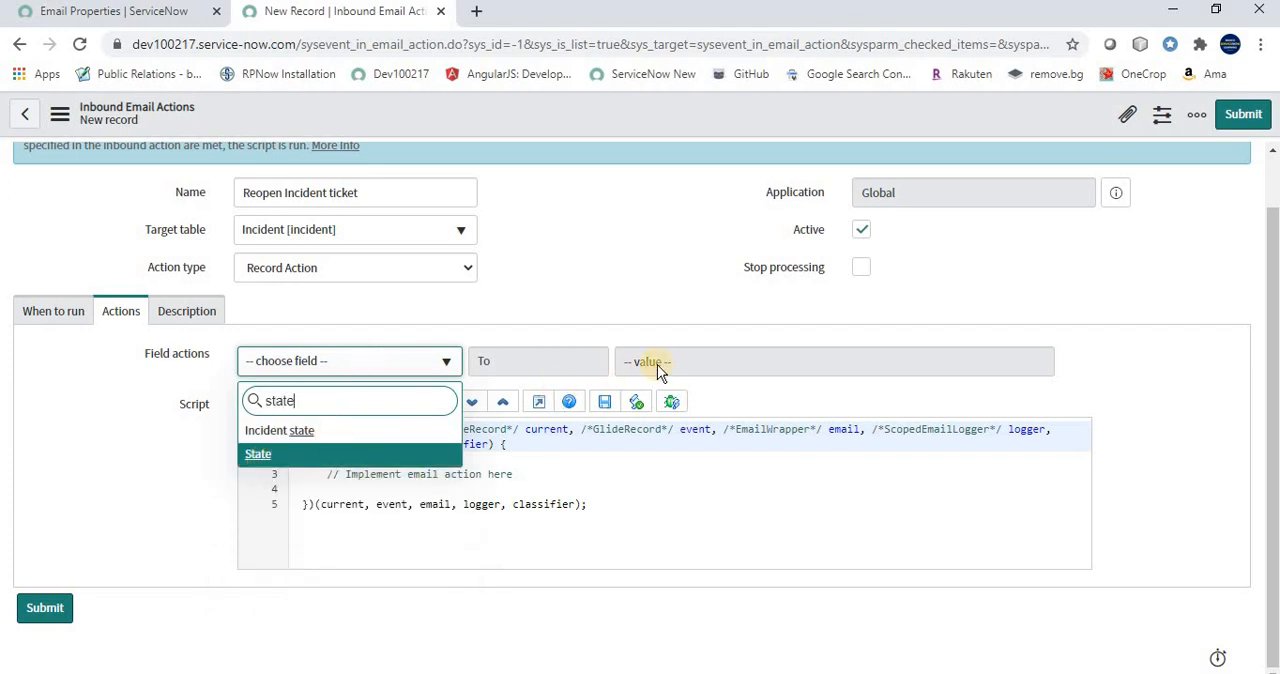
key(Return)
click(686, 363)
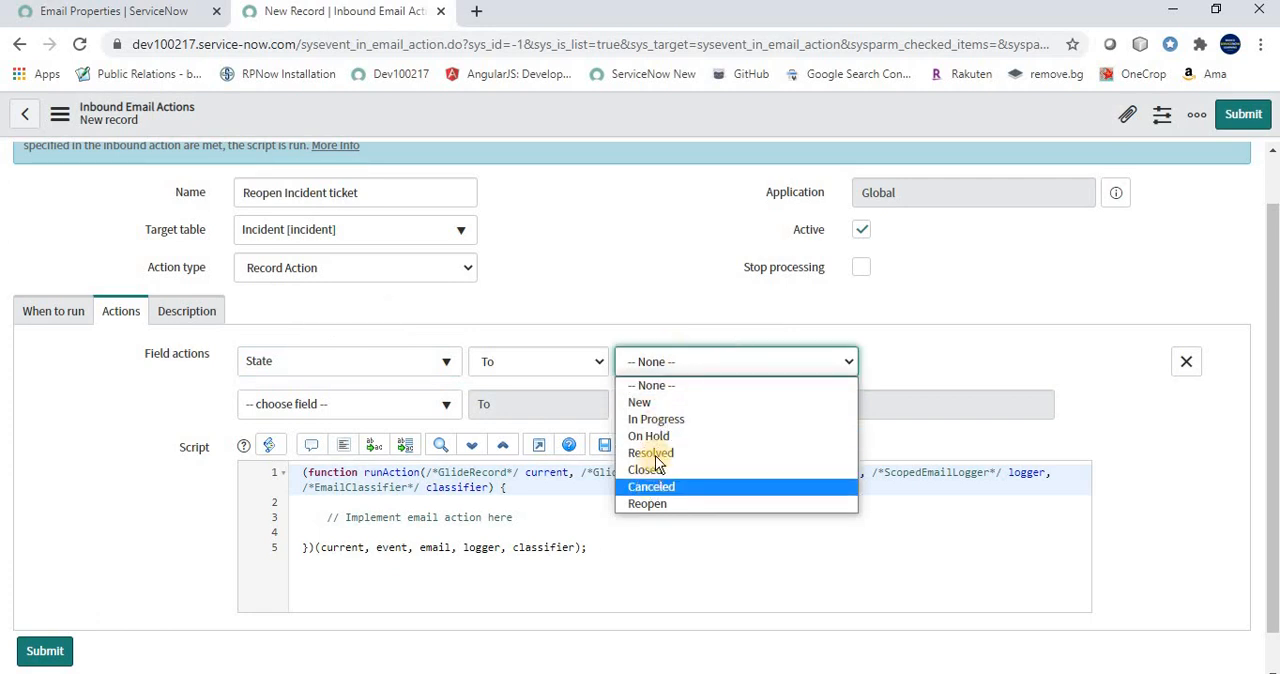
click(655, 503)
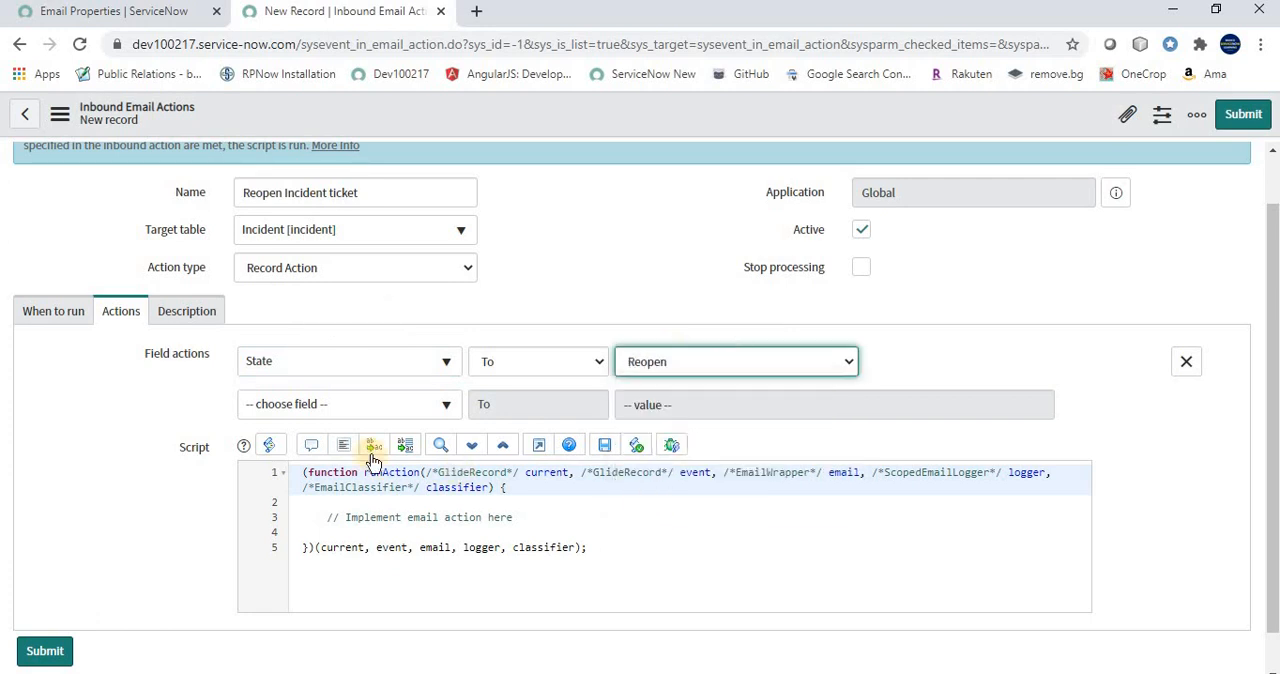
Add a second field action for Additional comments with its operator set to To
click(334, 414)
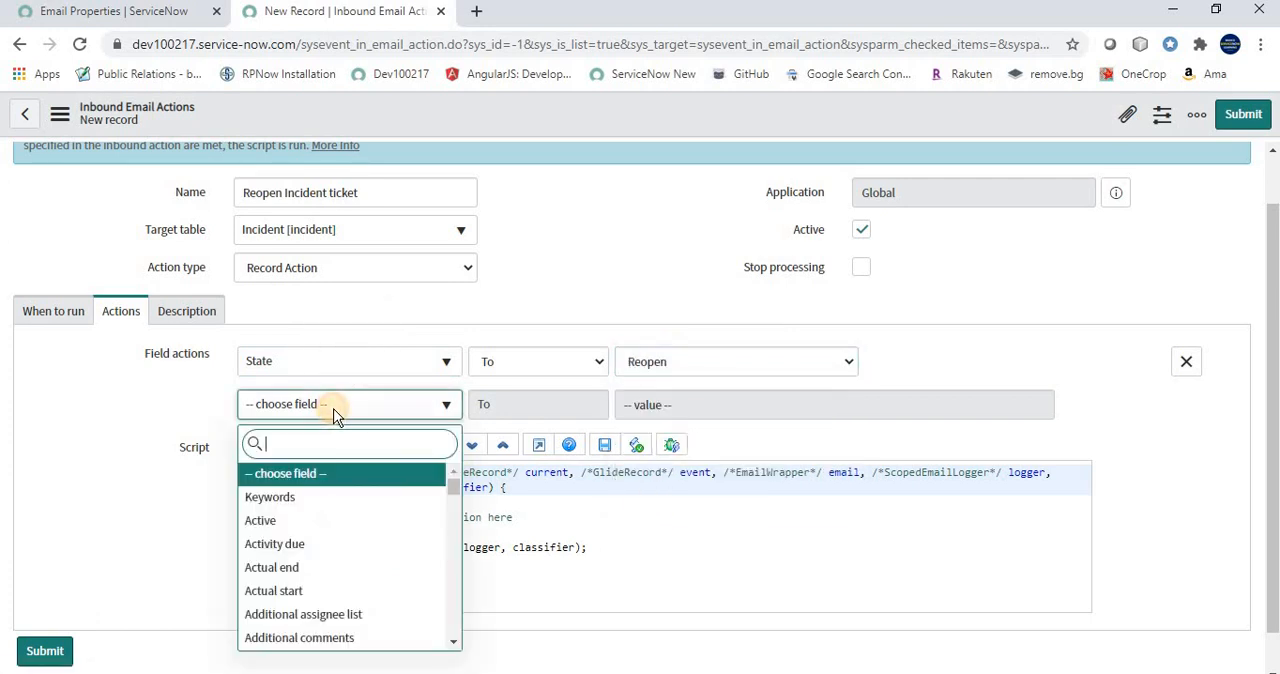
text(addtion)
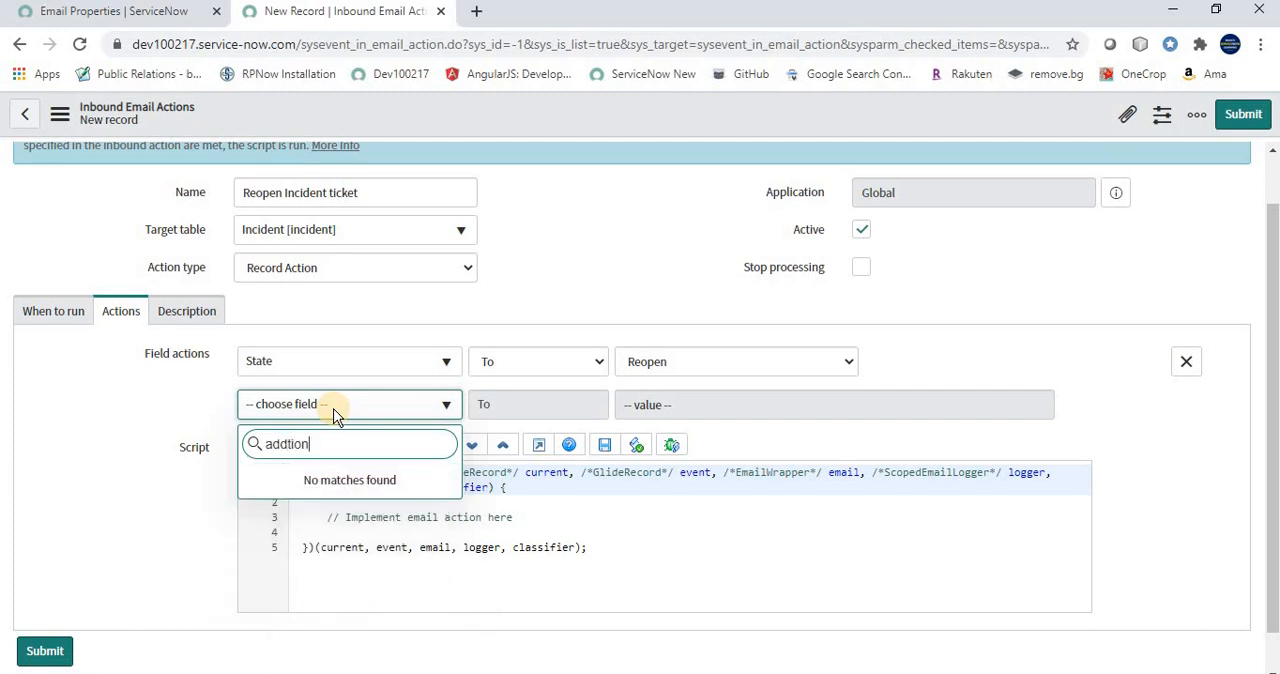
text(al)
key(BackSpace)
key(BackSpace)
key(BackSpace)
key(BackSpace)
key(BackSpace)
key(BackSpace)
text(itio)
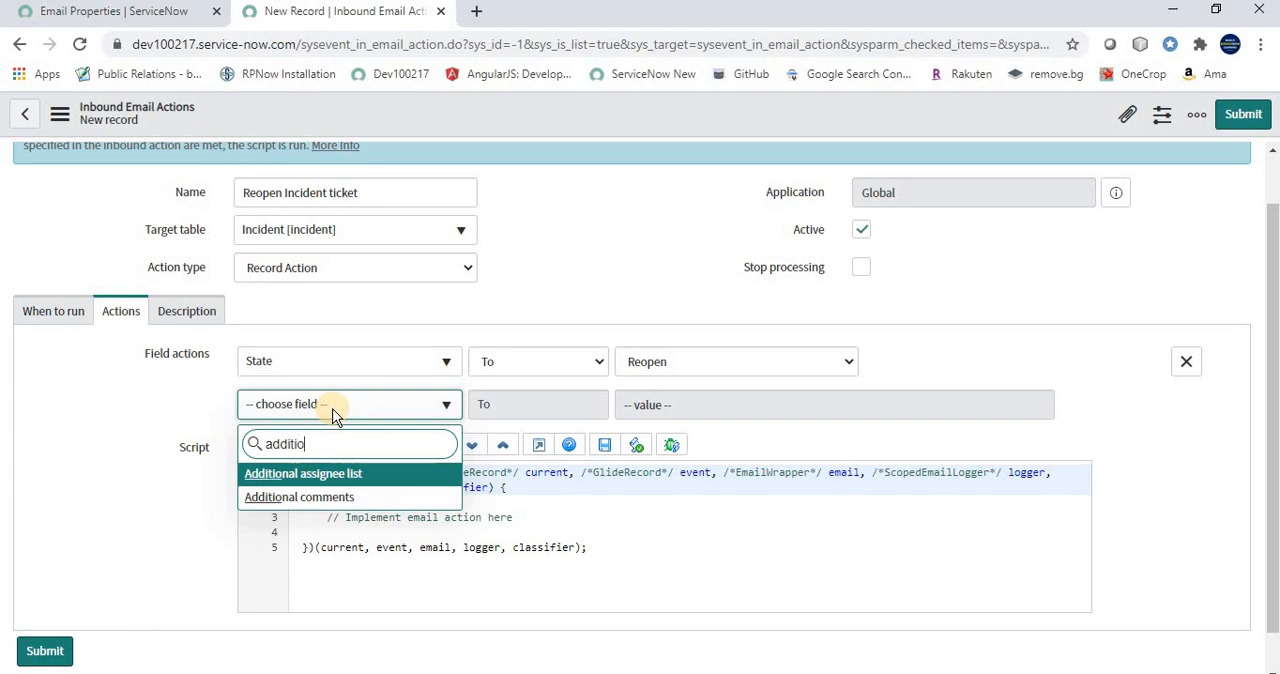
click(330, 497)
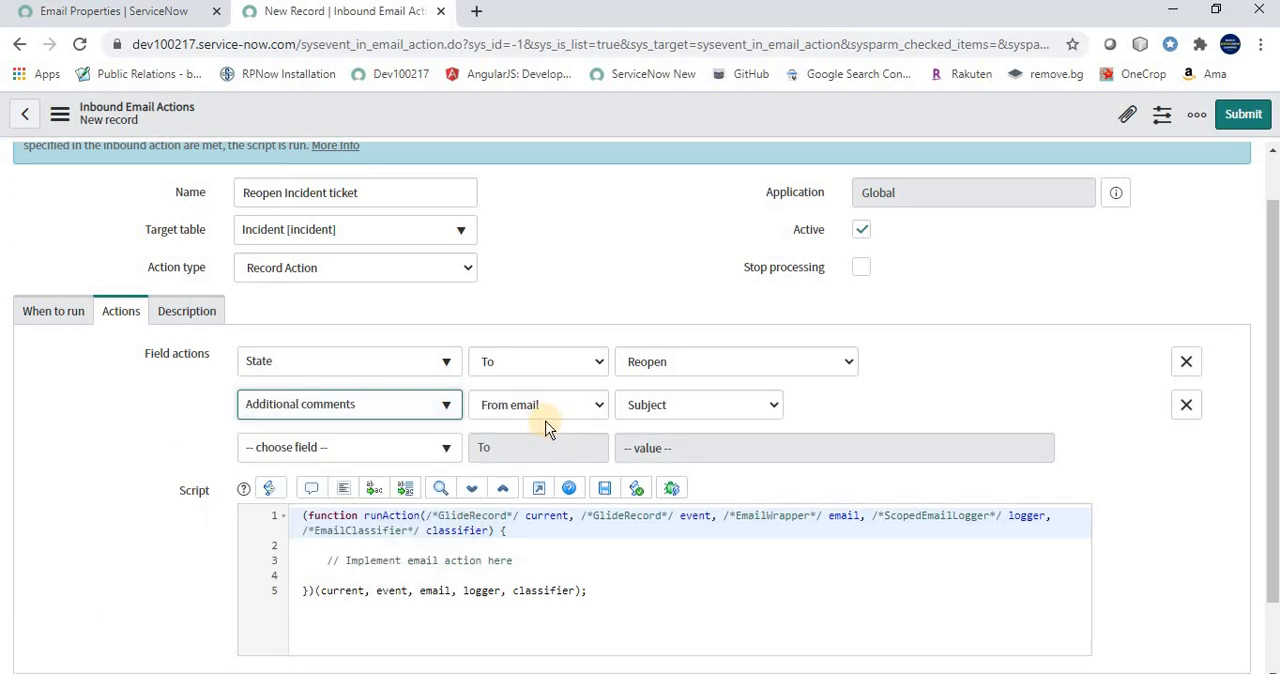
click(550, 408)
click(521, 443)
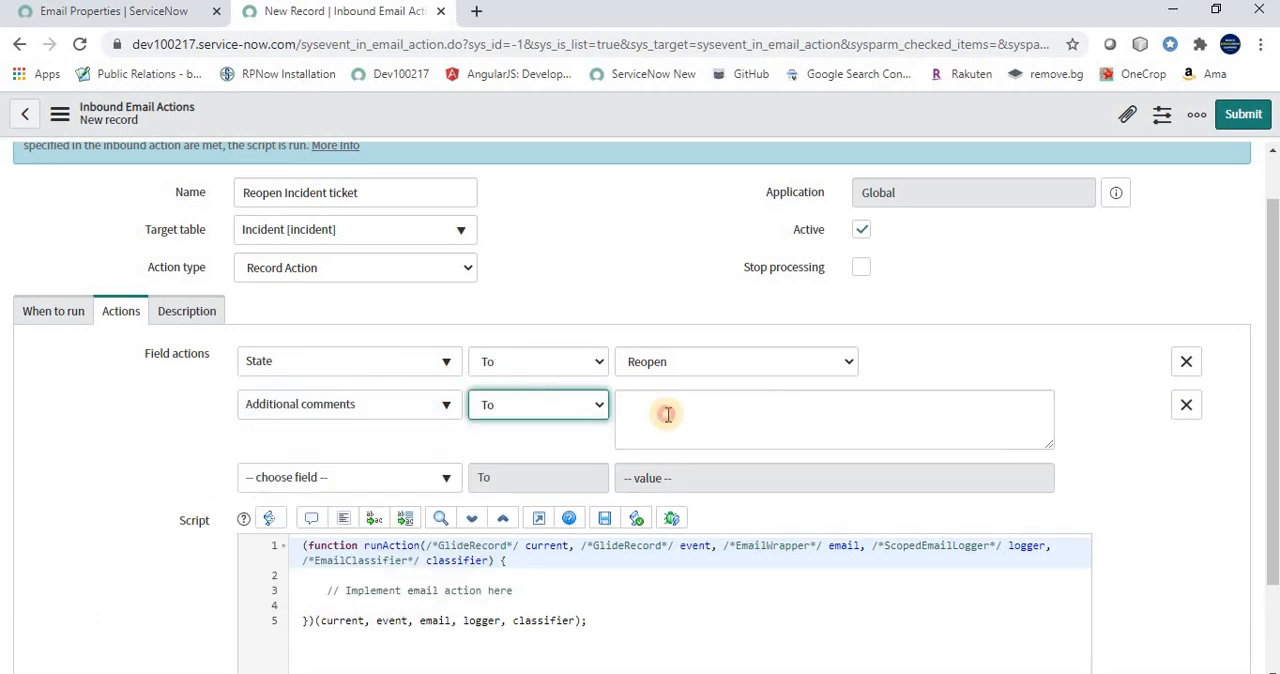
Enter "User Have reopened the incident ticket." as the Additional comments value, correcting the misspelled word
click(667, 414)
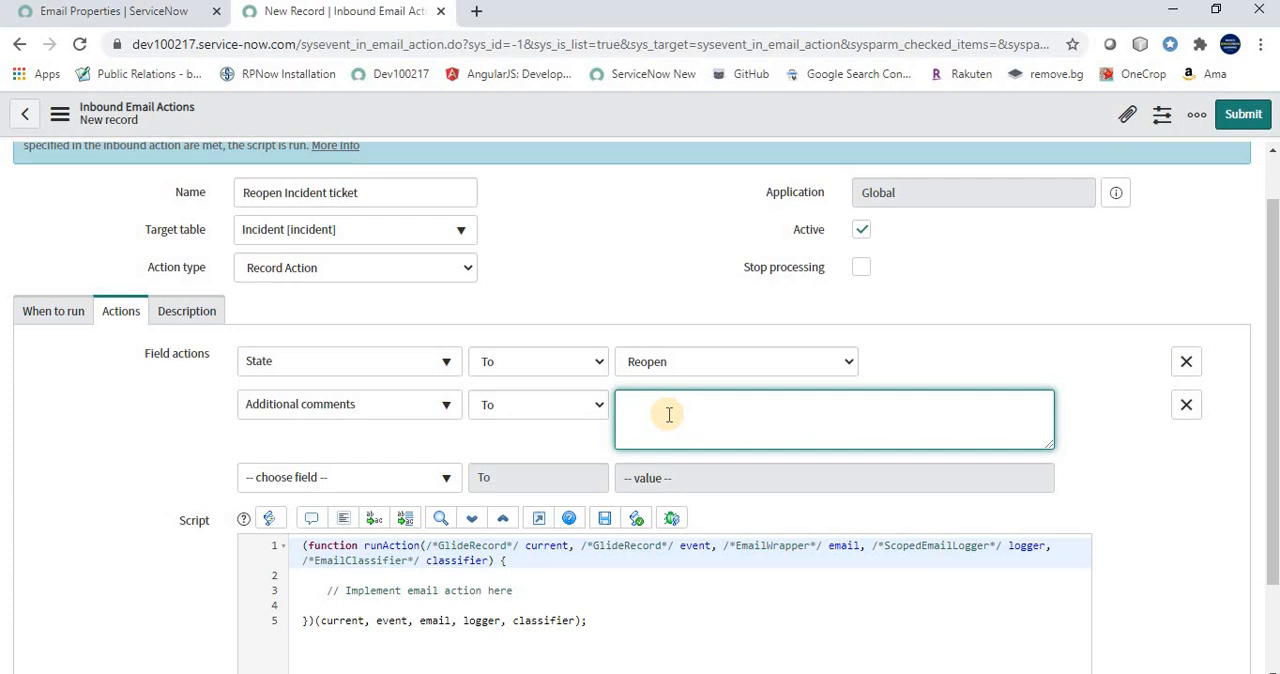
text(User Have repopned)
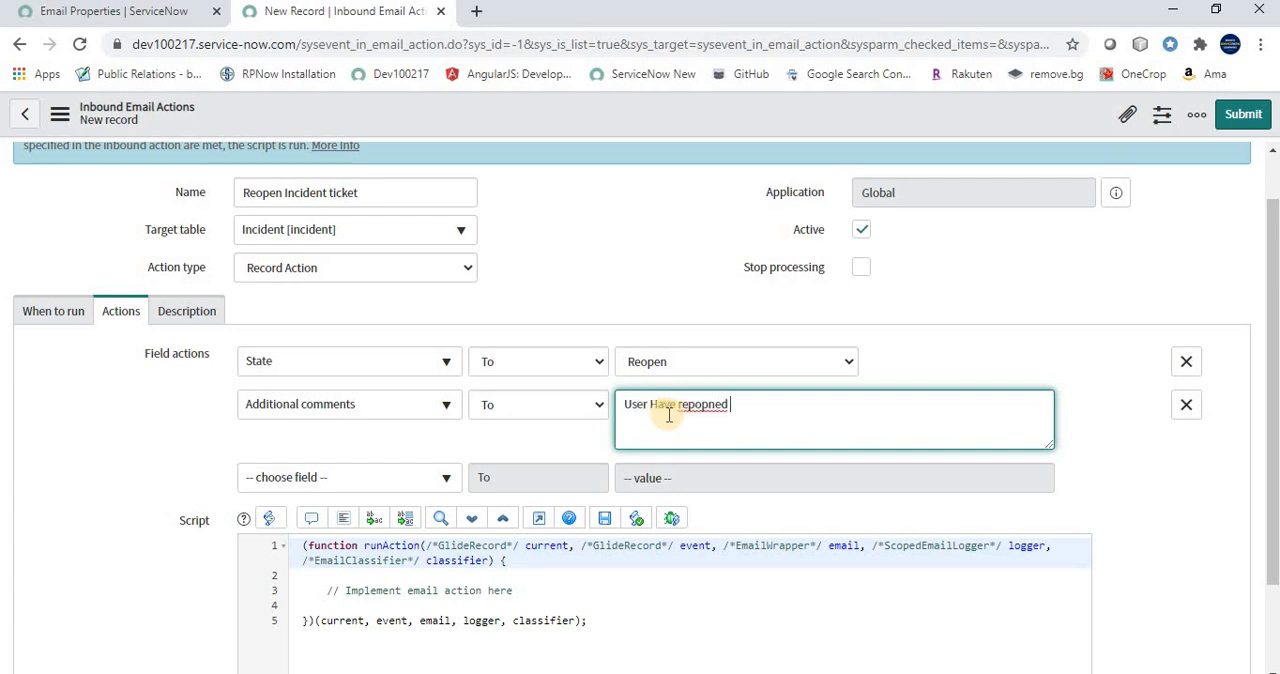
key(BackSpace)
key(BackSpace)
key(BackSpace)
key(BackSpace)
key(BackSpace)
text(pened the incident ticket.)
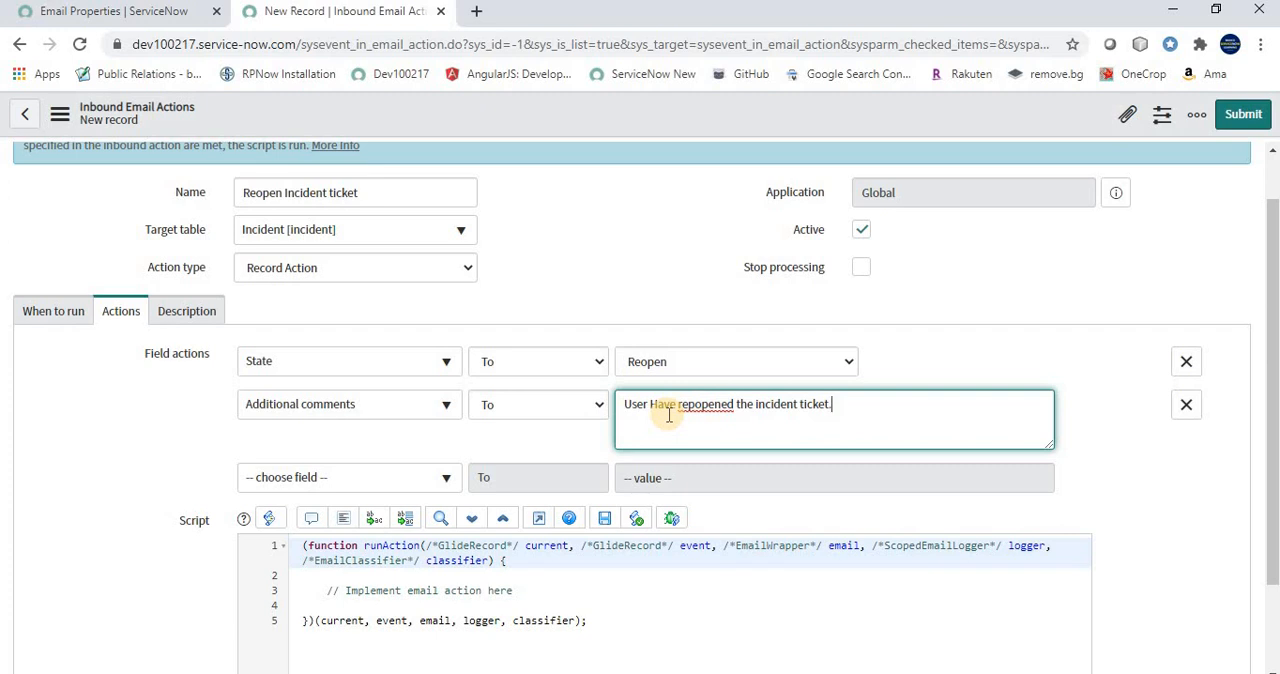
right_click(692, 406)
click(755, 420)
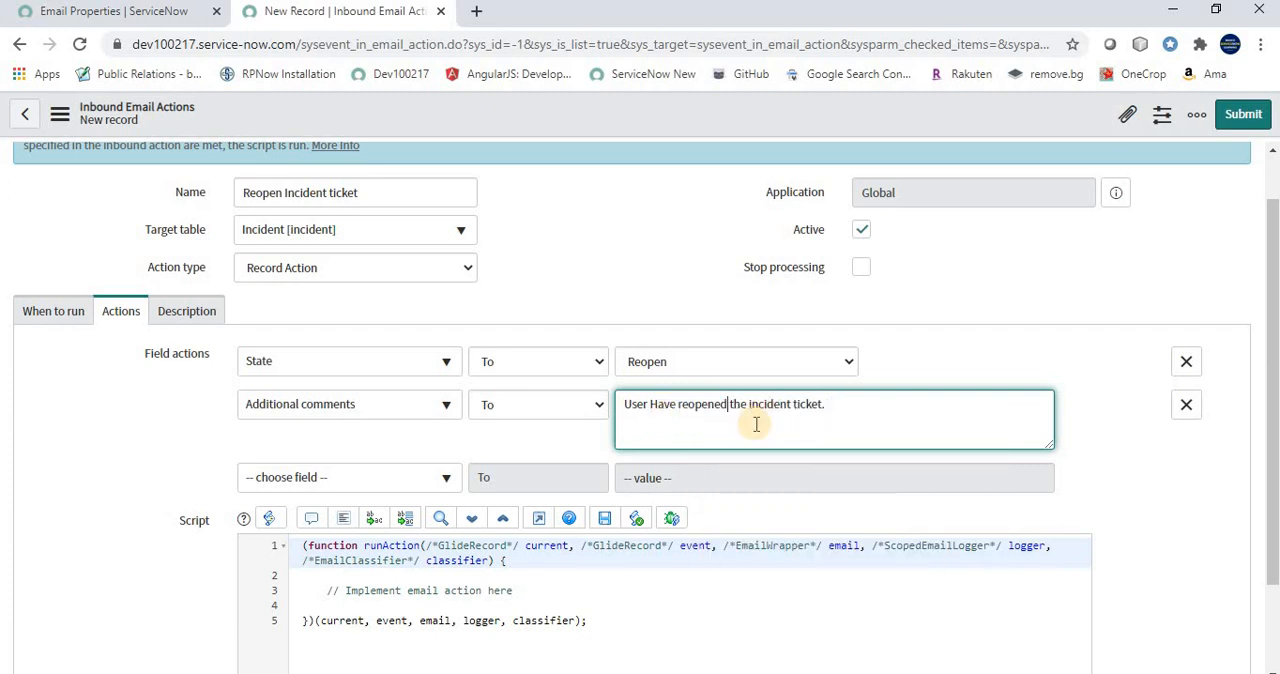
Compare the configured field actions and script area with the requirements on the PowerPoint Use Case slide
scroll(554, 451, down, 1)
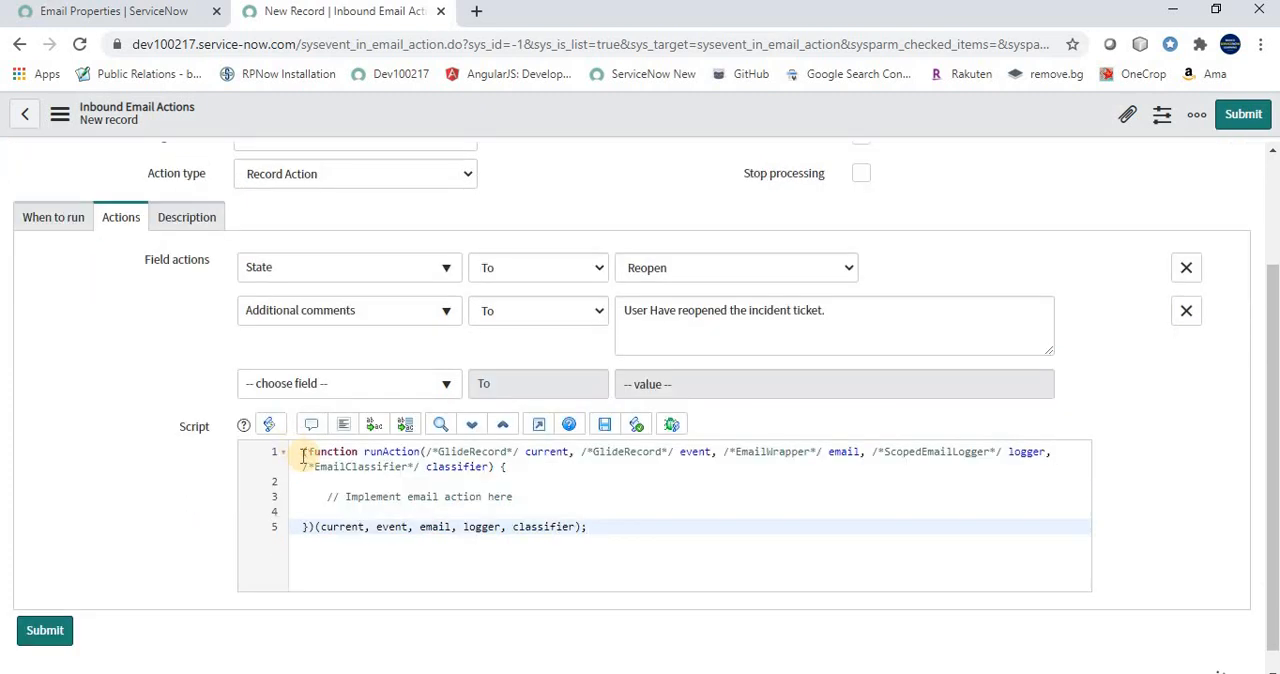
drag(306, 455, 363, 557)
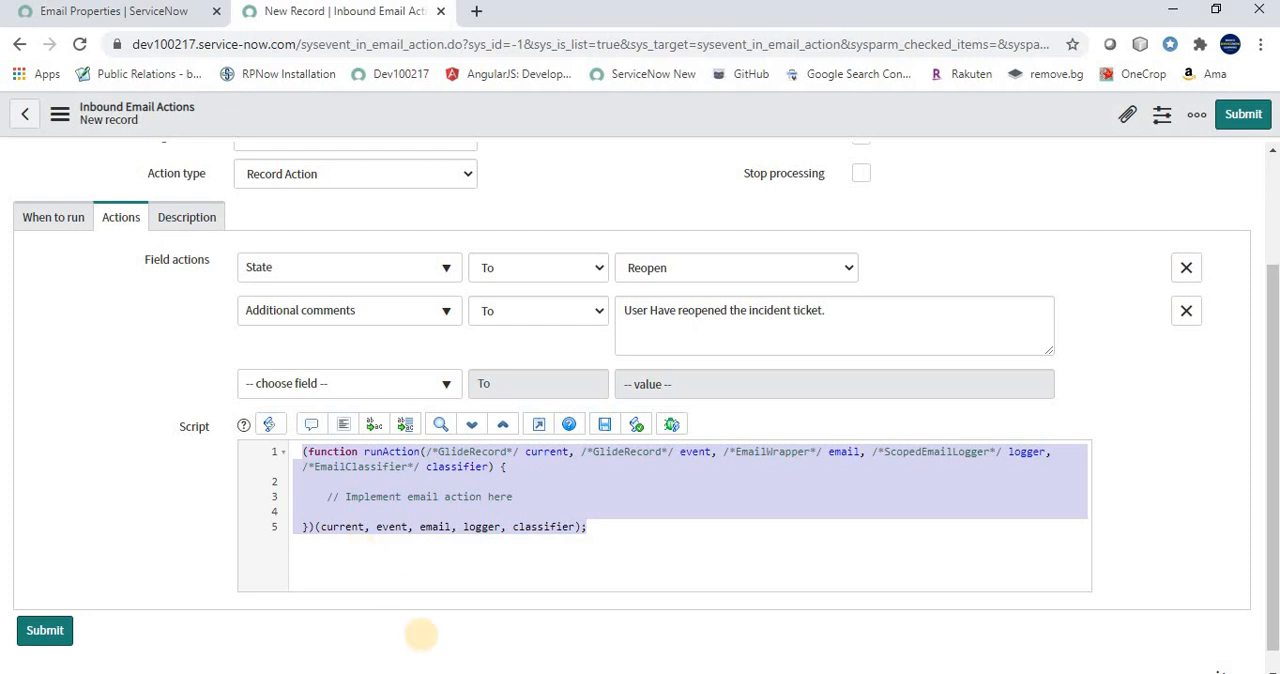
click(430, 672)
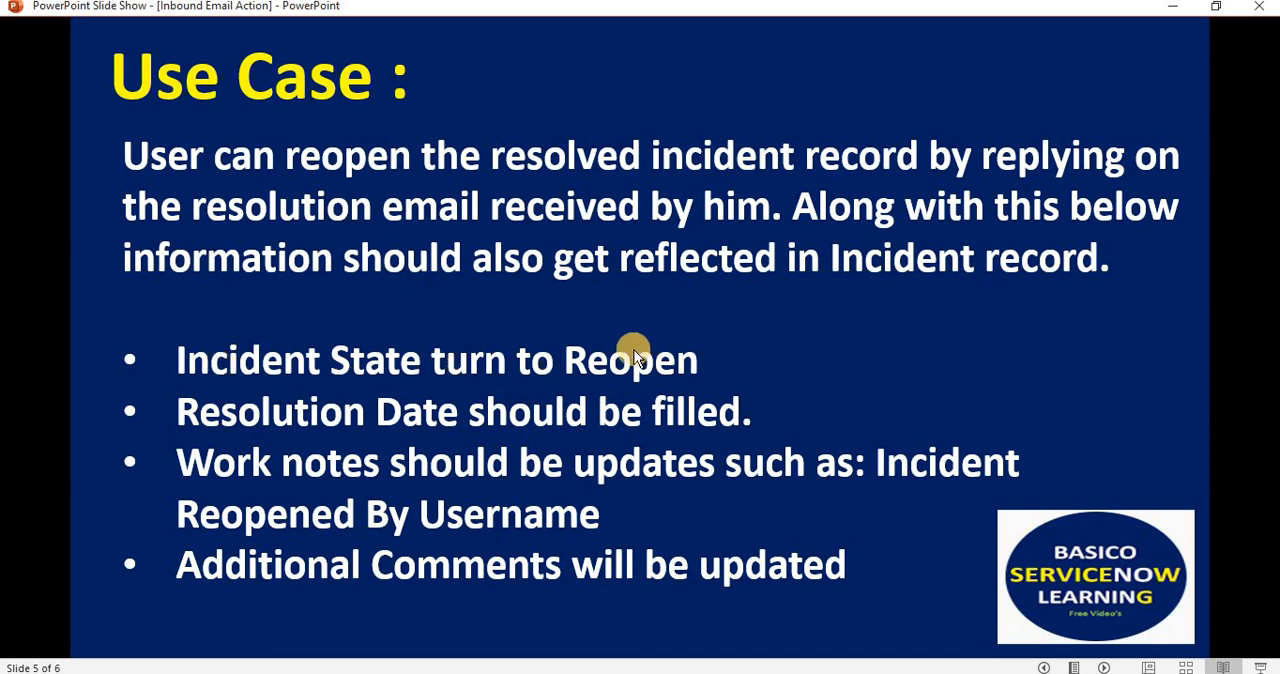
key(alt+Tab)
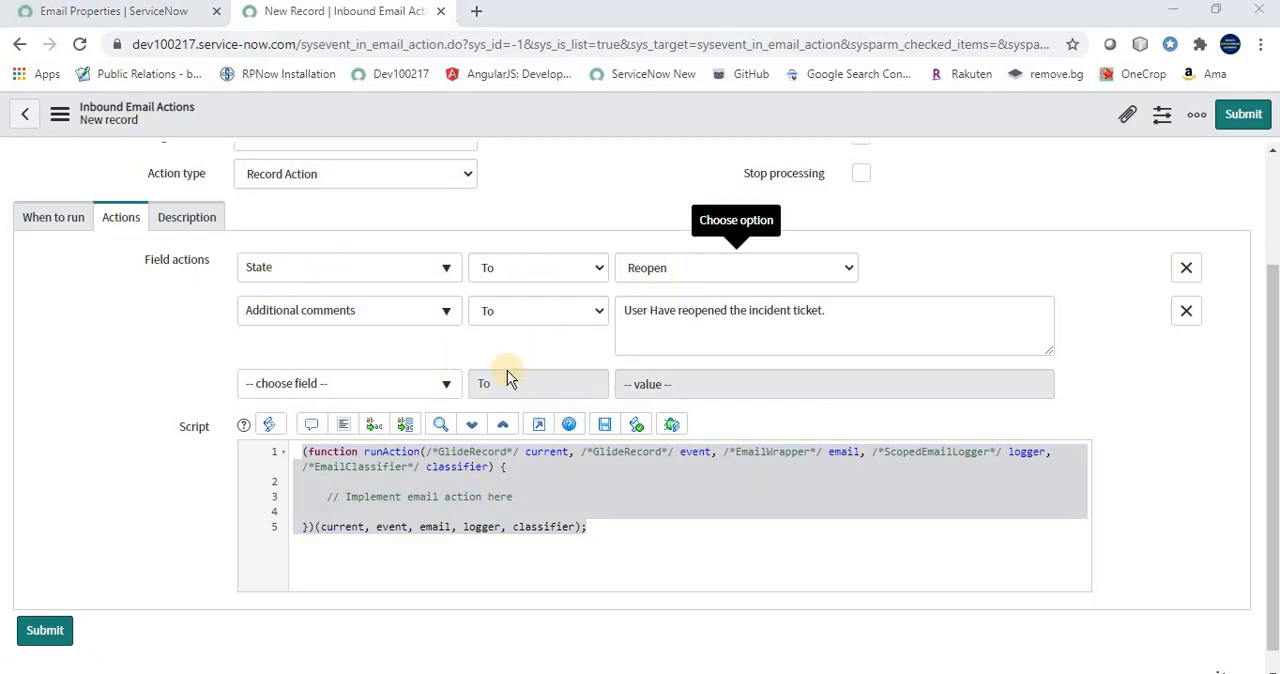
key(alt+Tab)
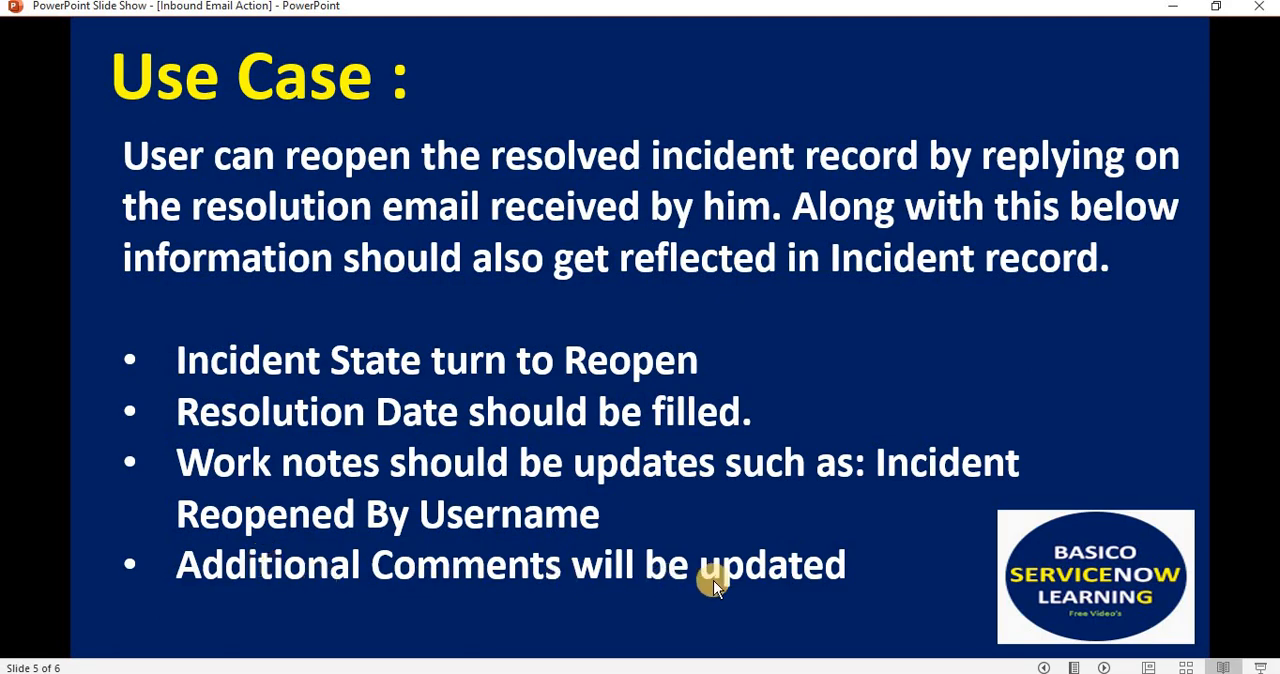
key(alt+Tab)
click(875, 312)
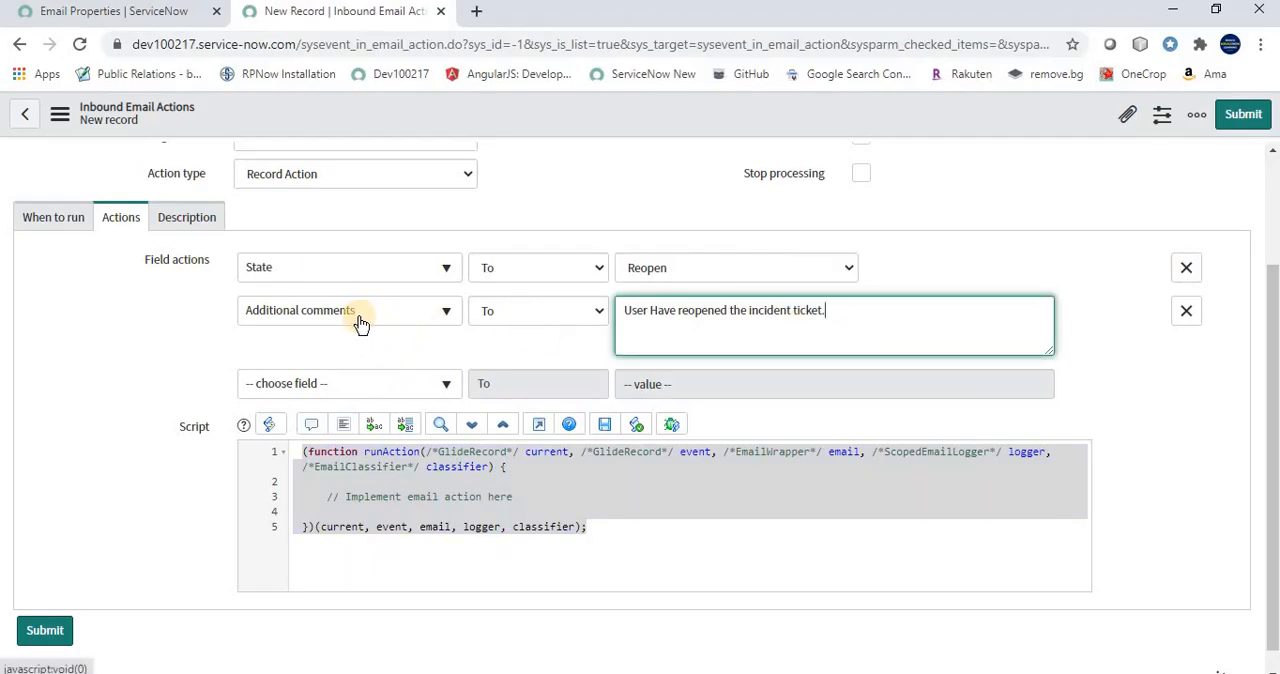
key(alt+Tab)
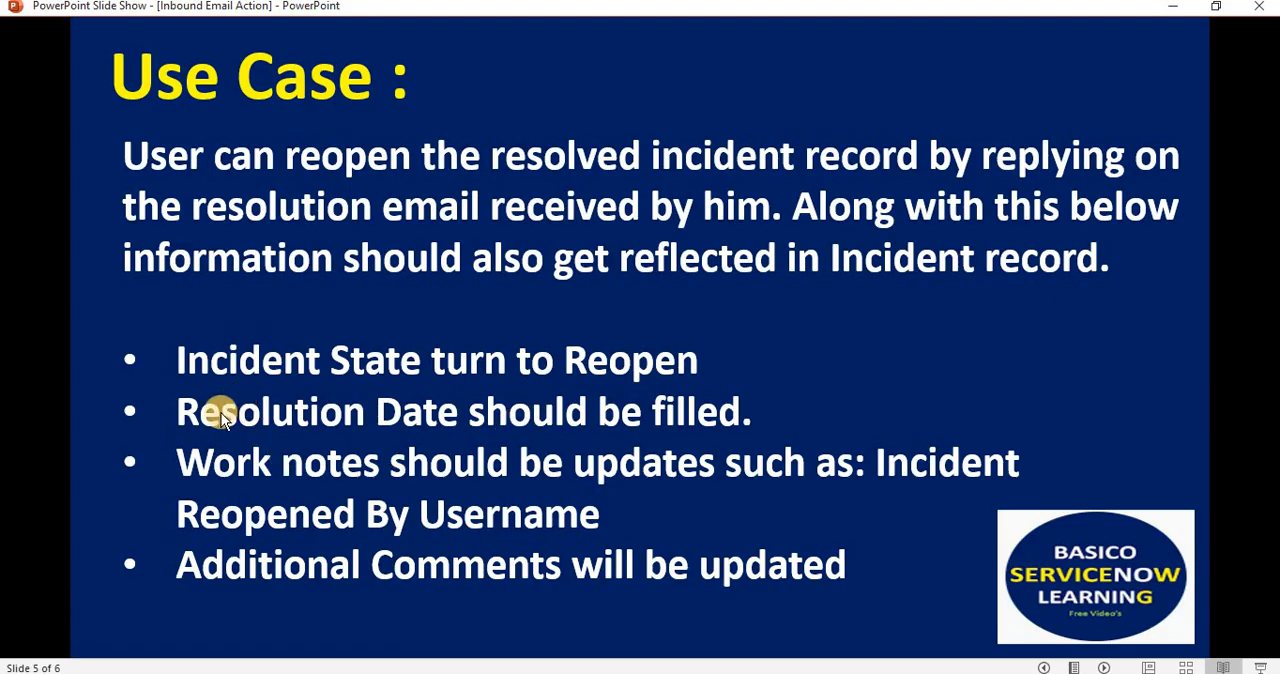
key(alt+Tab)
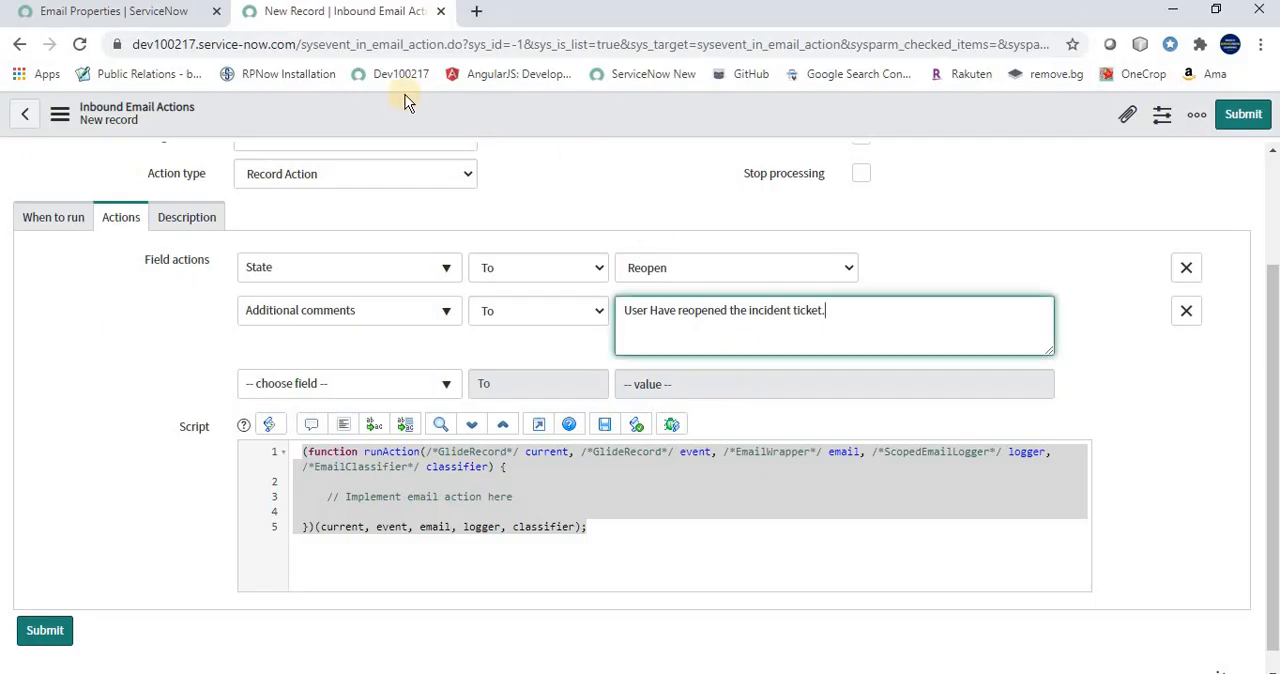
Find the Incident module's Open list and open the resolved incident "I am not able to access my application"
click(172, 20)
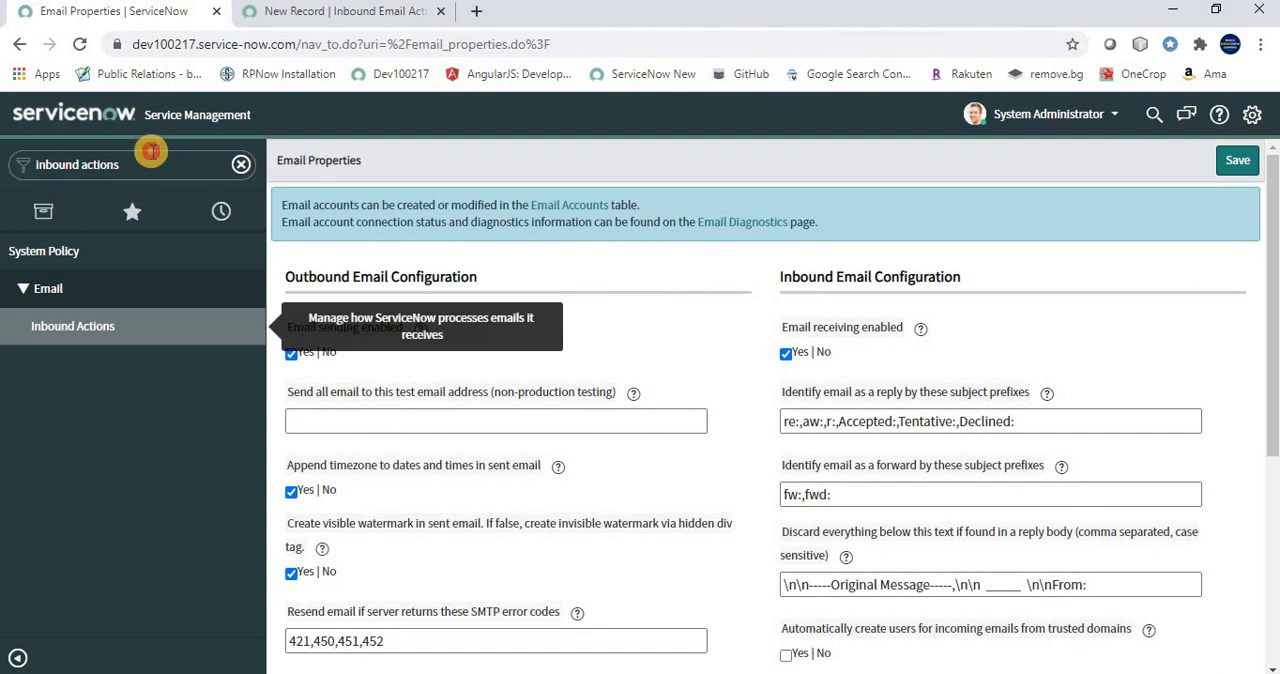
text(Incident)
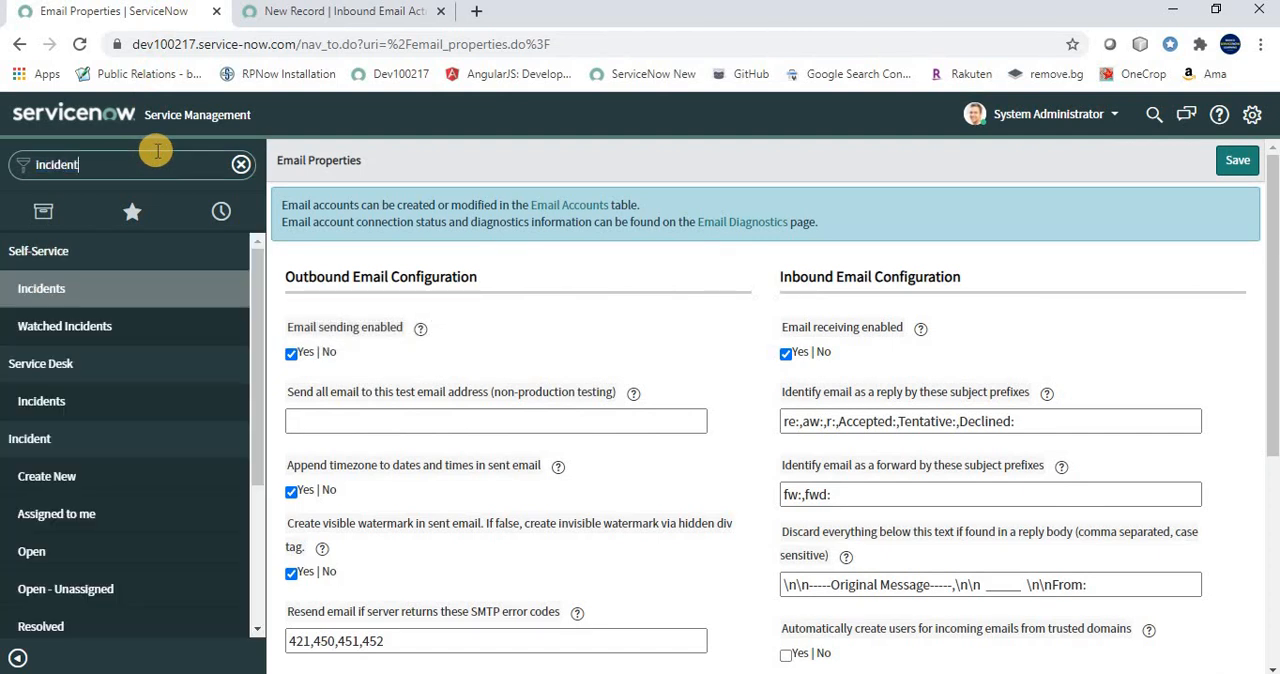
scroll(40, 480, down, 1)
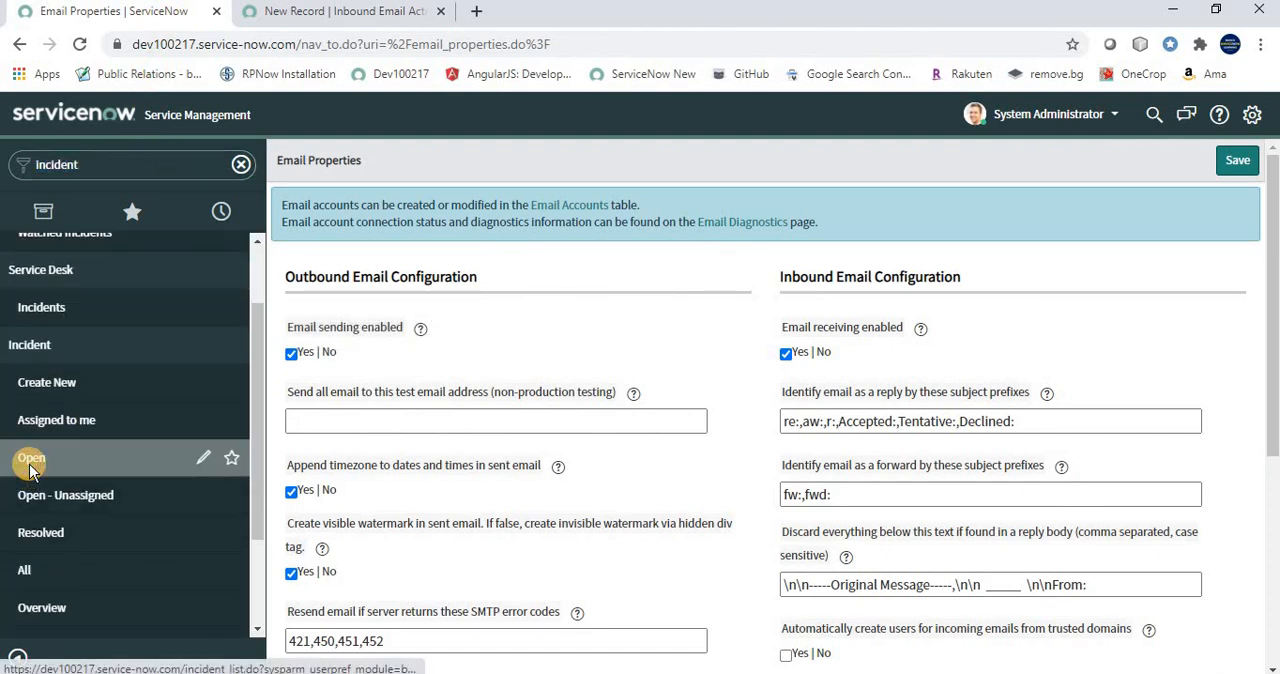
click(73, 456)
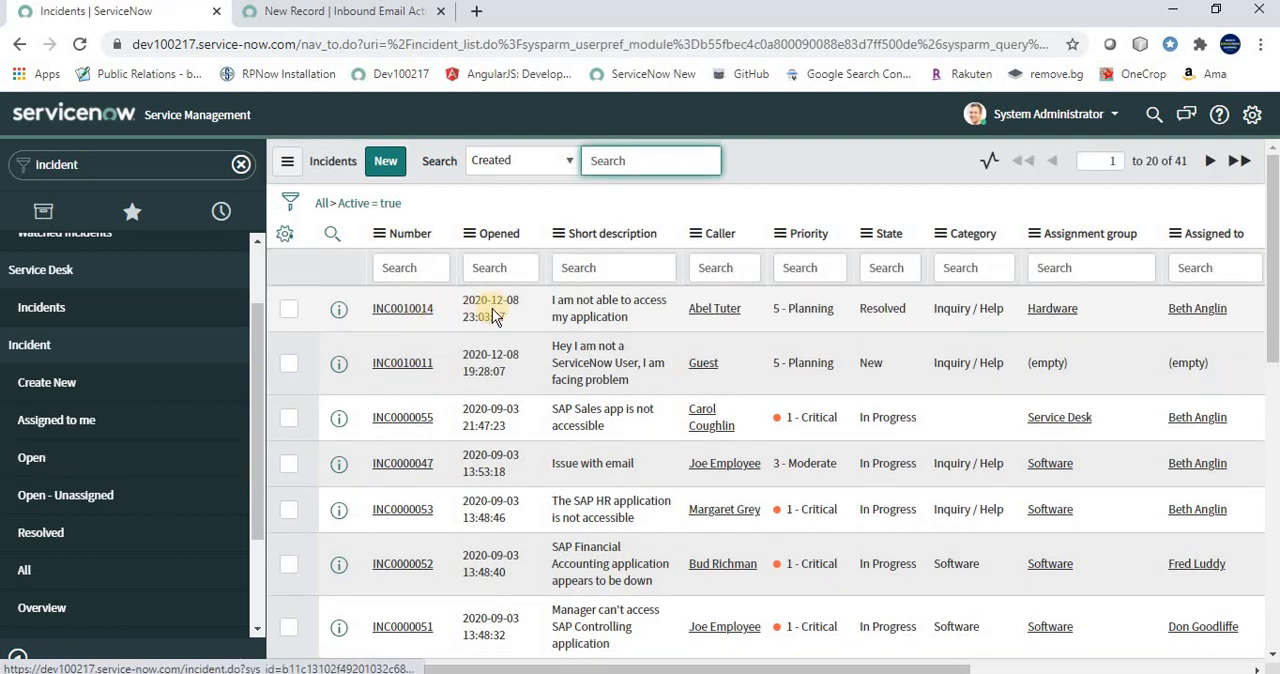
click(403, 310)
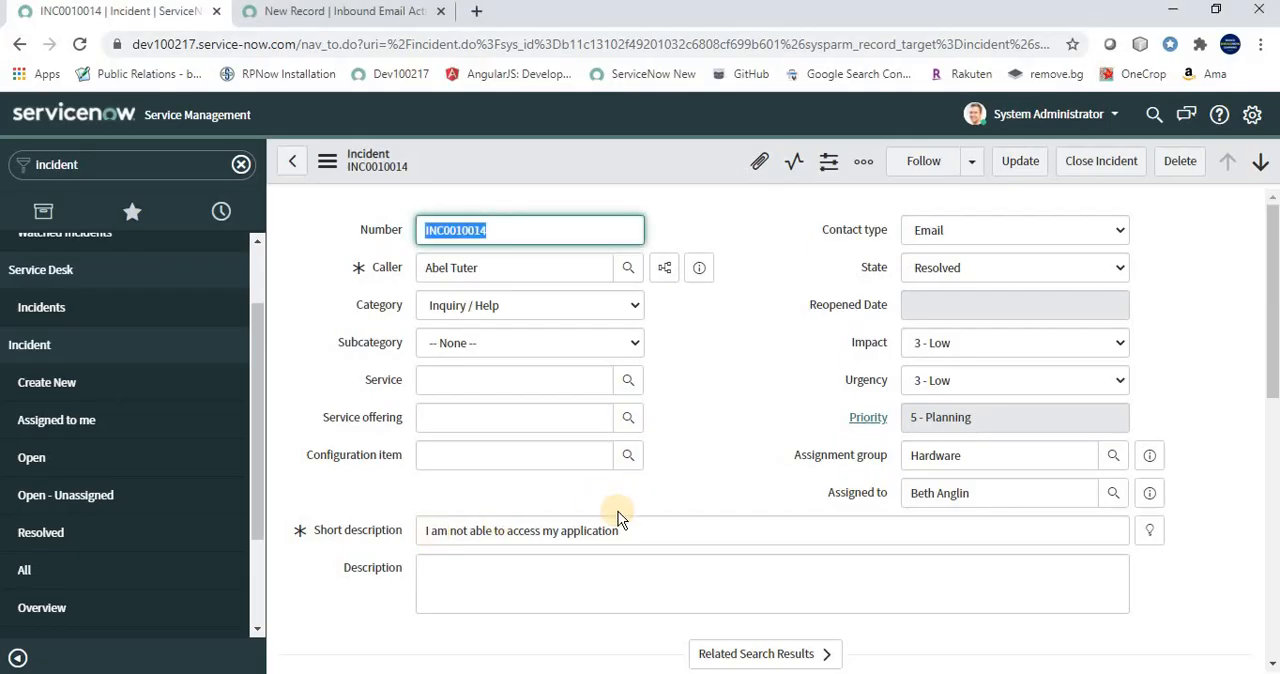
Examine the incident's resolution information and its notes and activity history
scroll(618, 511, down, 2)
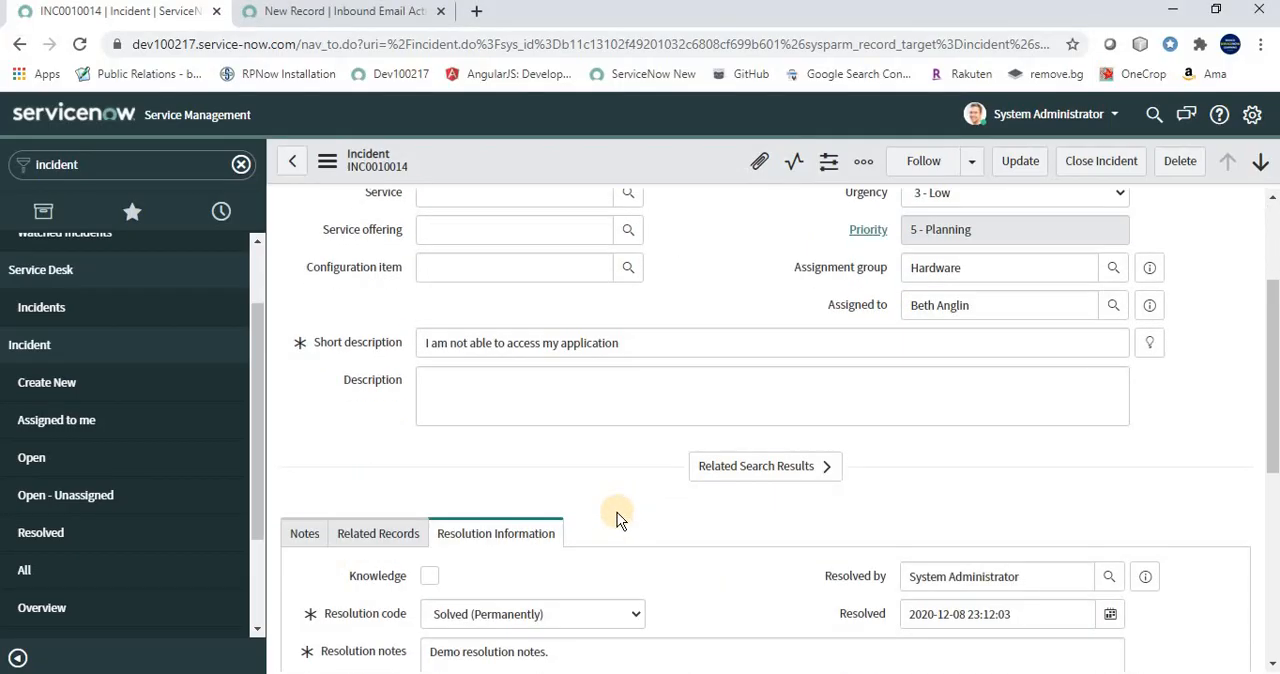
scroll(617, 512, down, 4)
scroll(367, 402, up, 2)
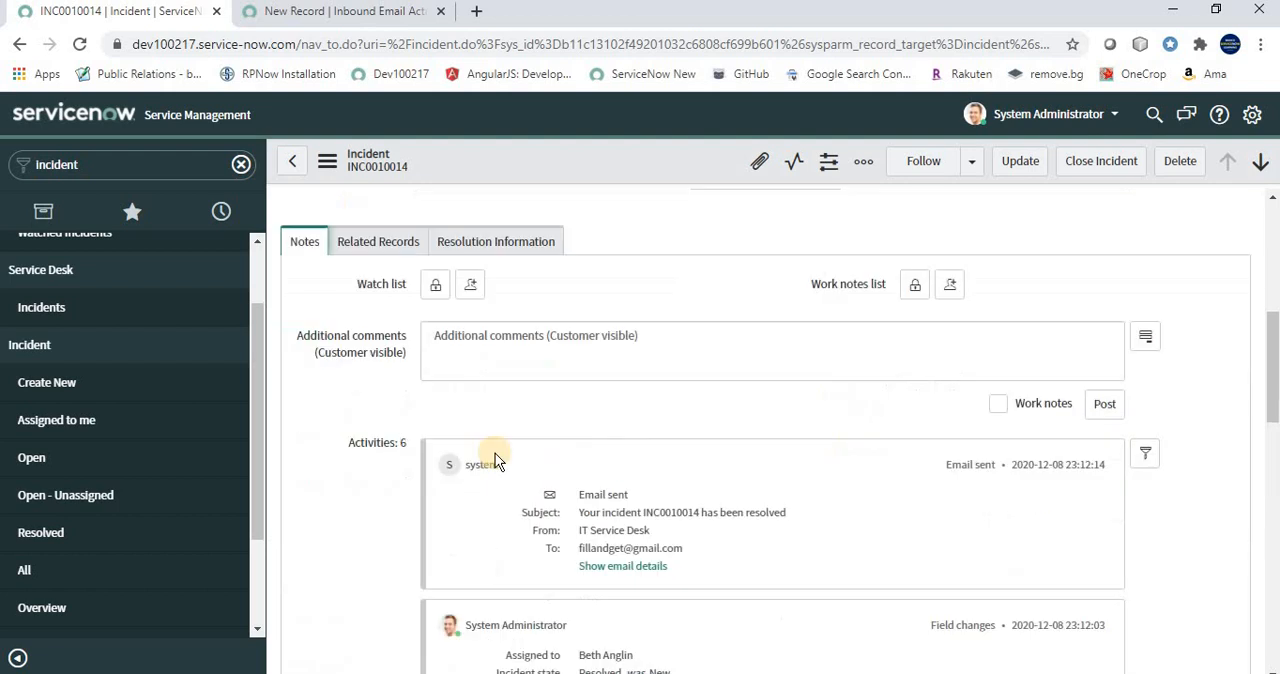
scroll(633, 479, down, 1)
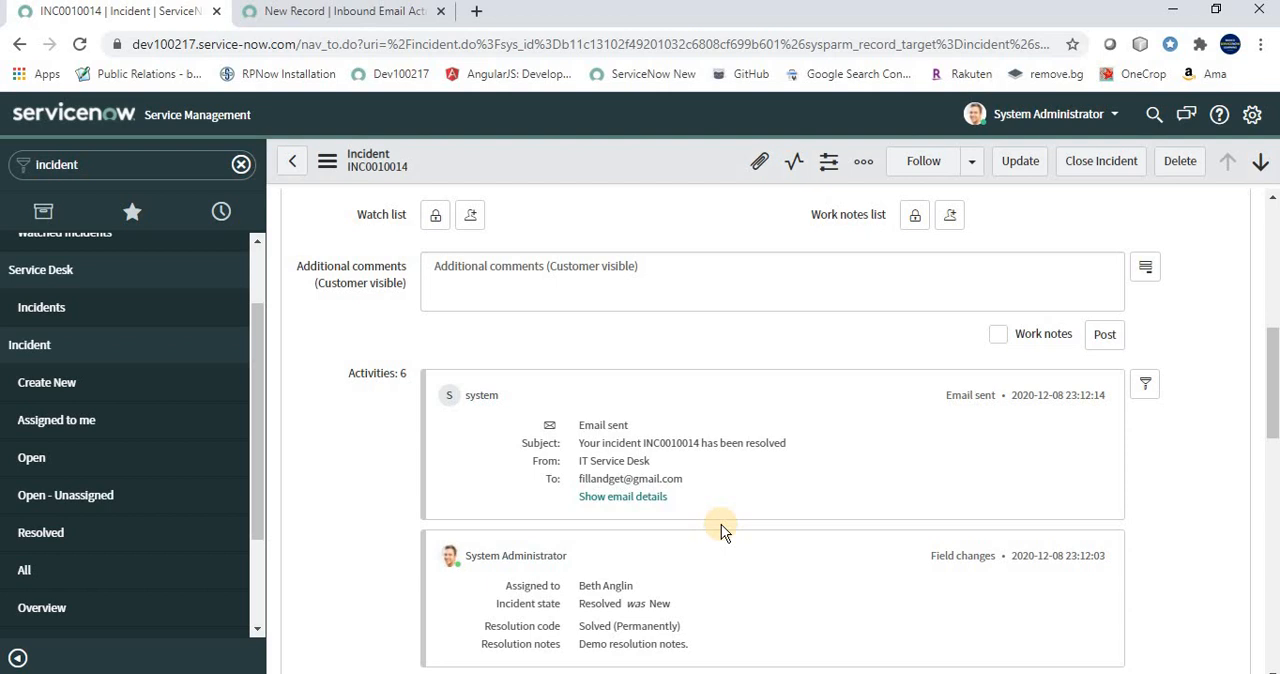
scroll(721, 524, up, 3)
Return to the new inbound action and replace the script's placeholder comment with var reopenUserName="";
click(345, 11)
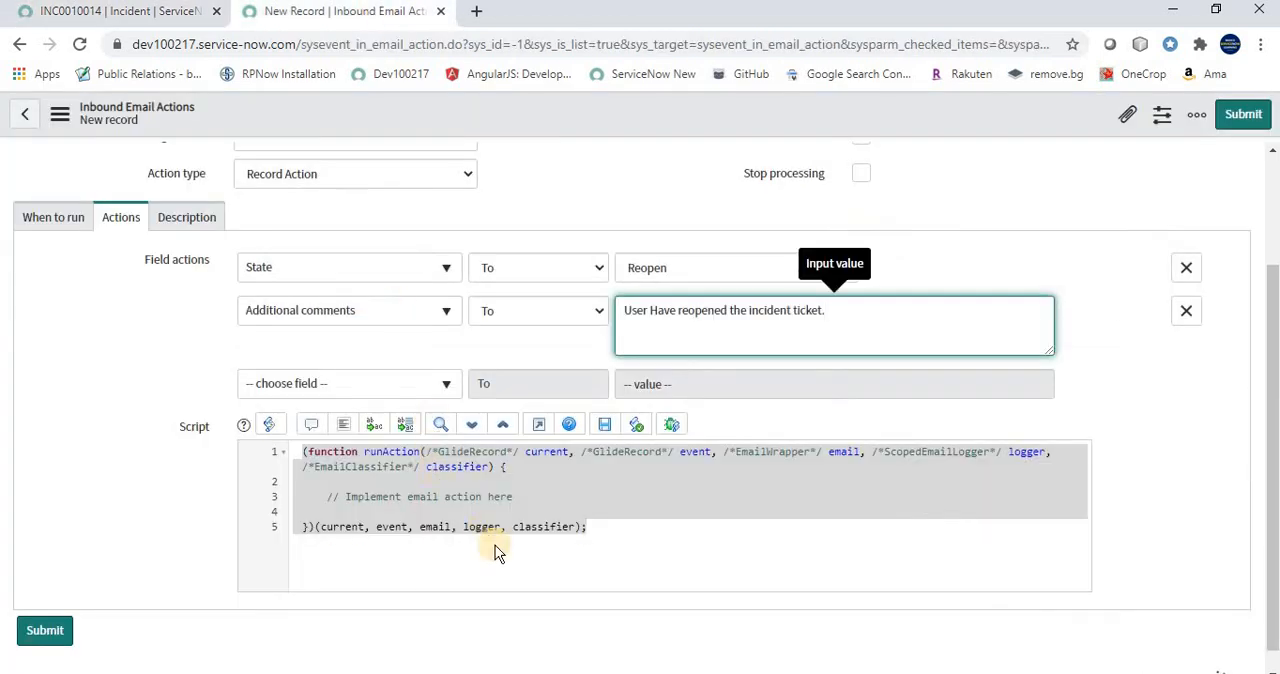
click(523, 494)
drag(531, 494, 313, 493)
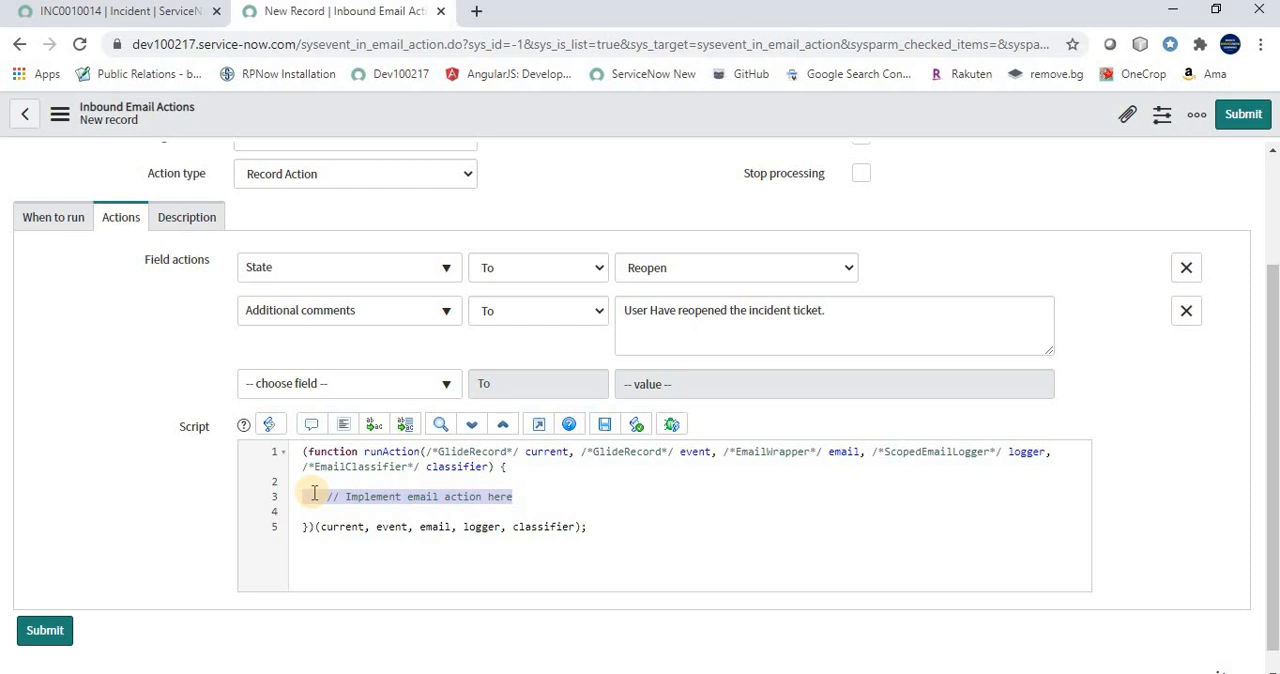
text(var reop)
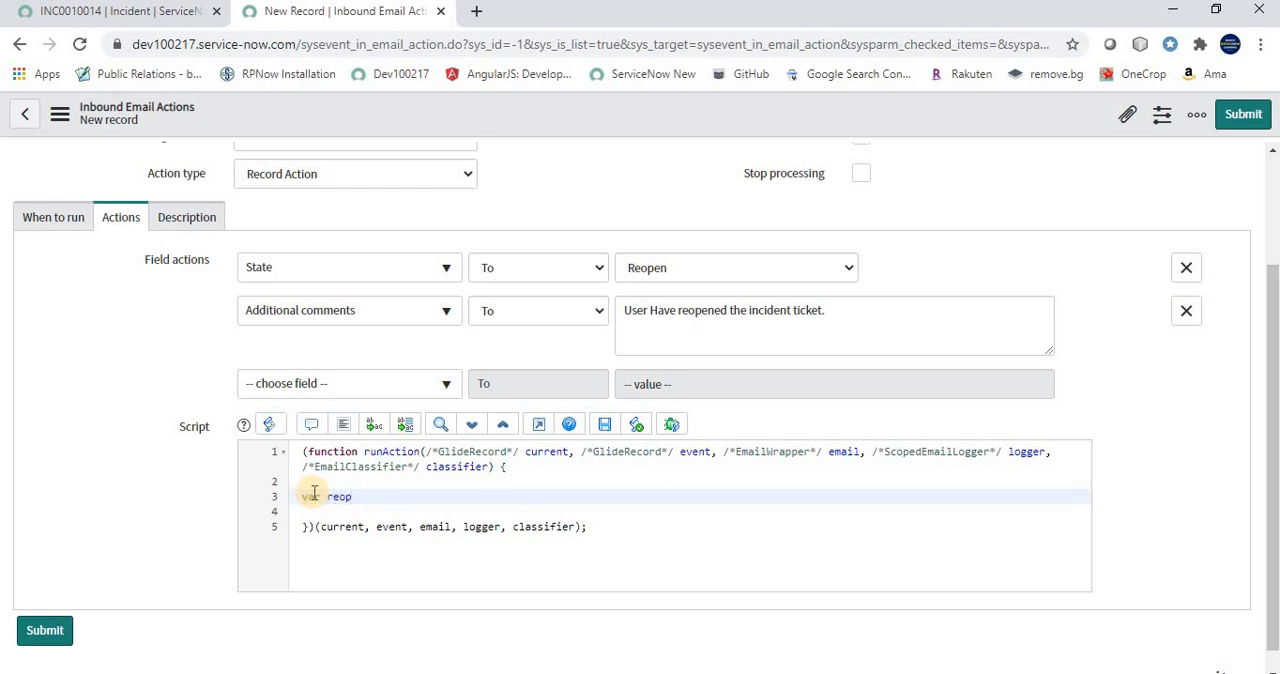
text(enUserName="";)
key(Return)
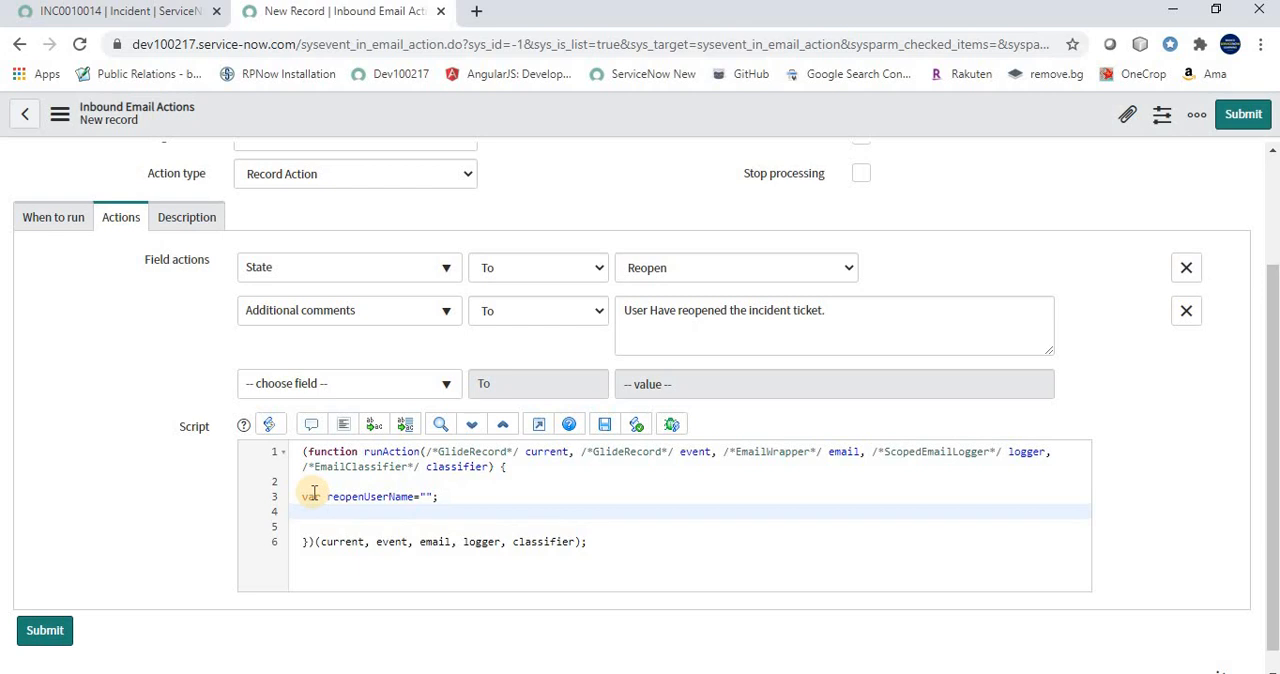
Declare a user variable in the script as new GlideRecord("sys_user")
text(var user= new GlideRecord)
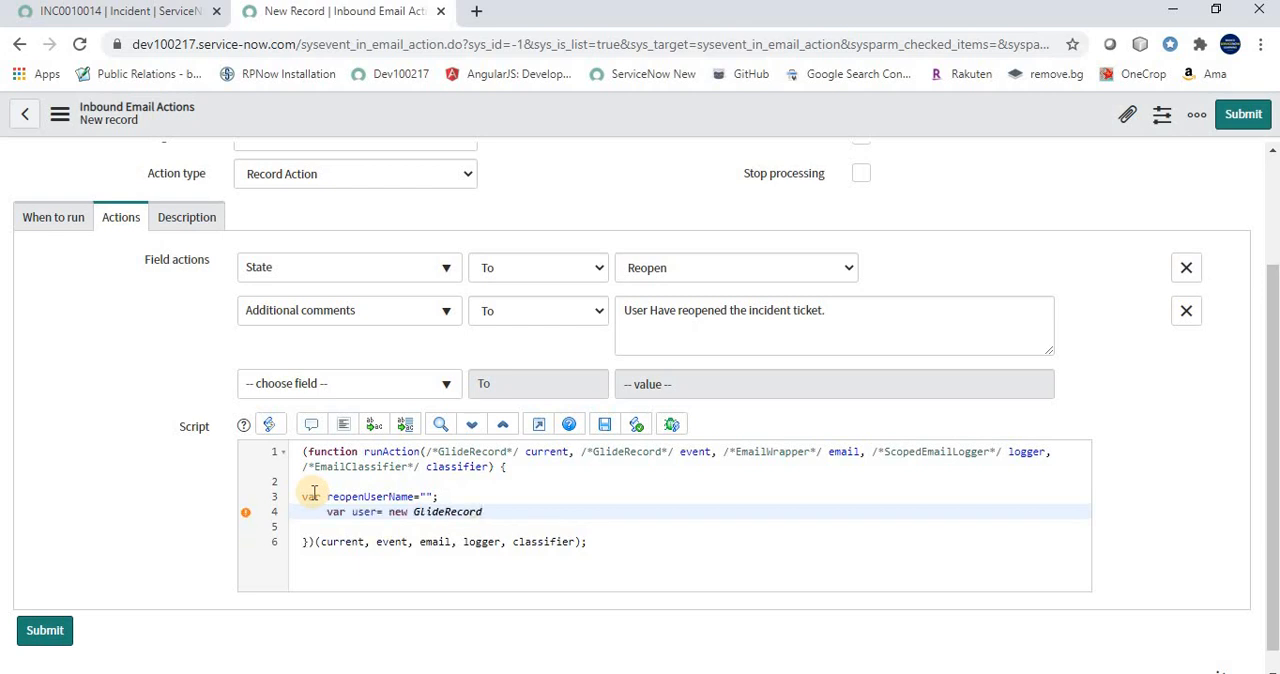
text(();)
key(Left)
text("")
text(sys_user)
key(Right)
key(Right)
key(Right)
key(Return)
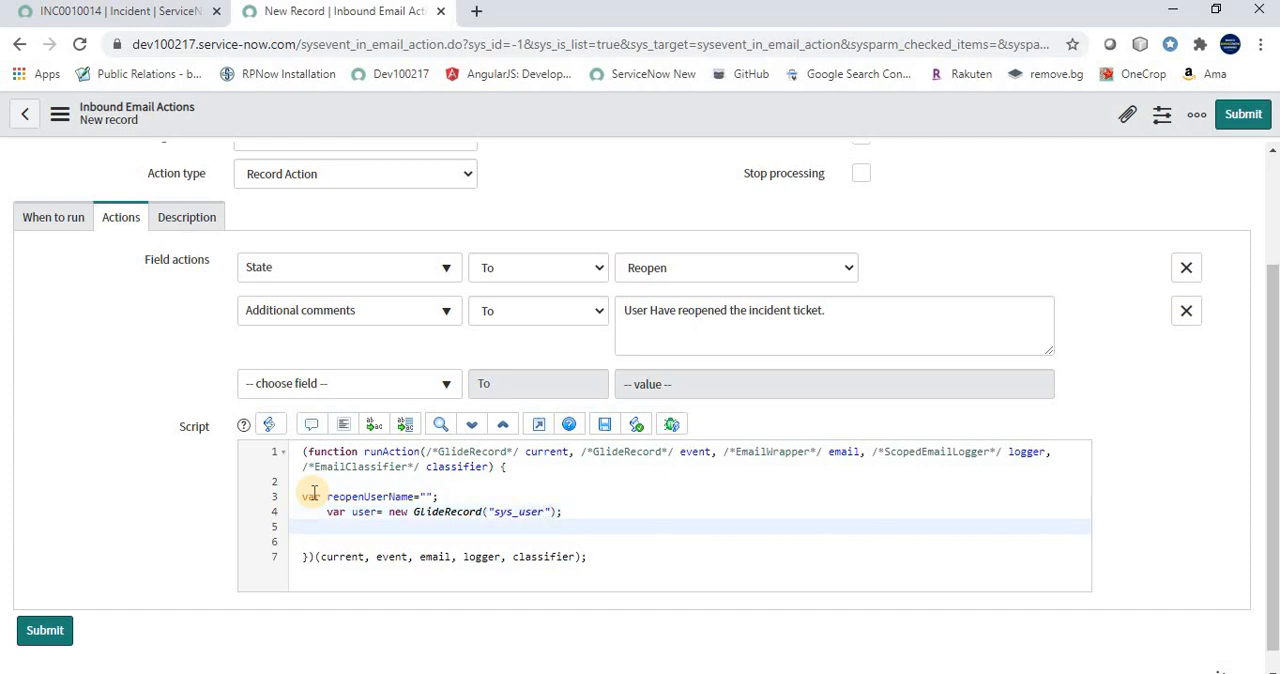
Add a query on the user record matching the sender's address: user.addQuery('email',email.from.toLowerCase());
text(user.ad)
key(Down)
key(Down)
key(Down)
key(Down)
key(Down)
key(Down)
key(Down)
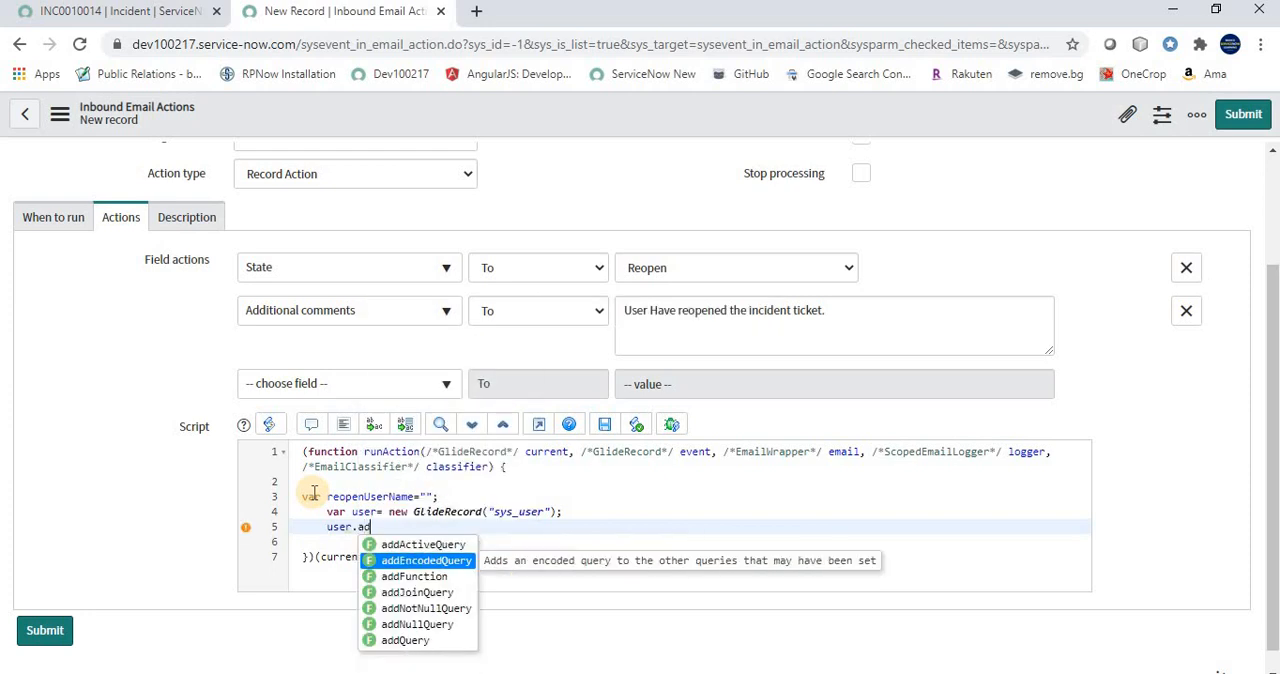
key(Return)
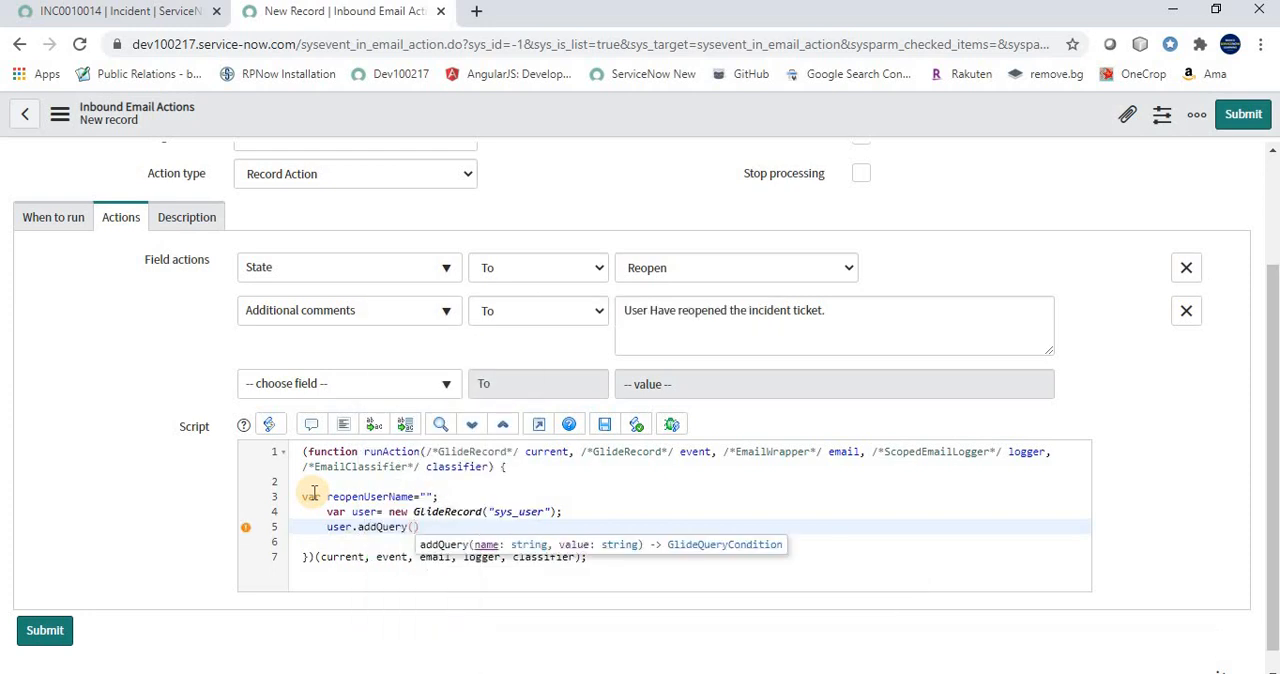
text('email)
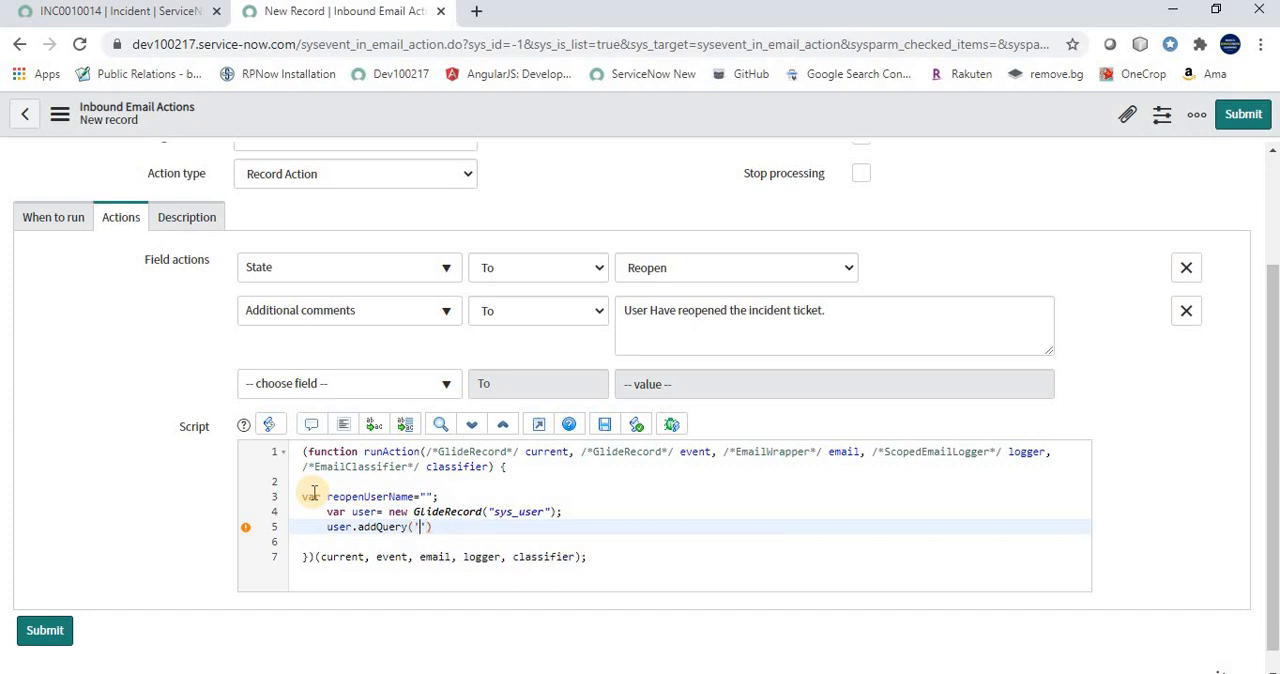
text(',)
text(email,)
text(fromto)
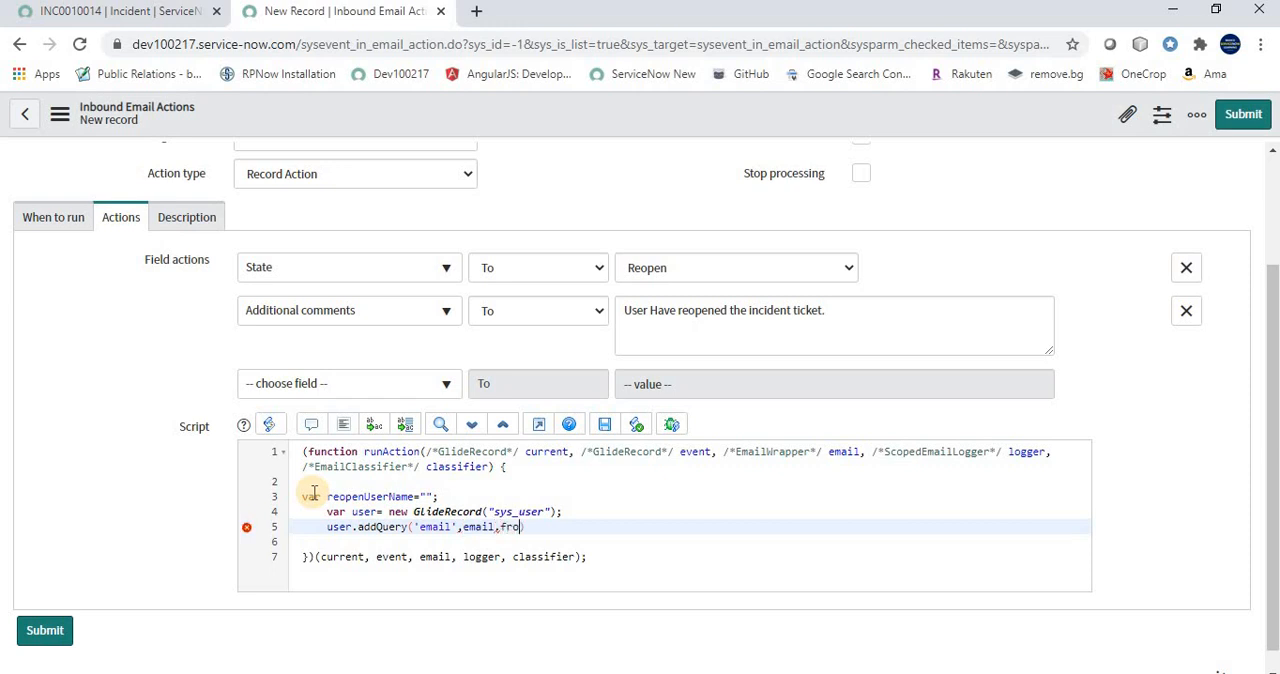
key(BackSpace)
key(BackSpace)
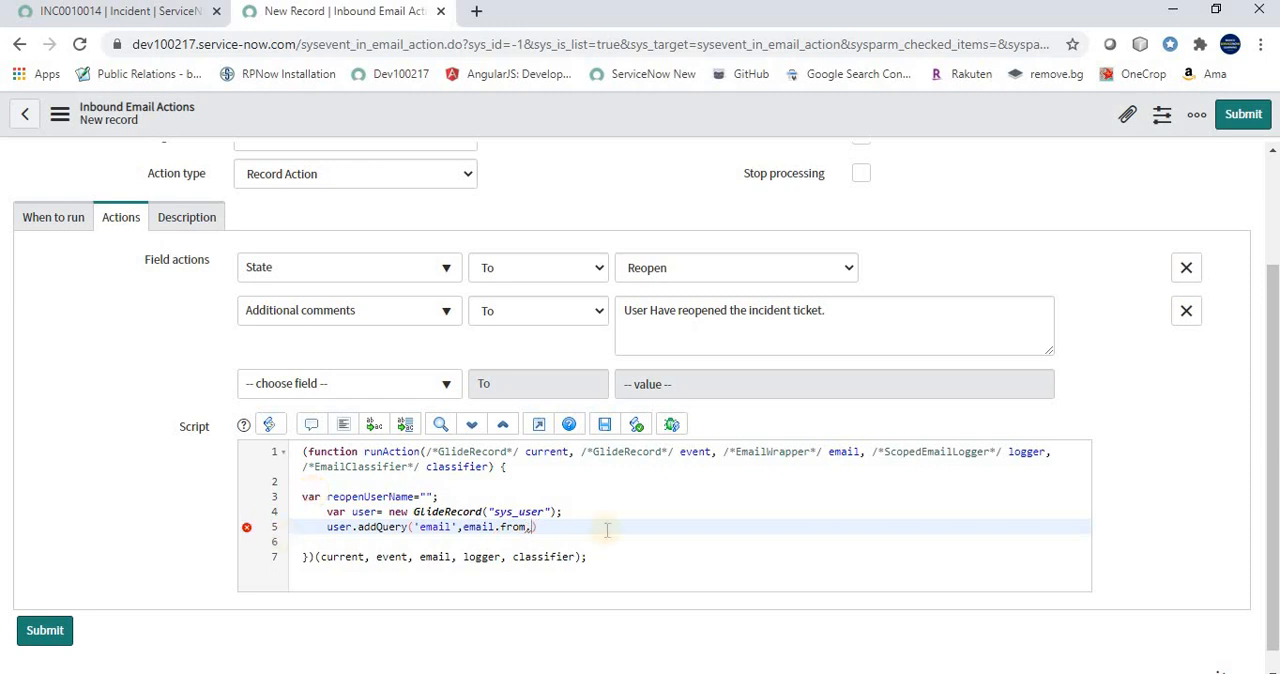
text(.toLowerCase()
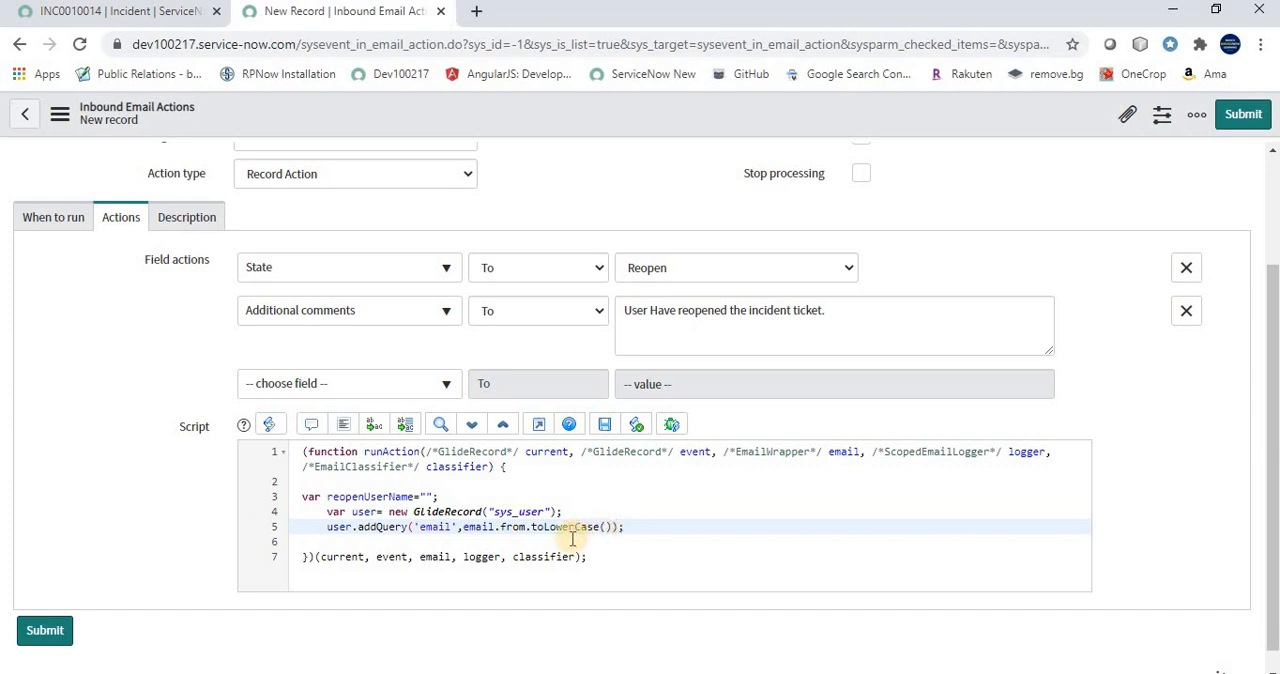
click(463, 528)
drag(496, 534, 612, 521)
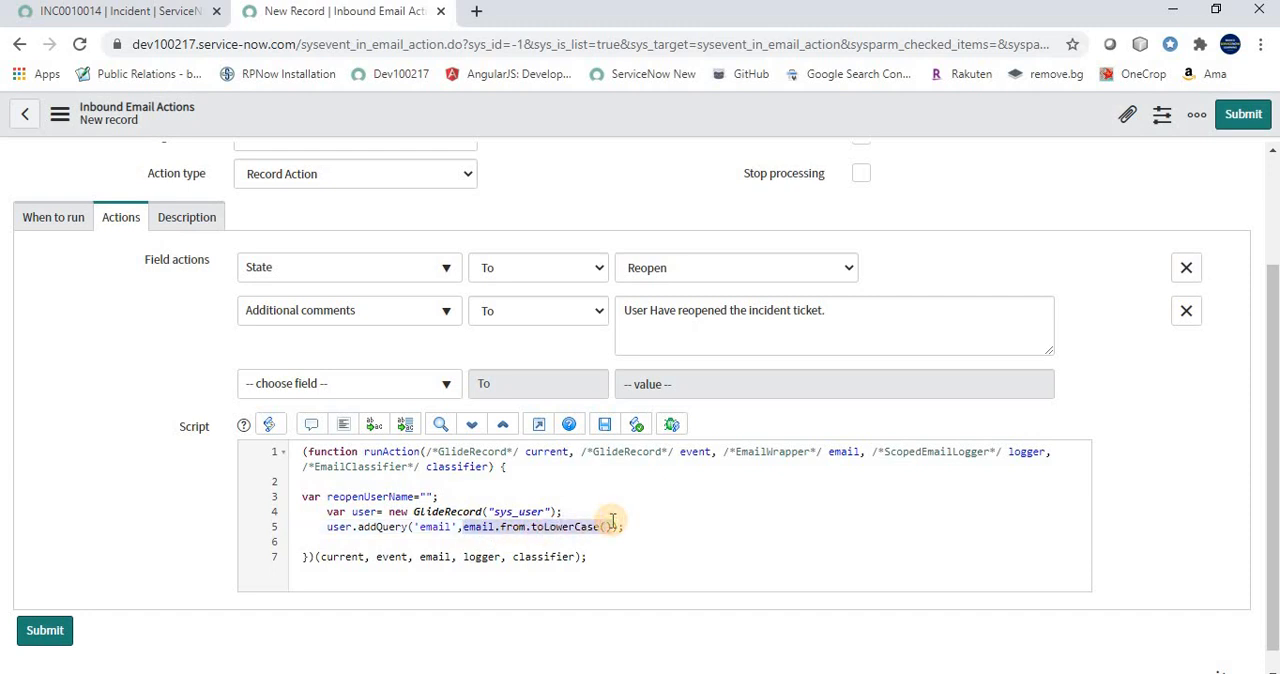
click(838, 452)
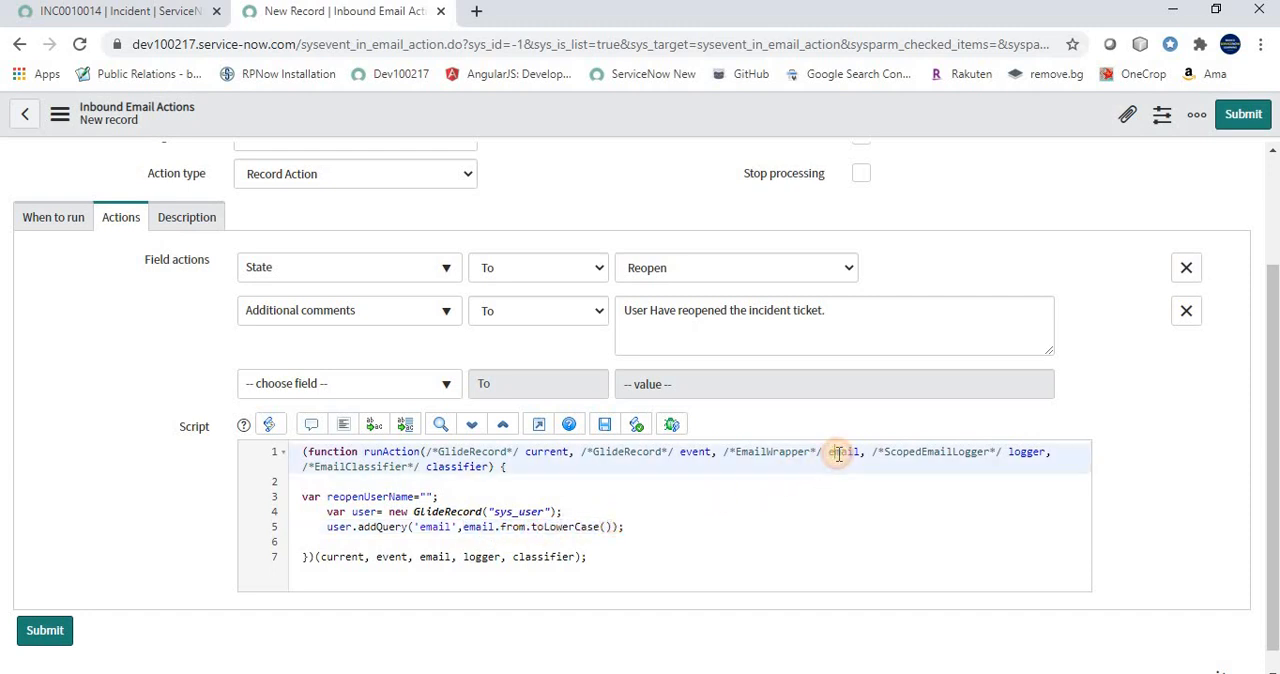
double_click(838, 452)
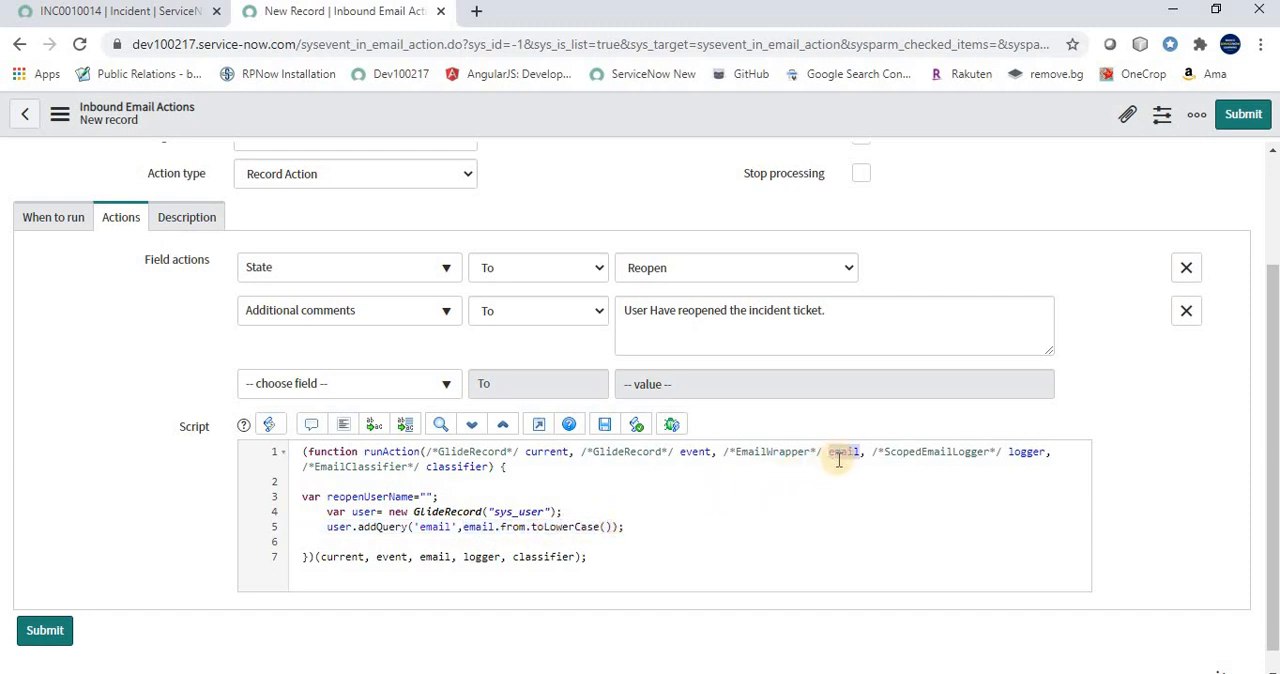
Run the user query by adding user.query(); on the line below the email filter
click(630, 530)
key(Return)
text(user)
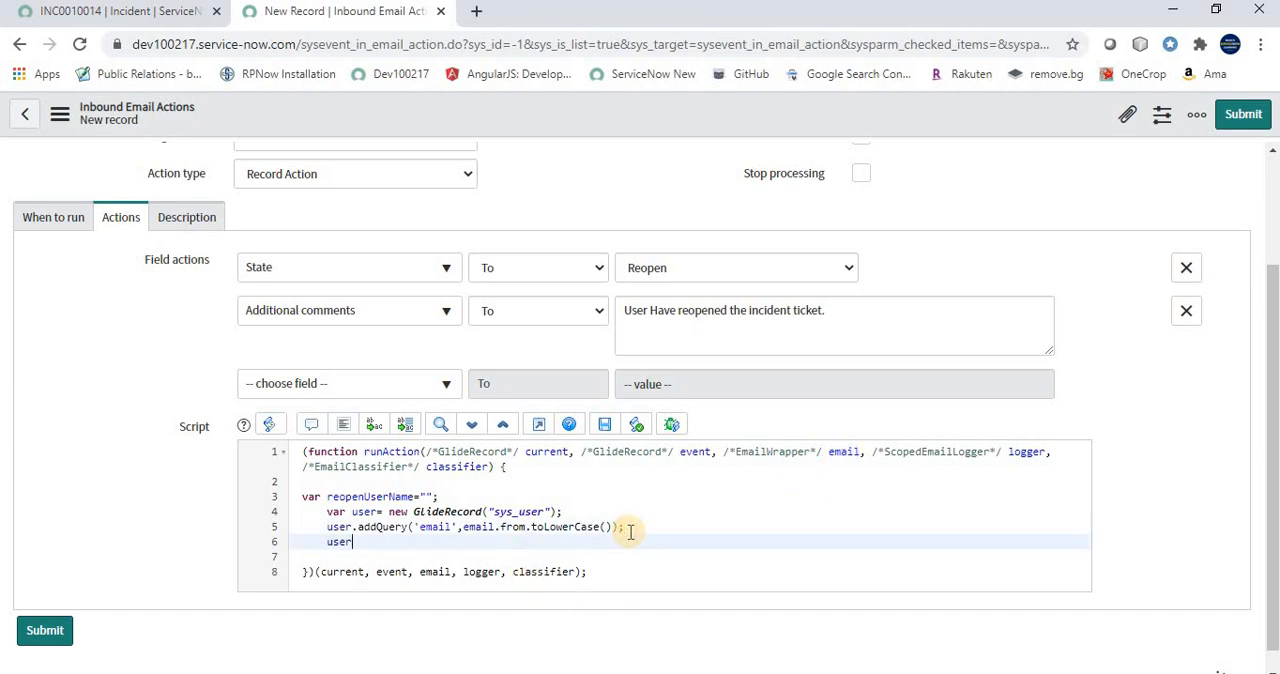
text(.q)
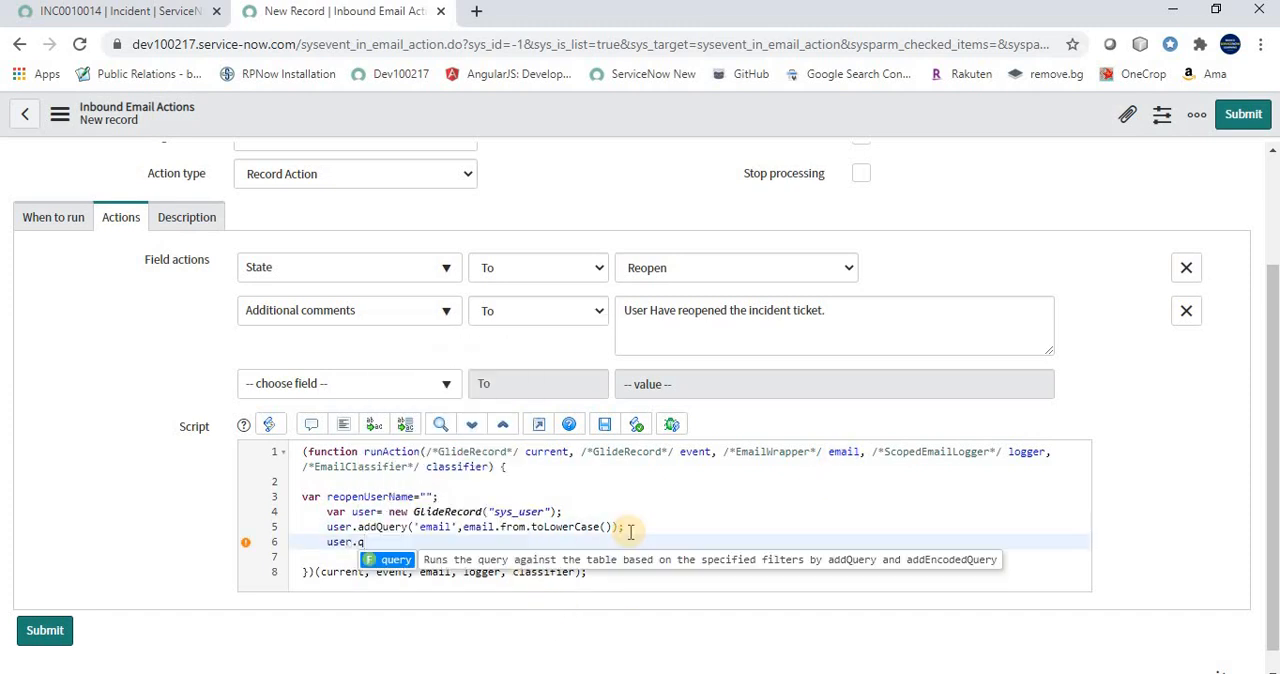
key(Return)
text(();)
key(Return)
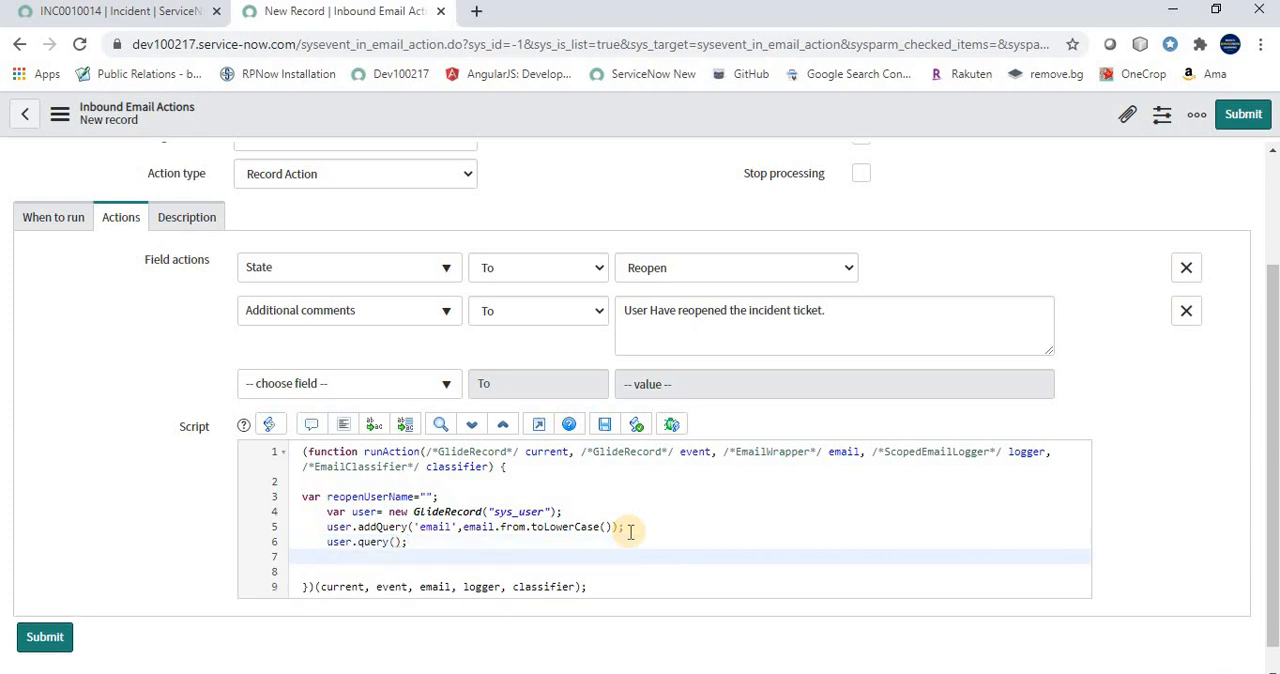
Start an if(user.next()) condition with a braced block below the query call
text(if(user.next)
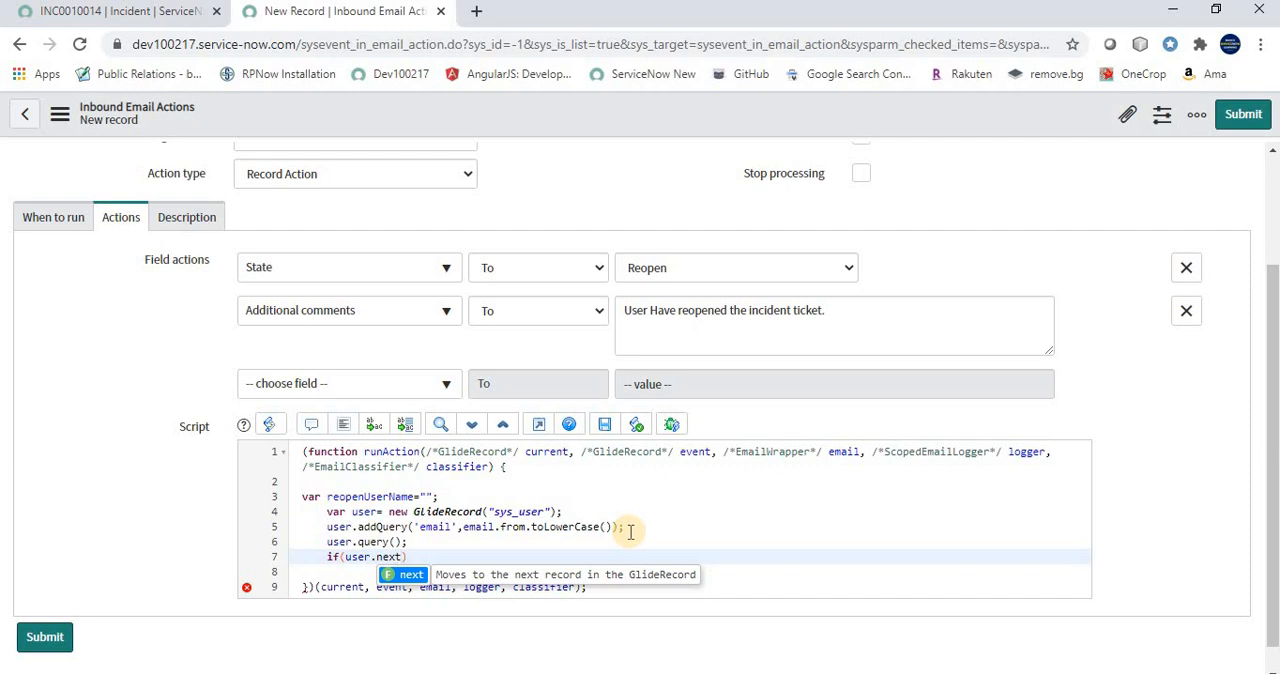
text(()))
key(Return)
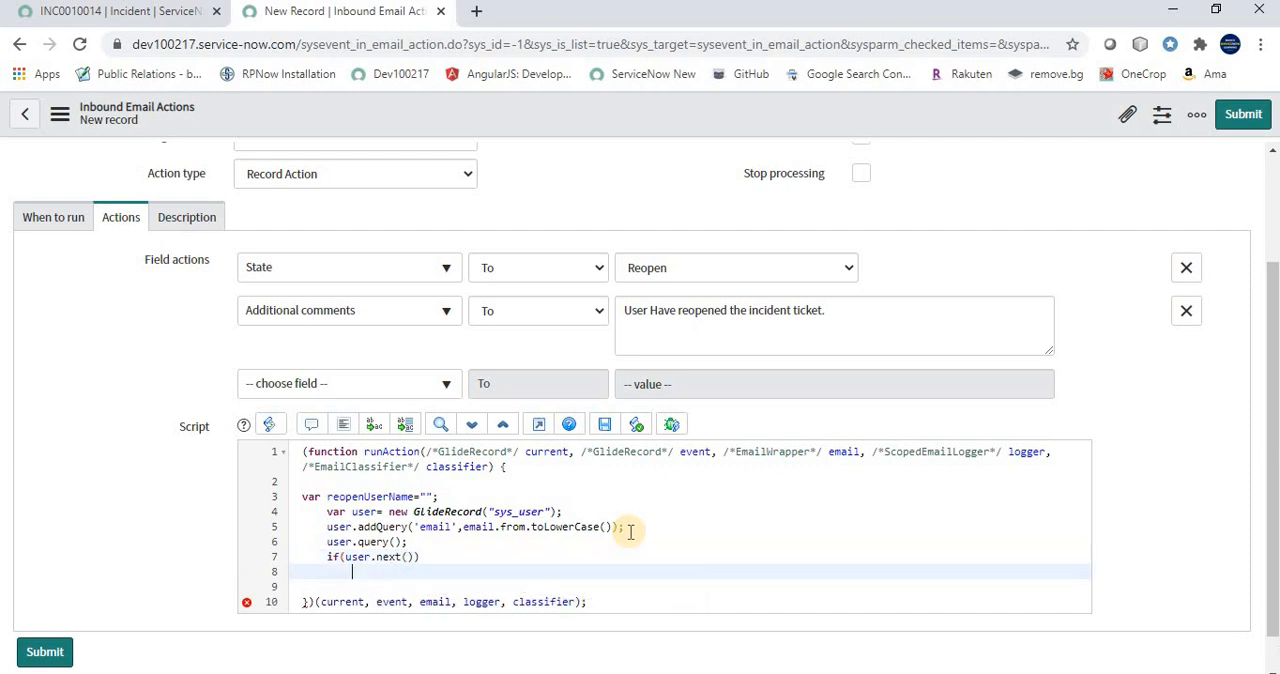
text({)
key(Return)
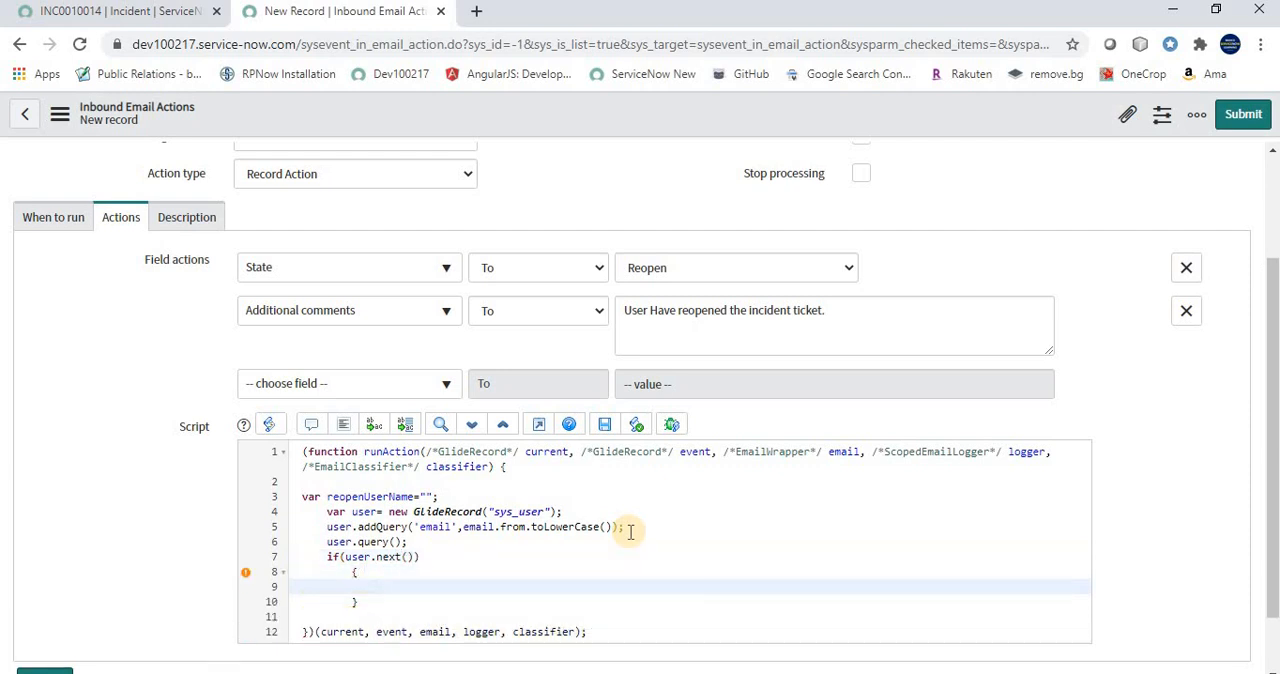
Inside the if block, assign the found user's name with reopenUserName=user.name;
text(reopenUserName)
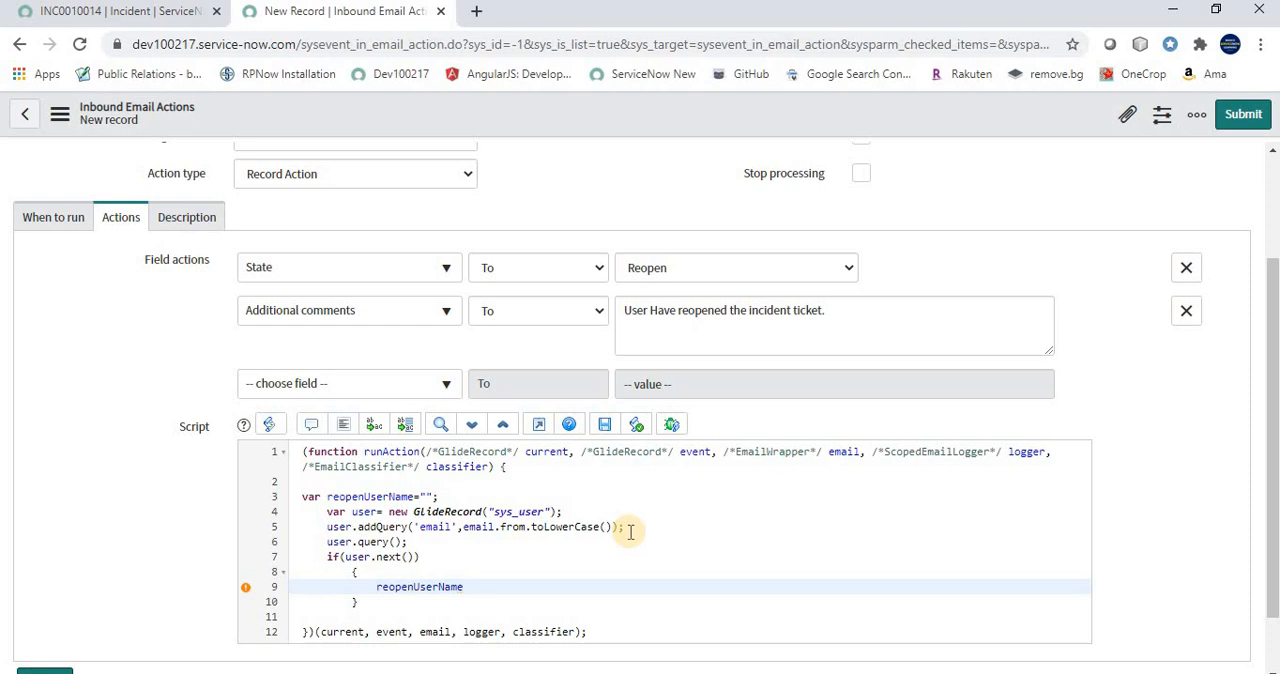
text(=user.)
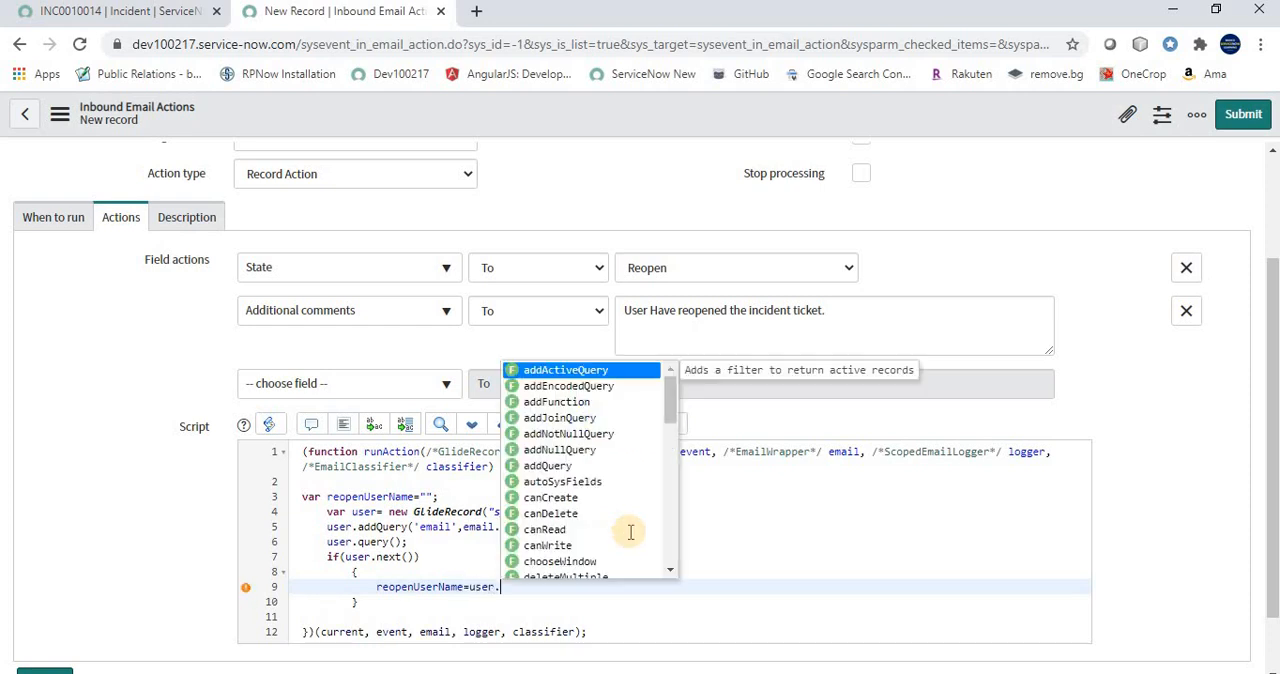
text(name;)
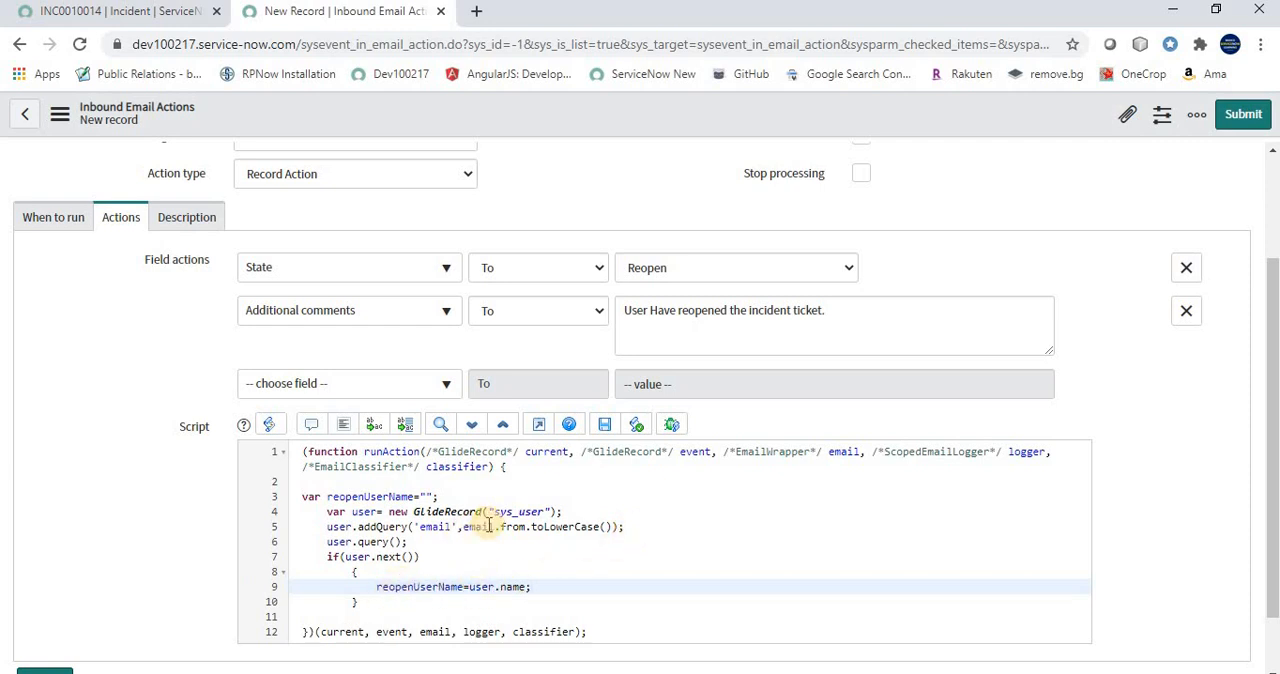
Below the if block, set current.work_notes to the text "Incident is Reopened by "
scroll(390, 530, down, 1)
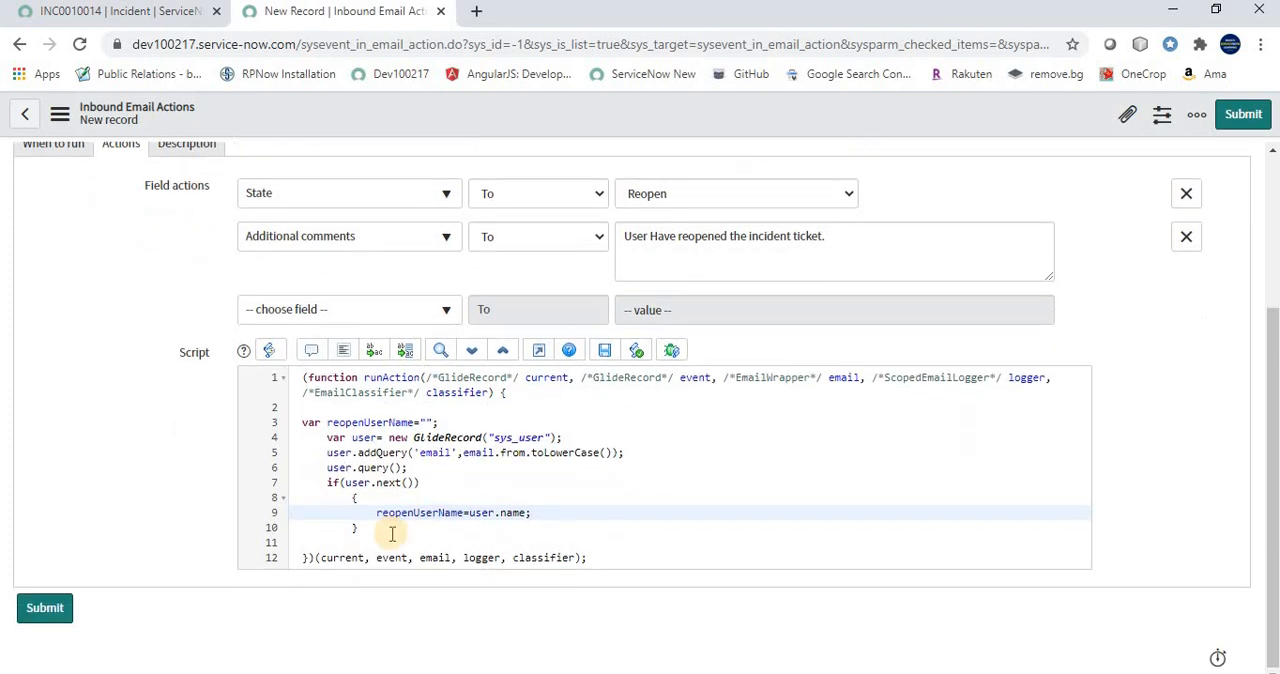
click(394, 533)
key(Return)
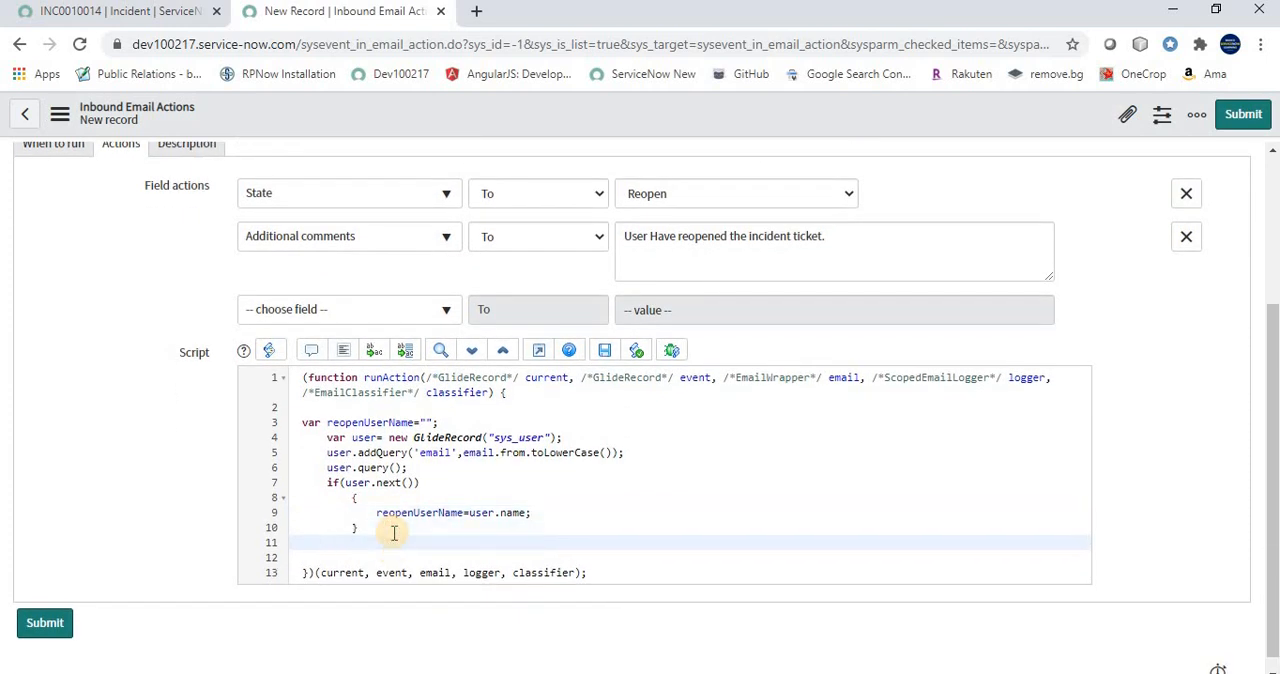
text(current.work_notes="")
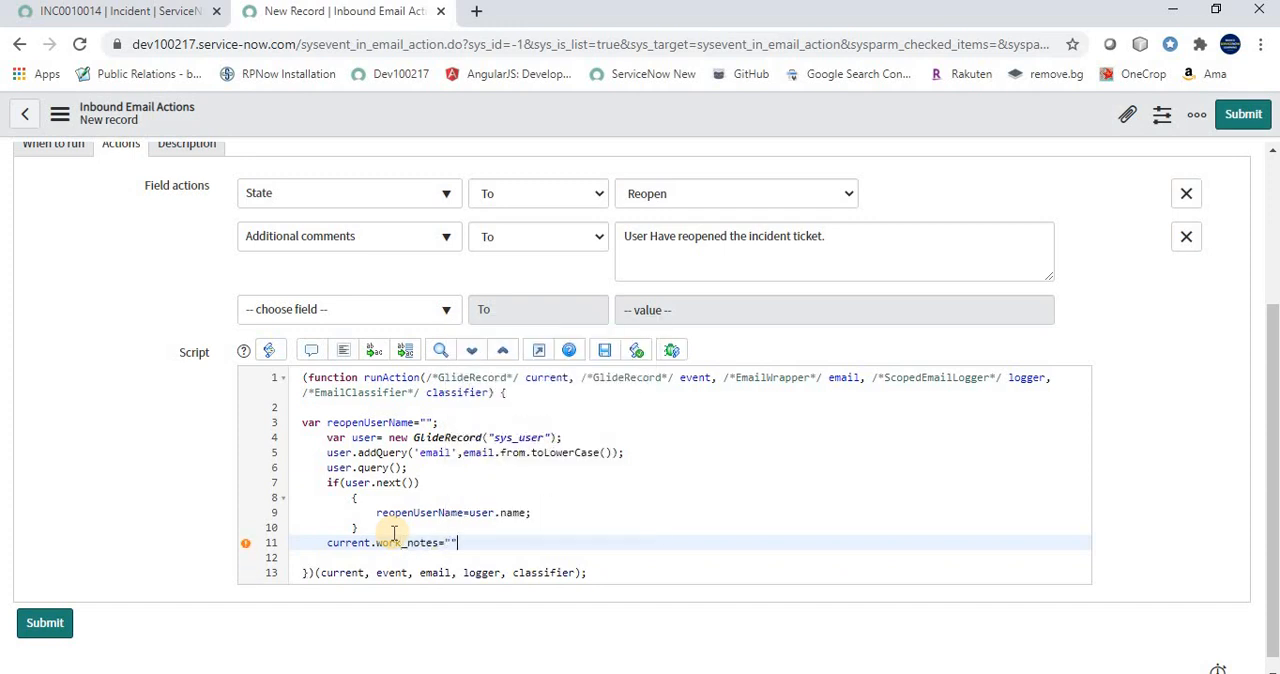
text(Incident is Reopened by)
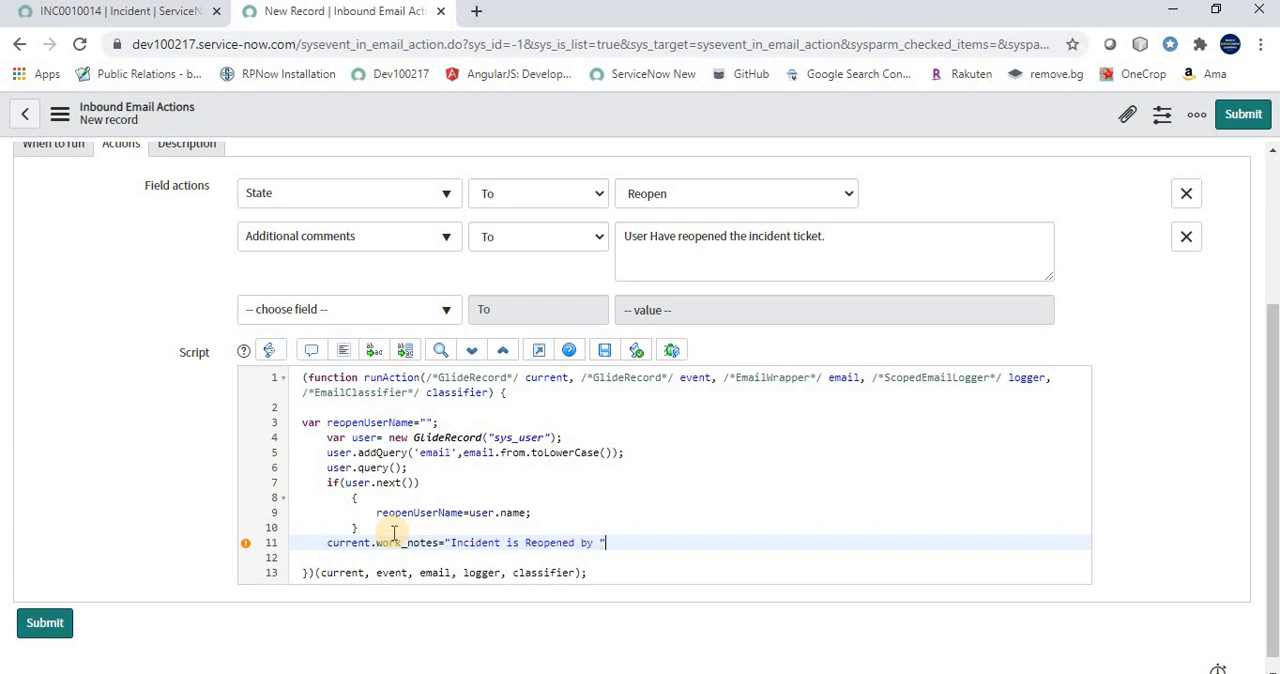
text( +)
Append the reopenUserName variable to the work notes text and end the statement
double_click(410, 512)
key(ctrl+c)
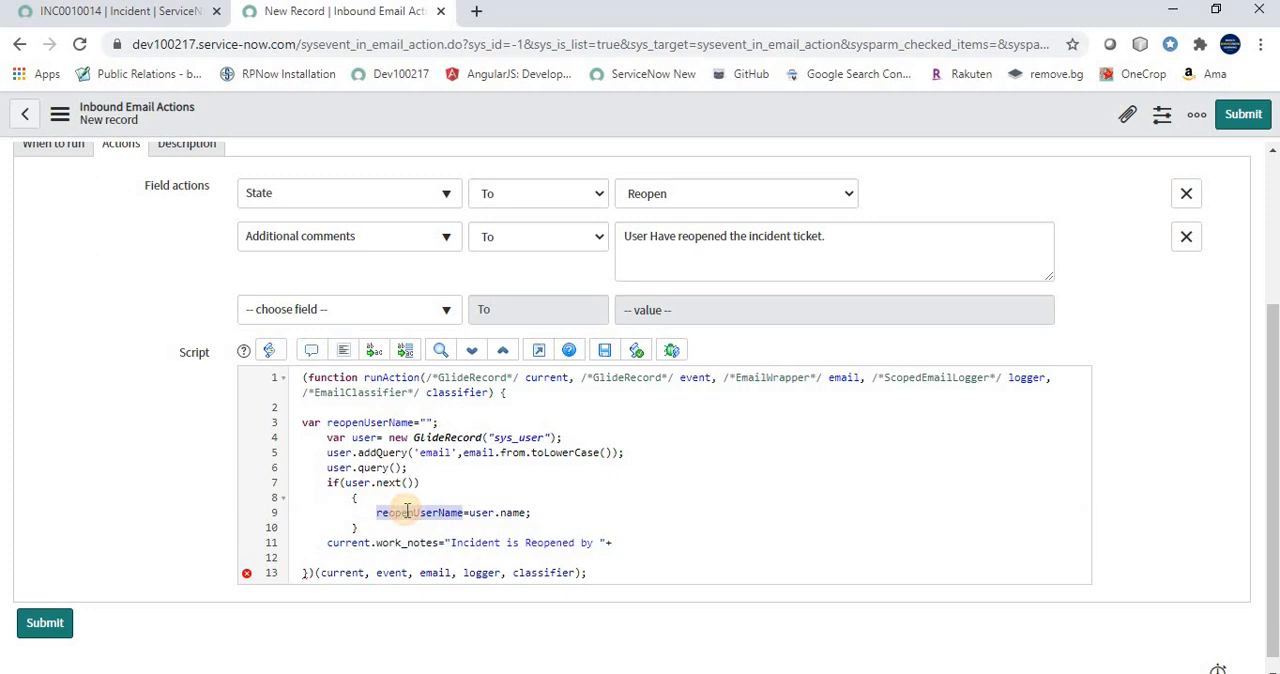
click(658, 543)
key(ctrl+v)
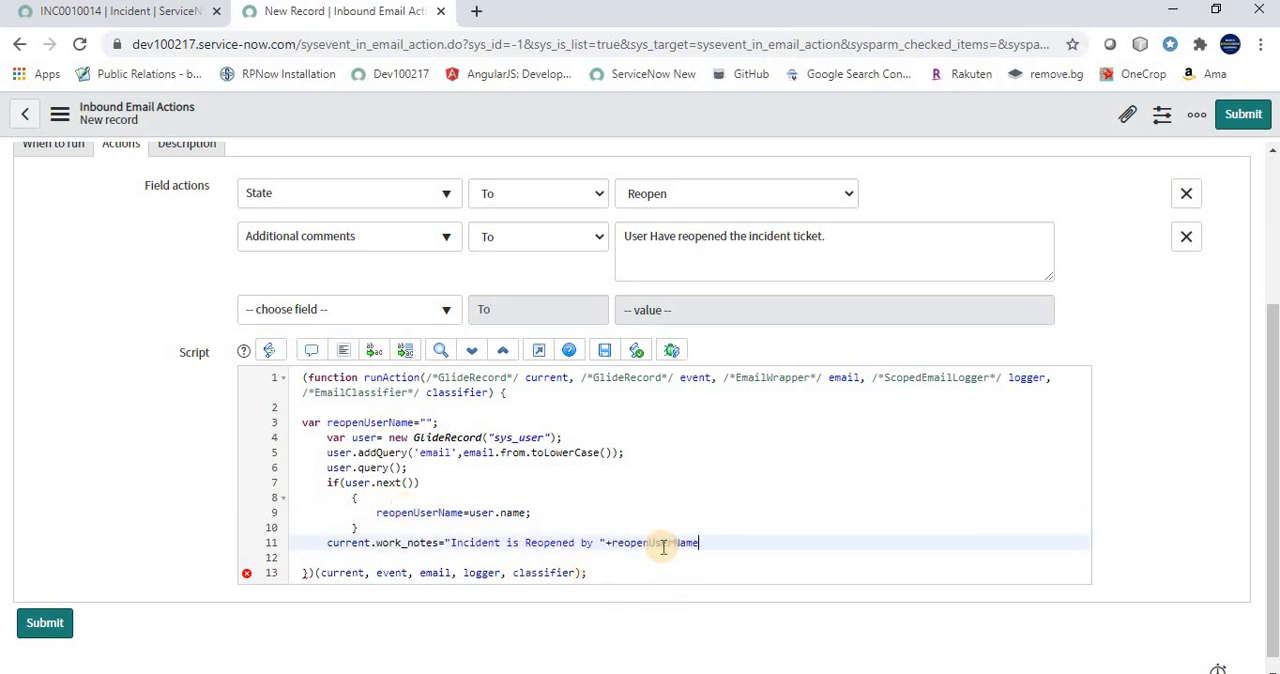
text(;)
key(Return)
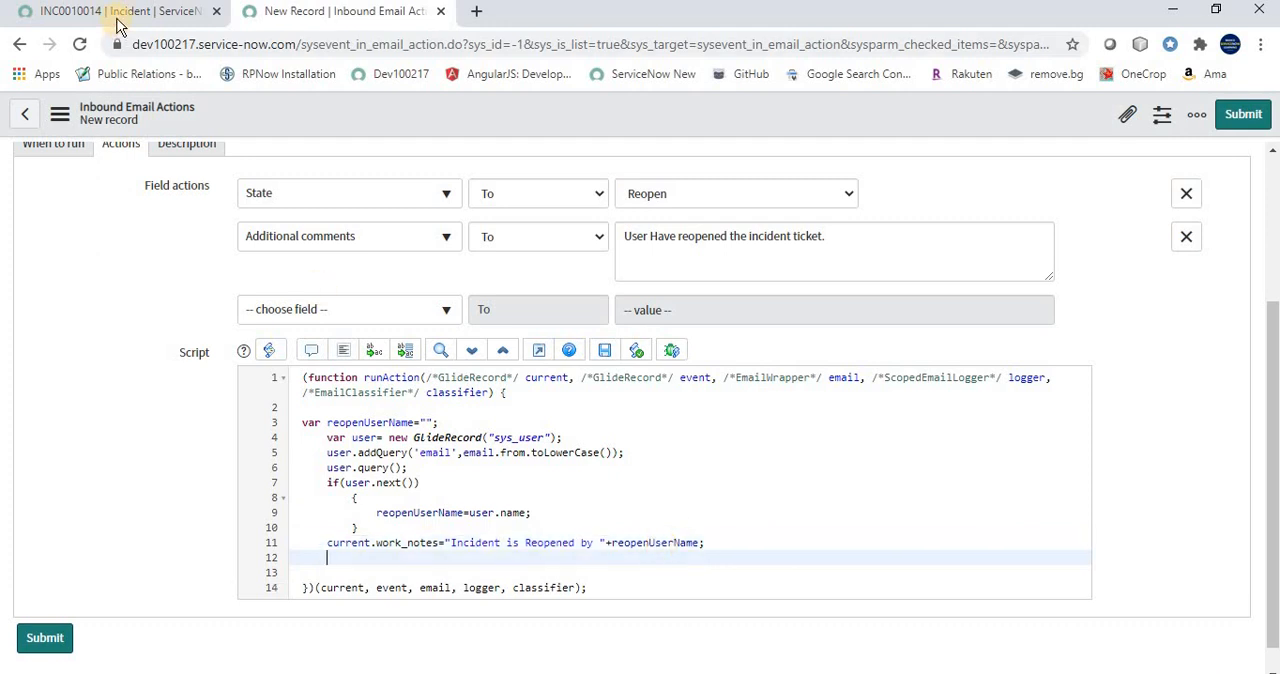
Look up the incident's Reopened Date field name and add current.u_reopened_date=gs.nowDateTime(); to the inbound action script
click(118, 12)
scroll(900, 420, up, 3)
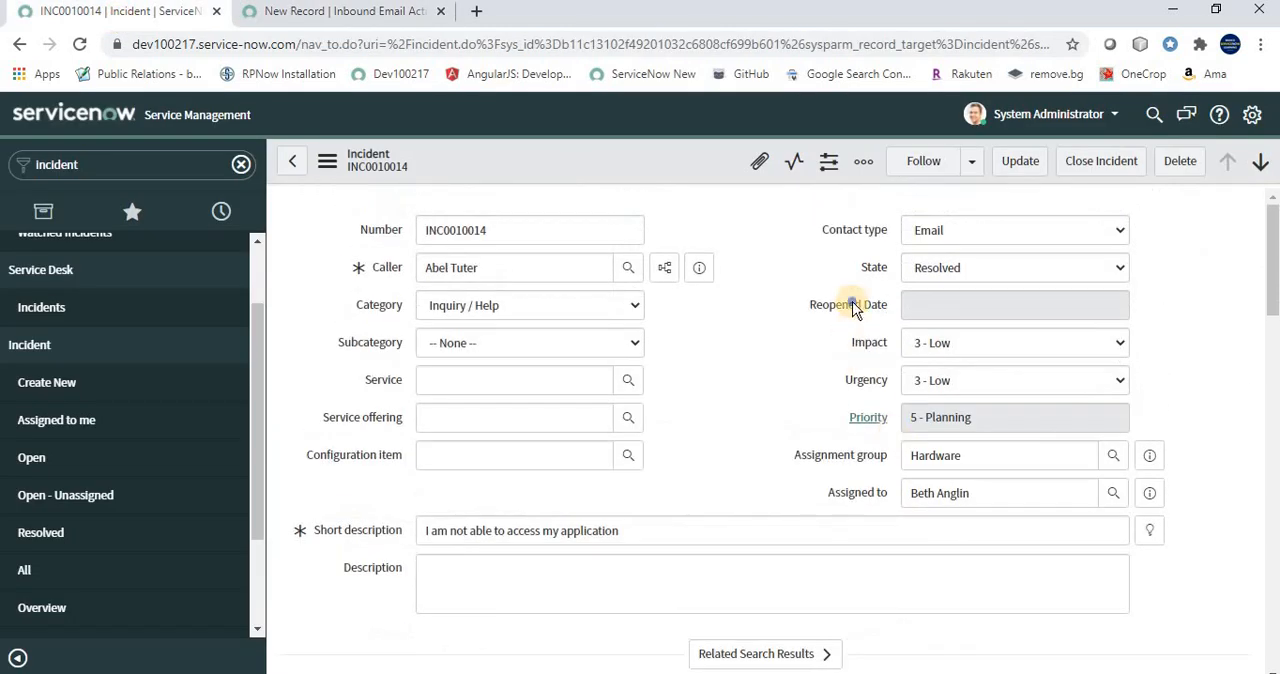
right_click(853, 307)
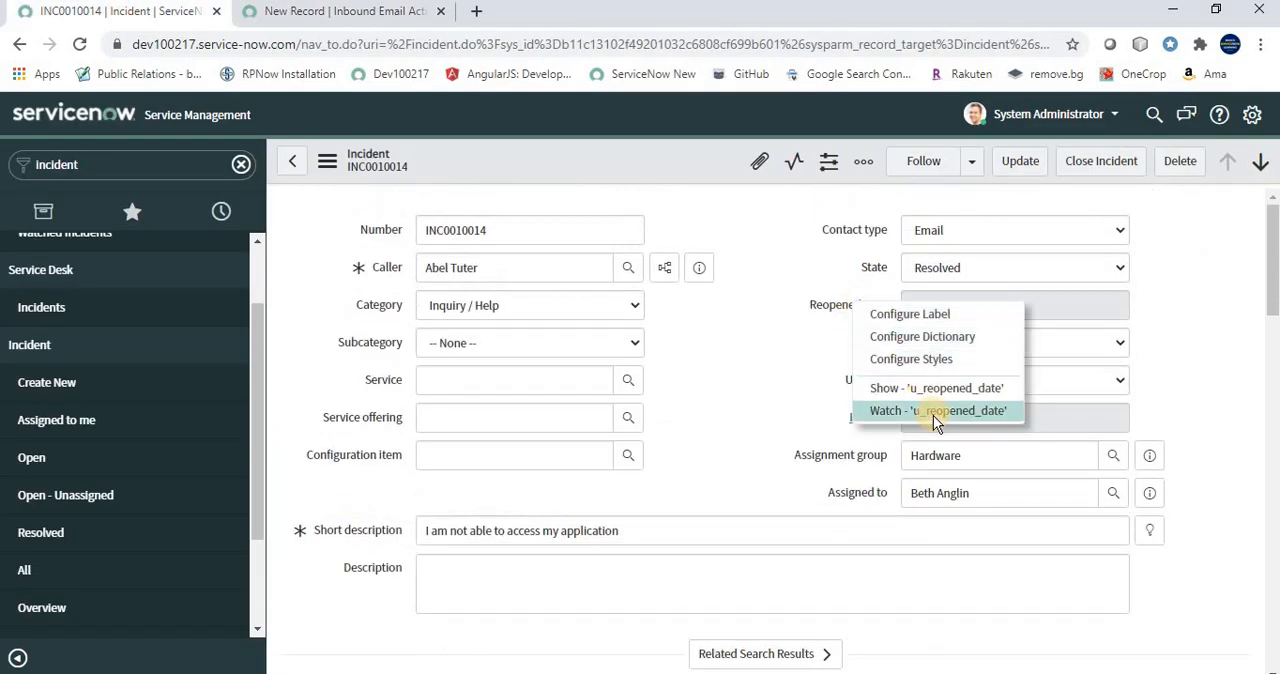
click(290, 12)
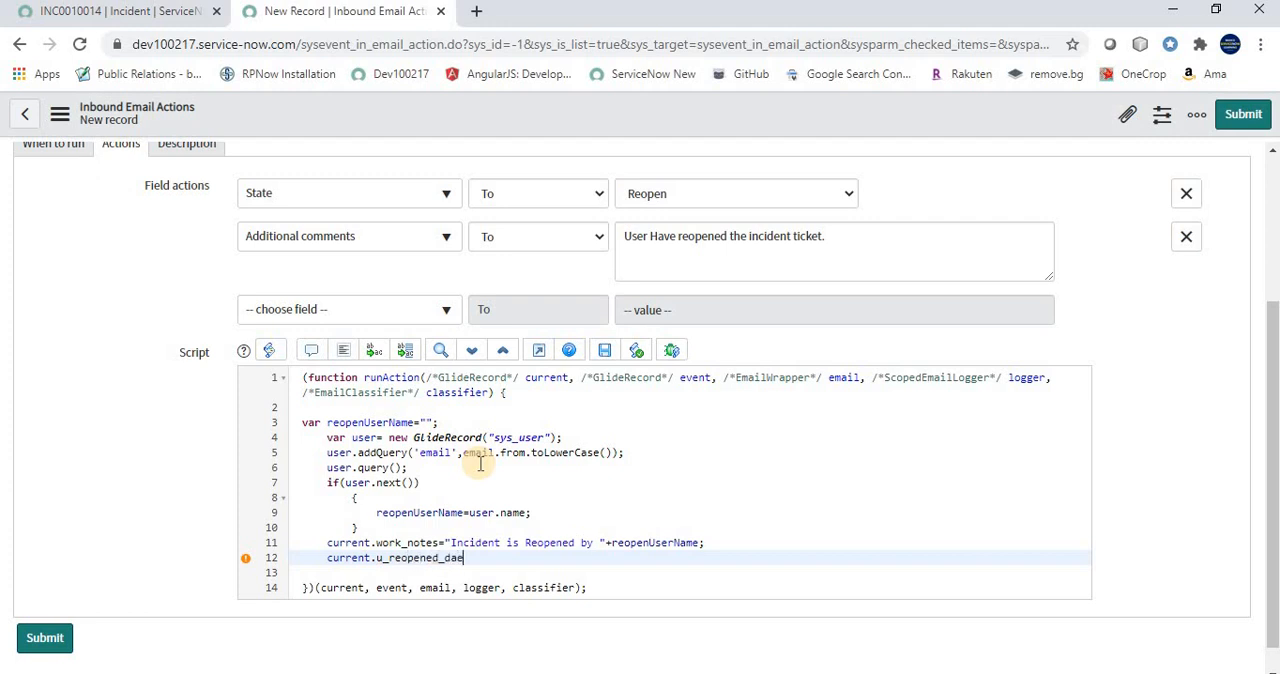
text(=gs)
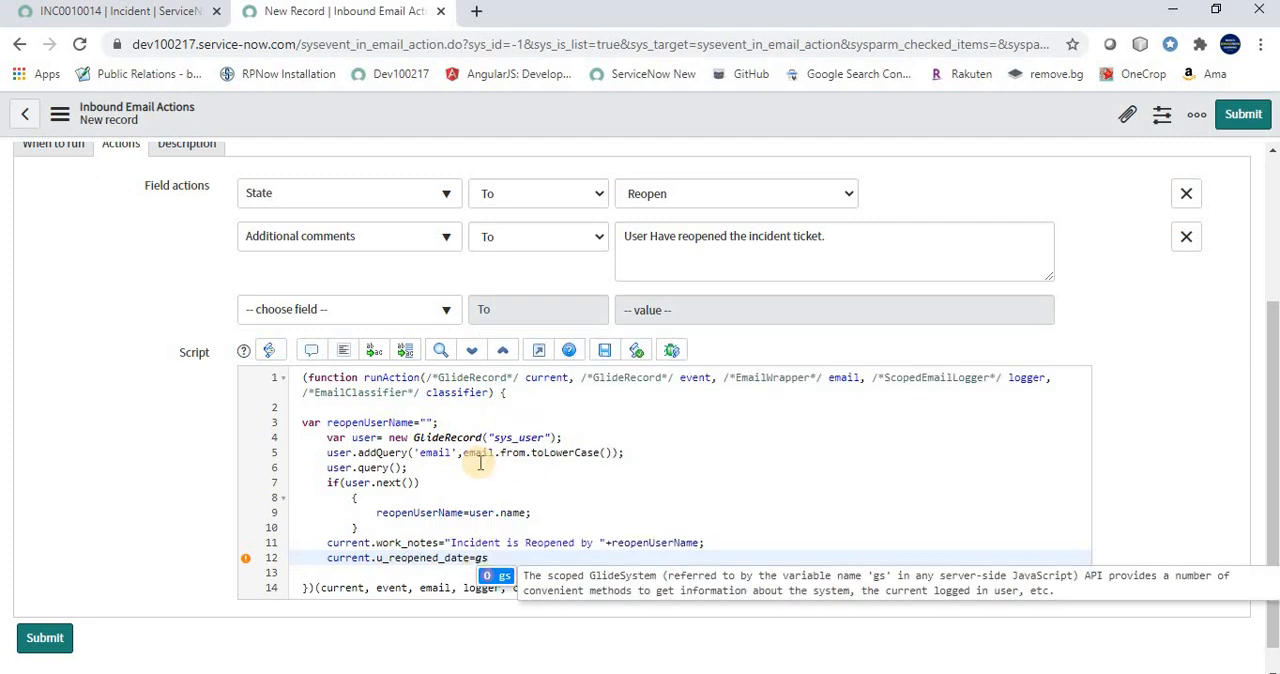
text(.)
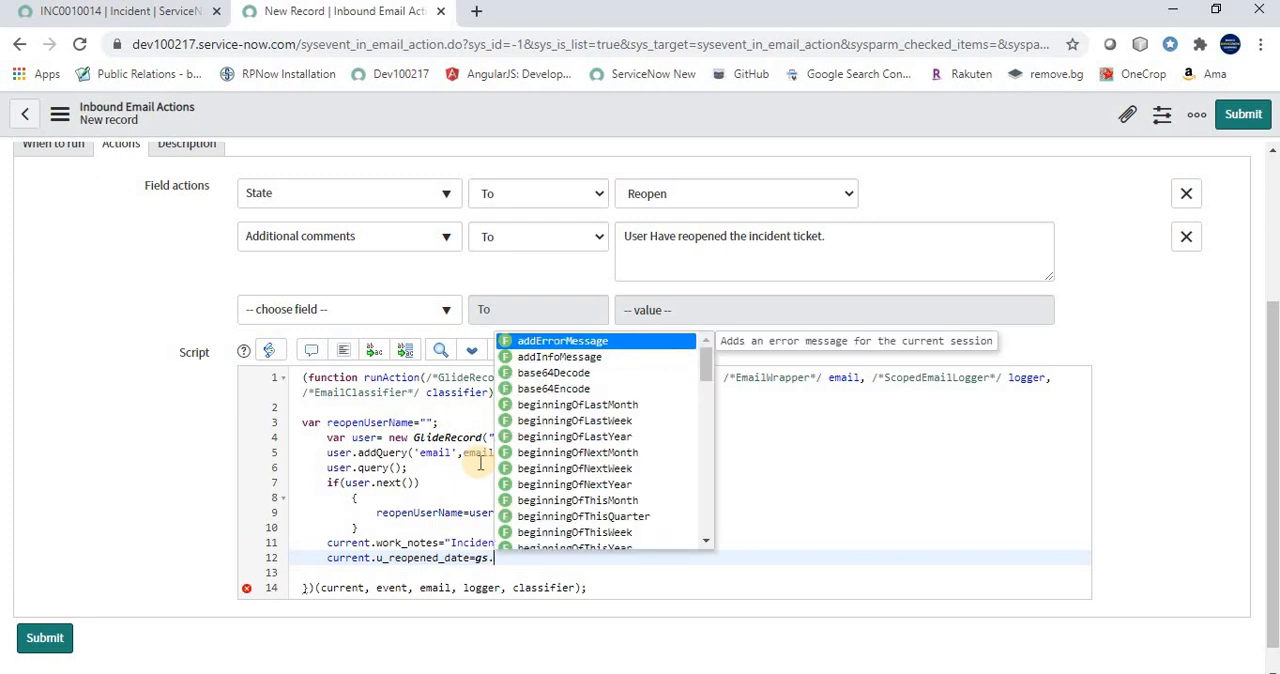
text(nowDate)
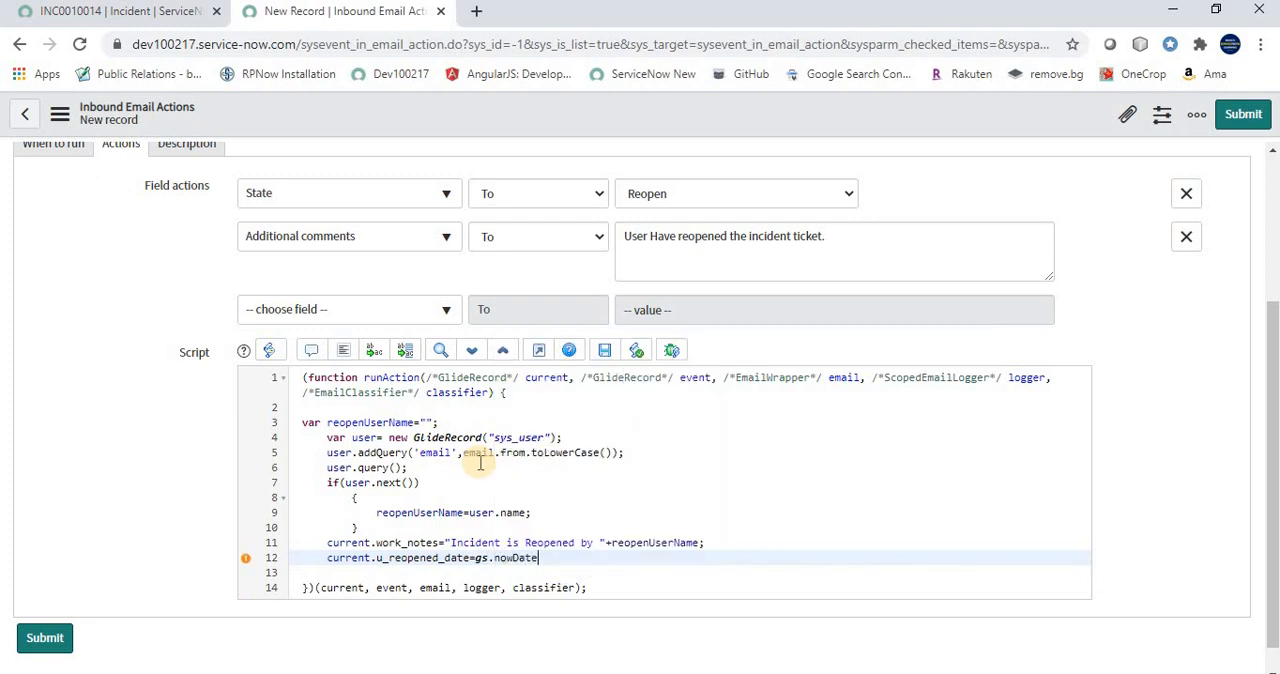
text(Time();)
drag(583, 557, 467, 560)
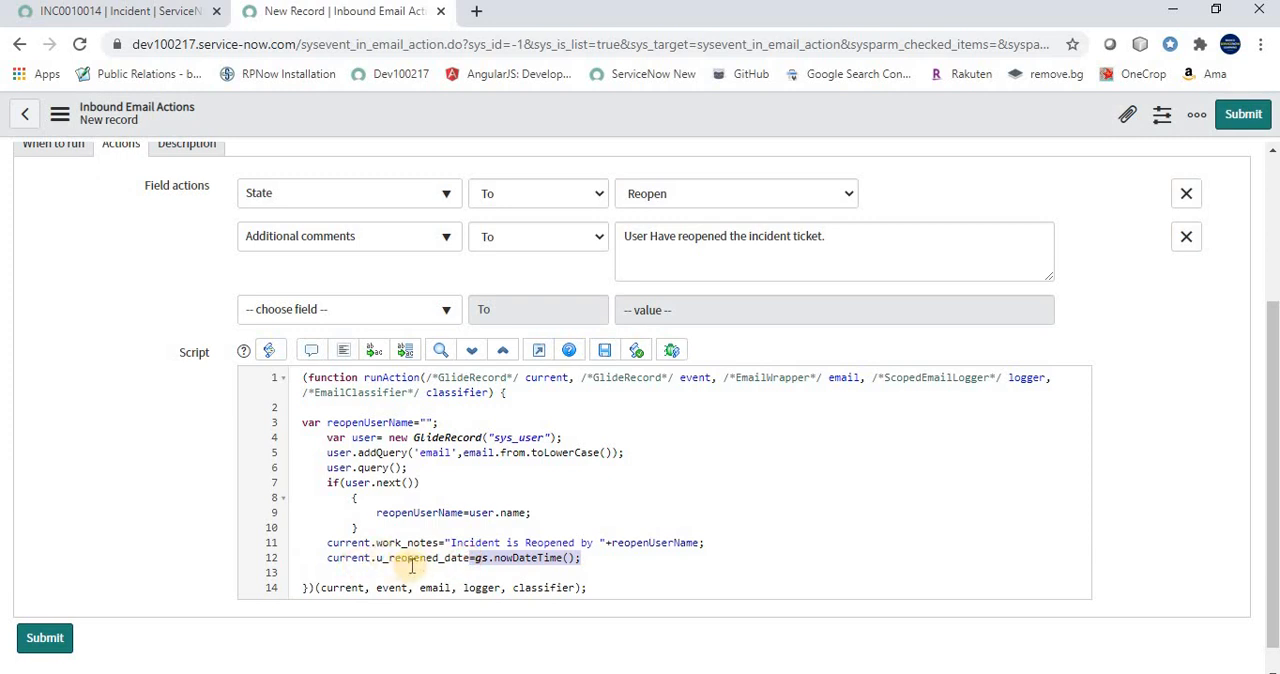
Add current.update(); below the reopened date line and reword the work notes text to "Incident Reopened By "
click(588, 560)
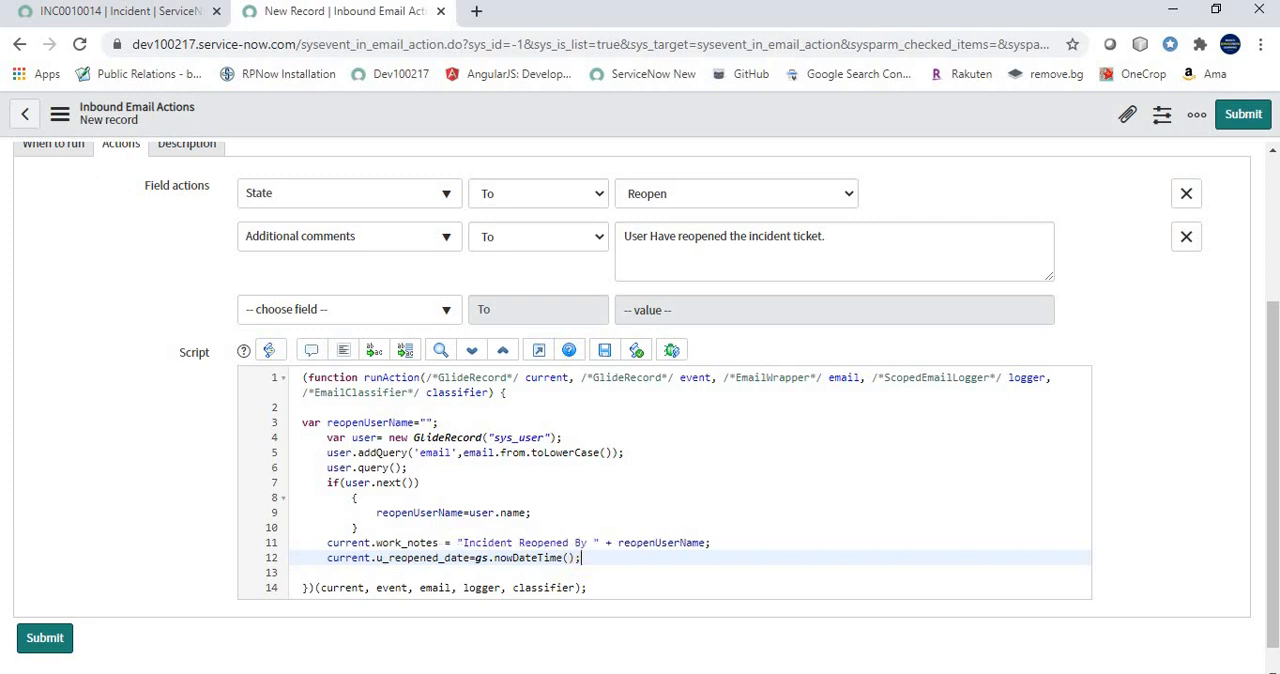
key(Return)
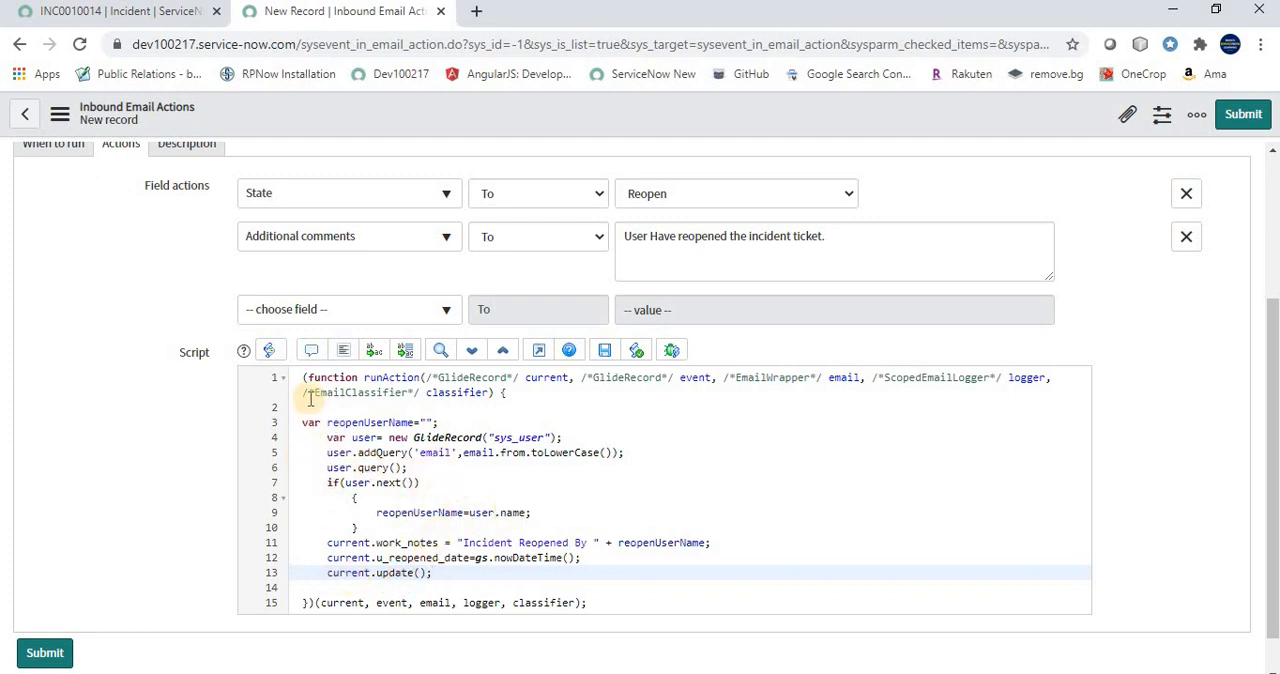
drag(552, 392, 323, 359)
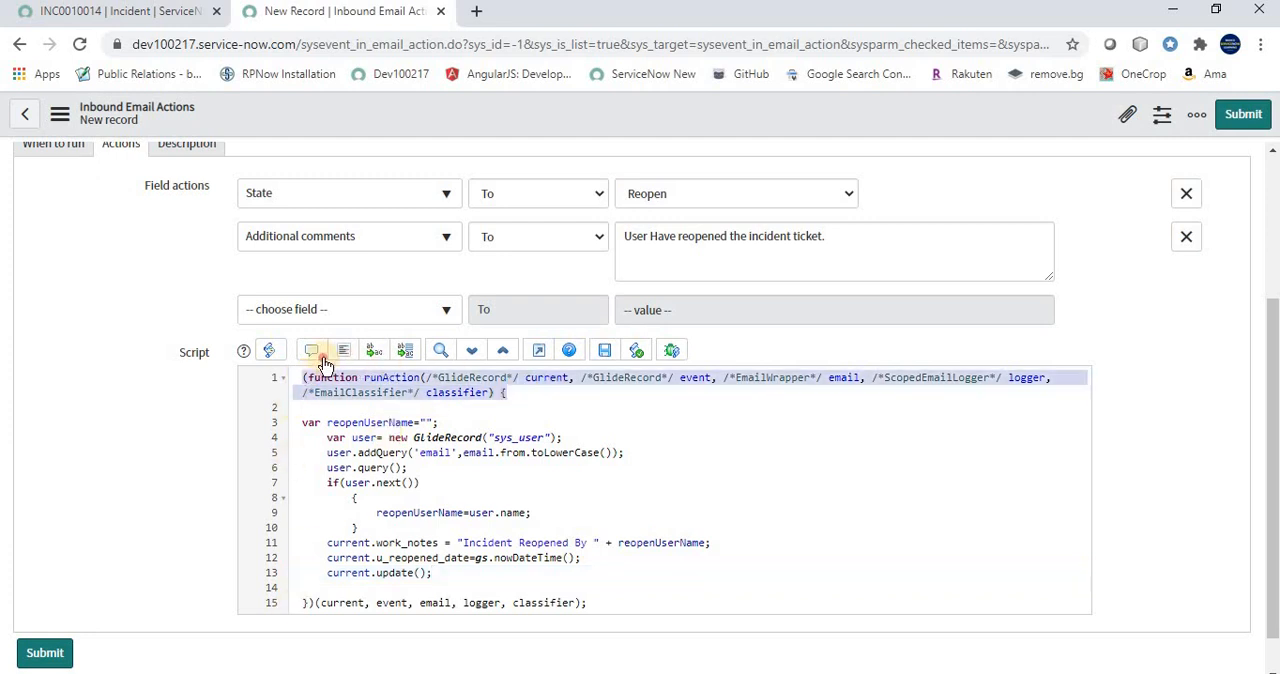
Delete the runAction function wrapper around the inbound action script, including its opening declaration, blank lines and closing line
key(BackSpace)
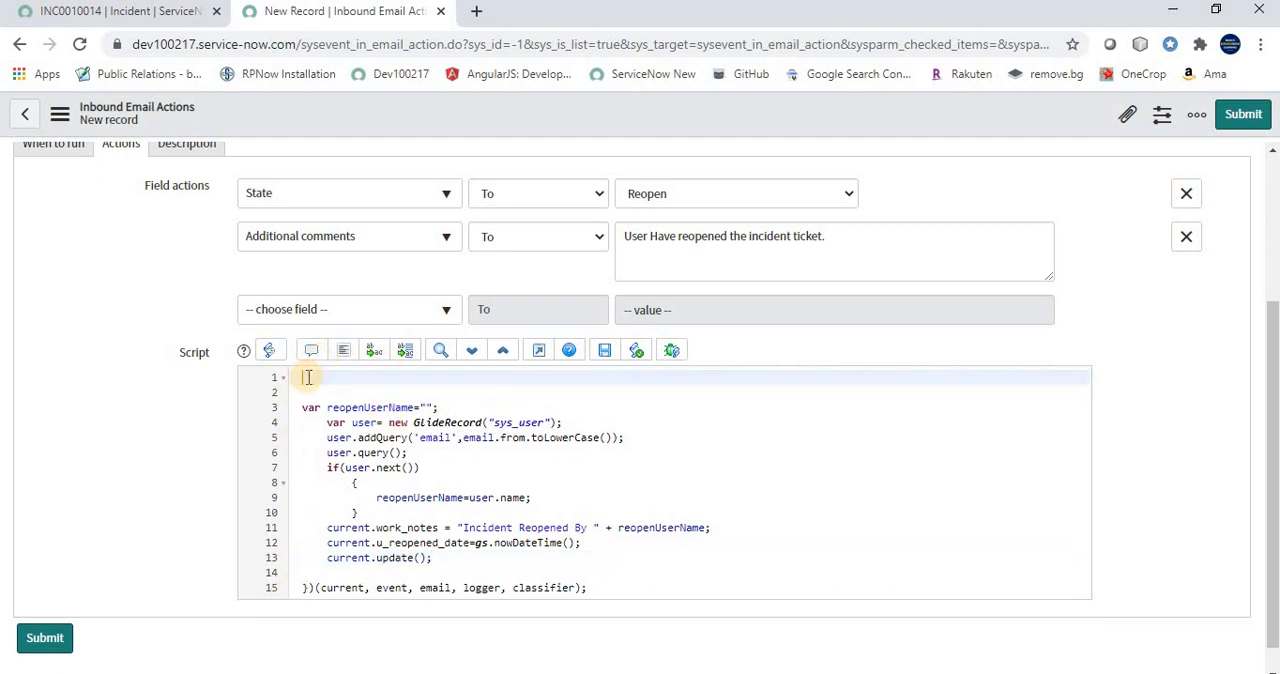
key(Down)
key(Down)
key(BackSpace)
key(BackSpace)
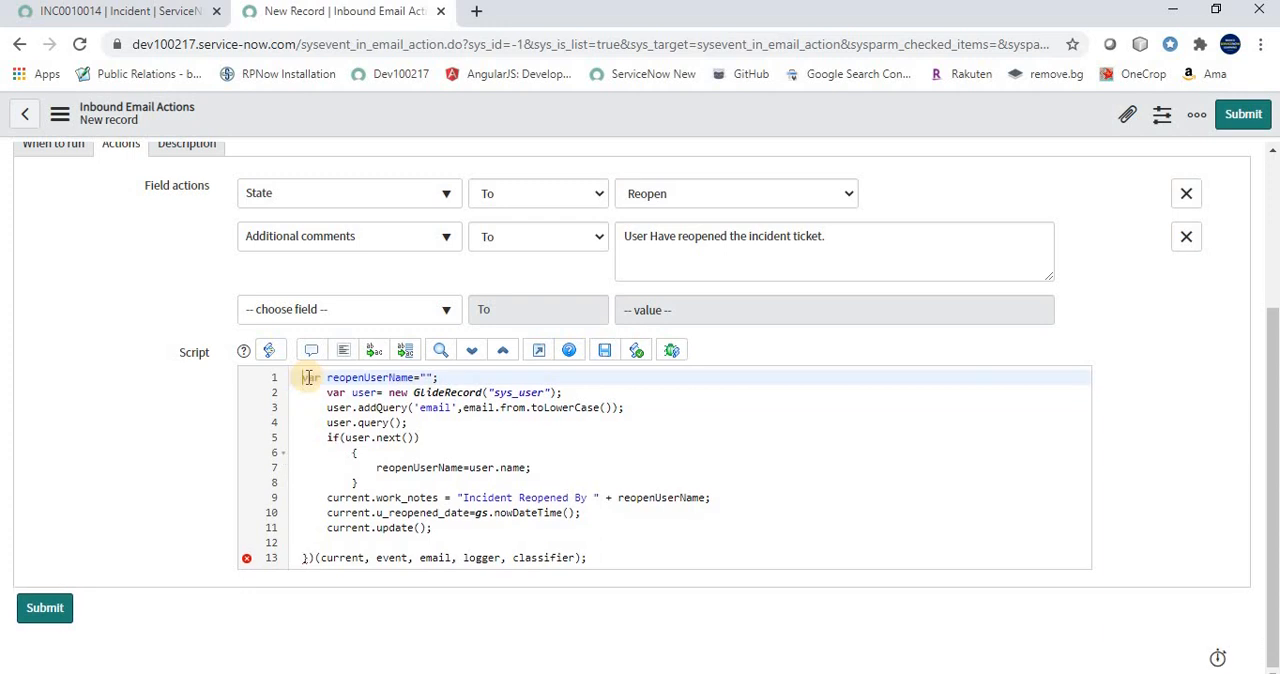
drag(608, 560, 290, 562)
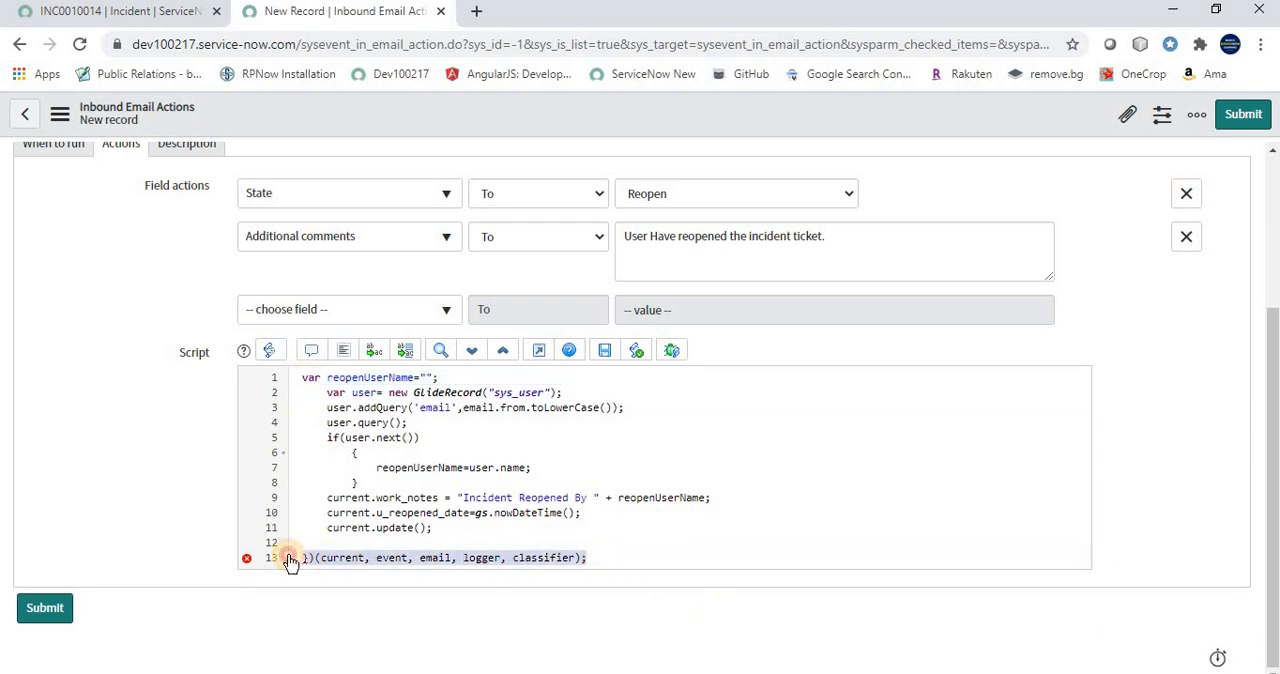
key(BackSpace)
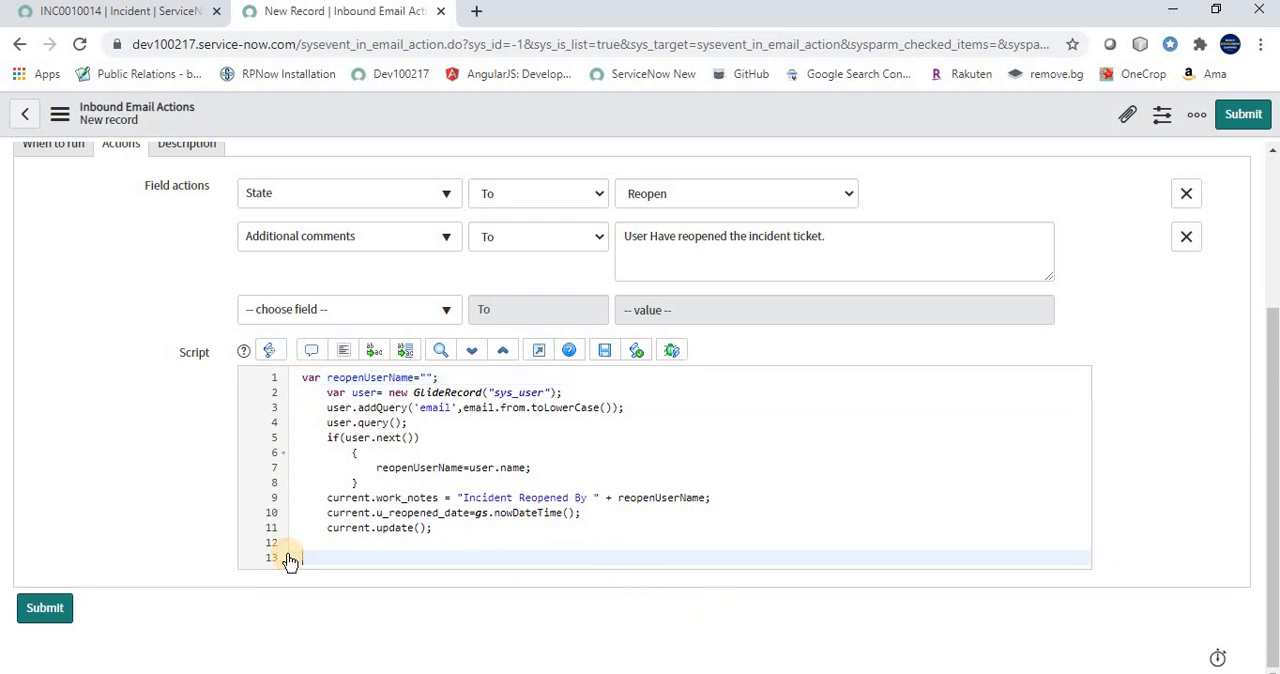
Save the new Reopen Incident ticket inbound email action and stay on its record
scroll(537, 366, up, 3)
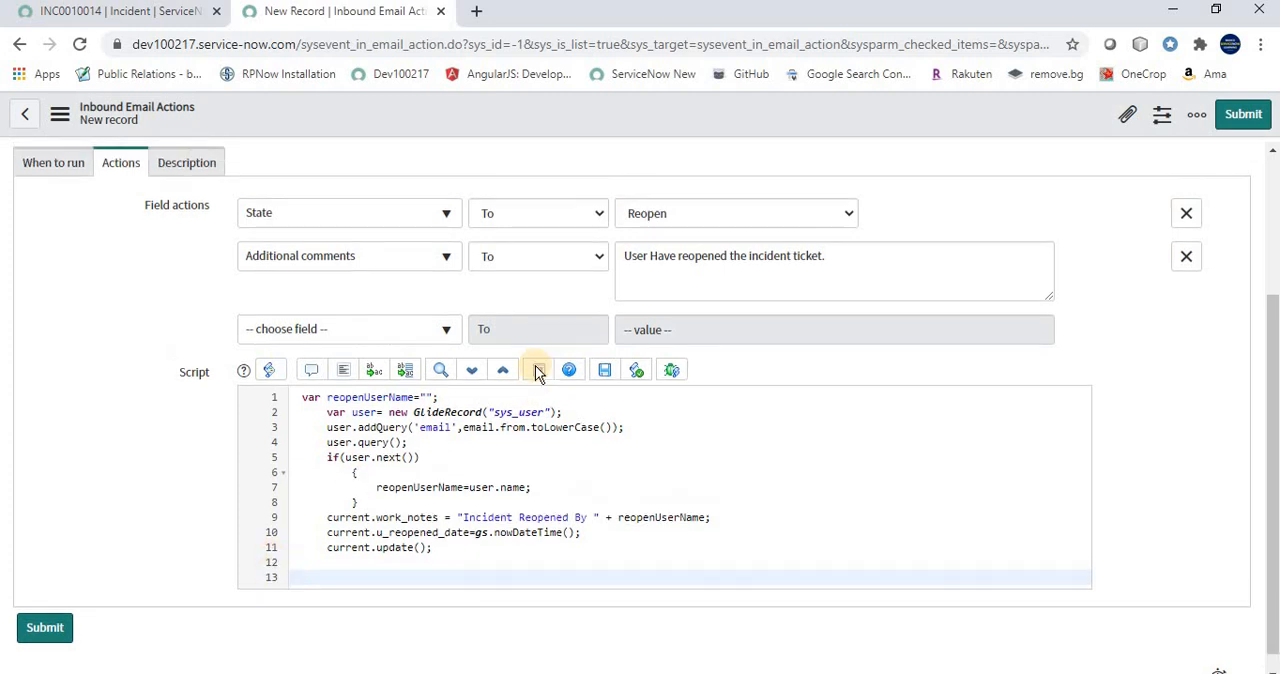
right_click(703, 103)
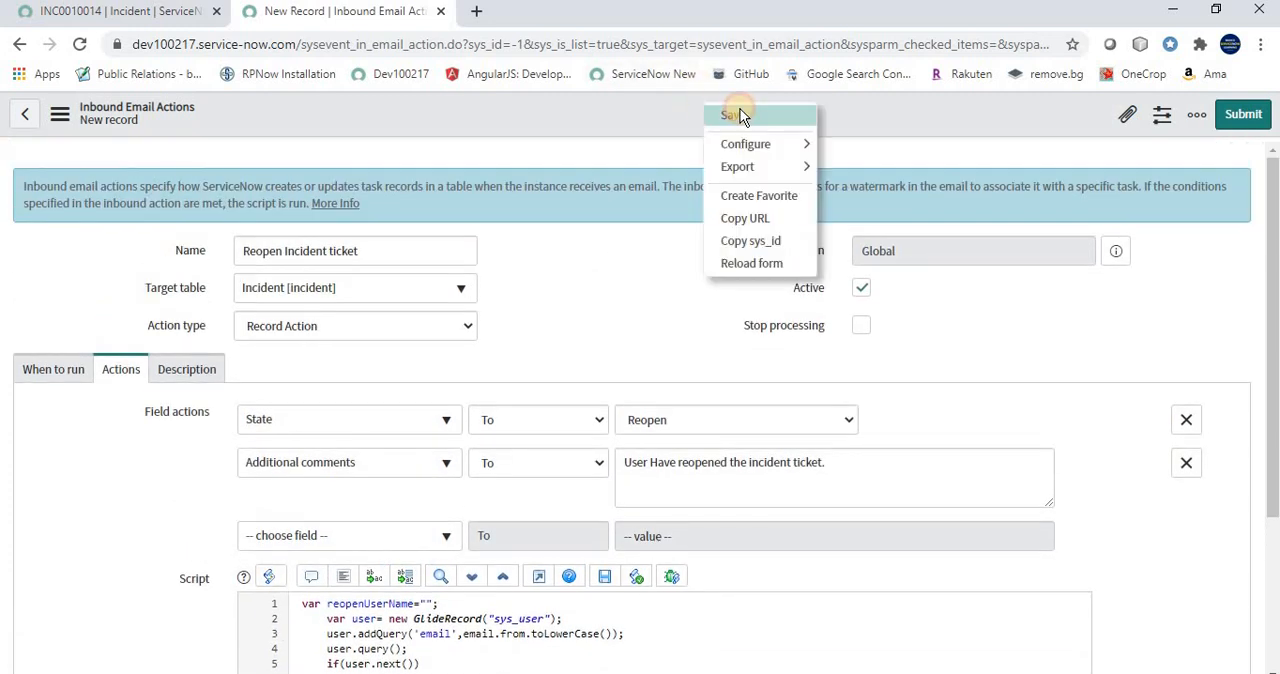
click(738, 115)
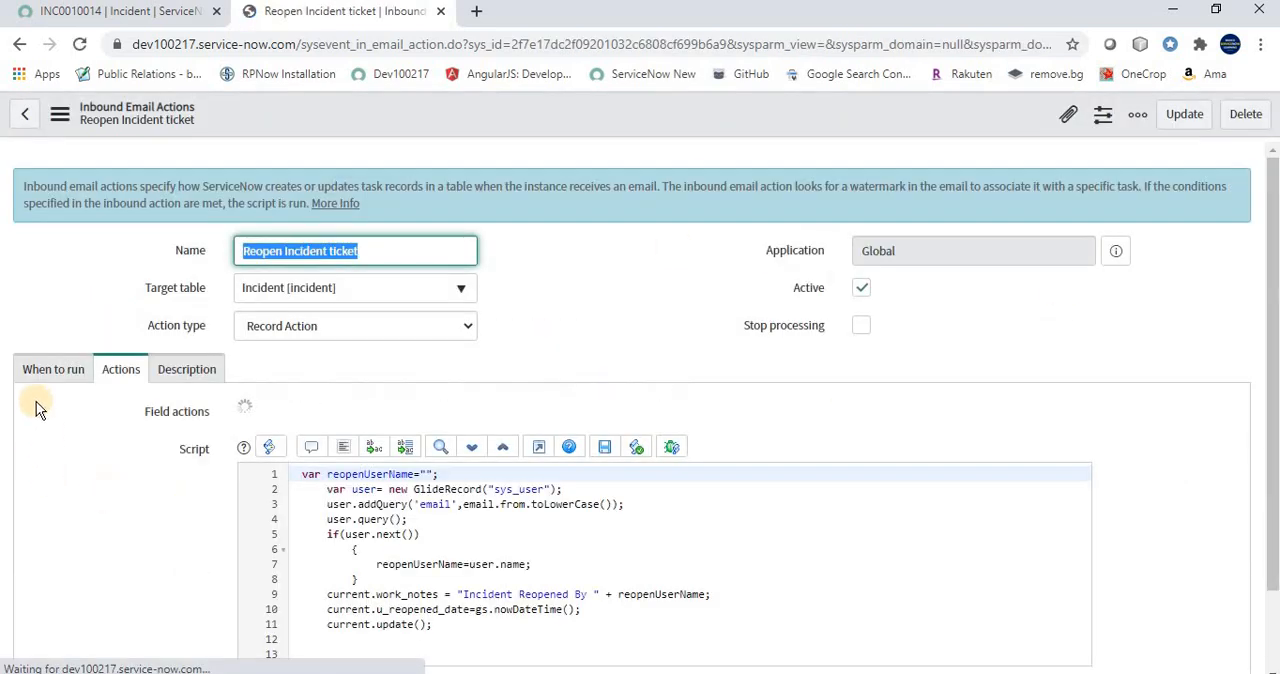
Review the saved action's reply type and body text condition, its field actions, and the script's work notes and reopened date lines
click(52, 376)
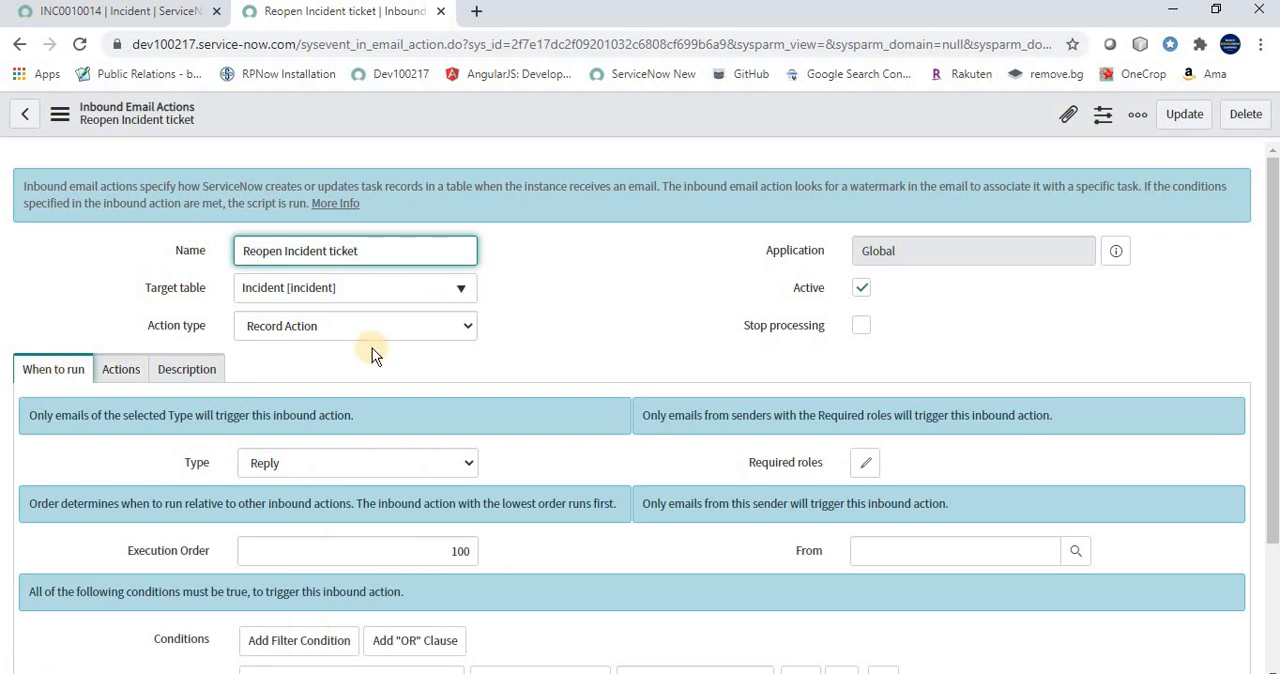
scroll(390, 515, down, 1)
scroll(390, 515, down, 1)
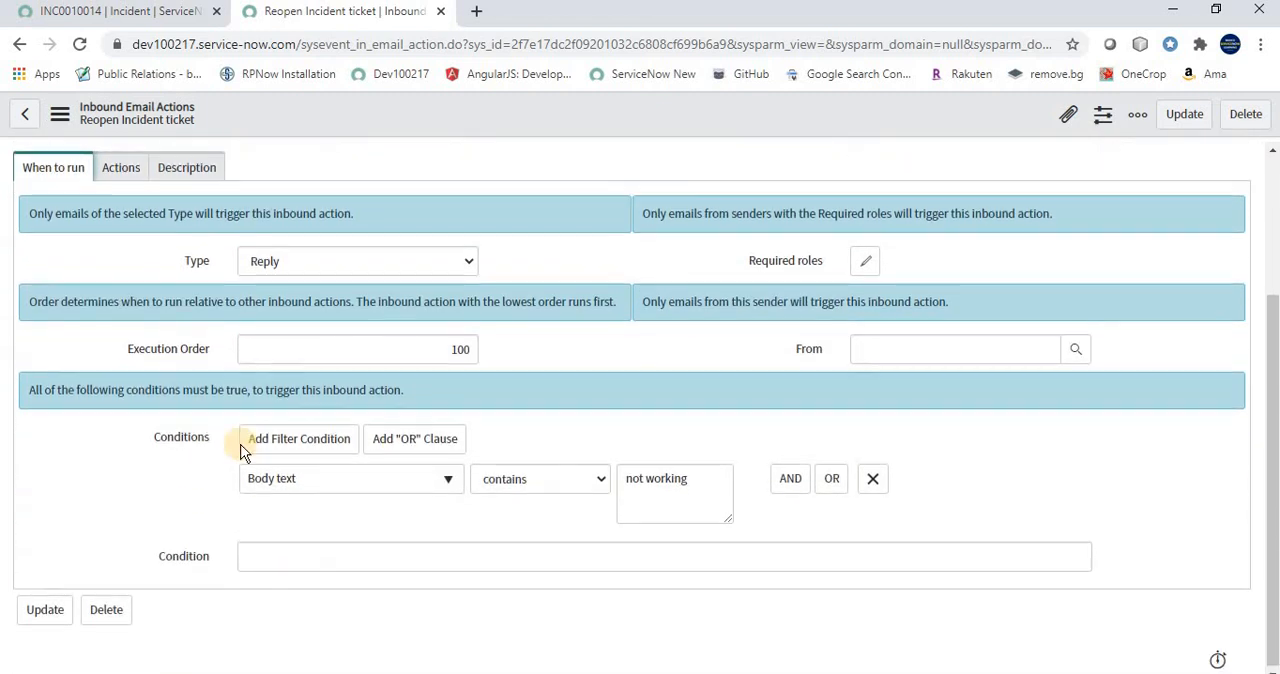
scroll(243, 437, up, 2)
click(118, 358)
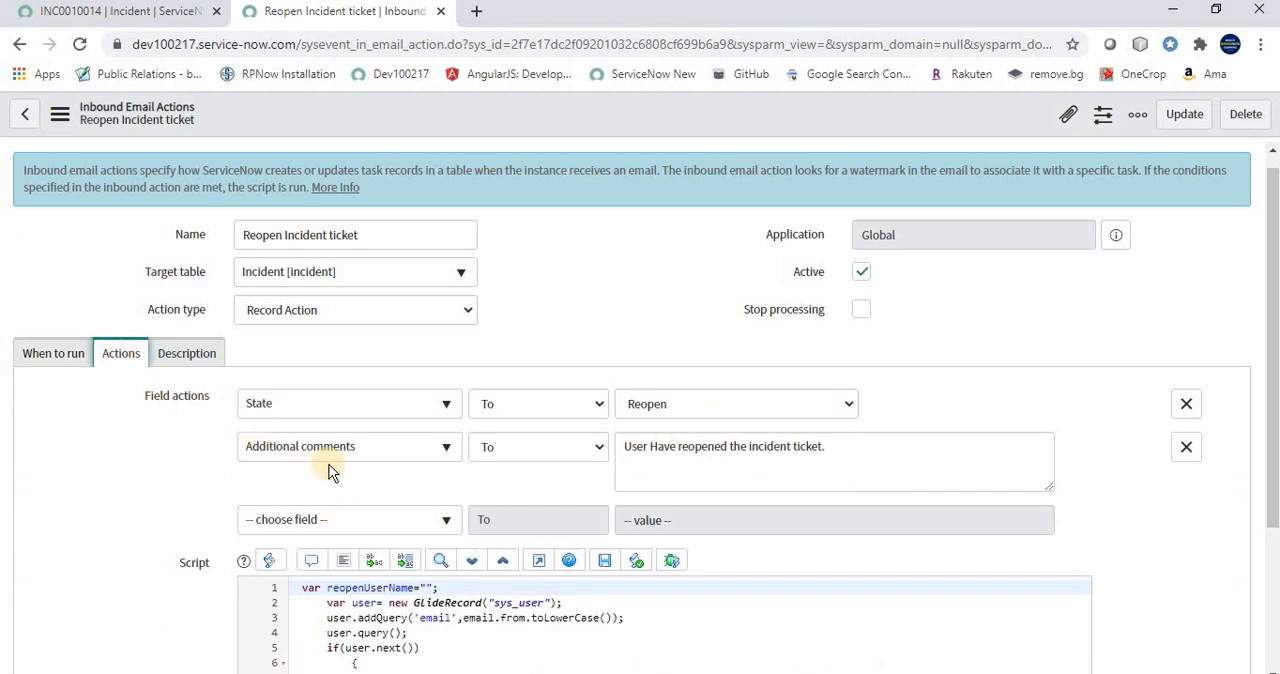
drag(848, 449, 620, 447)
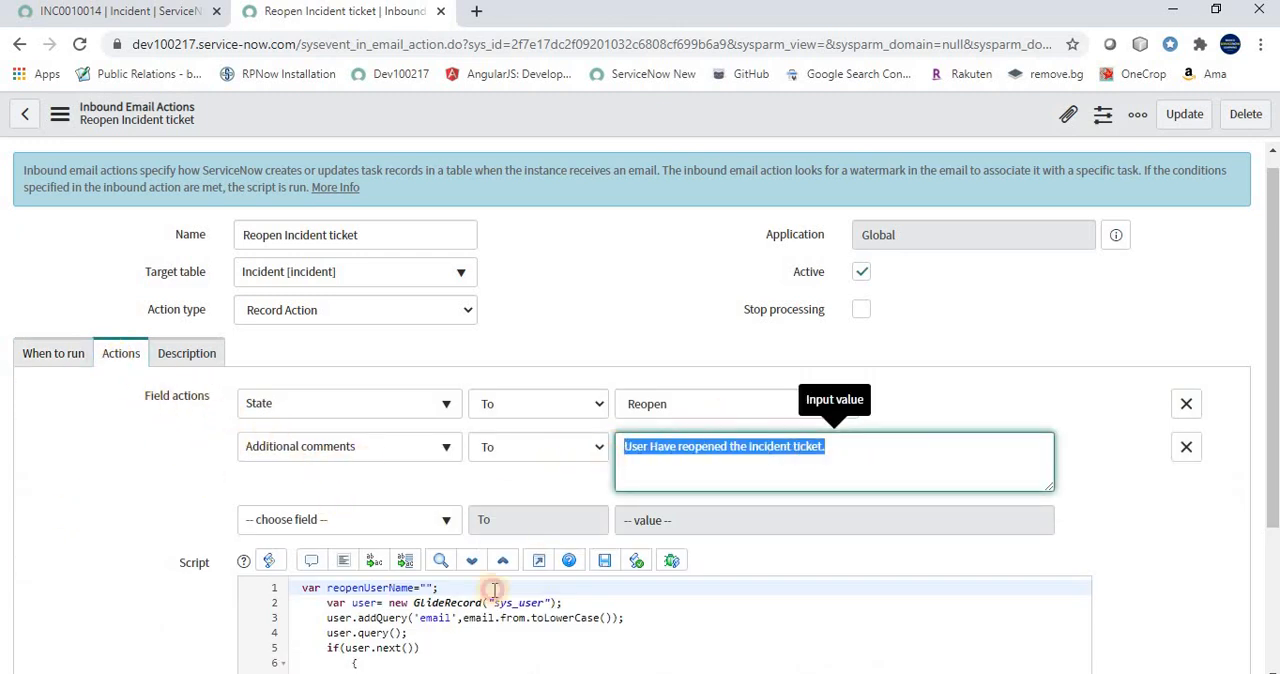
scroll(470, 560, down, 2)
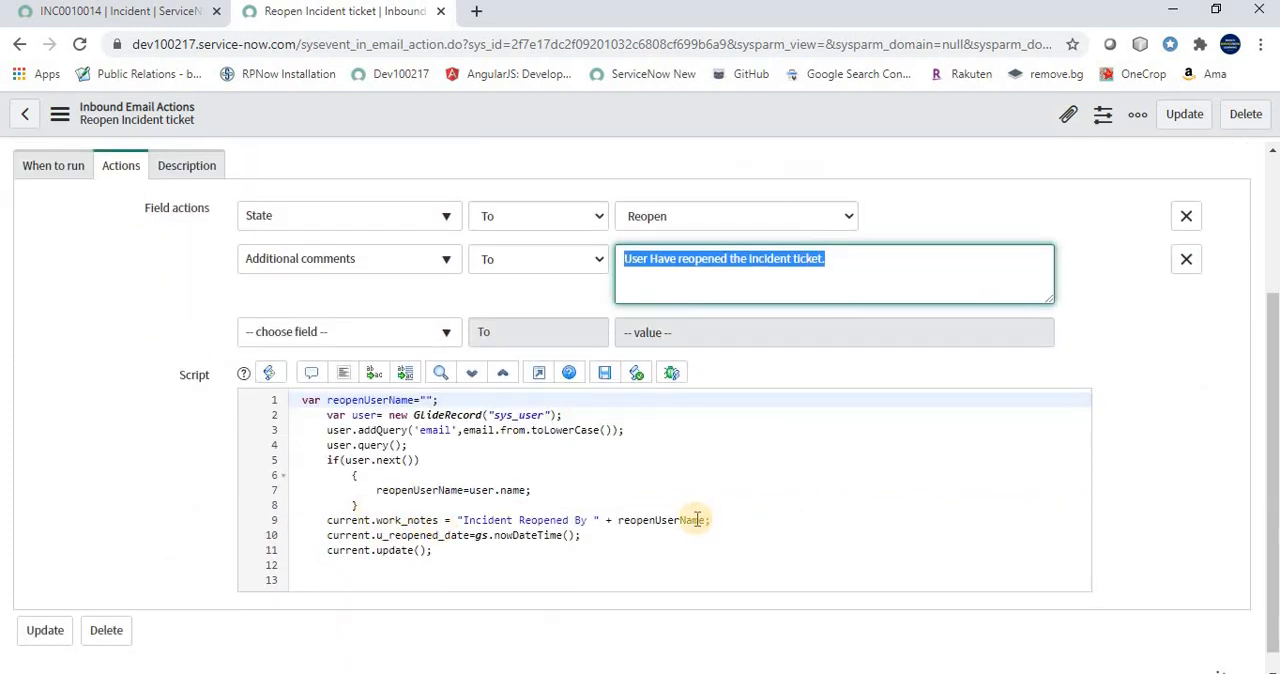
drag(709, 520, 327, 521)
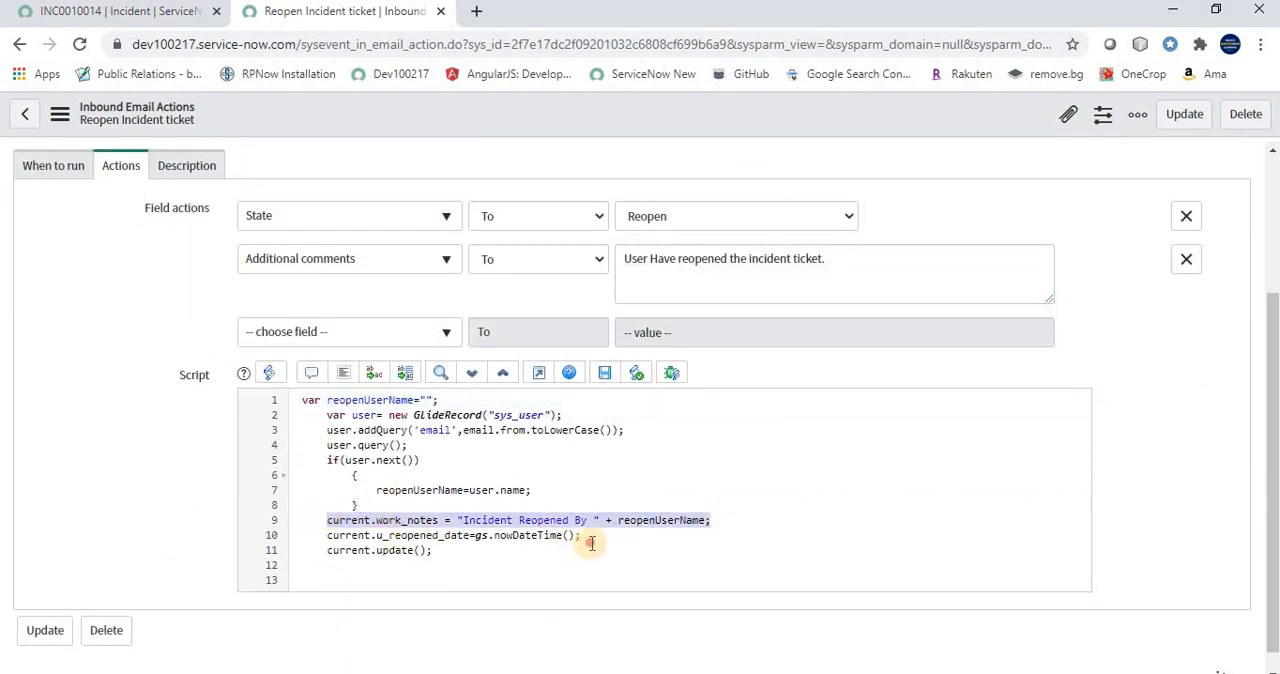
drag(584, 537, 297, 540)
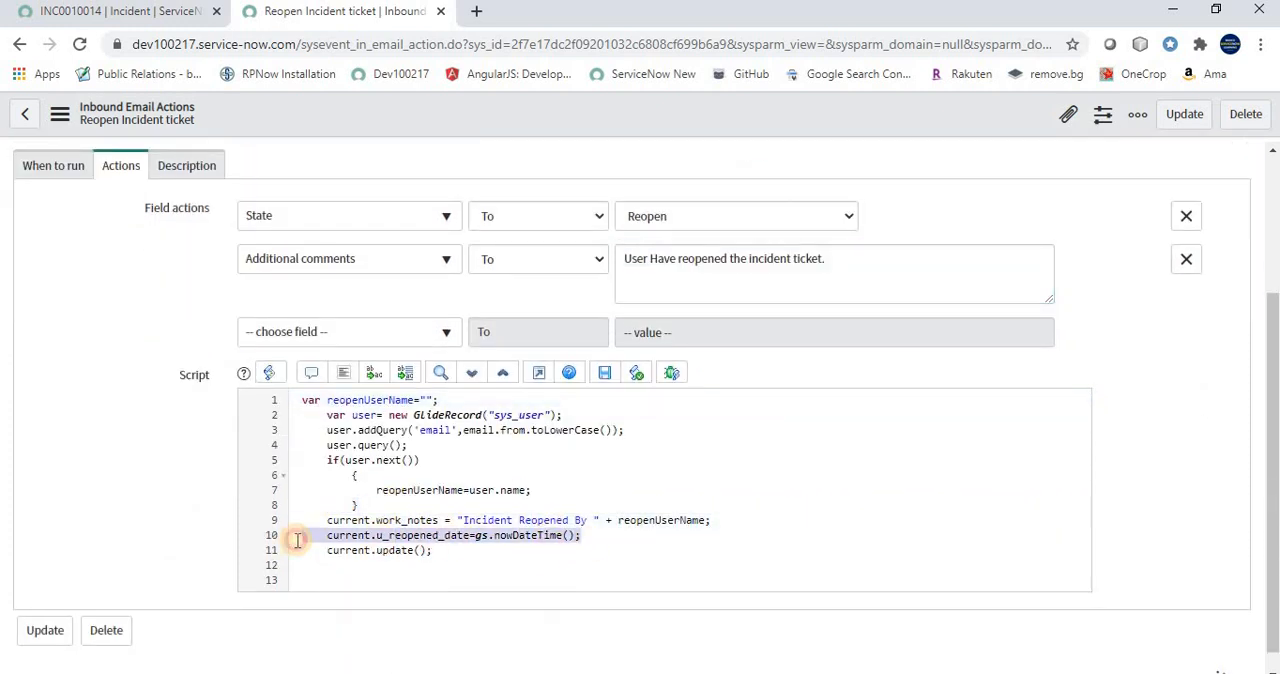
click(452, 552)
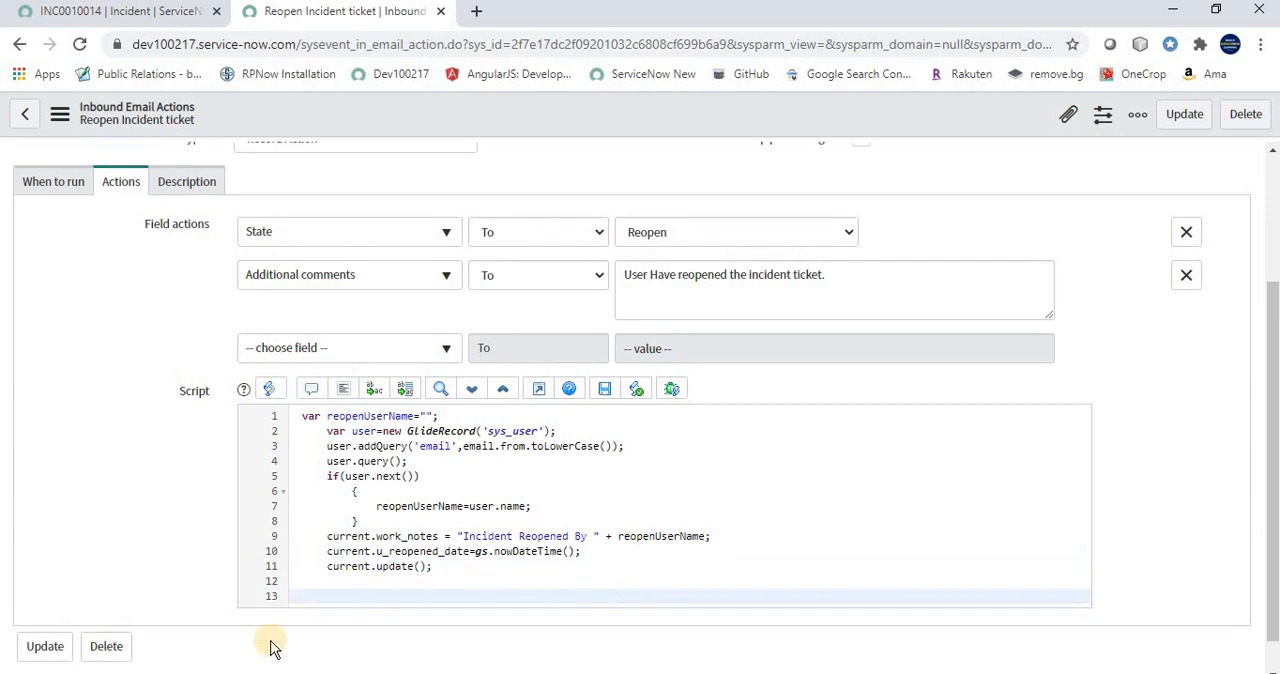
Switch to Gmail and write "resolution is not working for me." in the reply, checking its wording against the inbound action's condition
key(alt+Tab)
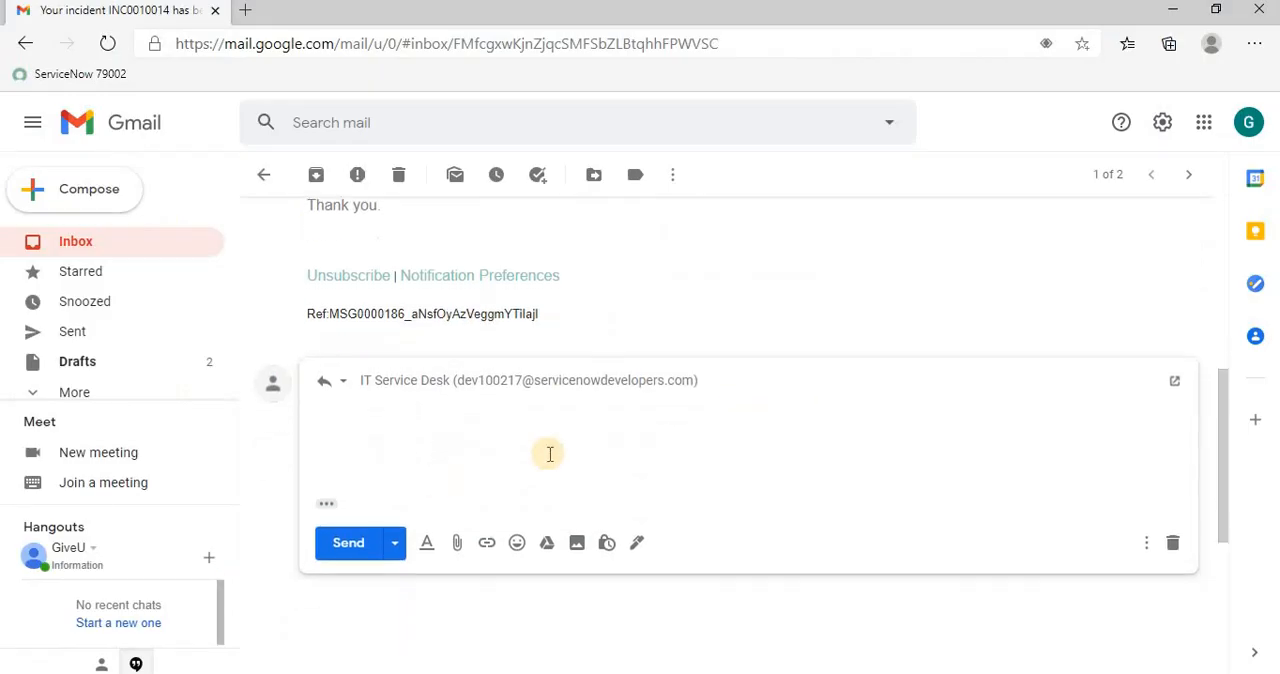
click(384, 441)
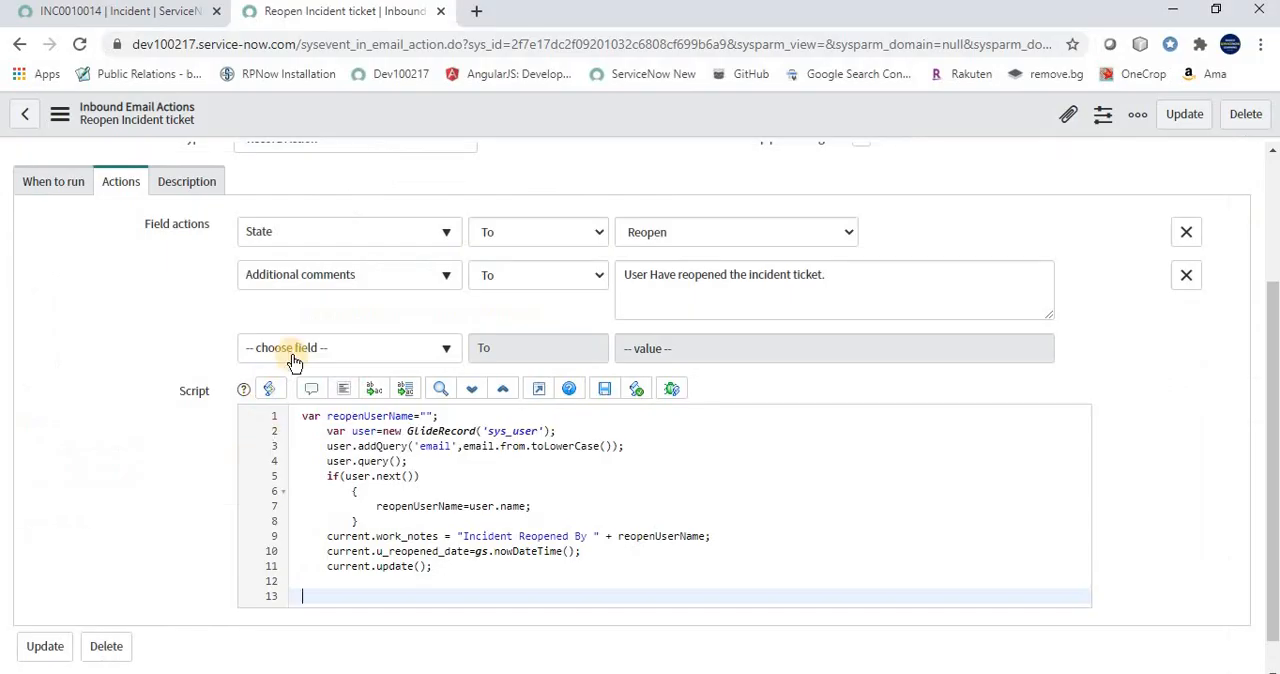
click(68, 199)
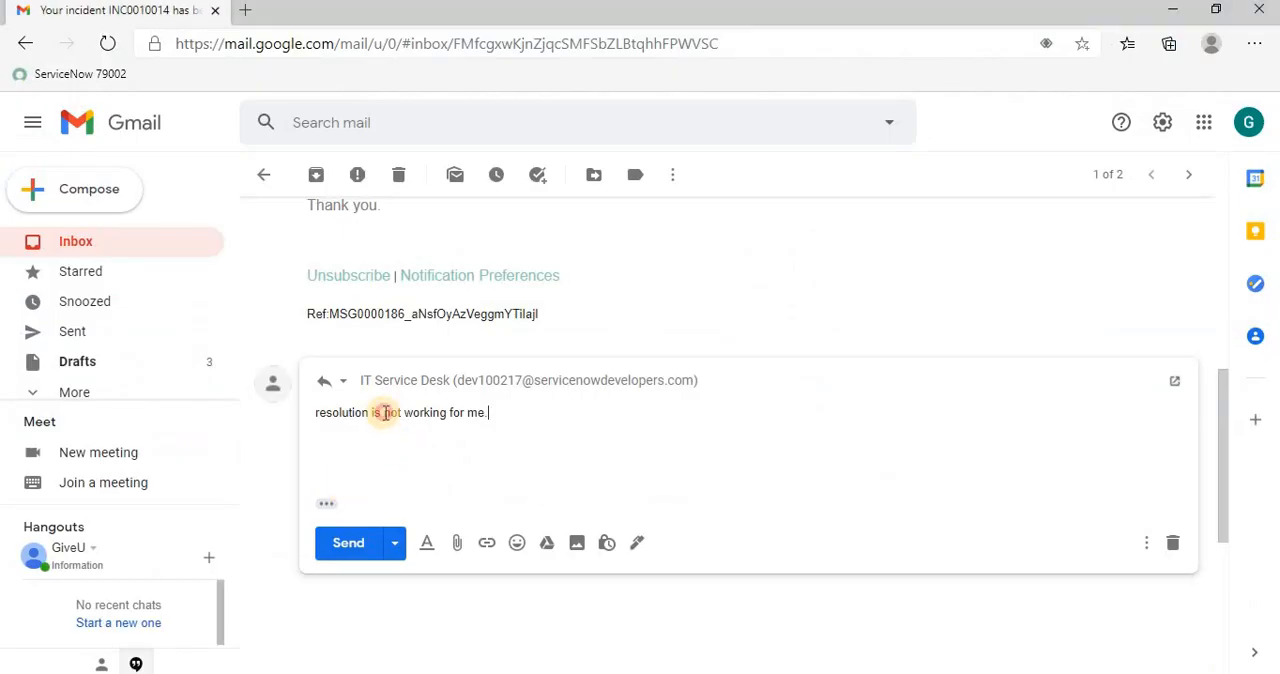
drag(384, 413, 447, 414)
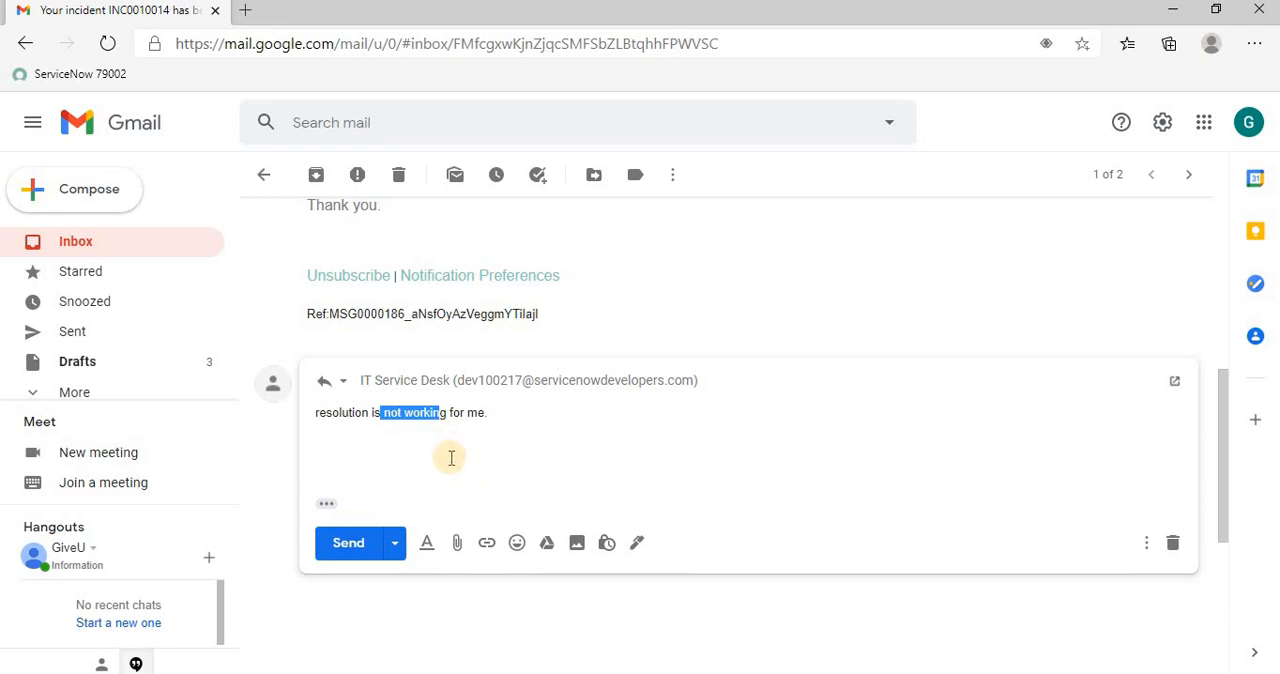
click(451, 458)
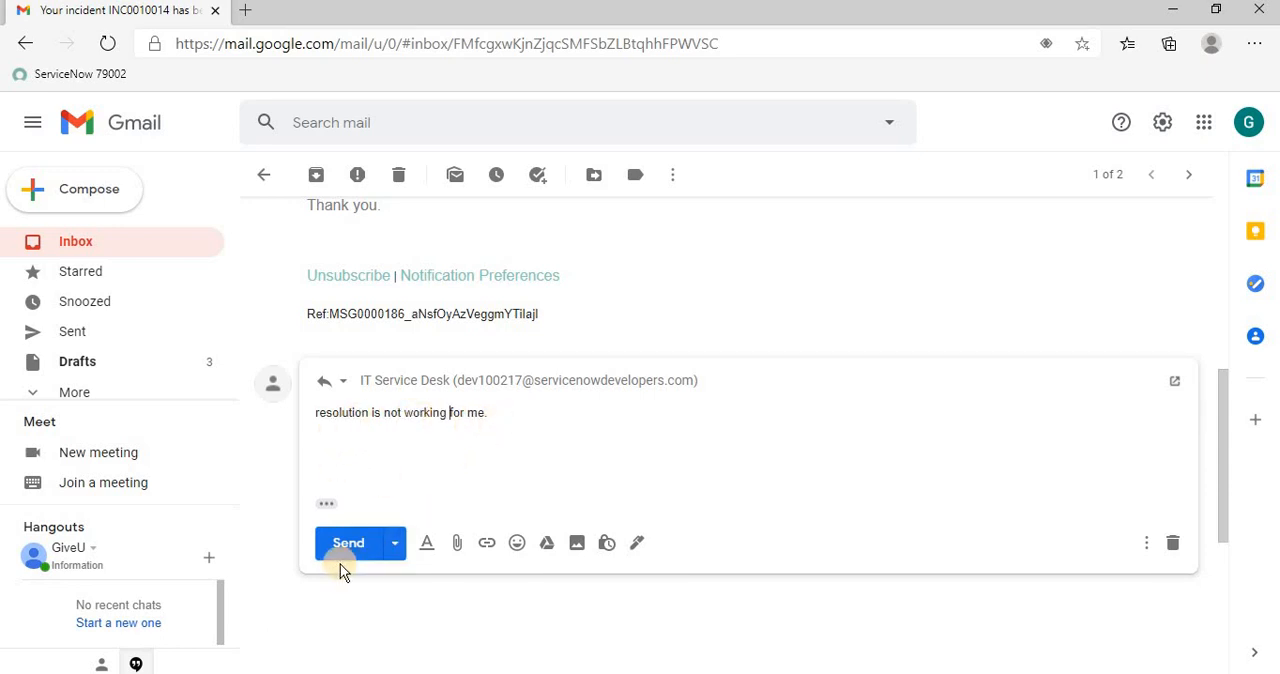
Expose the reply's subject for editing, check its Re: prefix and the Ref watermark in the quoted message, and send the reply
click(345, 386)
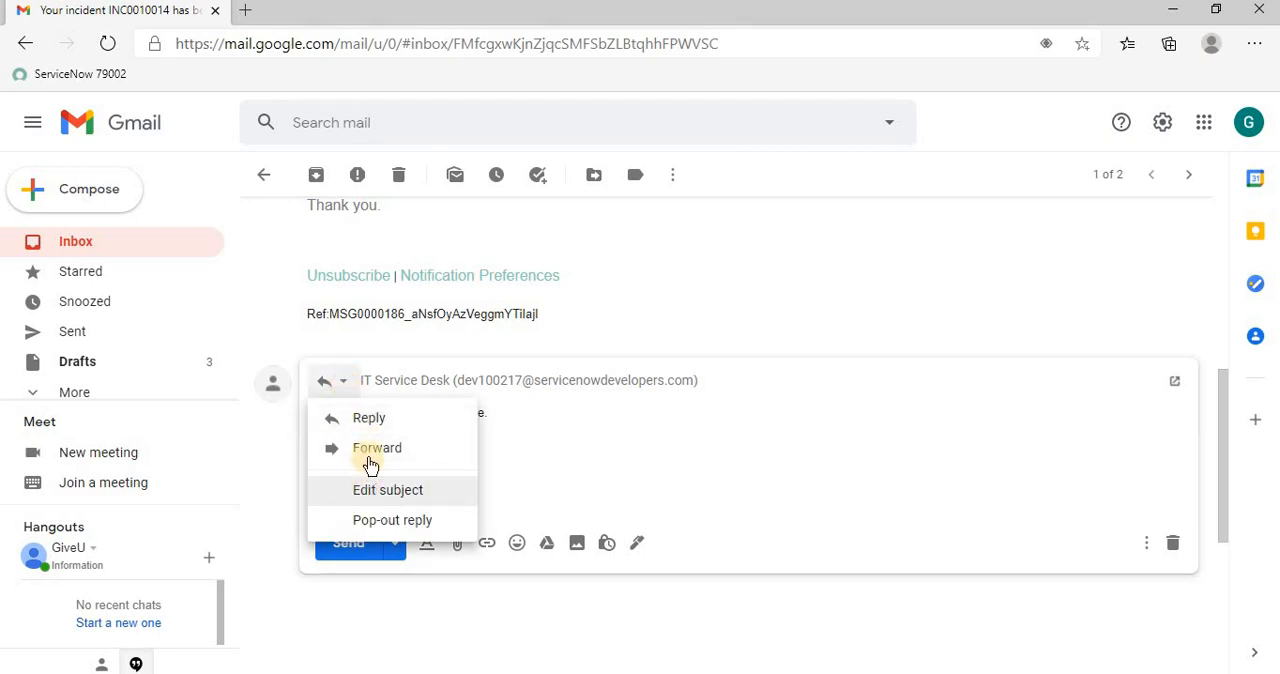
click(378, 489)
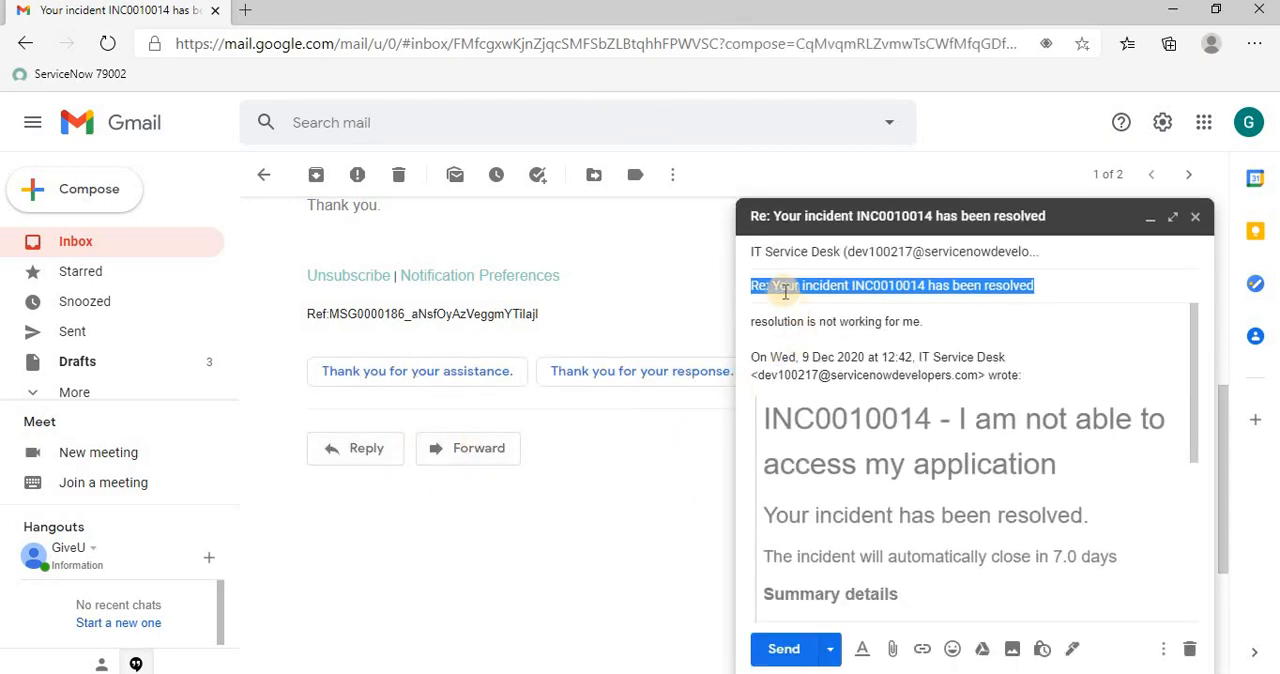
click(741, 287)
drag(770, 286, 741, 287)
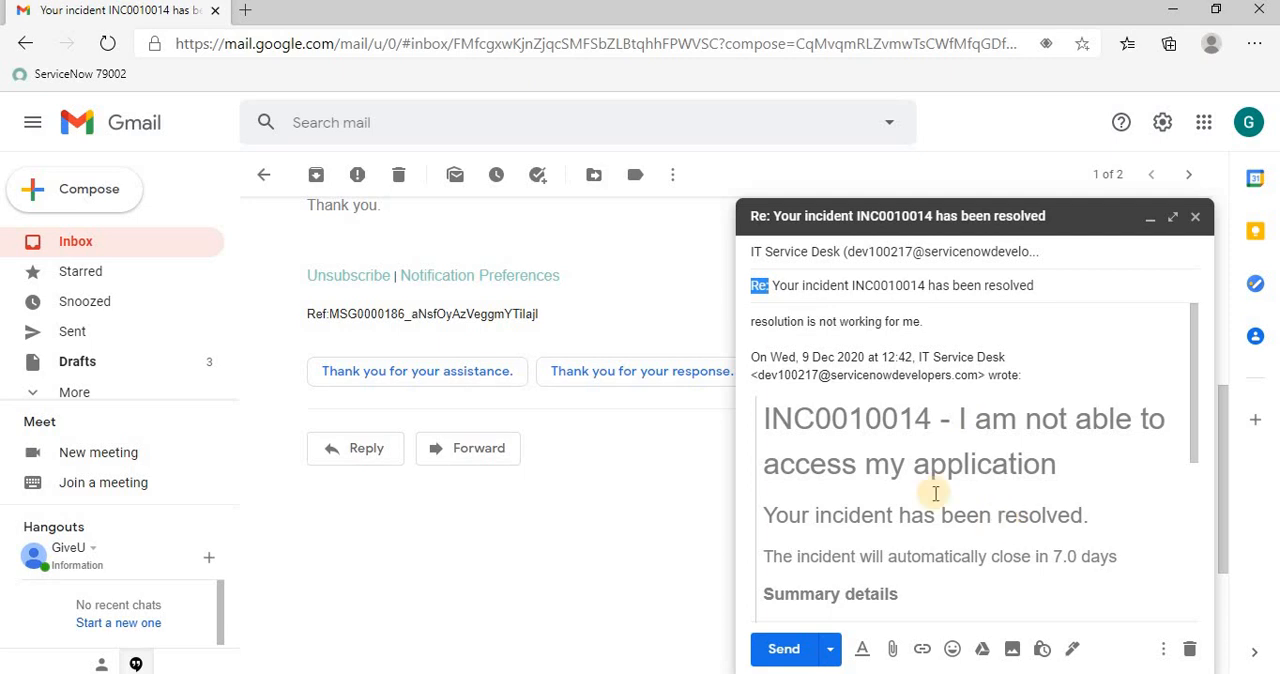
scroll(932, 484, down, 5)
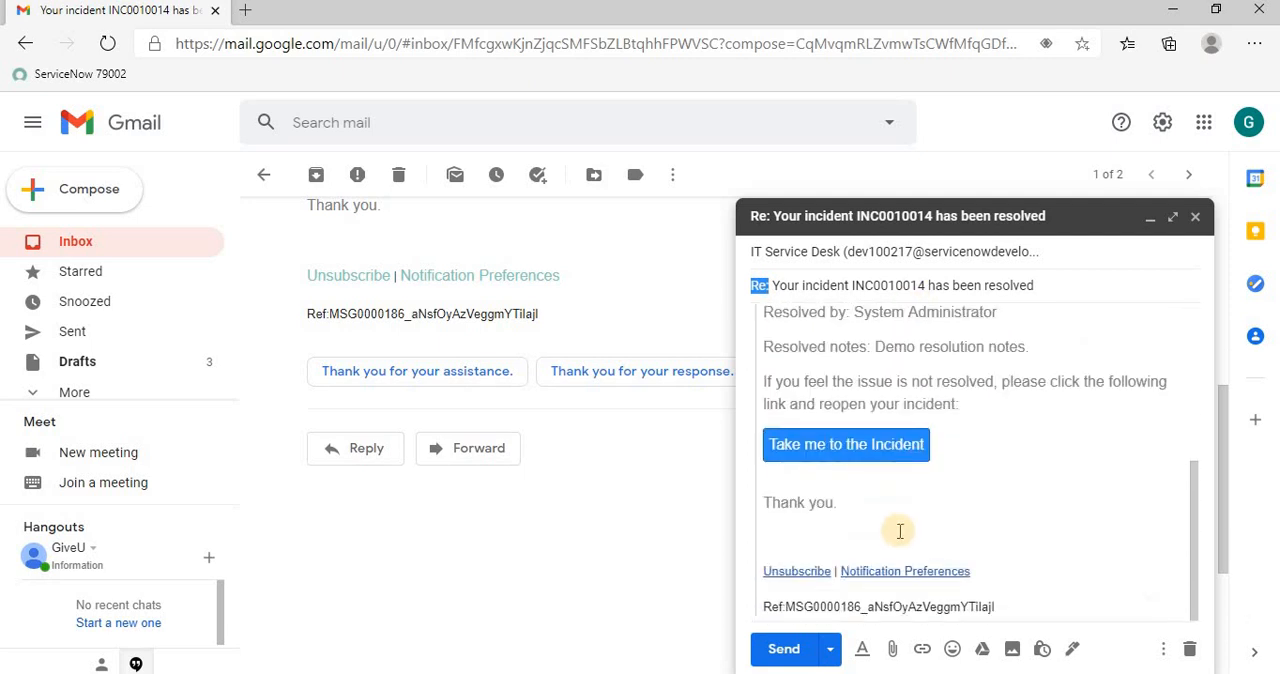
click(1020, 601)
drag(899, 601, 768, 600)
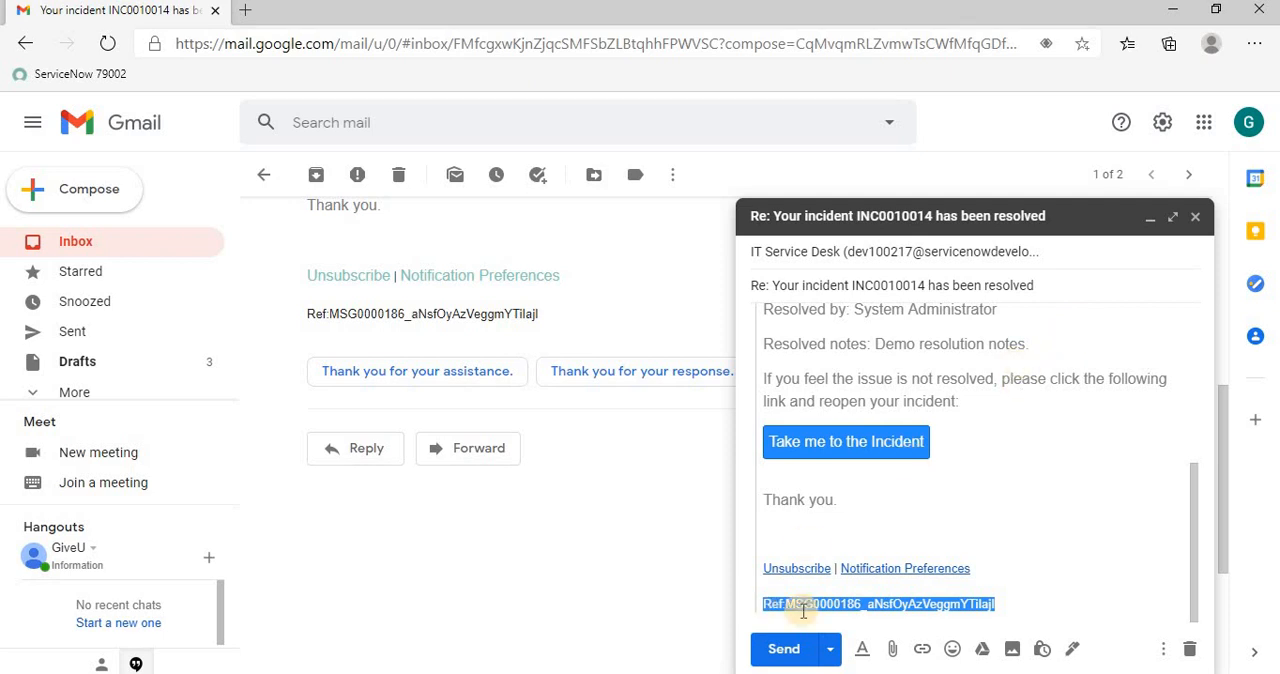
click(778, 652)
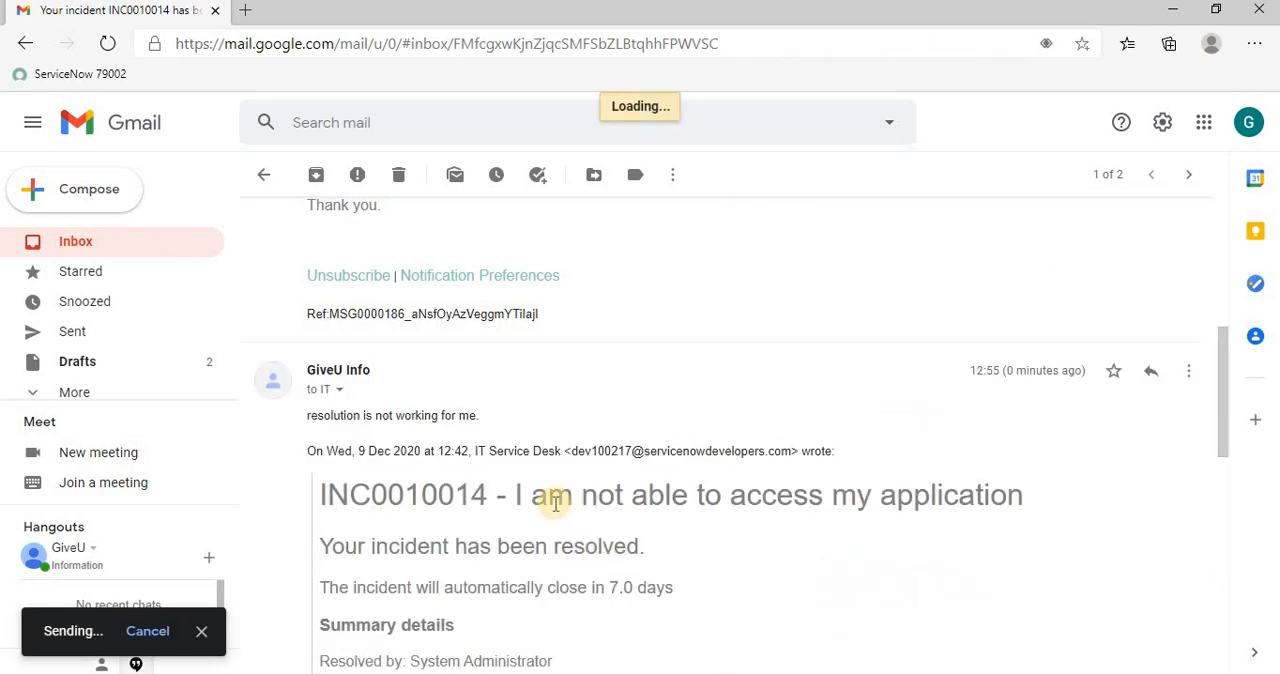
Return to the Gmail inbox, switch to ServiceNow, list the open incidents and open INC0010014
click(107, 247)
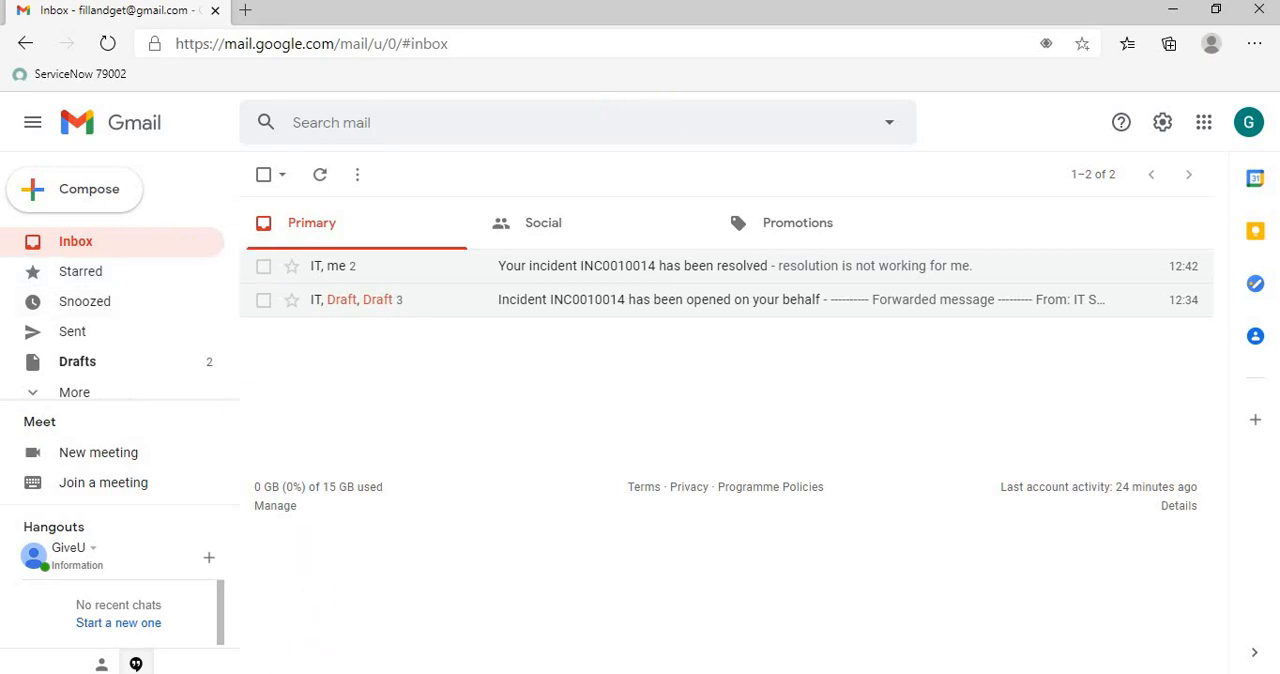
key(alt+Tab)
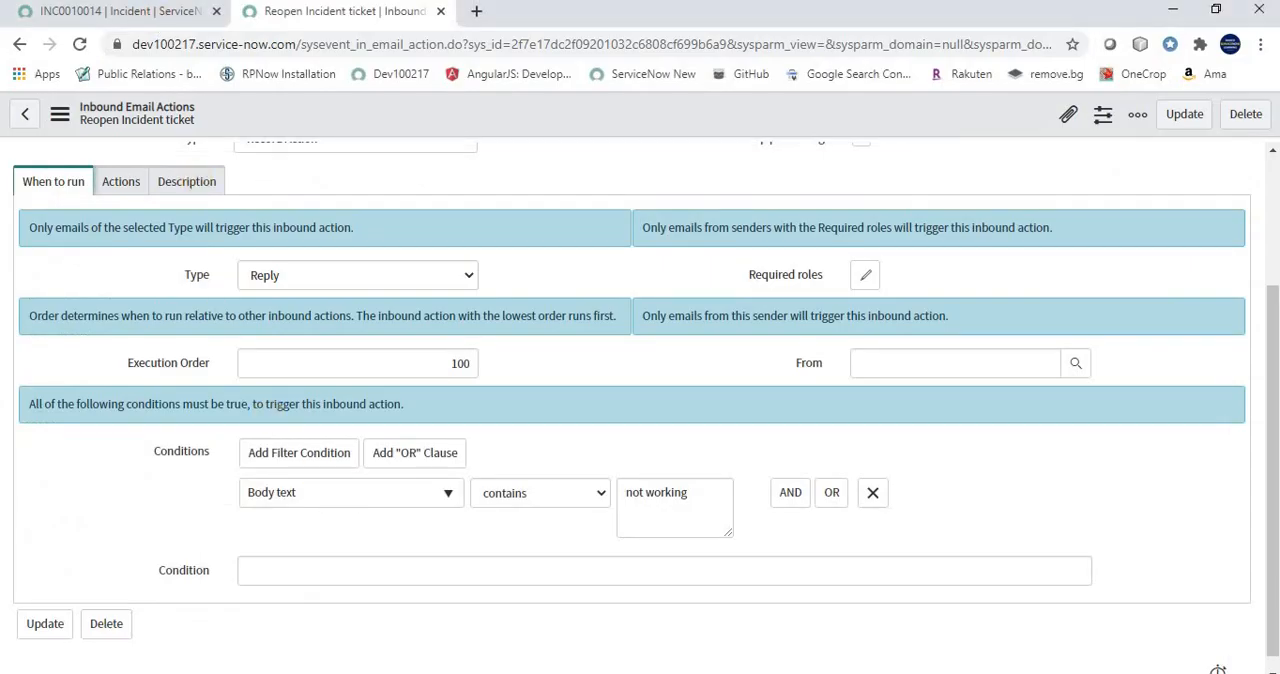
click(140, 11)
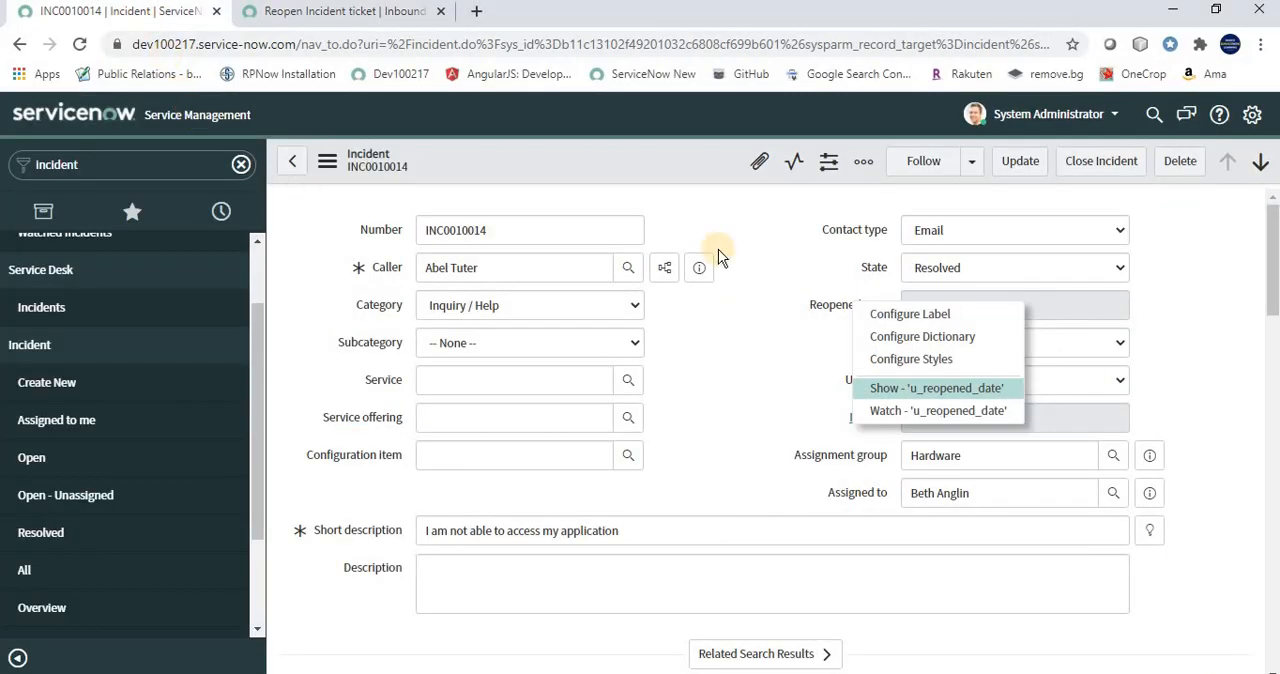
click(31, 462)
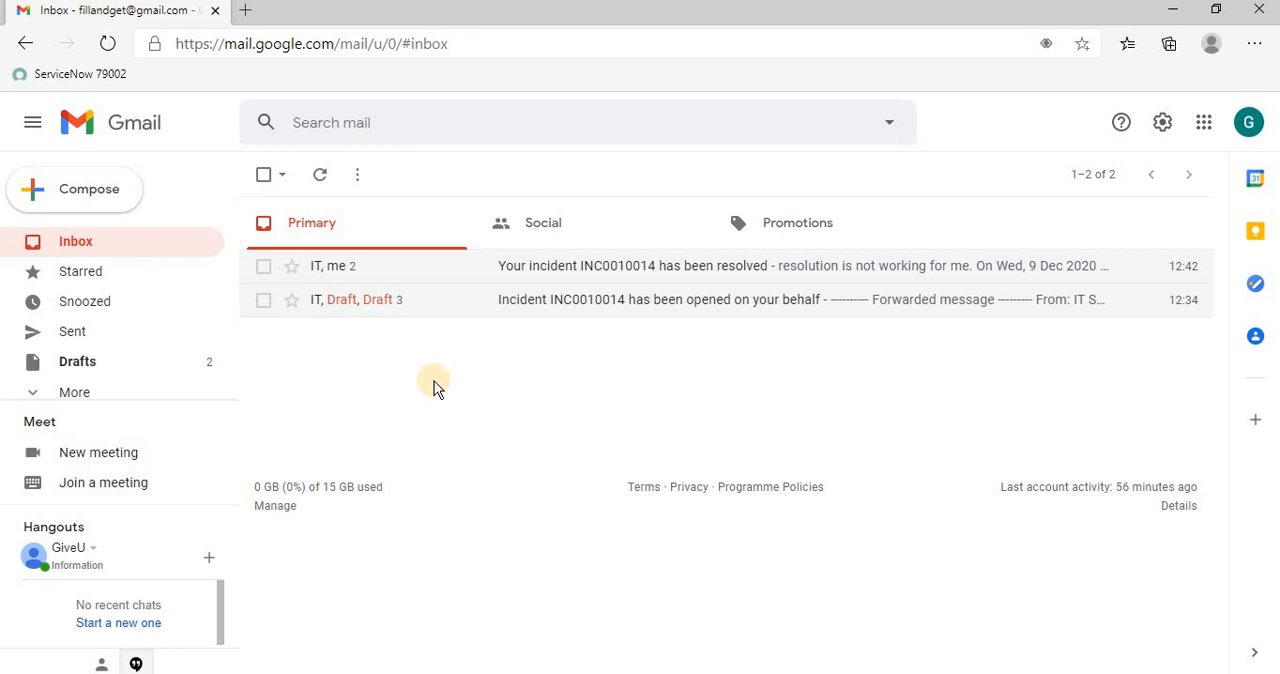
key(alt+Tab)
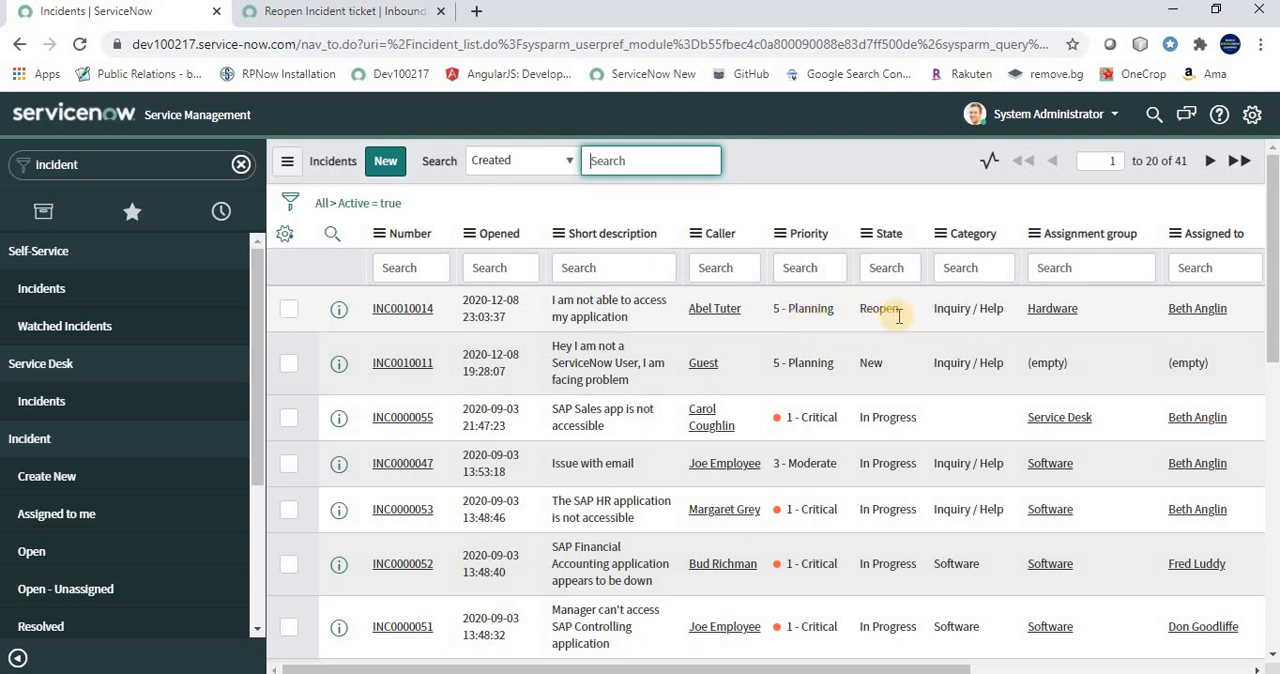
click(410, 318)
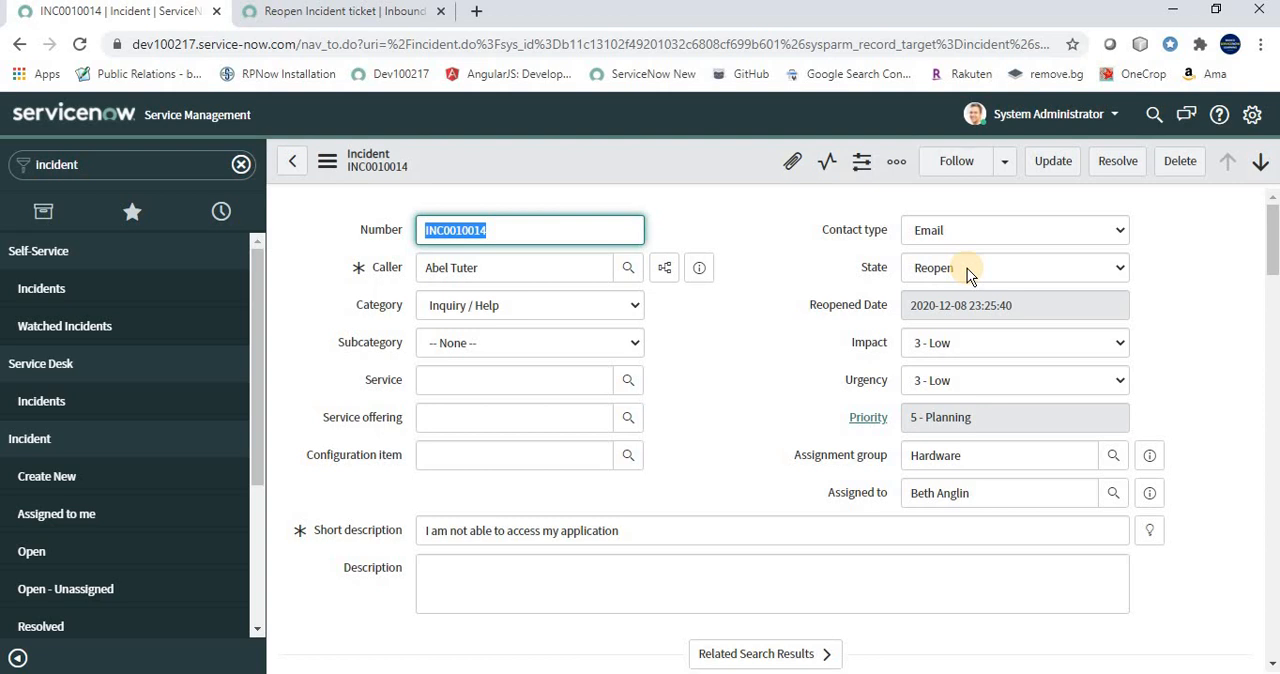
Compare incident INC0010014 with the use case slide's requirements and examine the emailed reply recorded in its activities
key(alt+Tab)
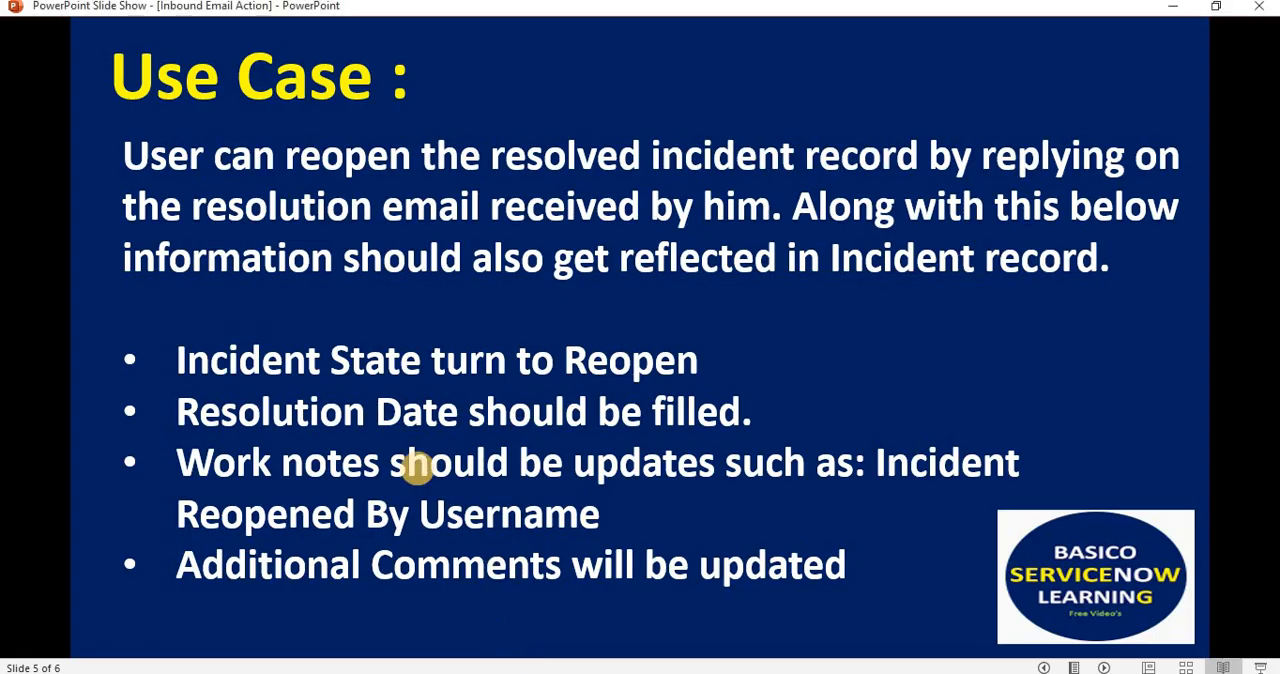
key(alt+Tab)
scroll(690, 475, down, 6)
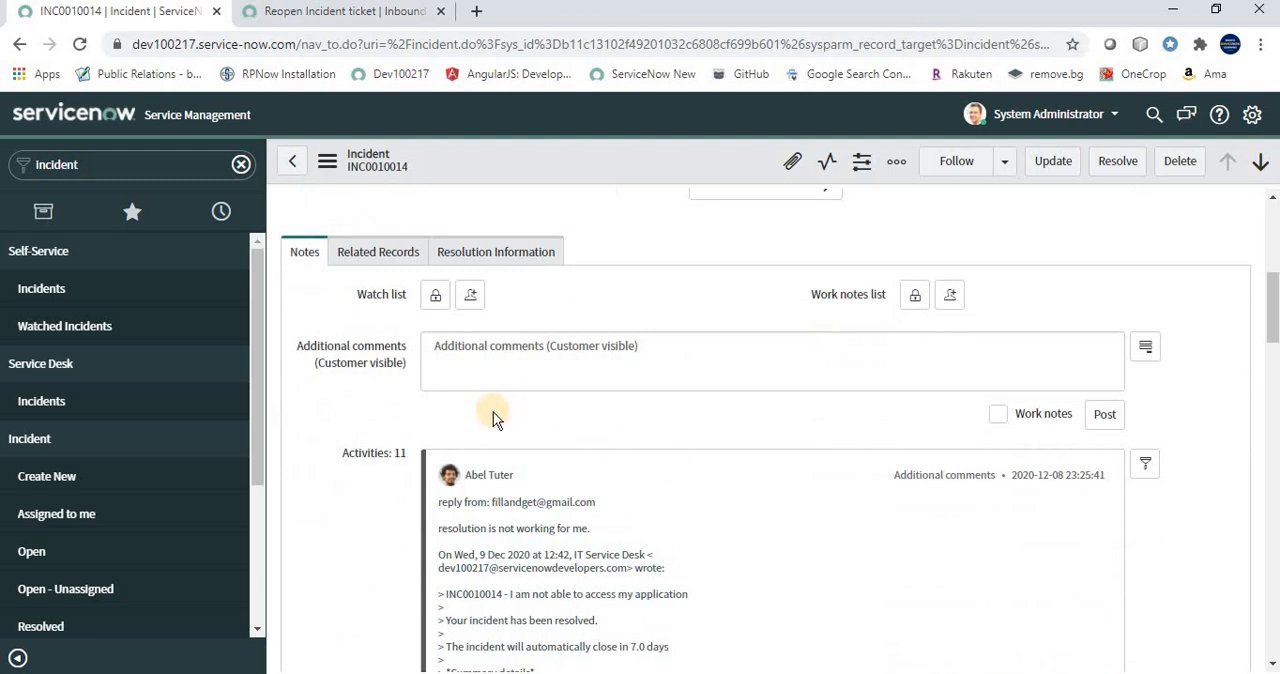
scroll(492, 418, down, 2)
drag(428, 318, 535, 487)
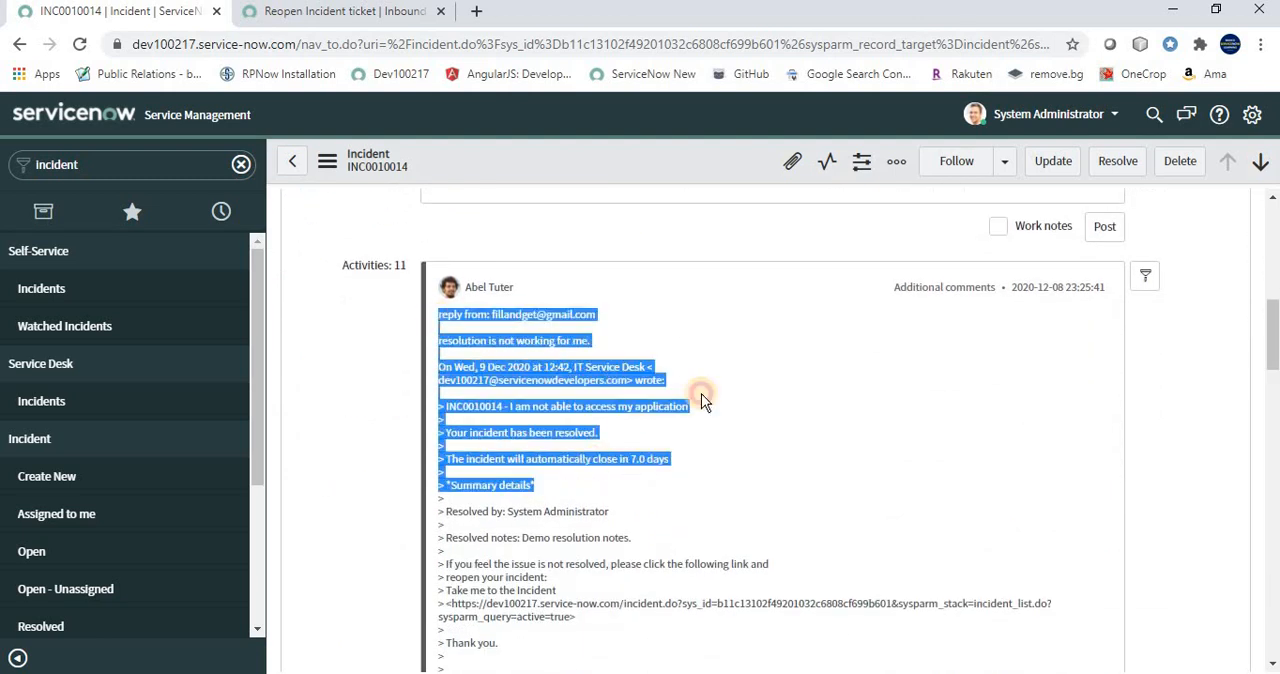
click(555, 322)
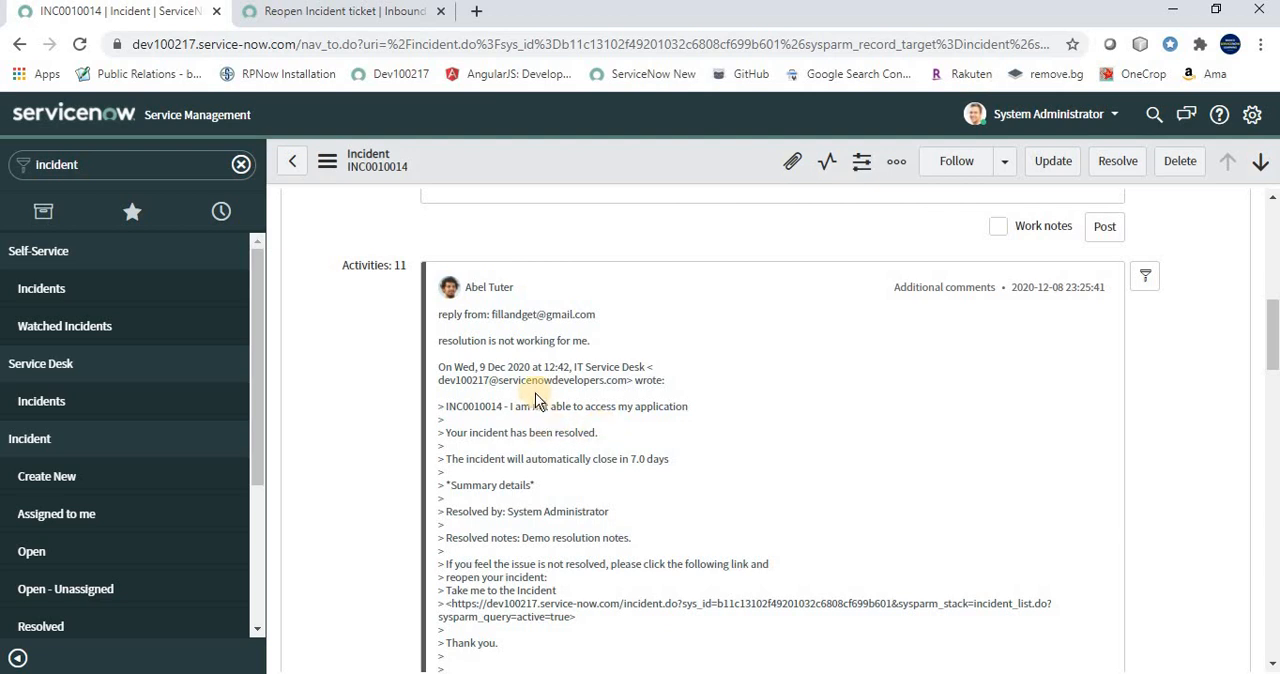
Check the incident's state fields and its reopening comment against the Additional comments value in the Reopen Incident ticket inbound action
scroll(1118, 307, up, 10)
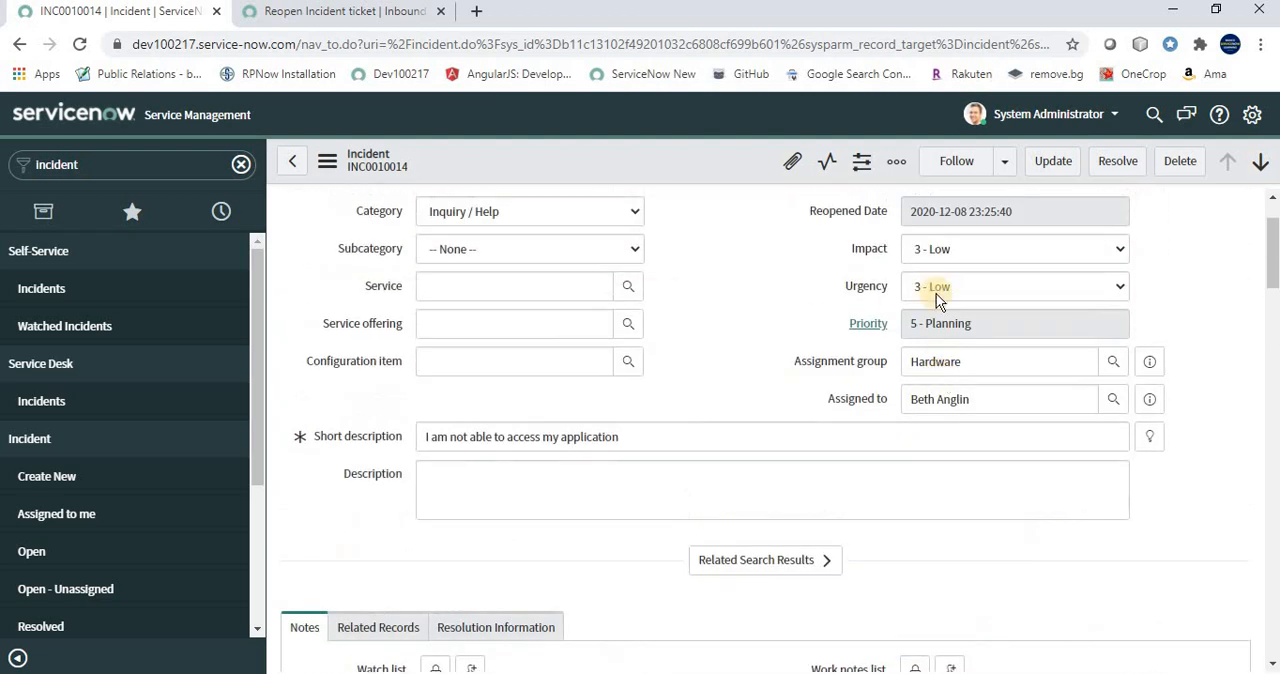
scroll(905, 337, up, 2)
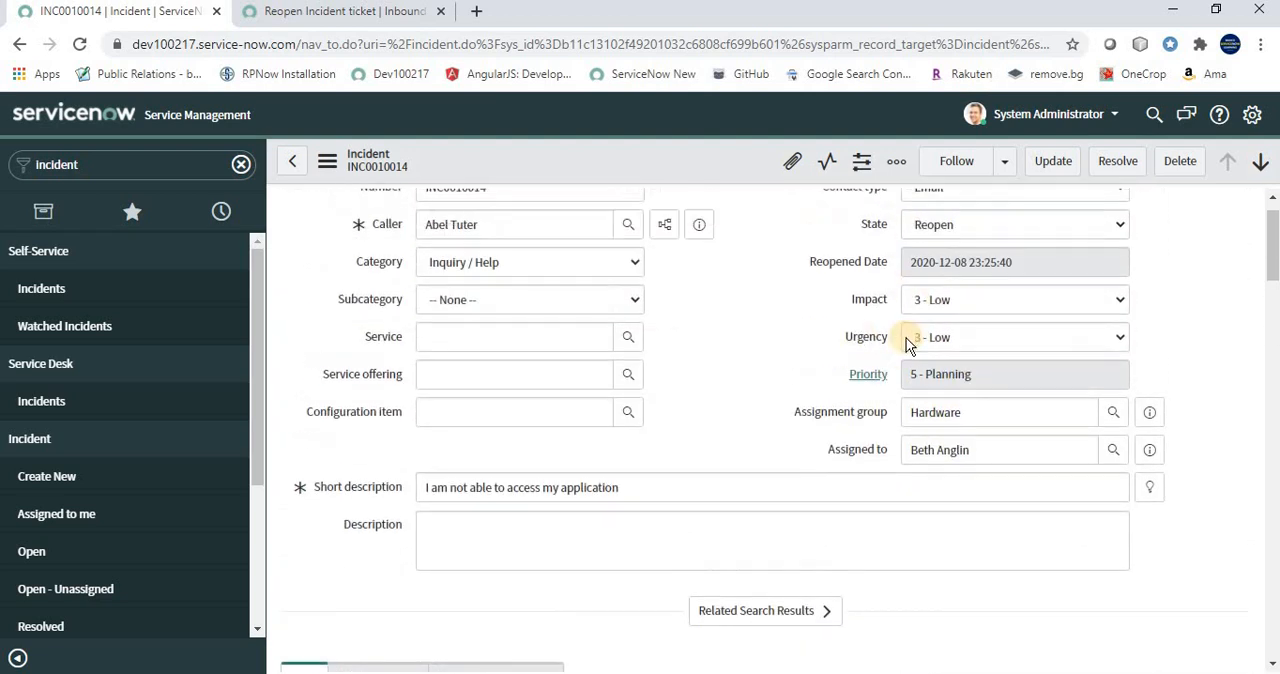
scroll(615, 484, down, 4)
scroll(610, 480, down, 15)
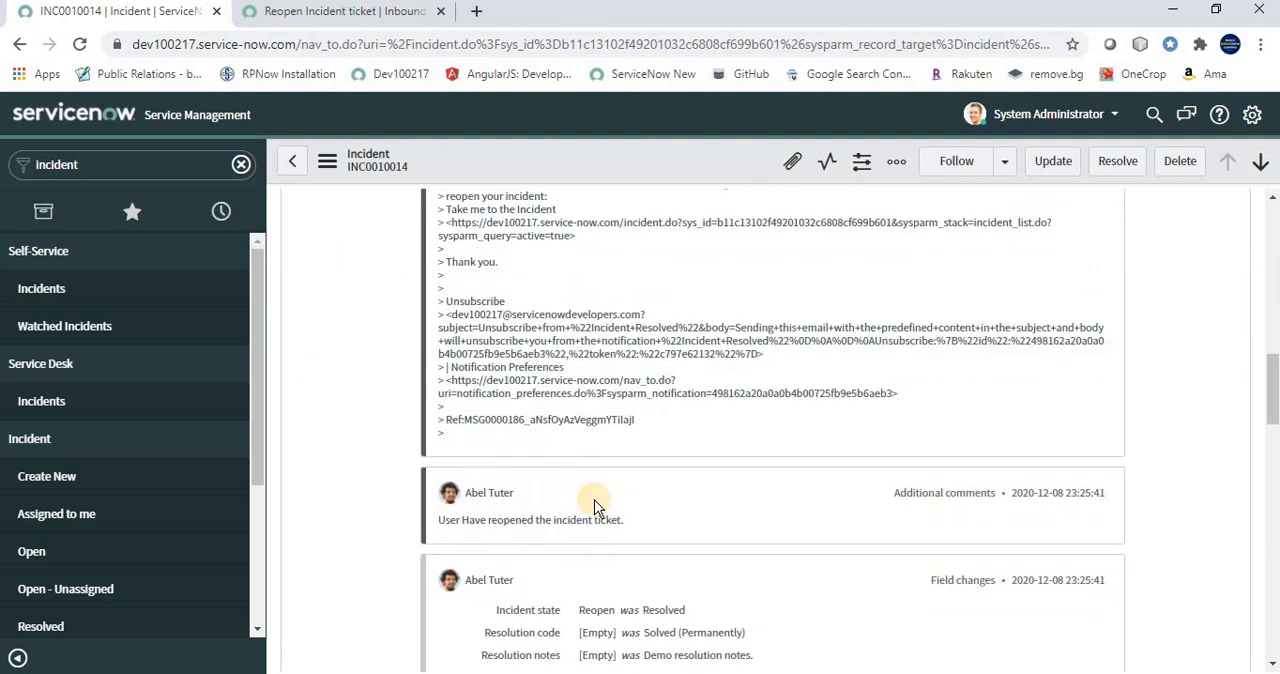
drag(440, 338, 626, 338)
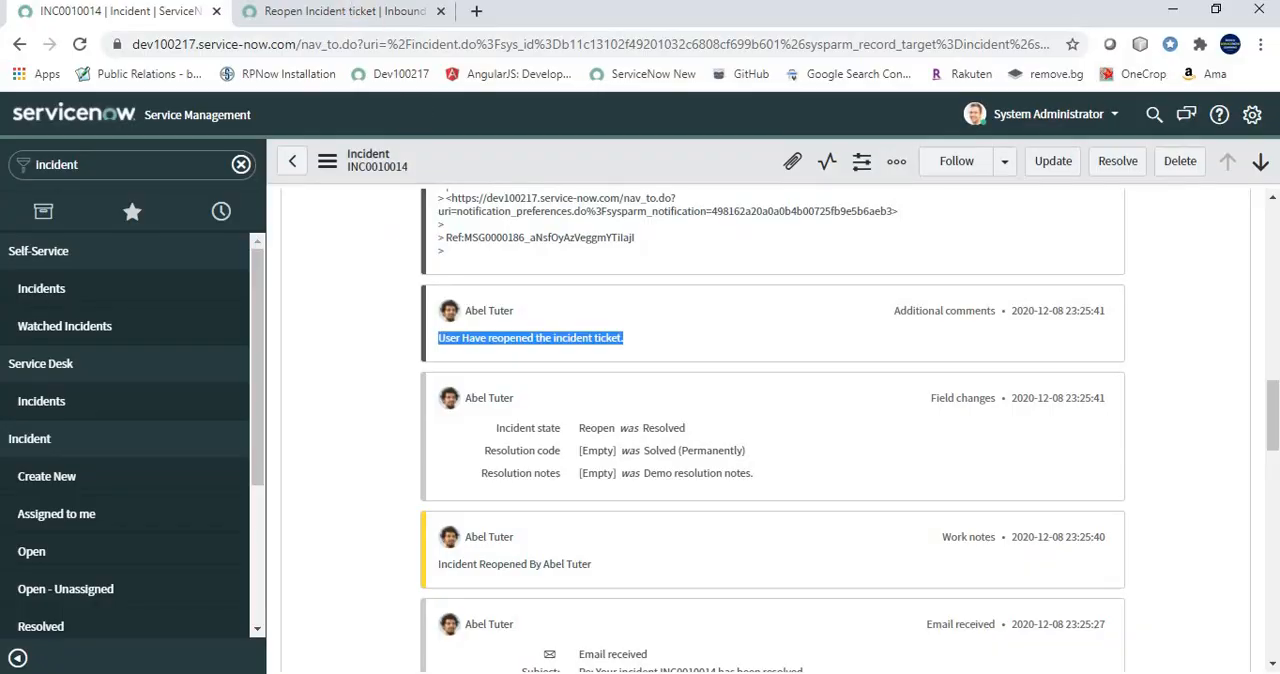
click(343, 11)
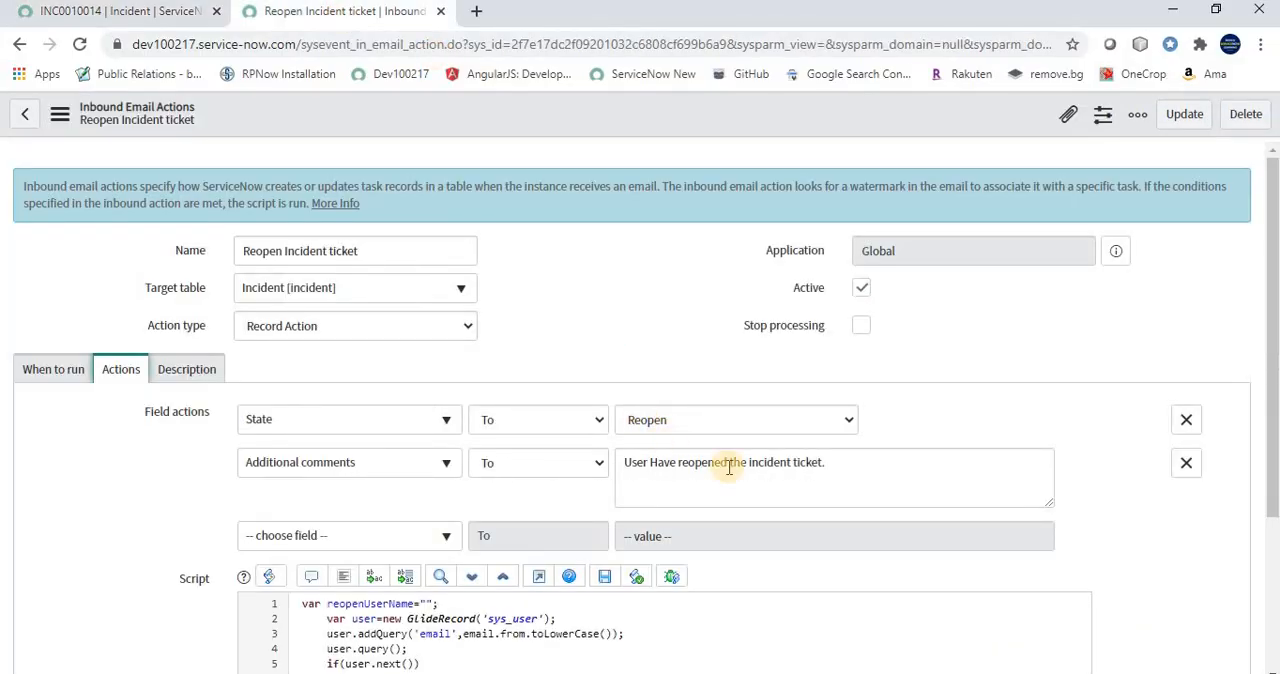
drag(829, 466, 729, 464)
drag(648, 477, 617, 472)
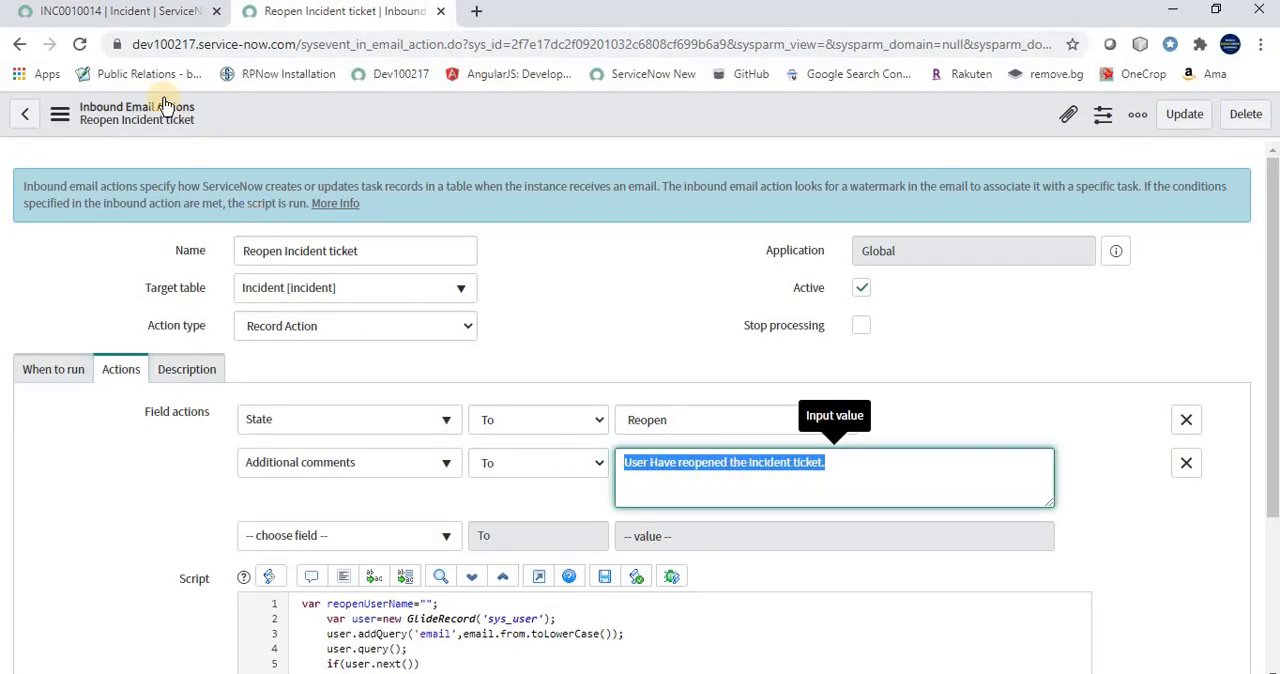
Check the incident's reopening work note against the user lookup and work notes lines in the inbound action's script
click(150, 18)
drag(592, 566, 438, 568)
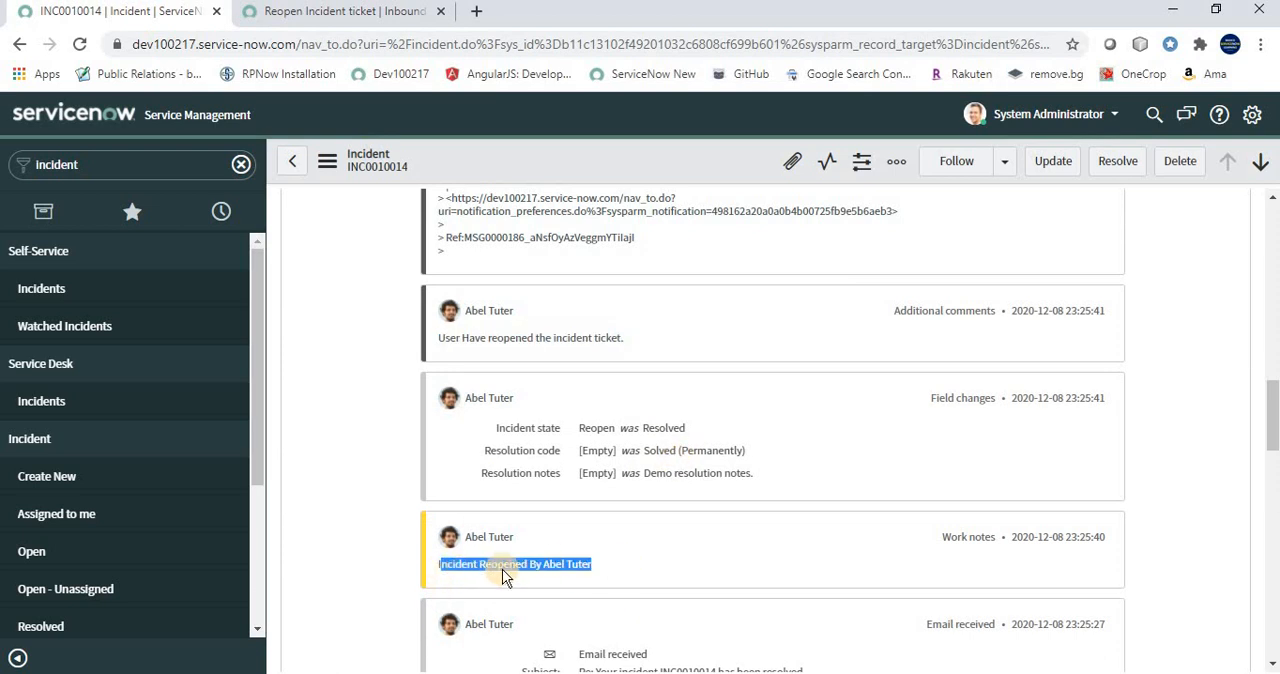
click(370, 14)
scroll(526, 491, down, 2)
drag(307, 435, 357, 521)
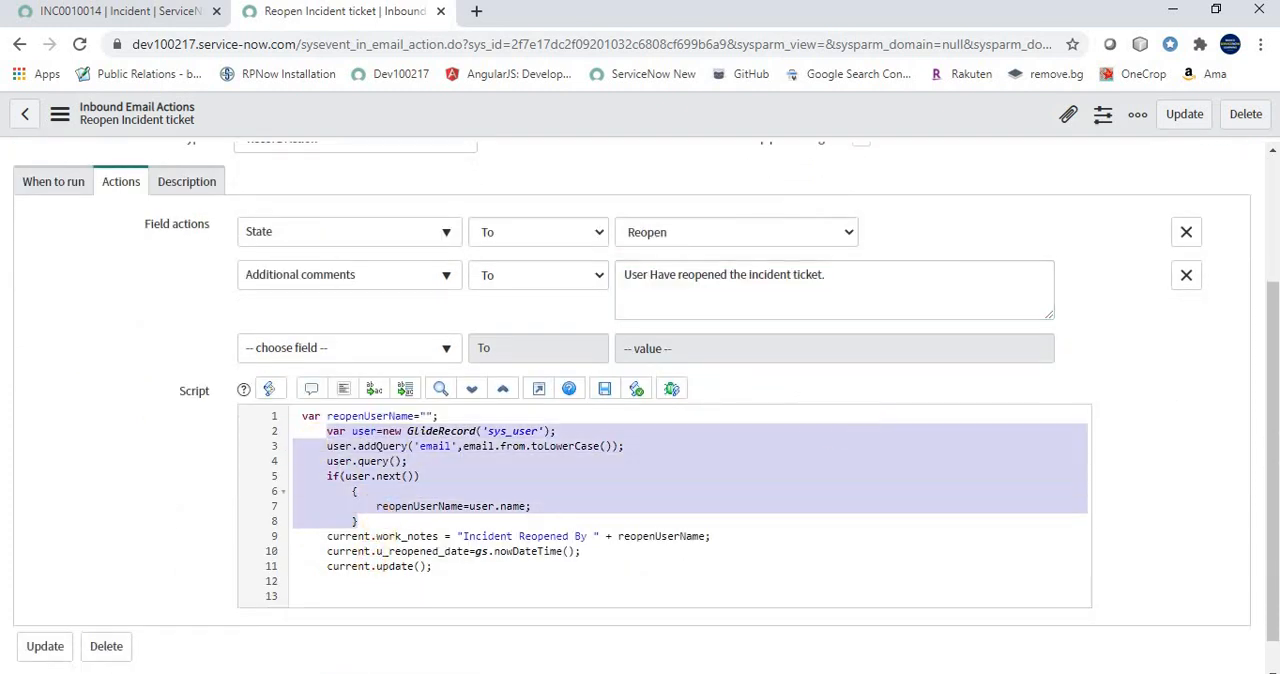
Return to incident INC0010014 and check its Reopened Date field
click(170, 12)
drag(1028, 310, 905, 310)
click(751, 419)
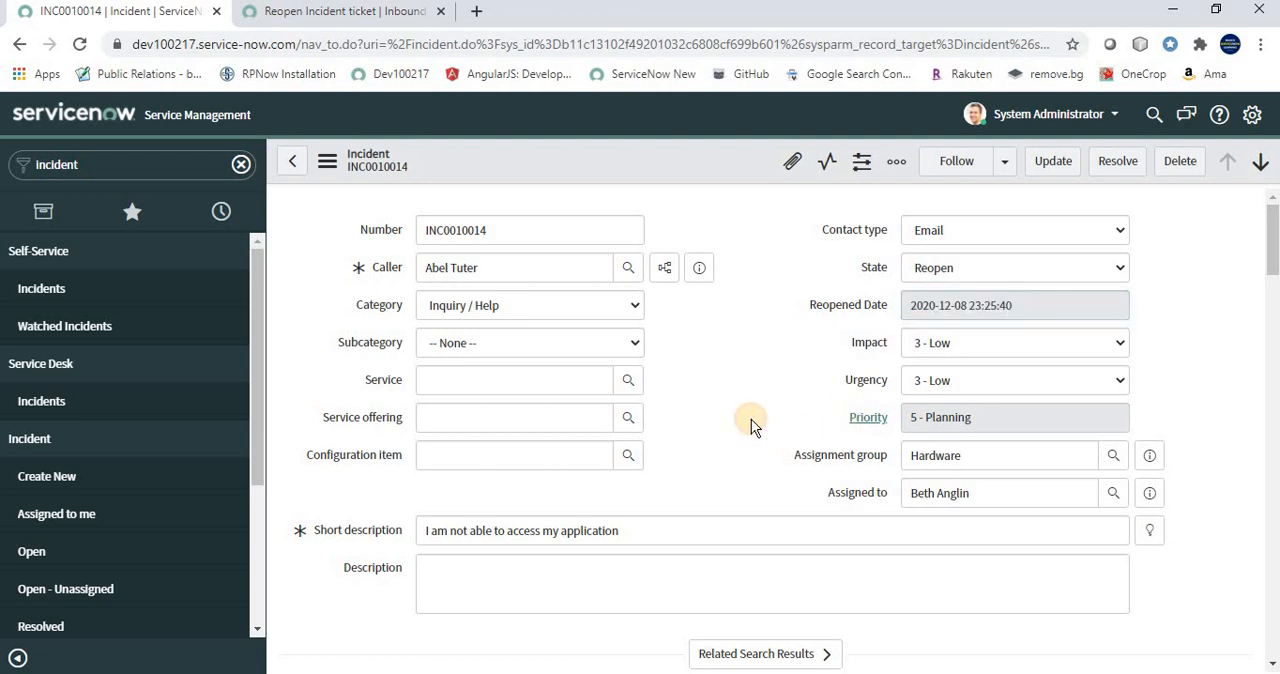